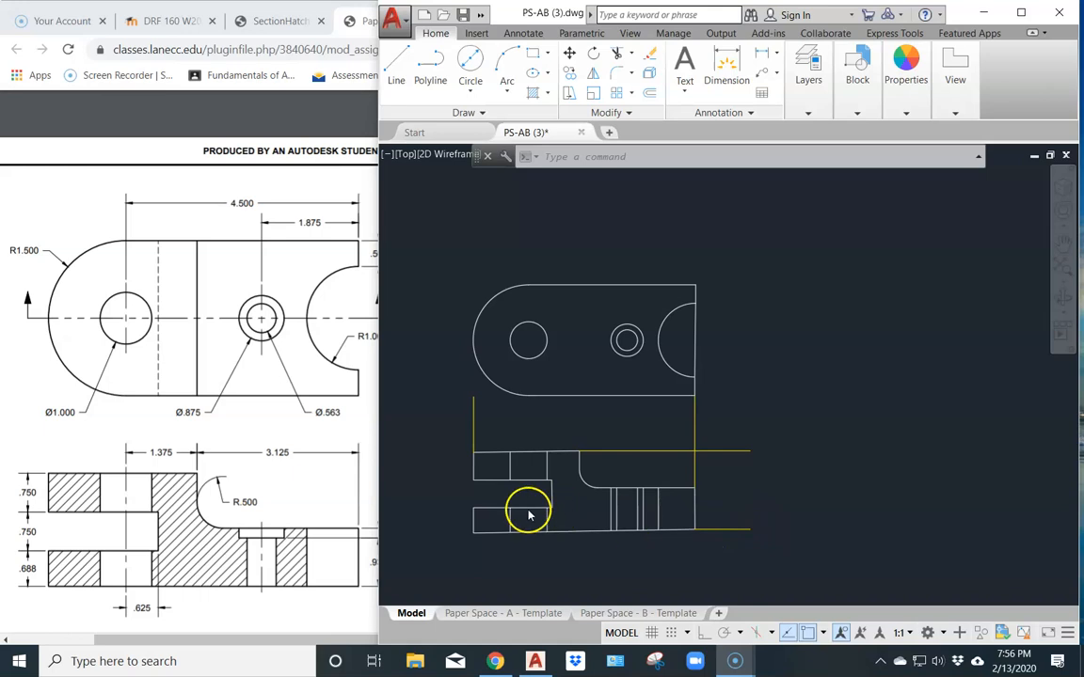
- Draw the right side view's outline as a 3-wide rectangle between the ends of the yellow projection lines, following the reference drawing
{"action": "left_click", "coordinate": [301, 532]}
{"action": "left_click_drag", "start_coordinate": [303, 643], "coordinate": [413, 631]}
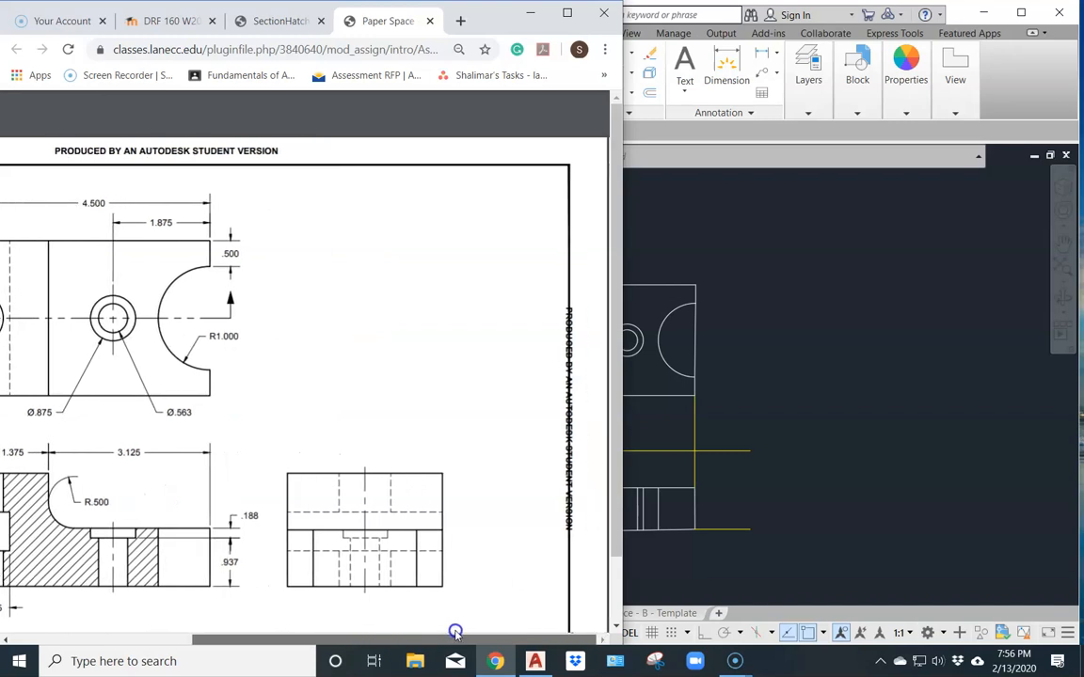
{"action": "left_click", "coordinate": [705, 399]}
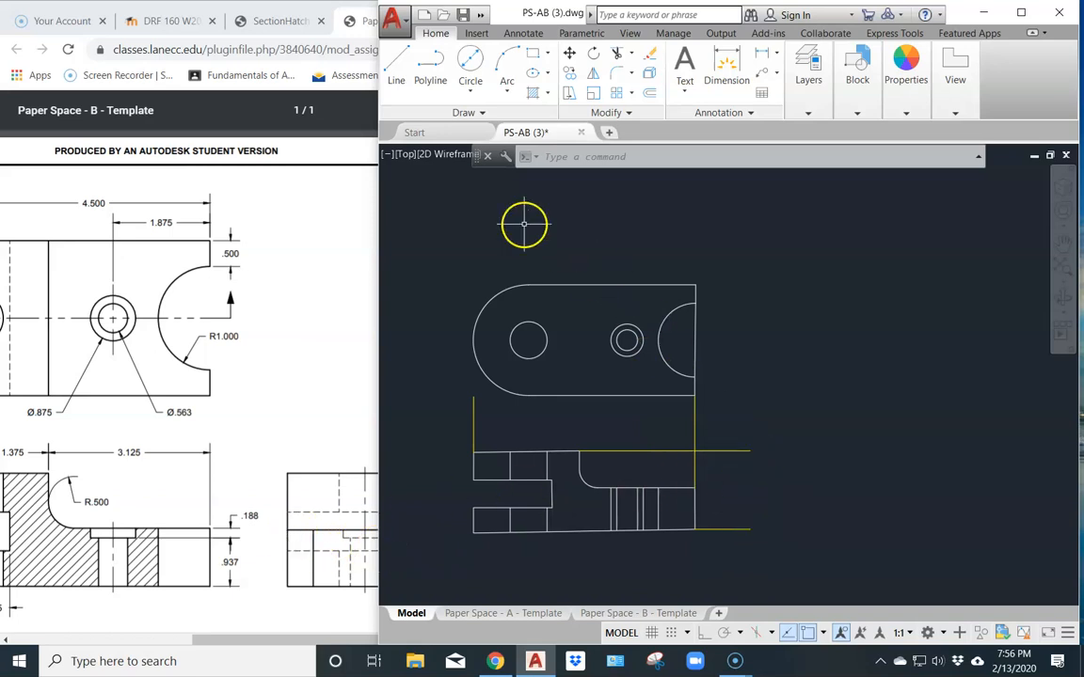
{"action": "left_click", "coordinate": [396, 68]}
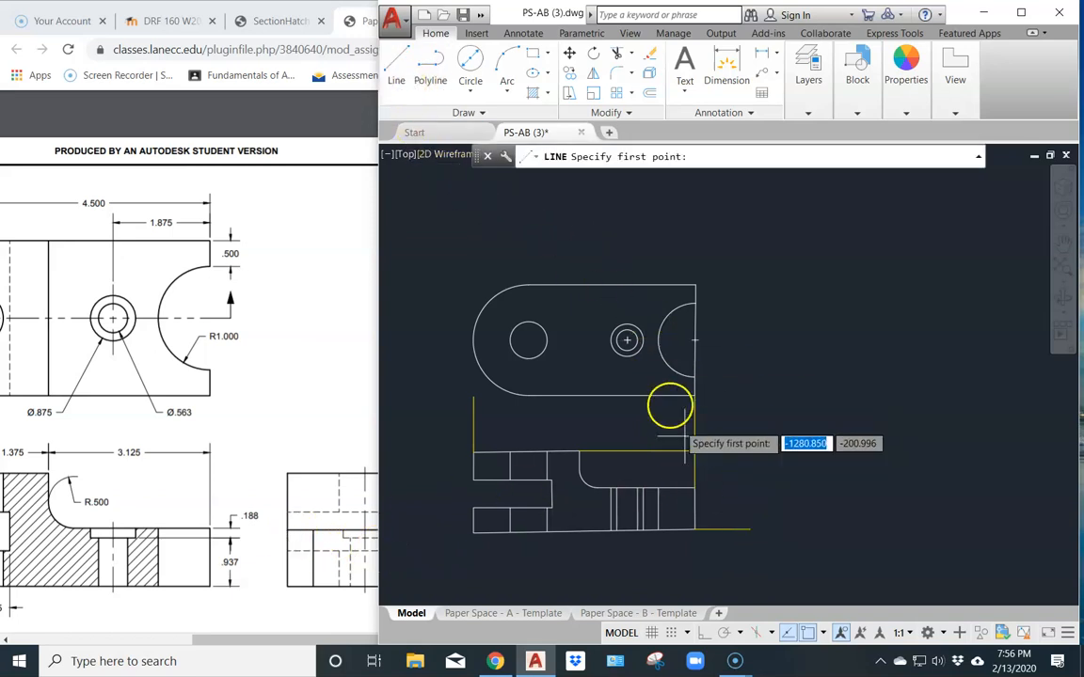
{"action": "left_click", "coordinate": [750, 528]}
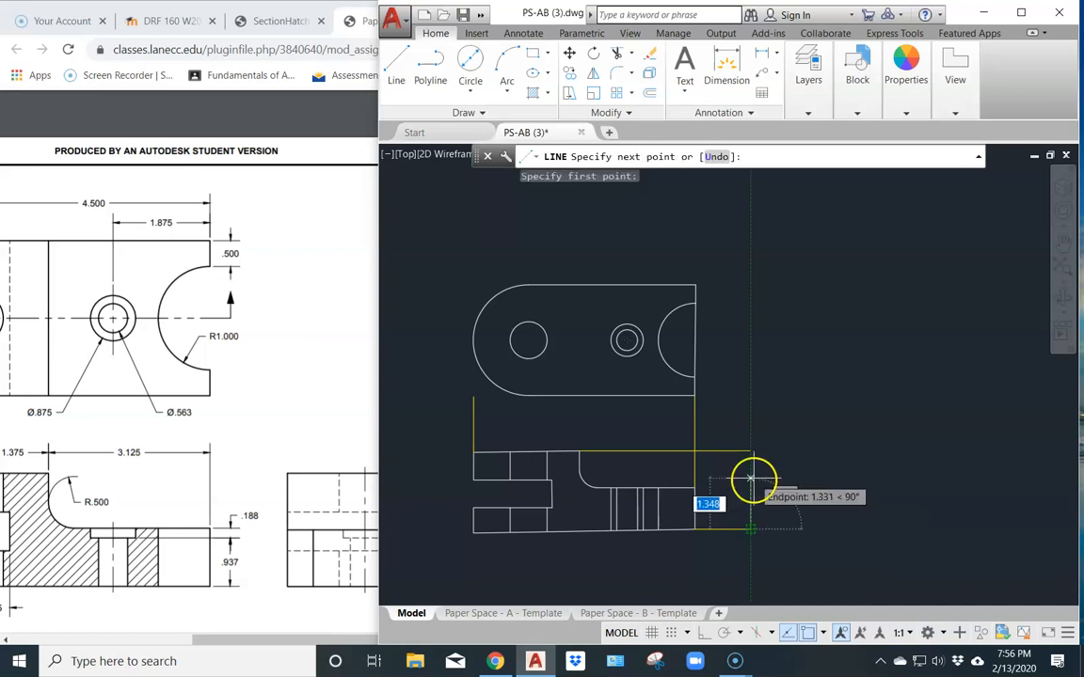
{"action": "left_click", "coordinate": [751, 452]}
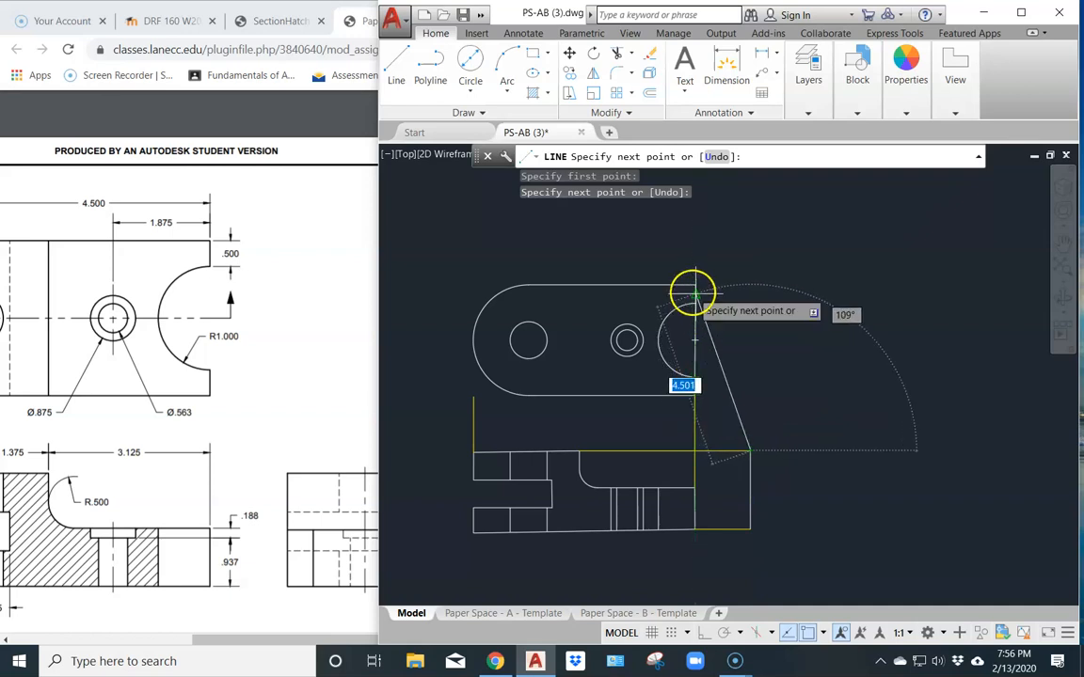
{"action": "left_click", "coordinate": [864, 452]}
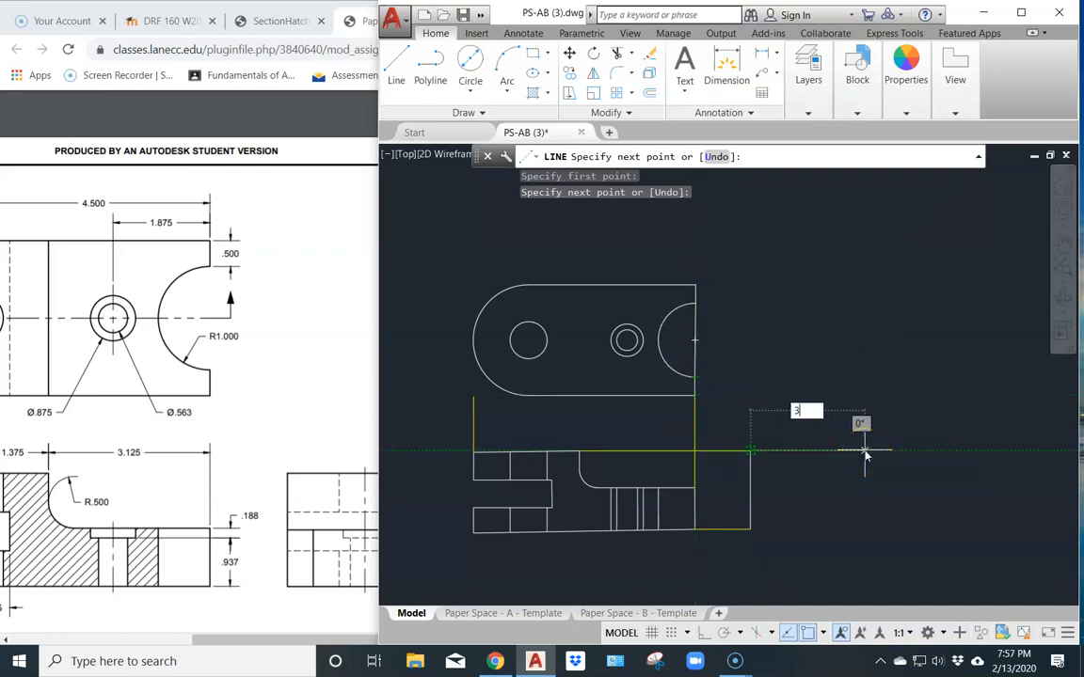
{"action": "type", "text": "3"}
{"action": "key", "text": "Return"}
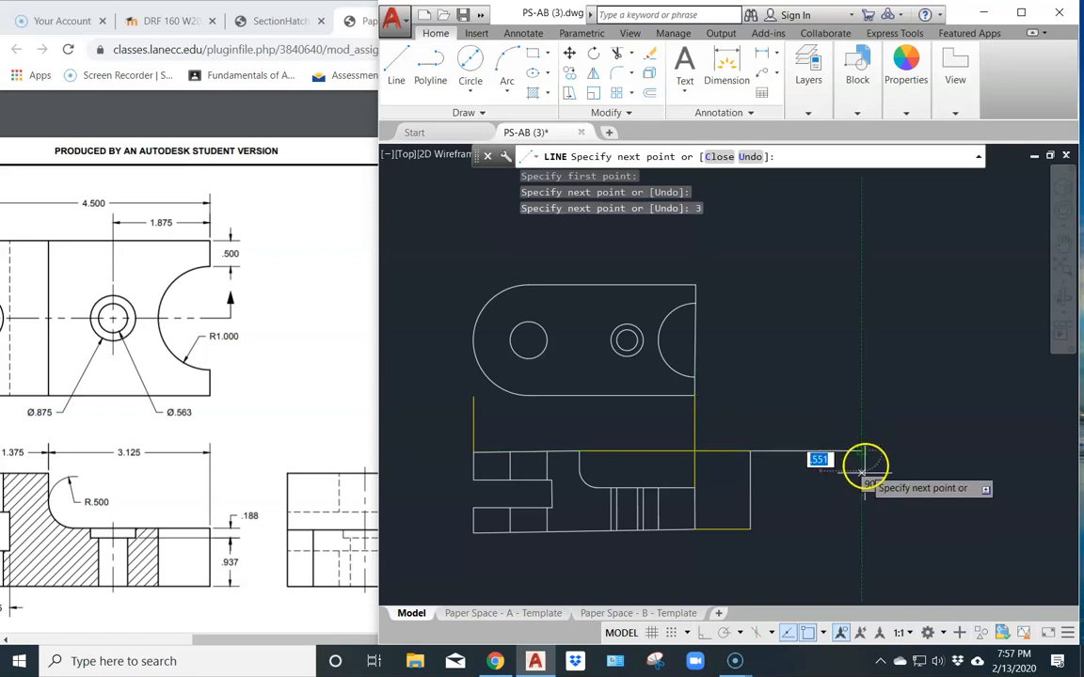
{"action": "left_click", "coordinate": [862, 528]}
{"action": "left_click", "coordinate": [750, 528]}
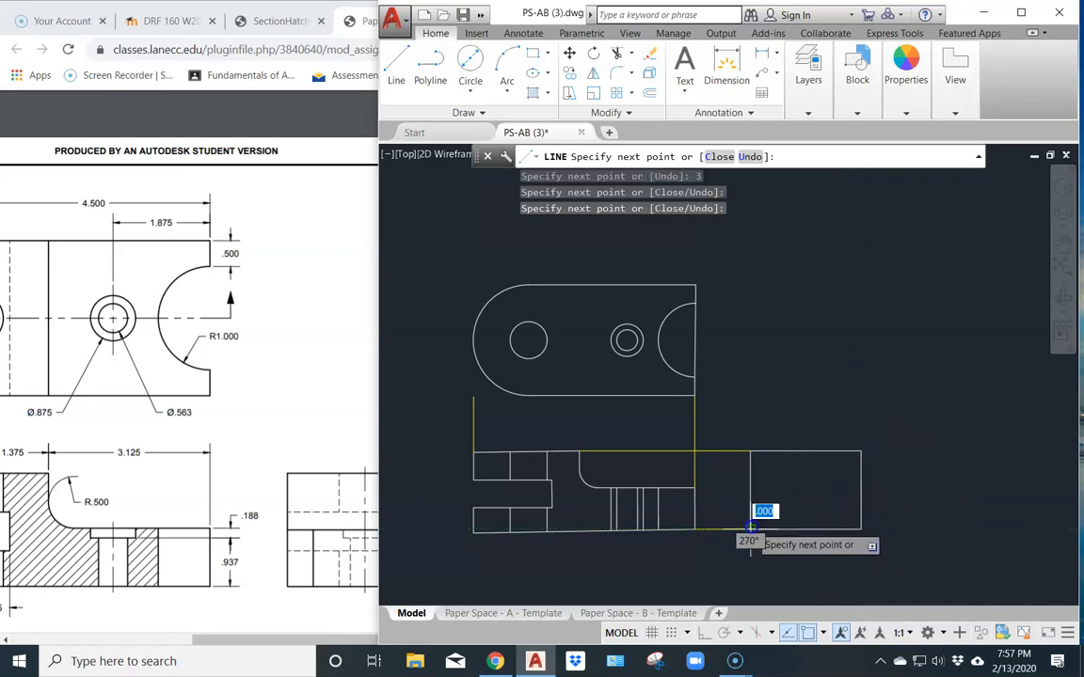
{"action": "key", "text": "Return"}
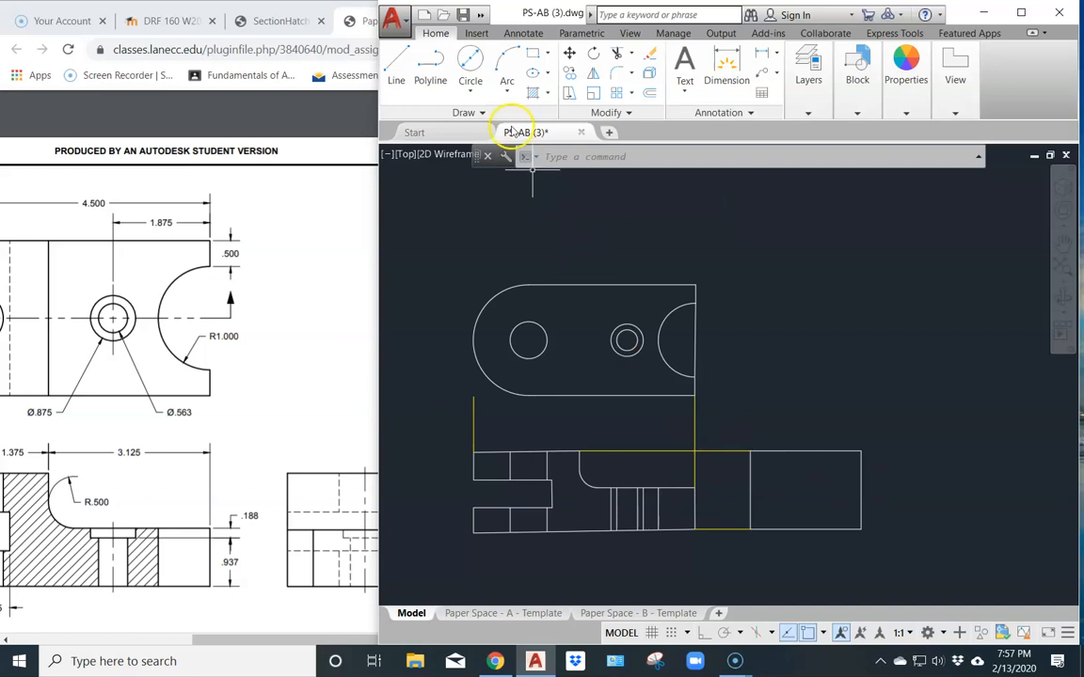
- Draw a line about 3.18 long at angle 0 from the side view's left edge, level with the front view's lower step surface
{"action": "left_click", "coordinate": [396, 67]}
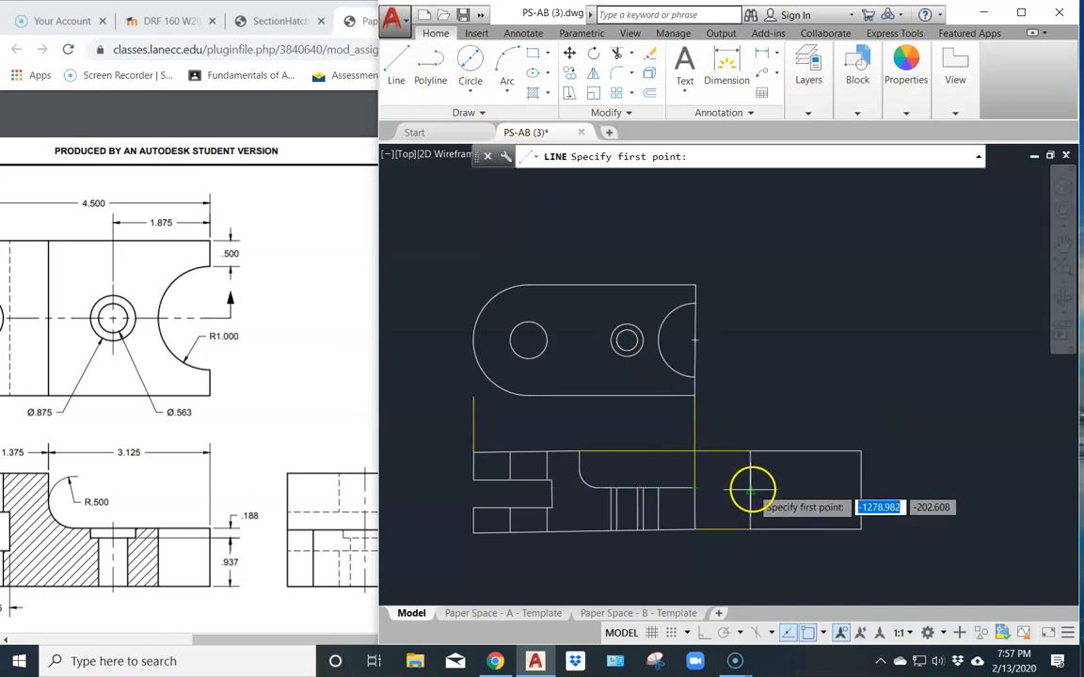
{"action": "scroll", "coordinate": [749, 492], "scroll_direction": "up", "scroll_amount": 5}
{"action": "scroll", "coordinate": [747, 493], "scroll_direction": "up", "scroll_amount": 1}
{"action": "scroll", "coordinate": [605, 465], "scroll_direction": "down", "scroll_amount": 1}
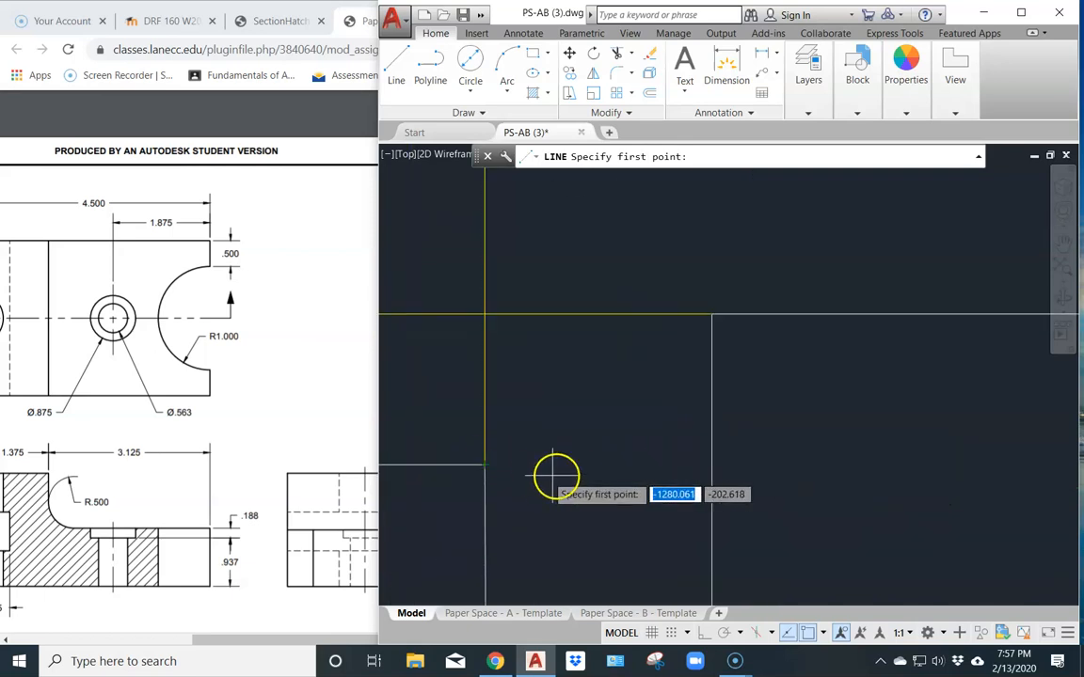
{"action": "left_click", "coordinate": [709, 462]}
{"action": "scroll", "coordinate": [863, 461], "scroll_direction": "down", "scroll_amount": 2}
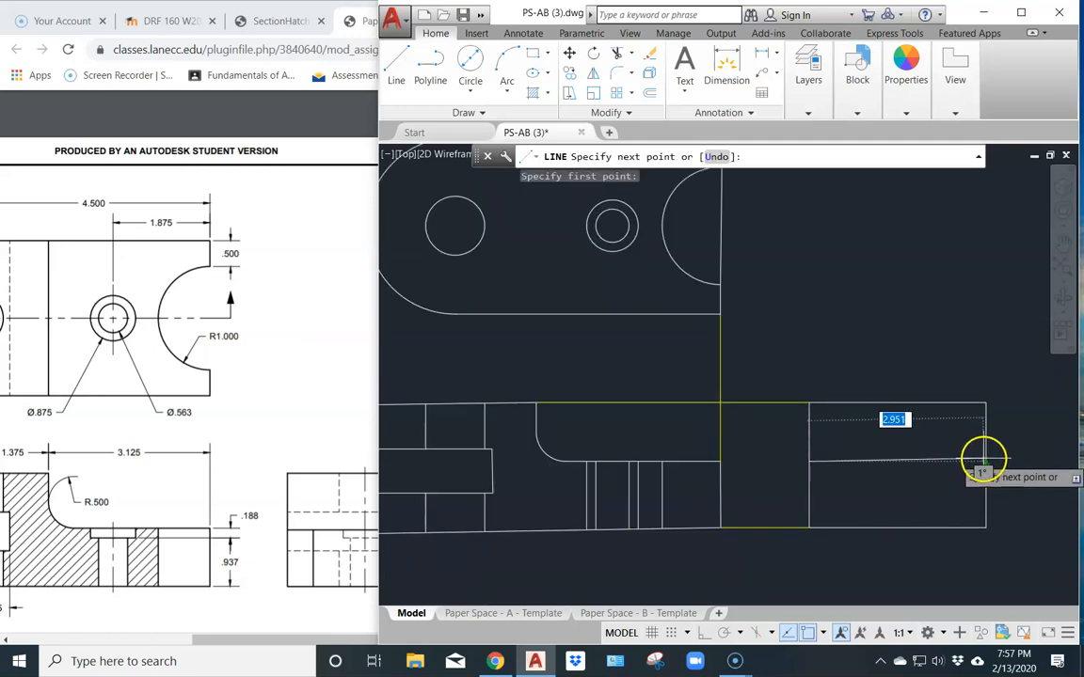
{"action": "left_click", "coordinate": [986, 461]}
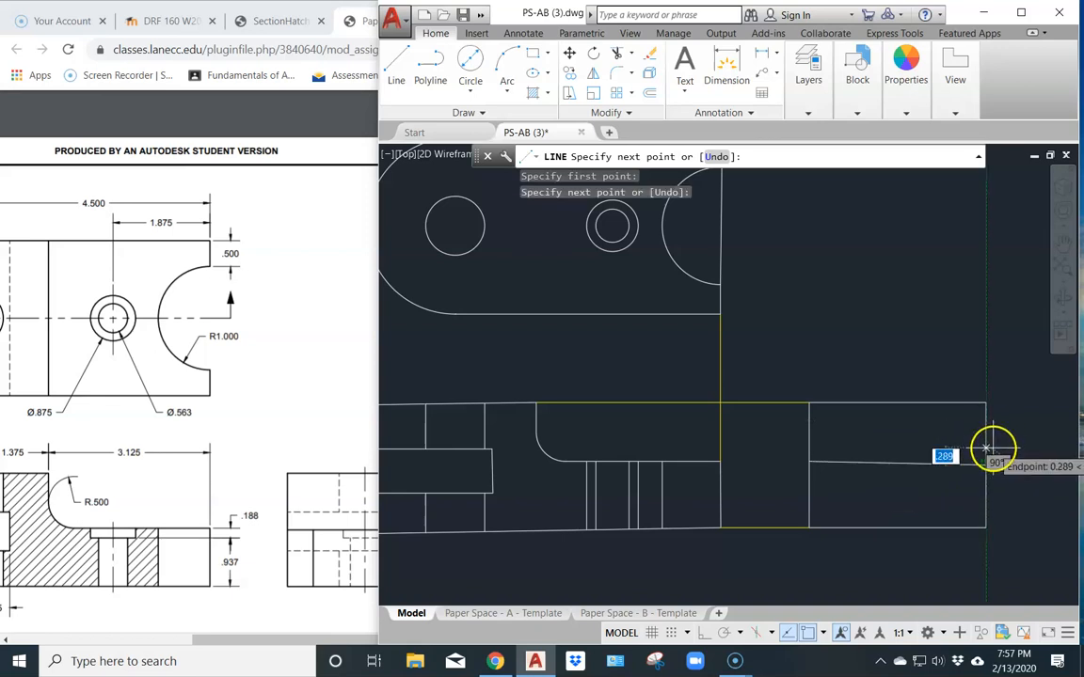
{"action": "type", "text": "u"}
{"action": "key", "text": "Return"}
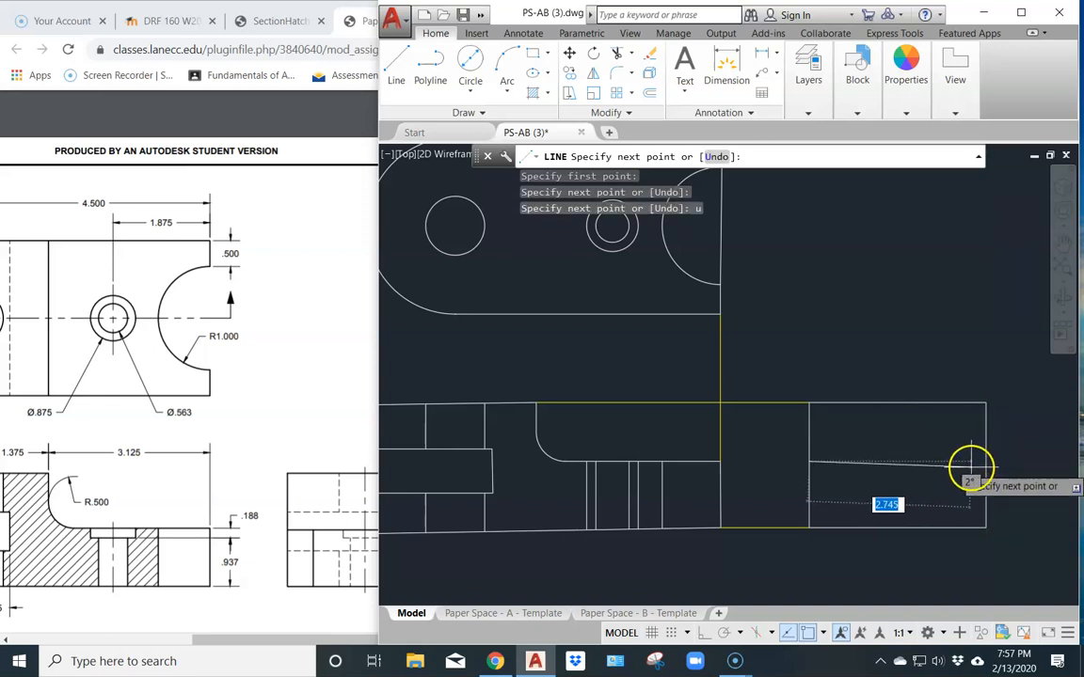
{"action": "scroll", "coordinate": [970, 465], "scroll_direction": "up", "scroll_amount": 3}
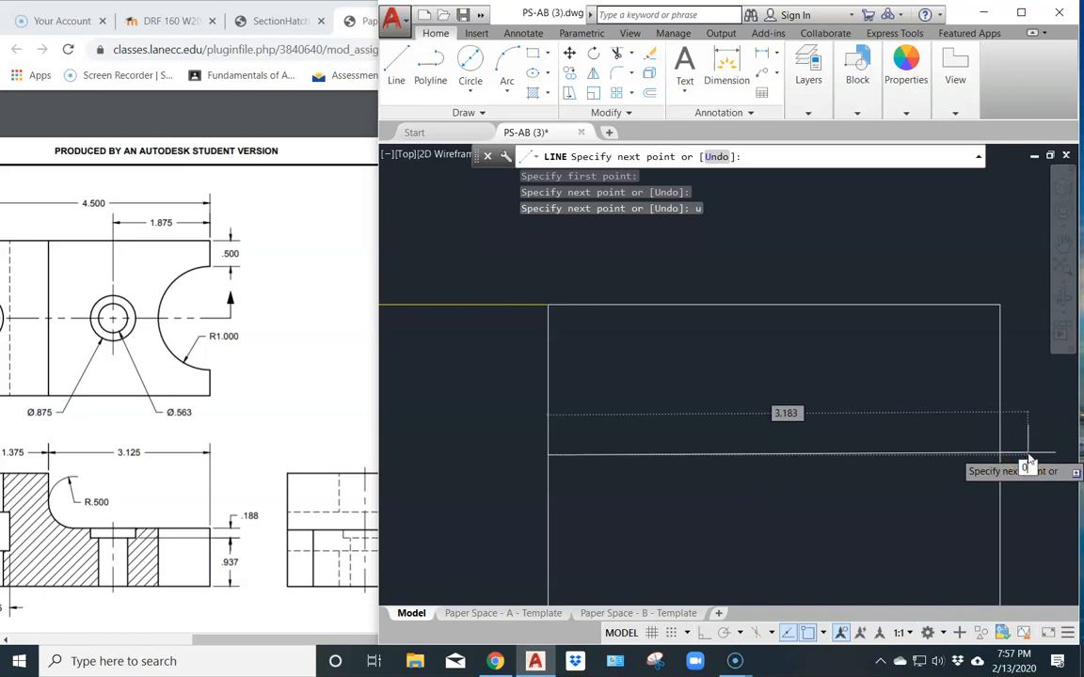
{"action": "key", "text": "Return"}
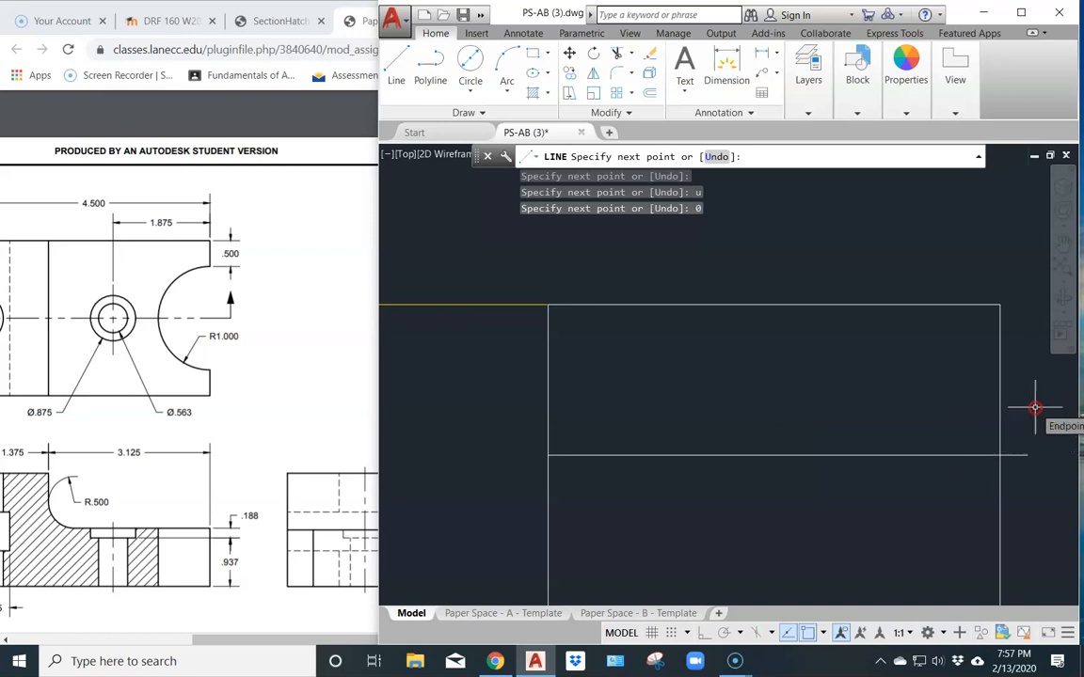
{"action": "key", "text": "Return"}
- Stretch the horizontal line's overhanging end back to the right edge of the side view outline
{"action": "scroll", "coordinate": [1030, 456], "scroll_direction": "up", "scroll_amount": 4}
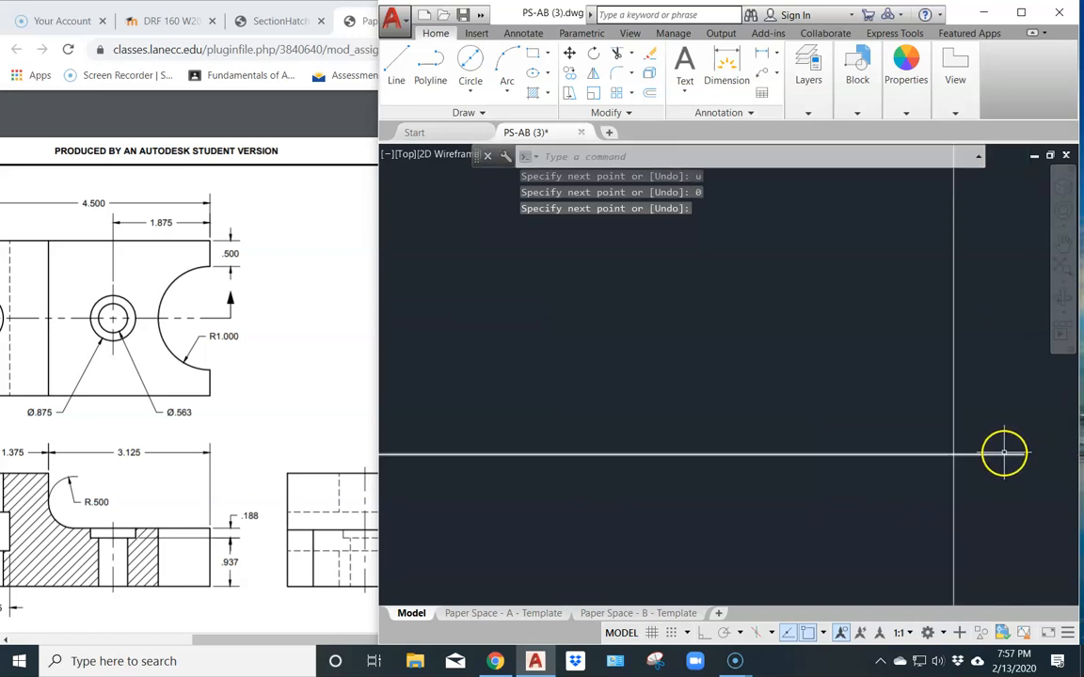
{"action": "left_click", "coordinate": [1004, 455]}
{"action": "left_click", "coordinate": [1024, 456]}
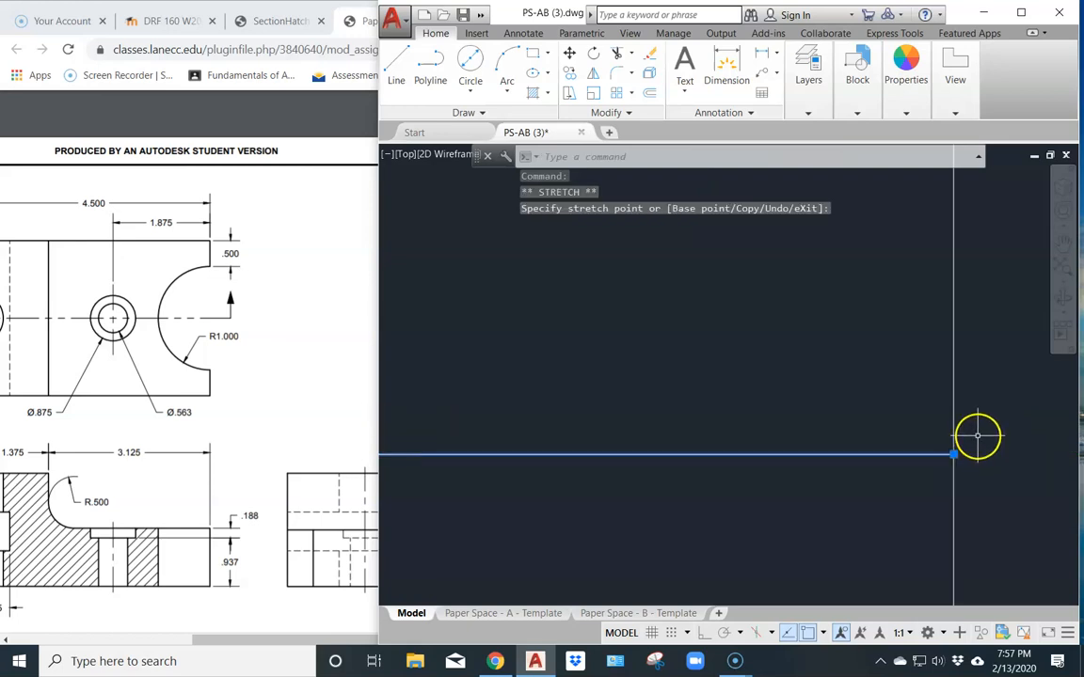
{"action": "key", "text": "Escape"}
{"action": "scroll", "coordinate": [878, 467], "scroll_direction": "down", "scroll_amount": 3}
{"action": "scroll", "coordinate": [787, 477], "scroll_direction": "down", "scroll_amount": 2}
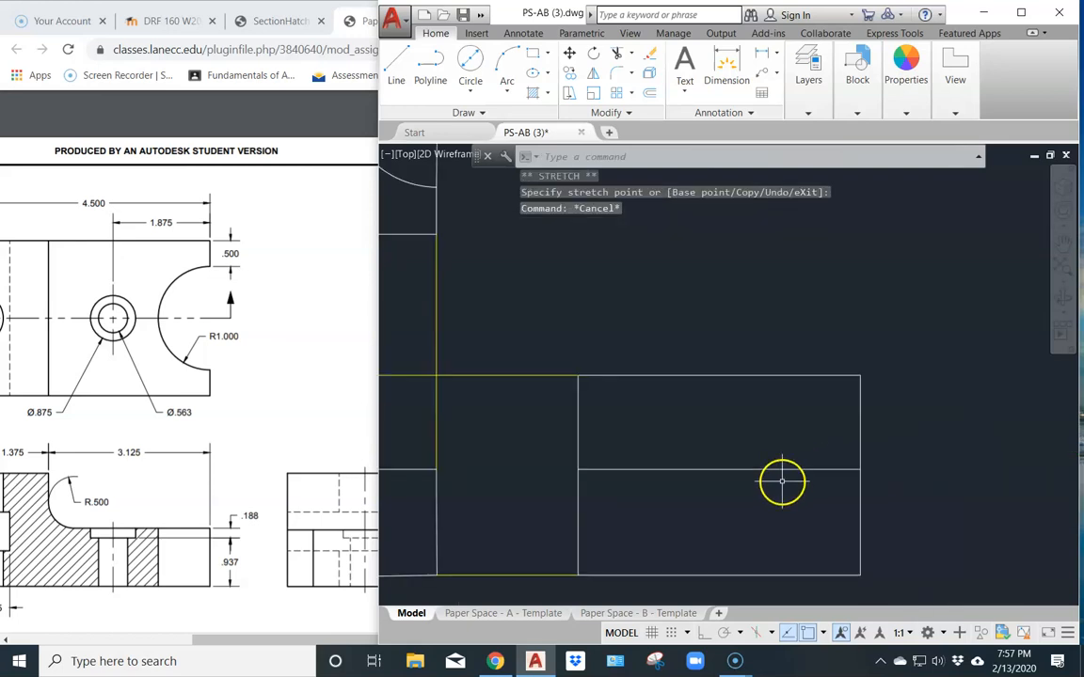
{"action": "middle_click_drag", "start_coordinate": [774, 478], "coordinate": [833, 456]}
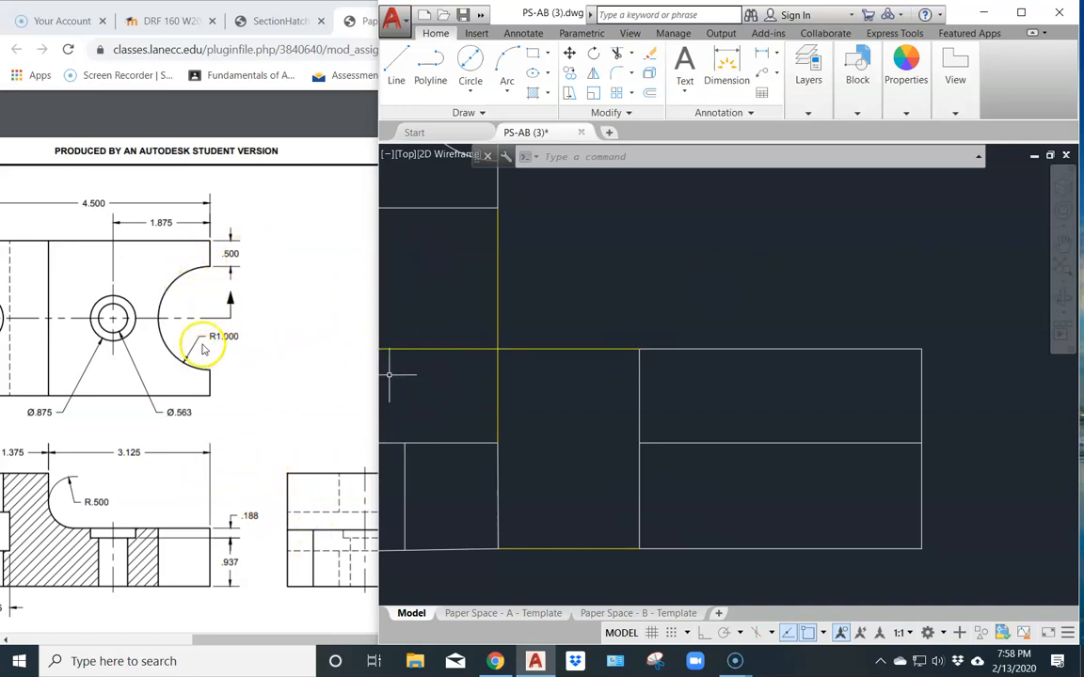
{"action": "scroll", "coordinate": [573, 329], "scroll_direction": "down", "scroll_amount": 4}
{"action": "middle_click_drag", "start_coordinate": [566, 301], "coordinate": [648, 379]}
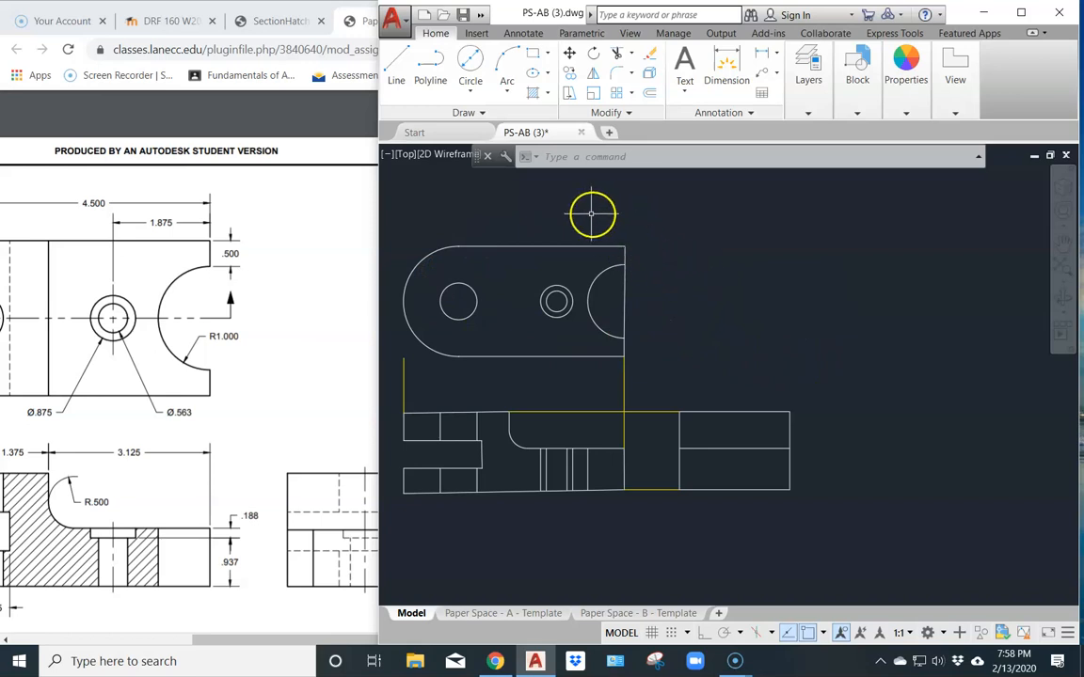
{"action": "left_click", "coordinate": [571, 74]}
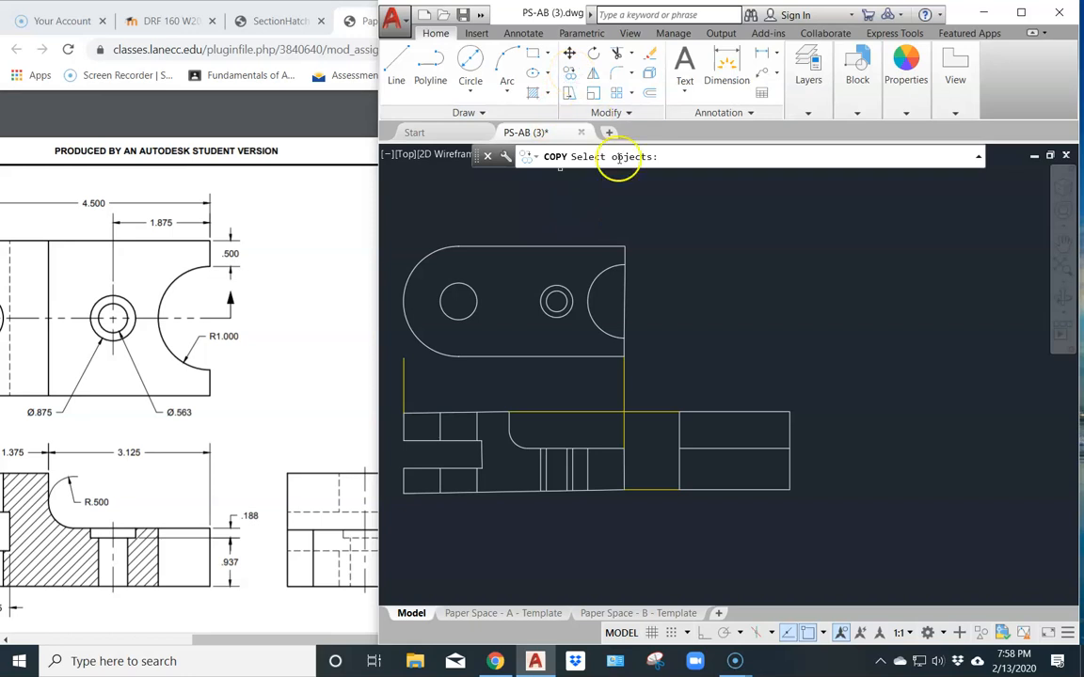
{"action": "left_click", "coordinate": [648, 216]}
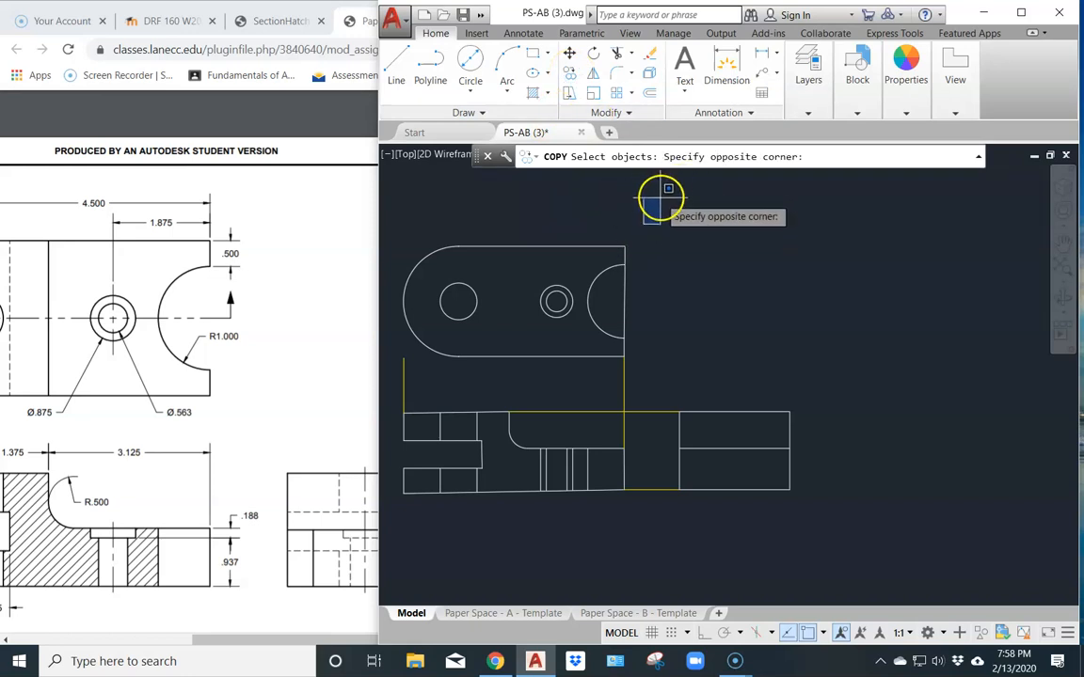
{"action": "key", "text": "Escape"}
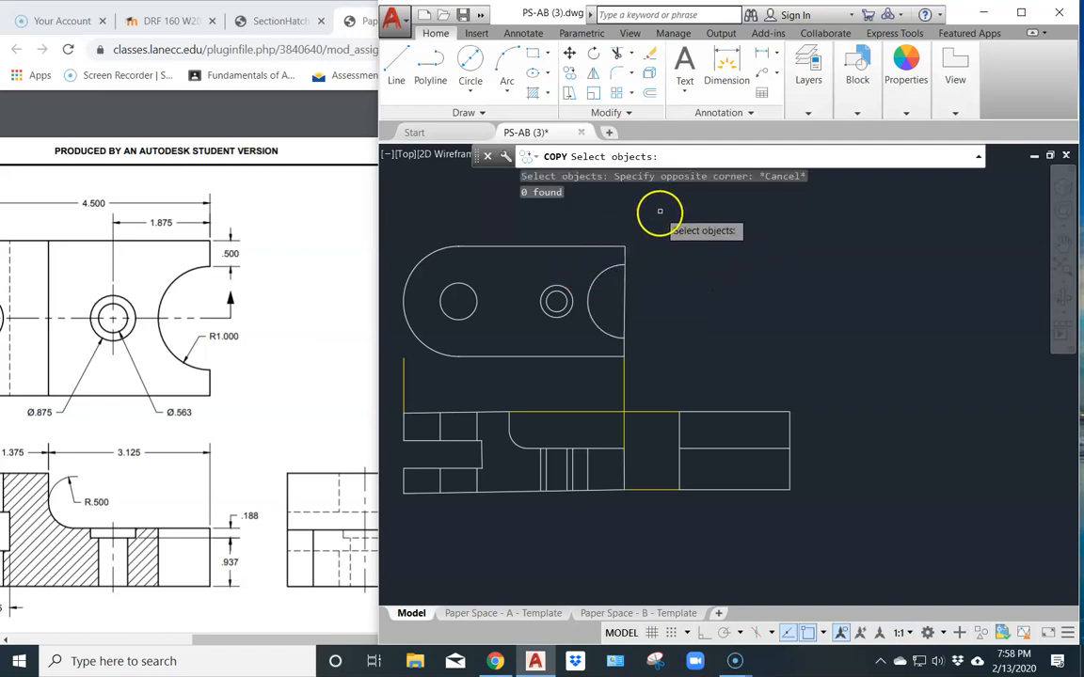
- Copy the whole top view horizontally to the empty space at its right, using the midpoint of its right edge as base point
{"action": "left_click", "coordinate": [570, 81]}
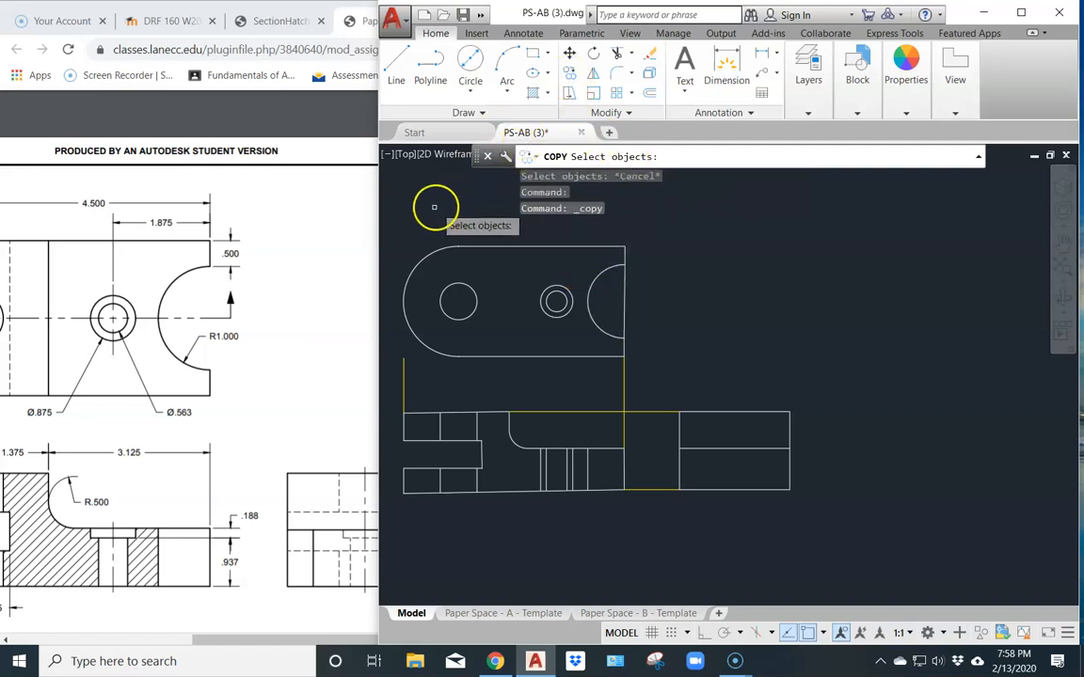
{"action": "left_click", "coordinate": [390, 222]}
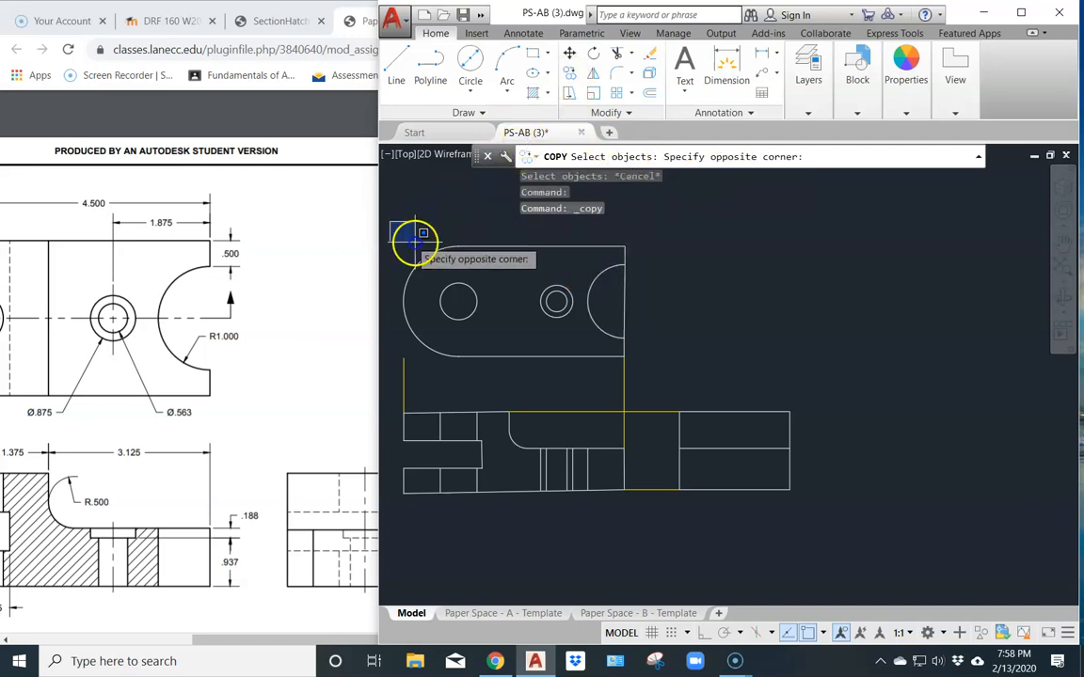
{"action": "left_click", "coordinate": [677, 368]}
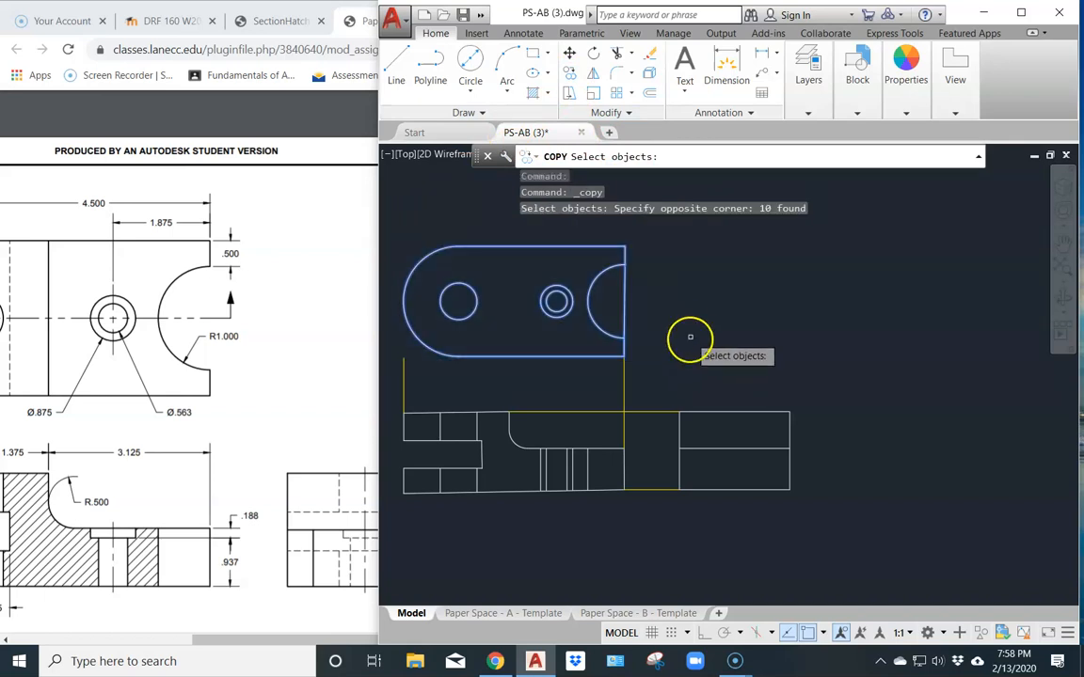
{"action": "key", "text": "Return"}
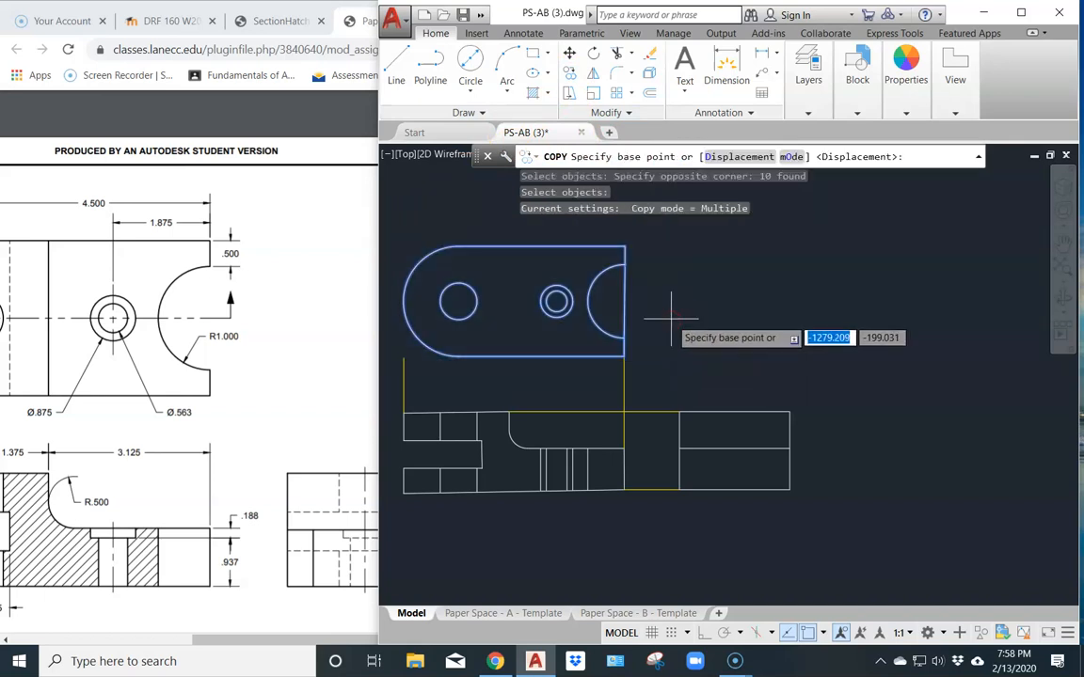
{"action": "left_click", "coordinate": [624, 302]}
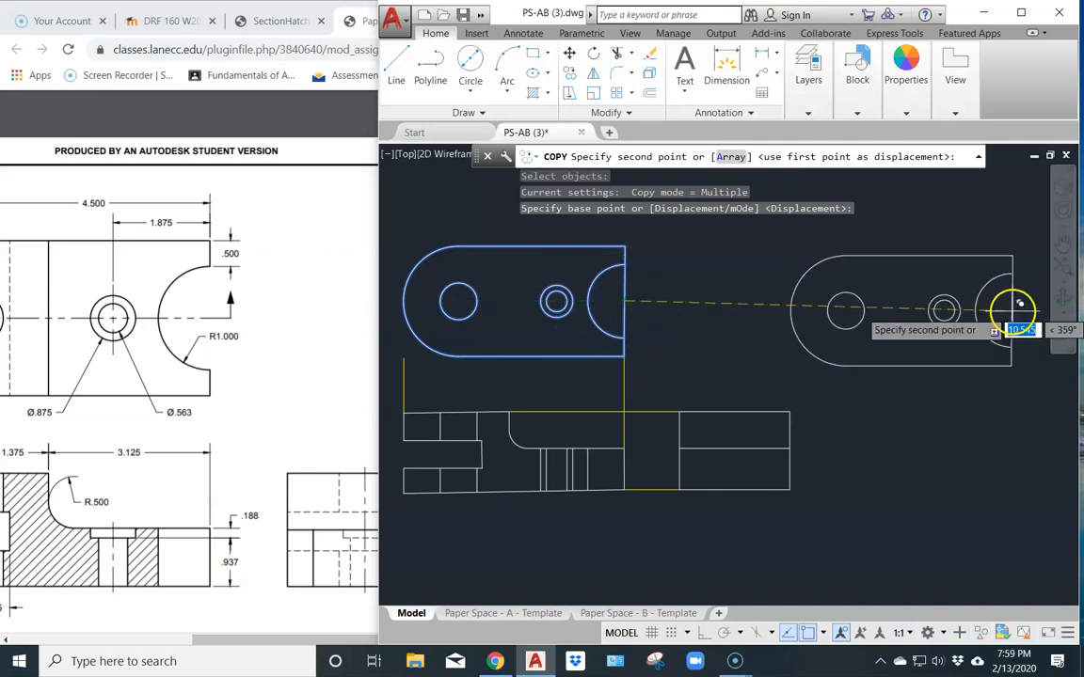
{"action": "left_click", "coordinate": [1021, 301]}
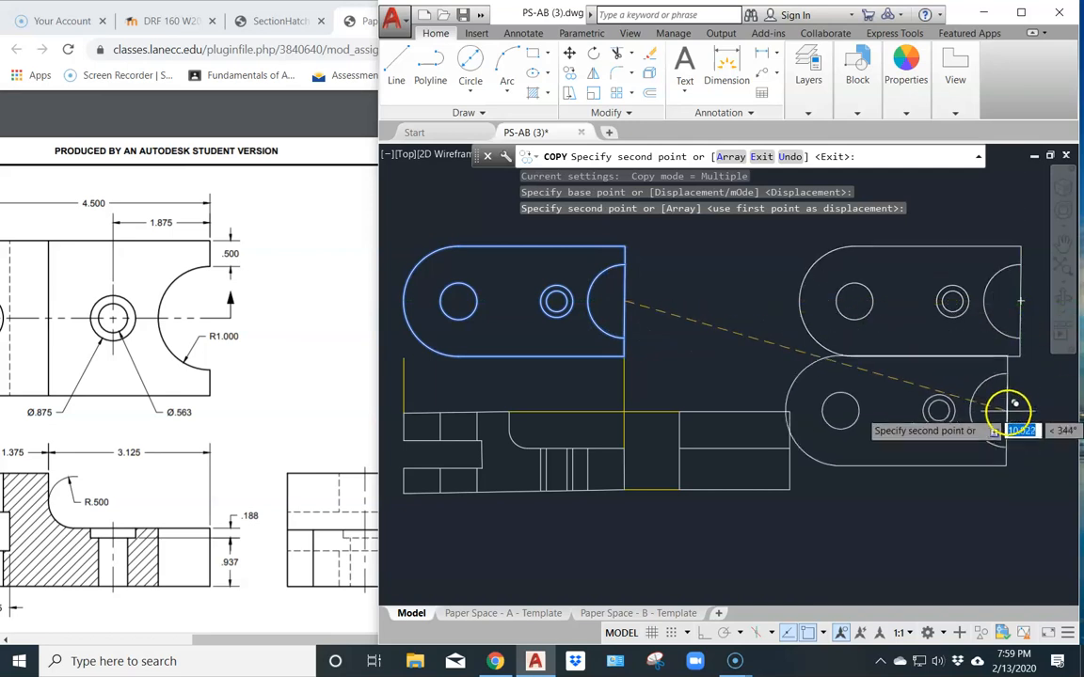
{"action": "key", "text": "Return"}
{"action": "scroll", "coordinate": [895, 335], "scroll_direction": "down", "scroll_amount": 2}
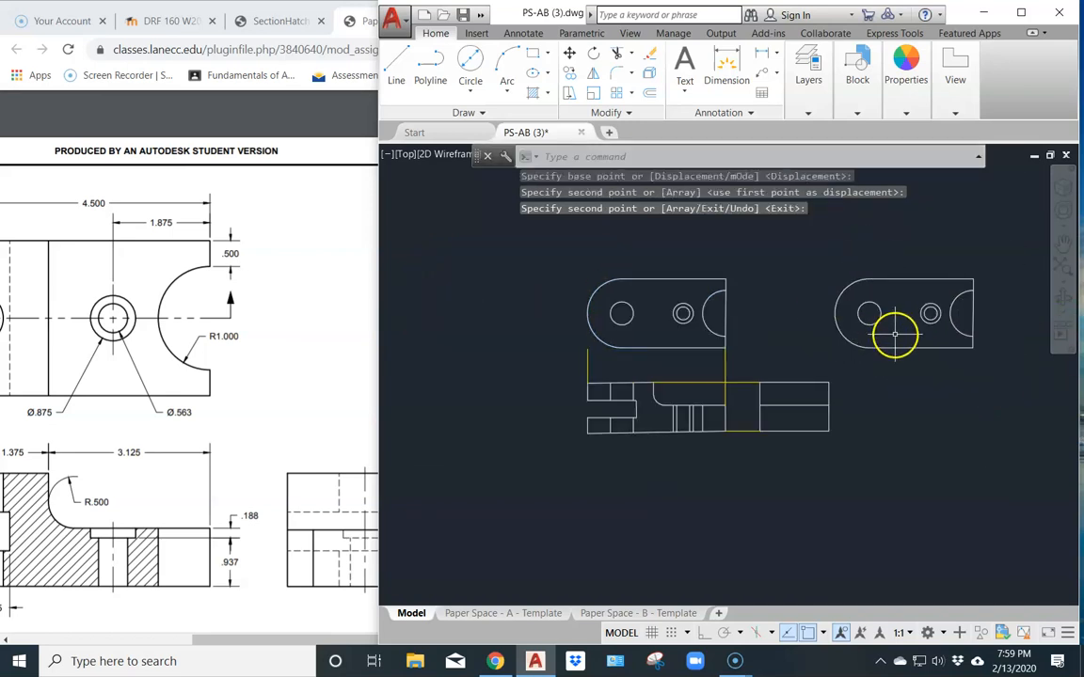
- Rotate the top view's copy by 270° about the midpoint of its right edge so its rounded end points up
{"action": "middle_click_drag", "start_coordinate": [931, 314], "coordinate": [791, 338]}
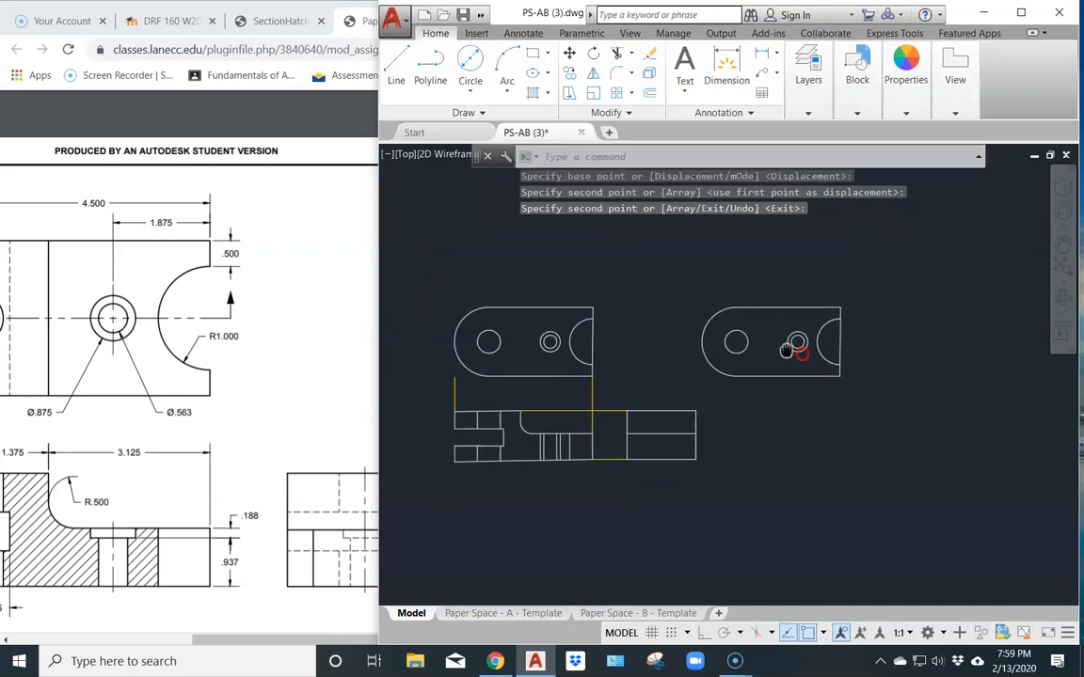
{"action": "left_click", "coordinate": [596, 54]}
{"action": "left_click", "coordinate": [863, 283]}
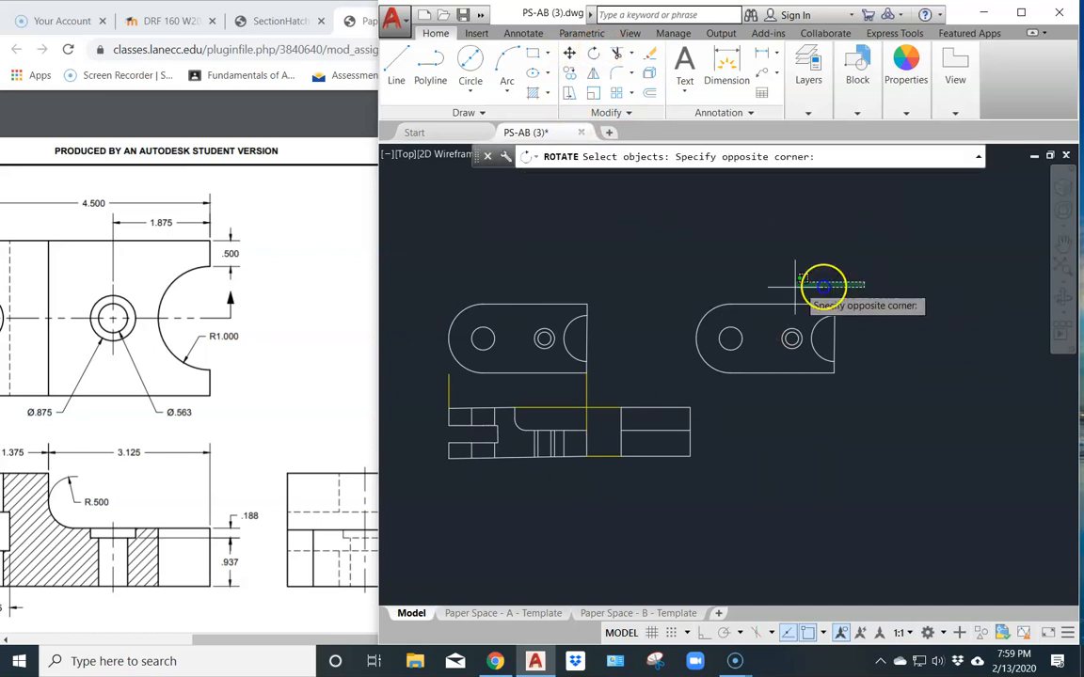
{"action": "left_click", "coordinate": [706, 386]}
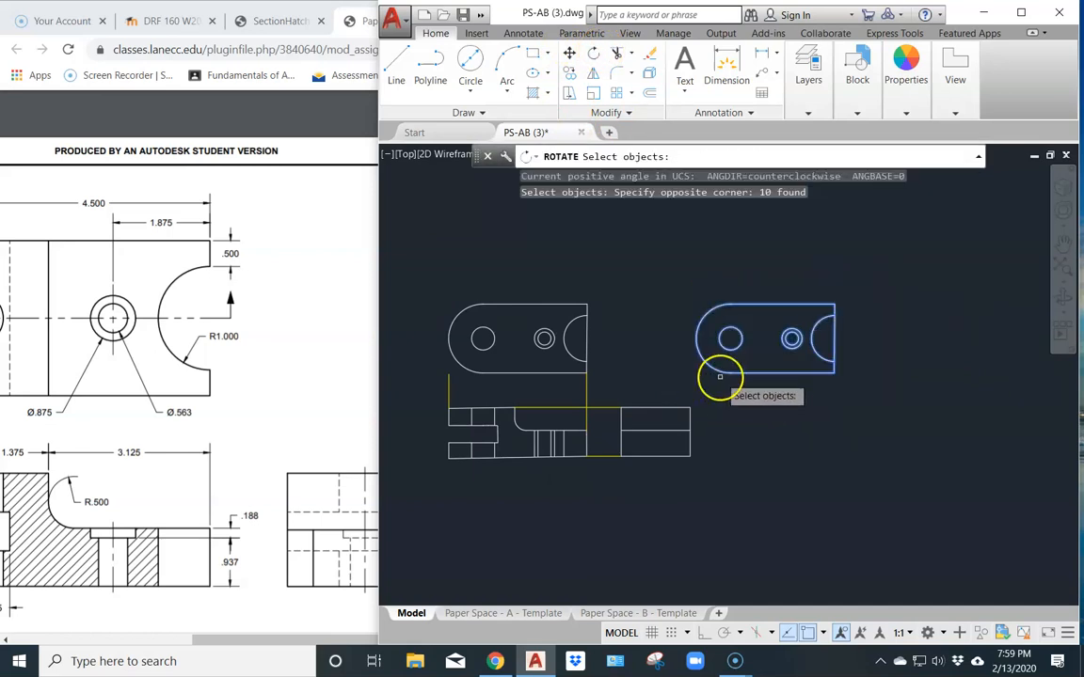
{"action": "key", "text": "Return"}
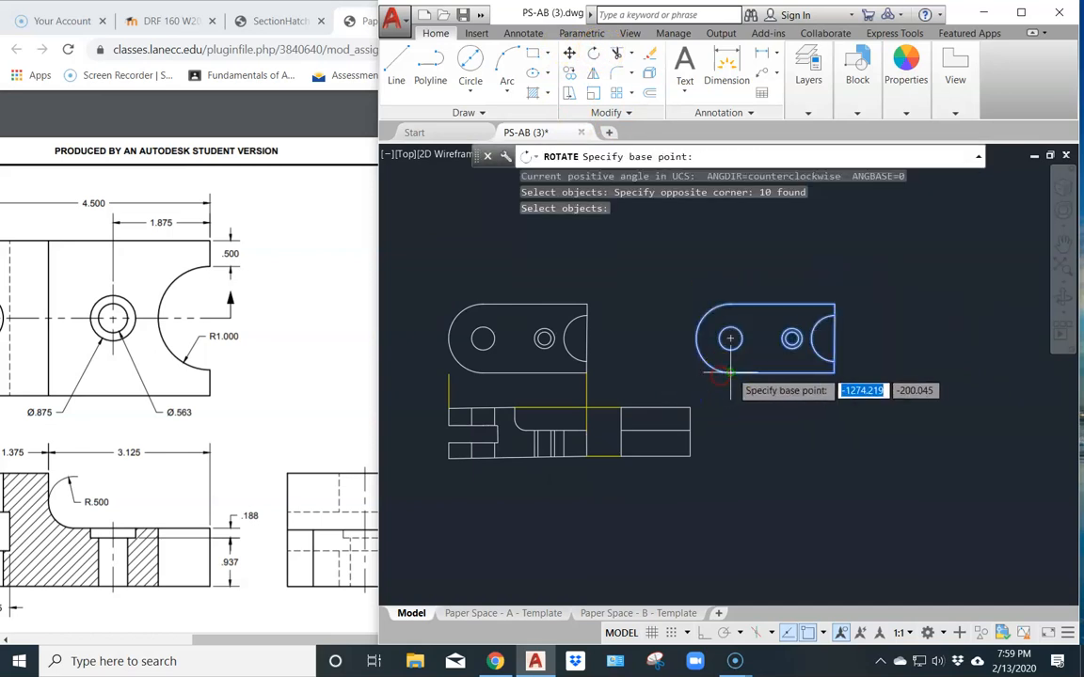
{"action": "left_click", "coordinate": [834, 339]}
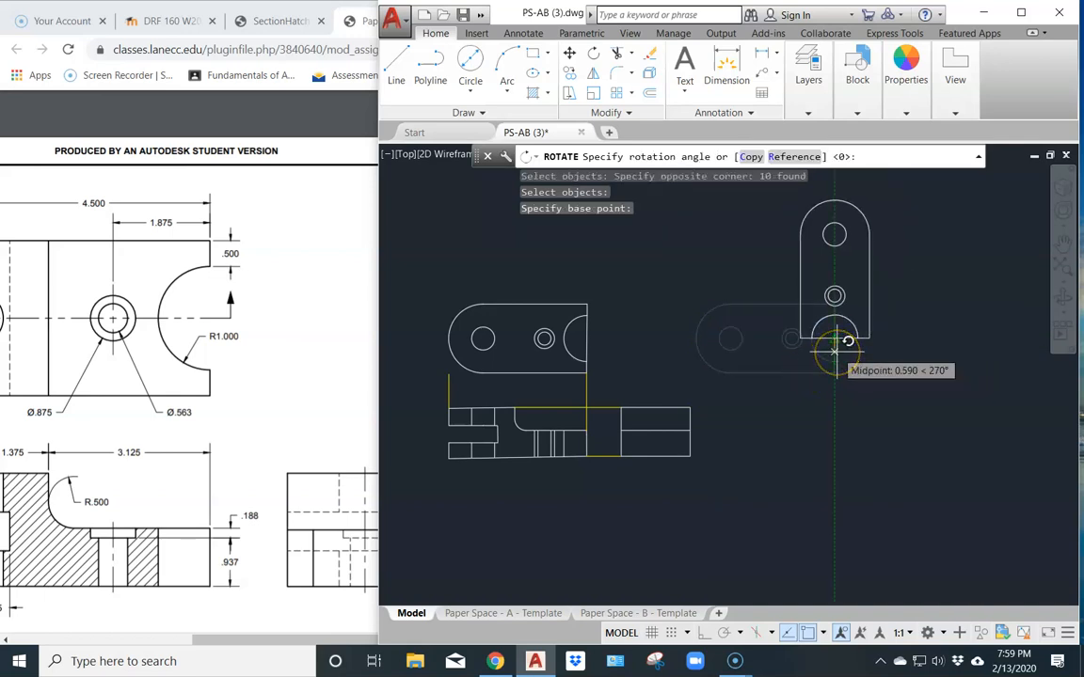
{"action": "left_click", "coordinate": [835, 350]}
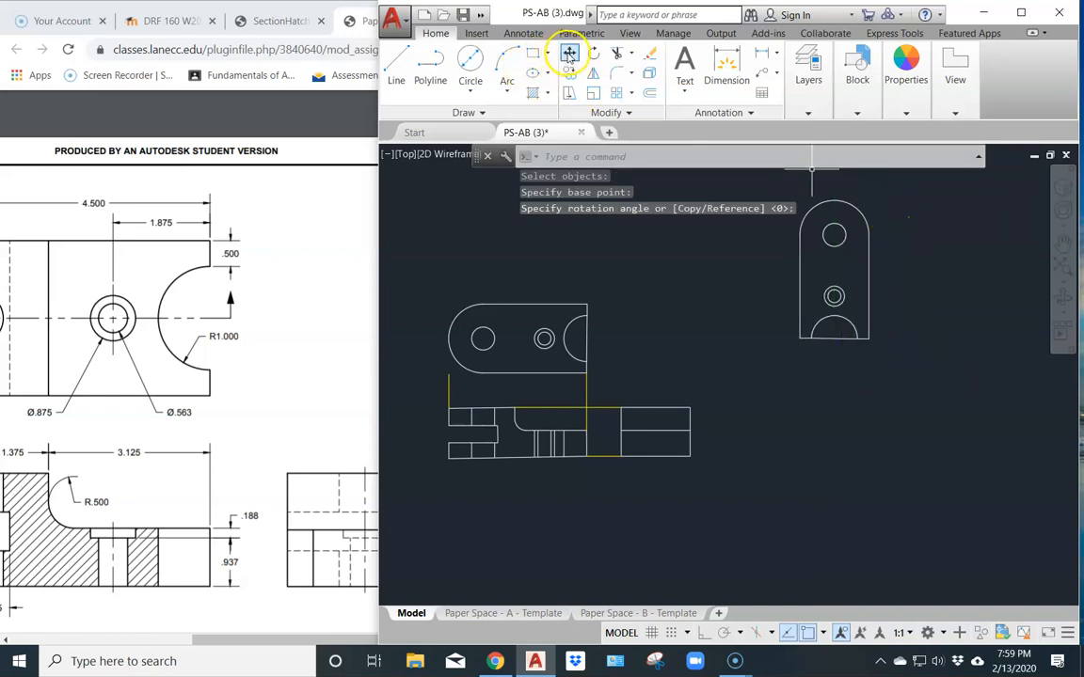
- Move the rotated copy by its lower-left corner to line up with the top view's lower edge and the side view's left edge
{"action": "left_click", "coordinate": [569, 54]}
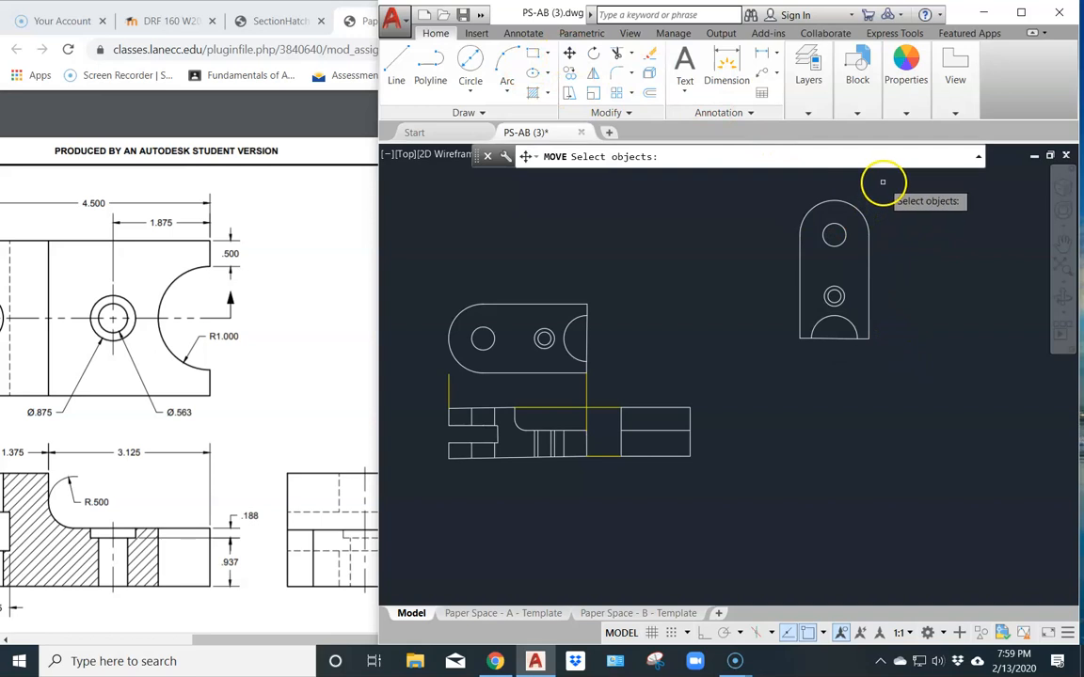
{"action": "left_click", "coordinate": [882, 182]}
{"action": "left_click", "coordinate": [789, 383]}
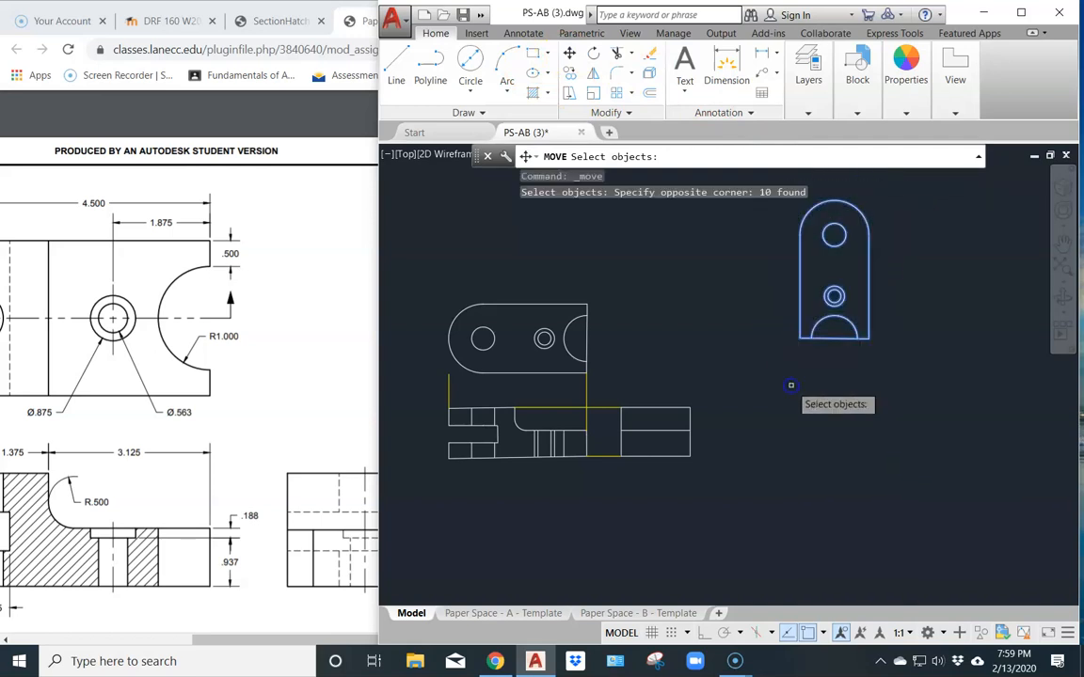
{"action": "right_click", "coordinate": [817, 357]}
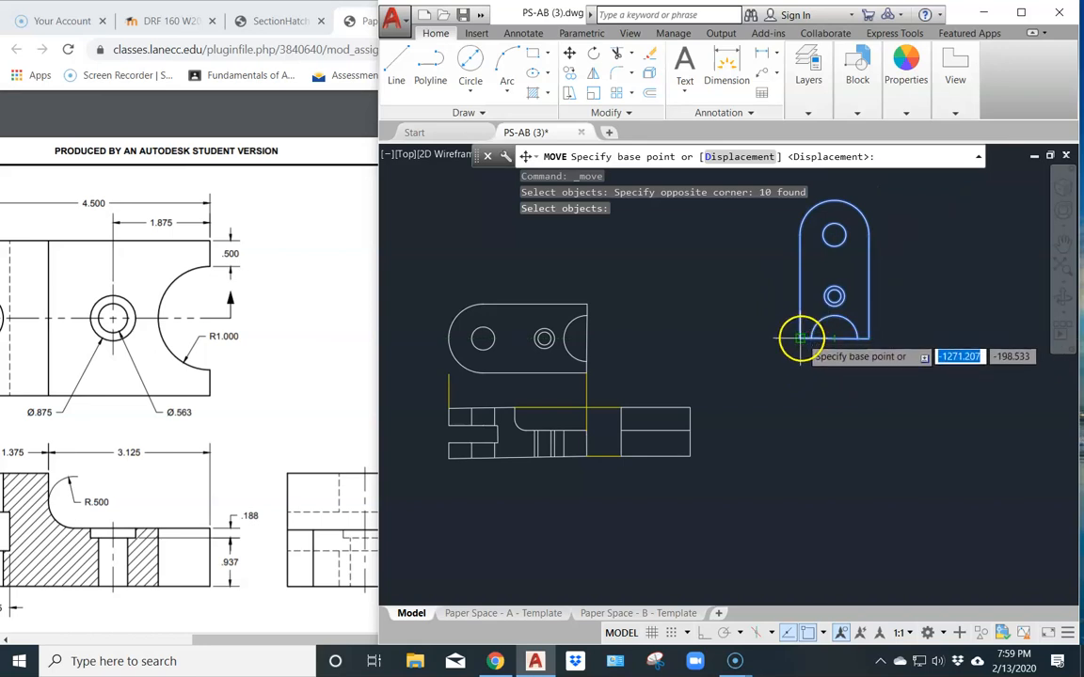
{"action": "left_click", "coordinate": [799, 338]}
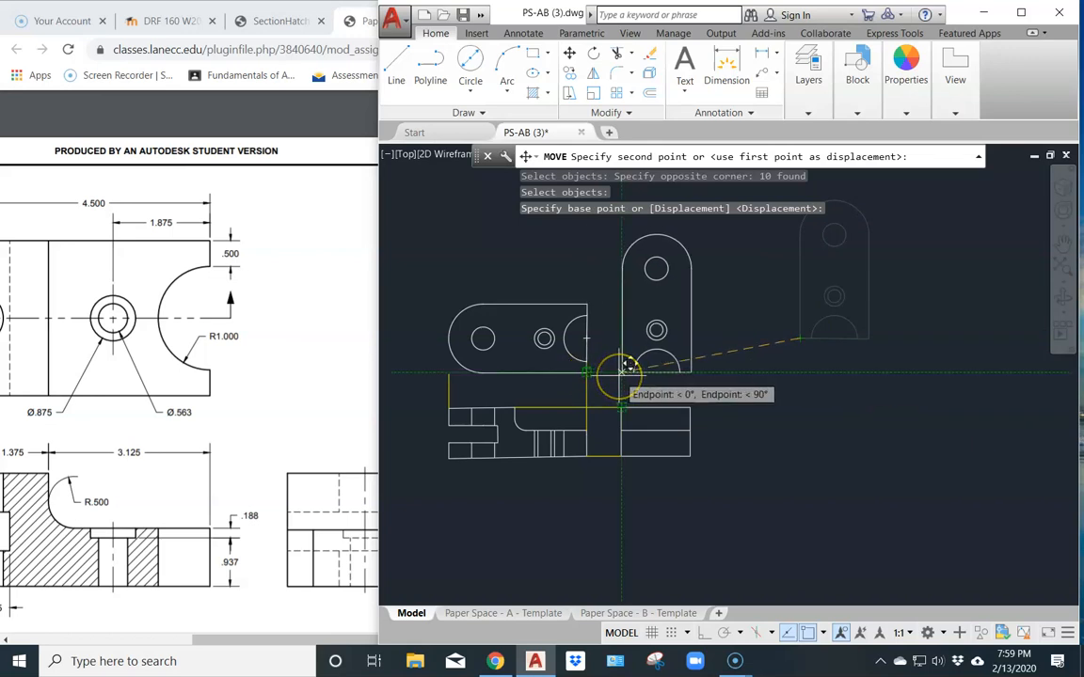
{"action": "left_click", "coordinate": [628, 365]}
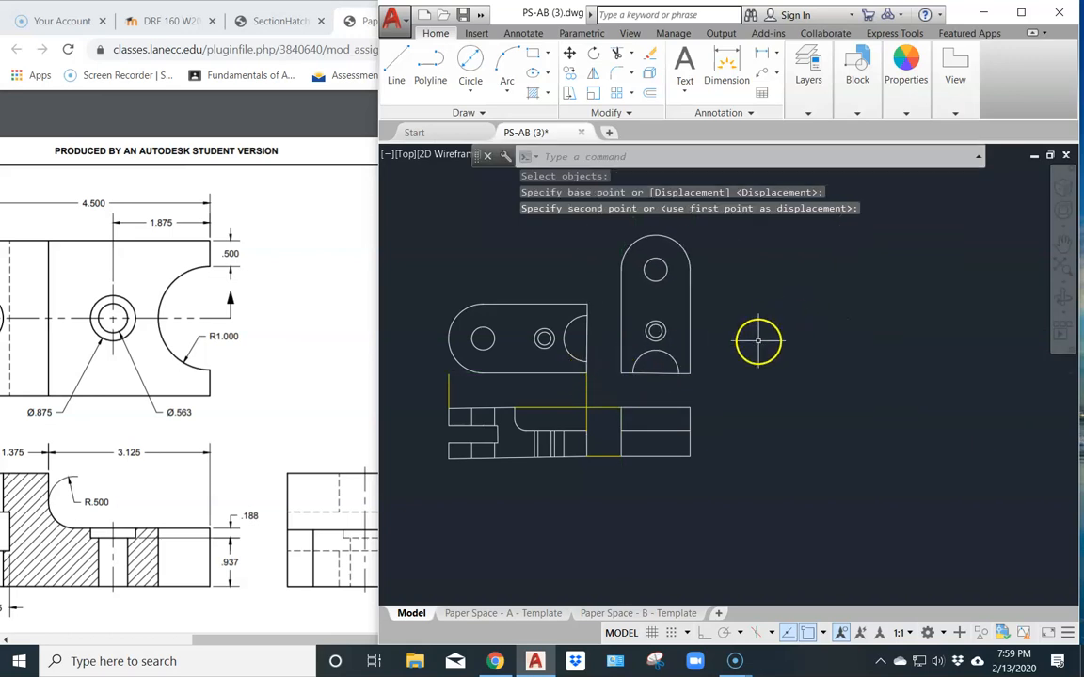
- On the Construction layer, draw a vertical line from the left end of the rotated copy's arc to the side view's bottom edge
{"action": "scroll", "coordinate": [616, 372], "scroll_direction": "up", "scroll_amount": 8}
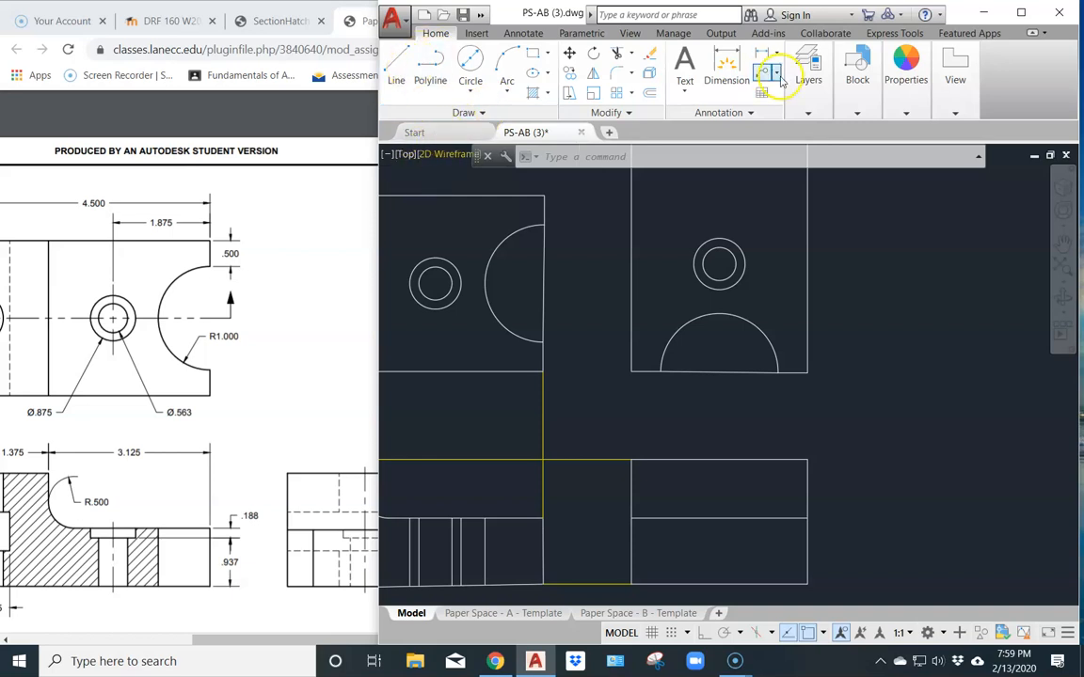
{"action": "left_click", "coordinate": [811, 113]}
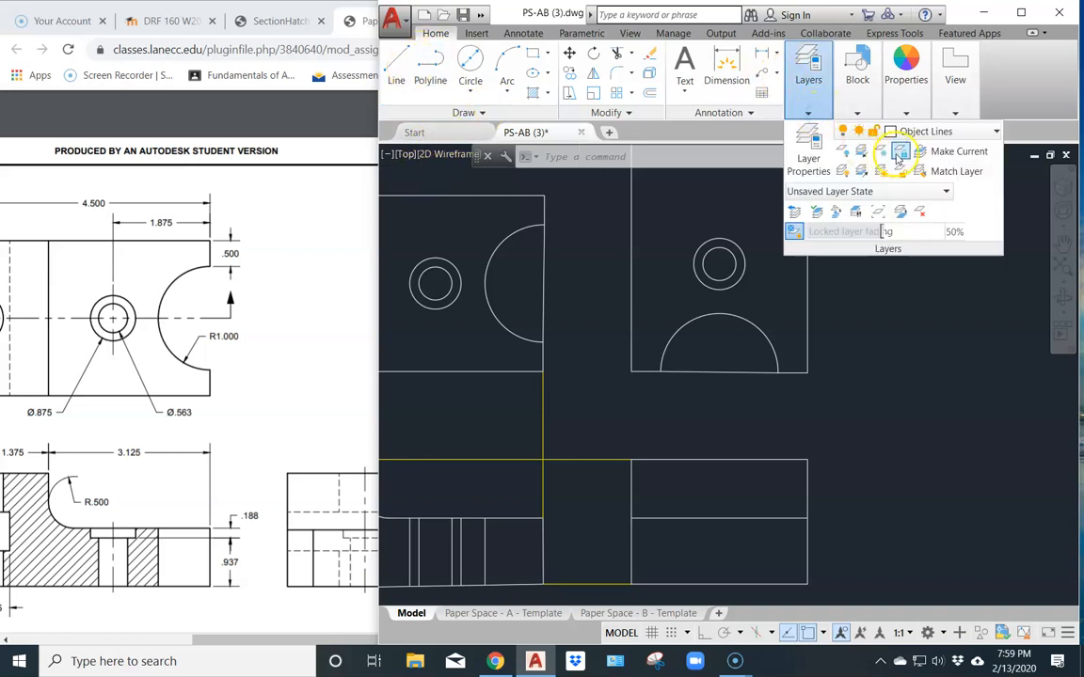
{"action": "left_click", "coordinate": [931, 131]}
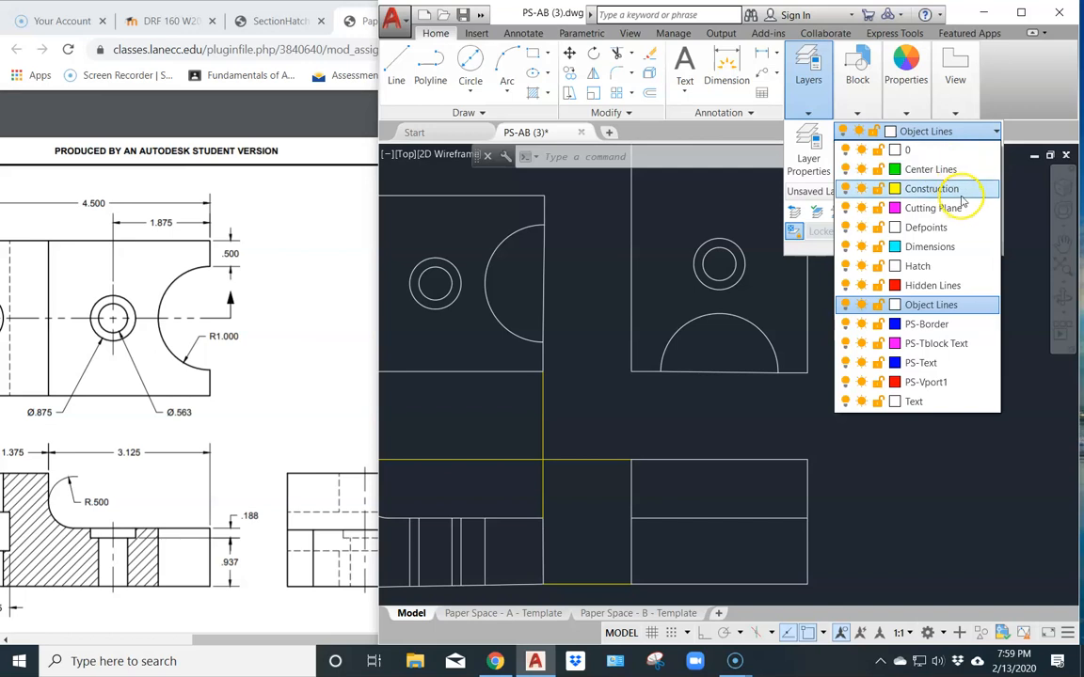
{"action": "left_click", "coordinate": [960, 189]}
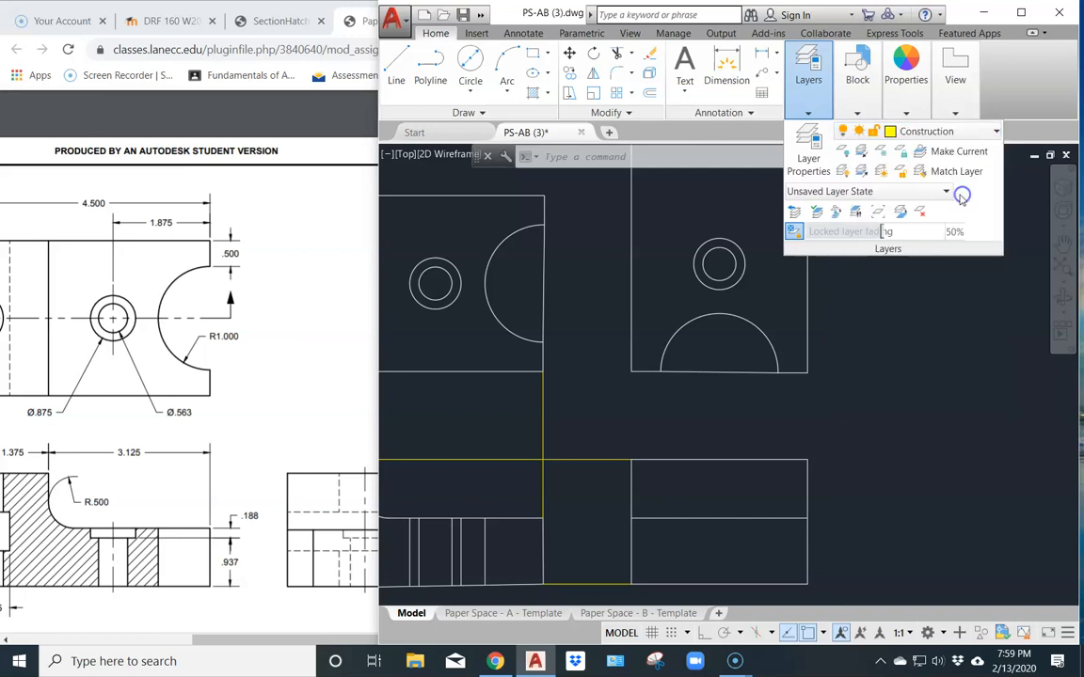
{"action": "left_click", "coordinate": [400, 71]}
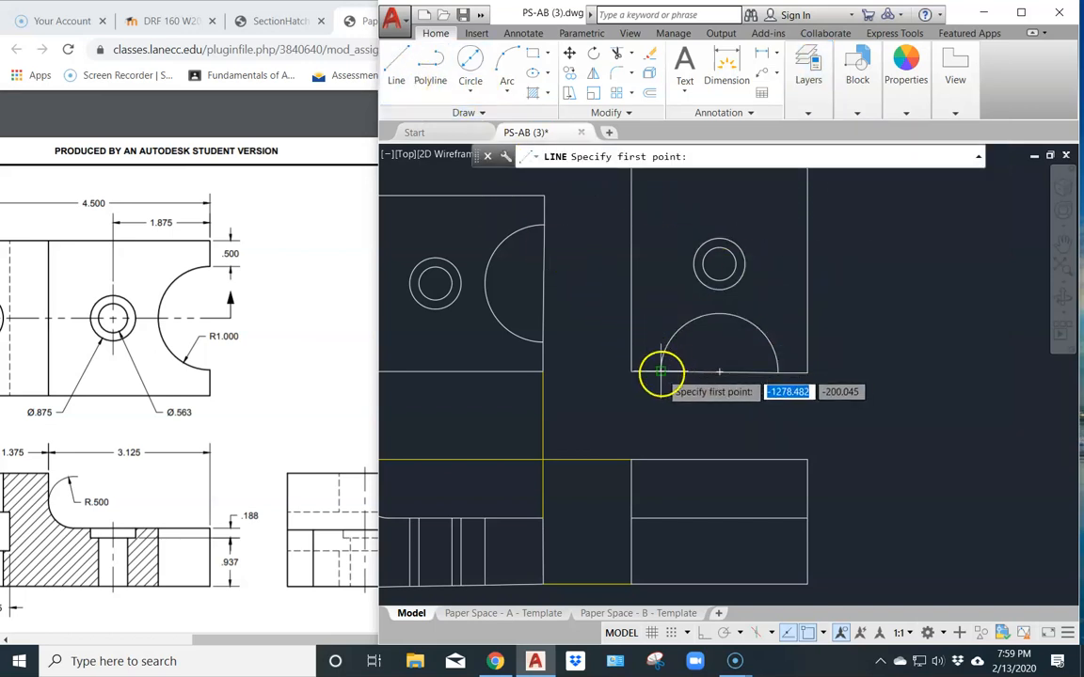
{"action": "left_click", "coordinate": [661, 370]}
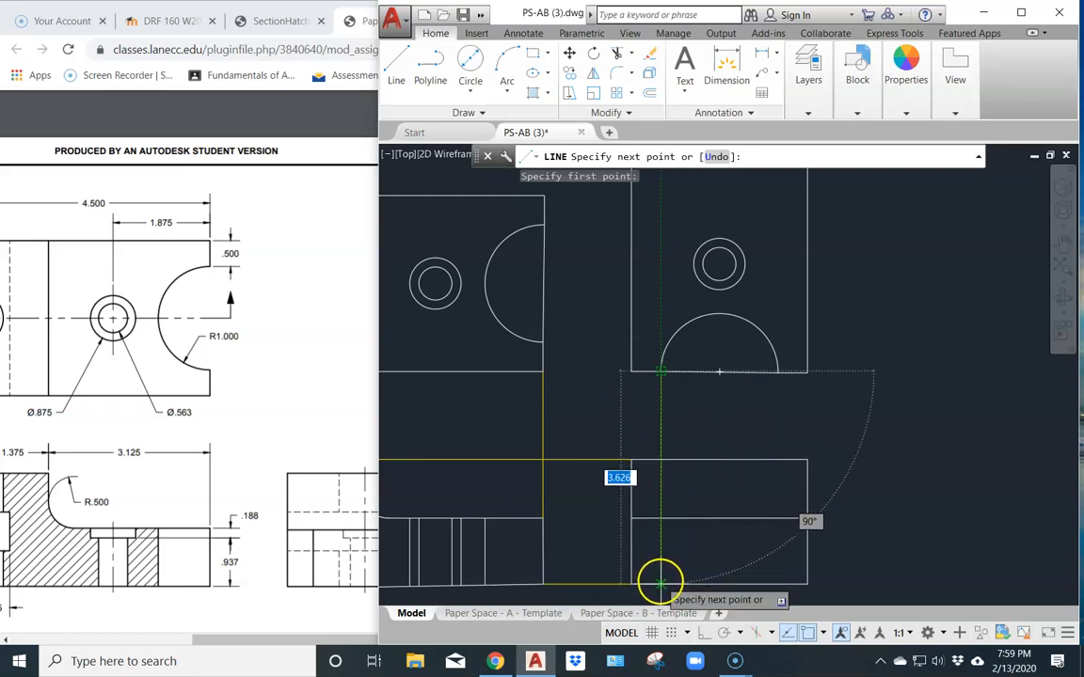
{"action": "left_click", "coordinate": [660, 582]}
{"action": "key", "text": "Return"}
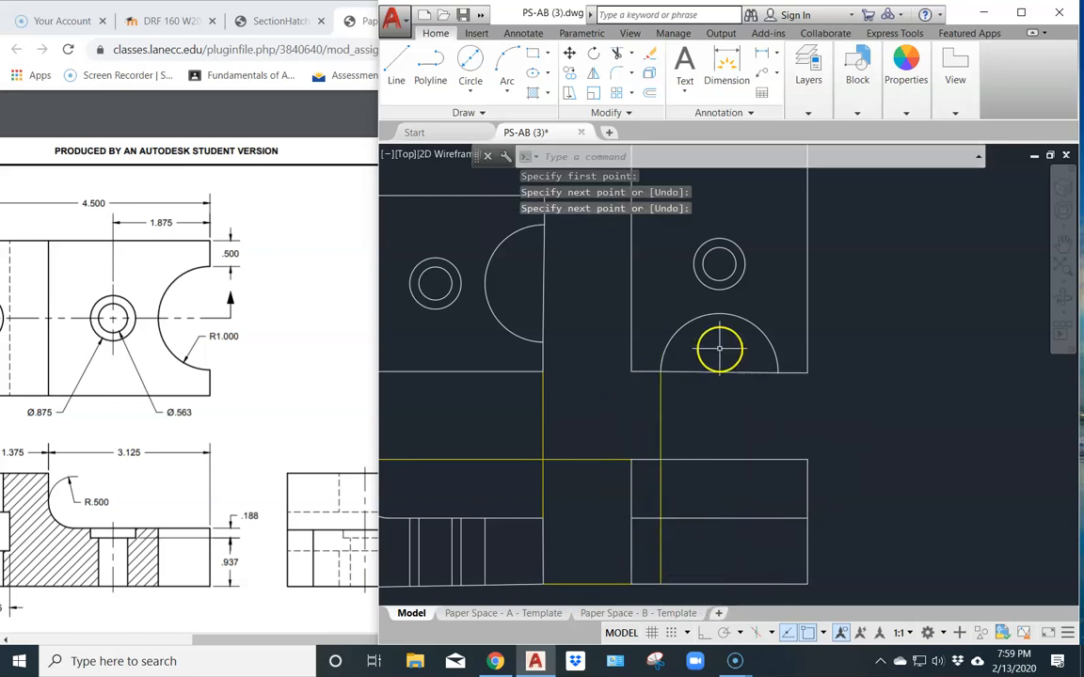
- Draw a vertical projection line from the left quadrant of the rotated copy's outer counterbore circle to the side view's bottom edge
{"action": "key", "text": "Return"}
{"action": "left_click", "coordinate": [694, 262]}
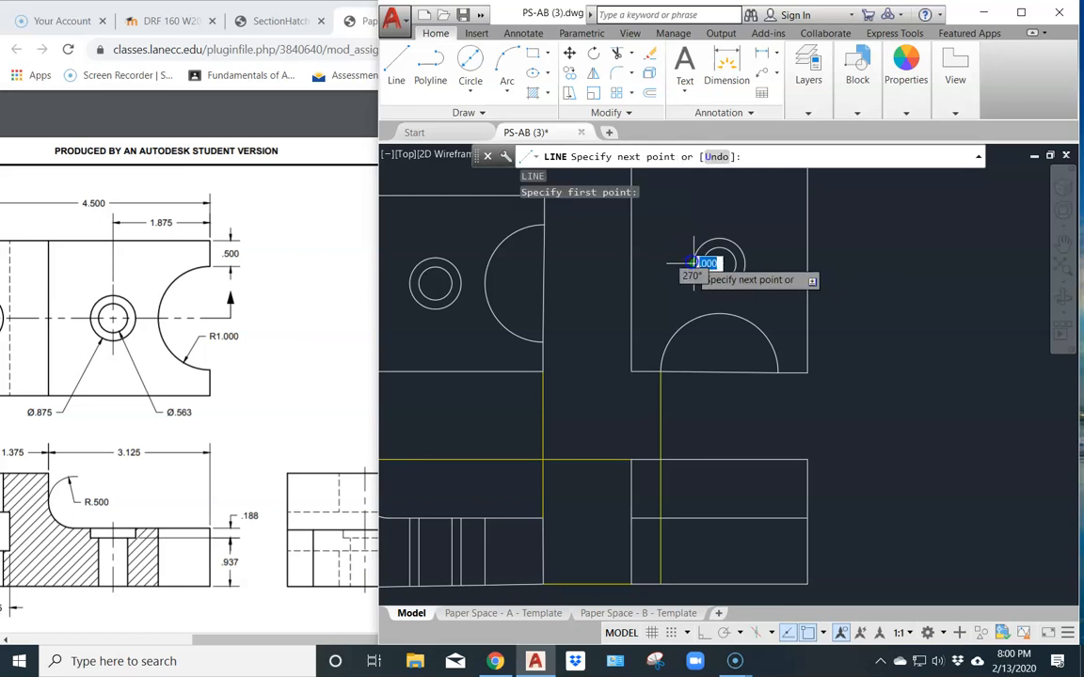
{"action": "left_click", "coordinate": [694, 583]}
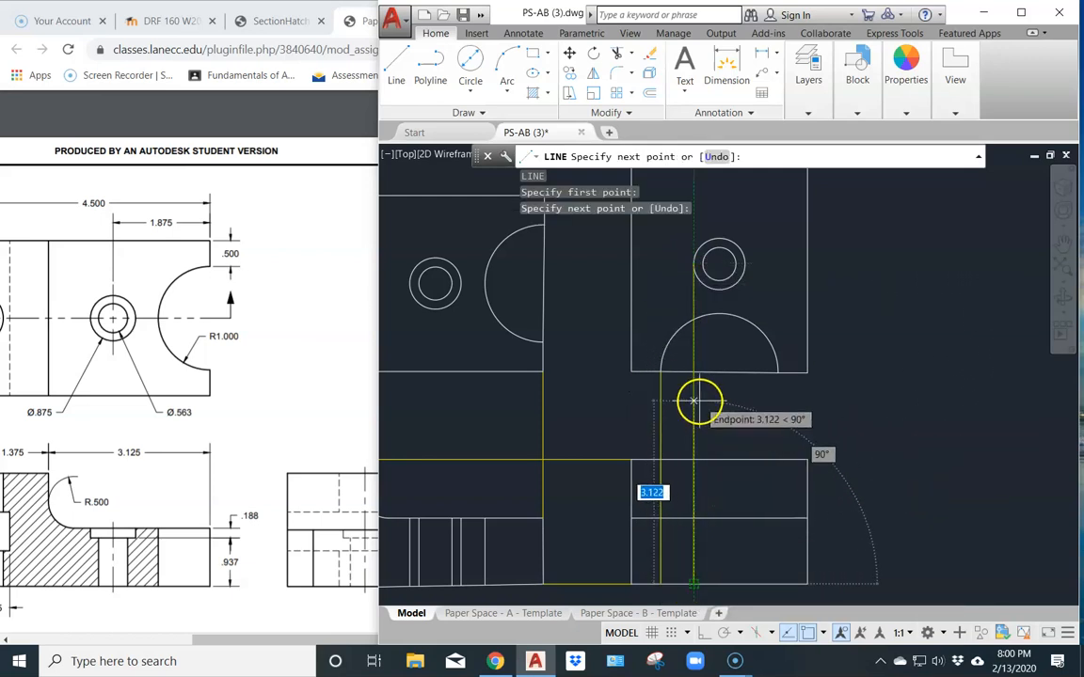
{"action": "right_click", "coordinate": [699, 400]}
{"action": "key", "text": "Escape"}
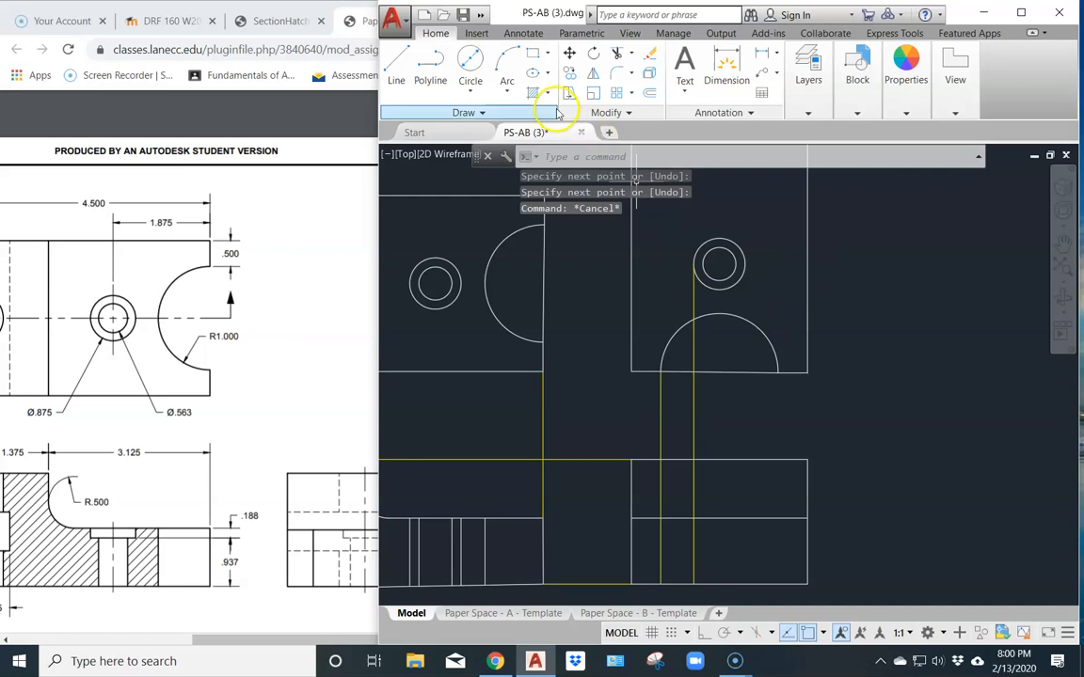
- Undo both vertical projection lines and the change to the Construction layer
{"action": "left_click", "coordinate": [481, 17]}
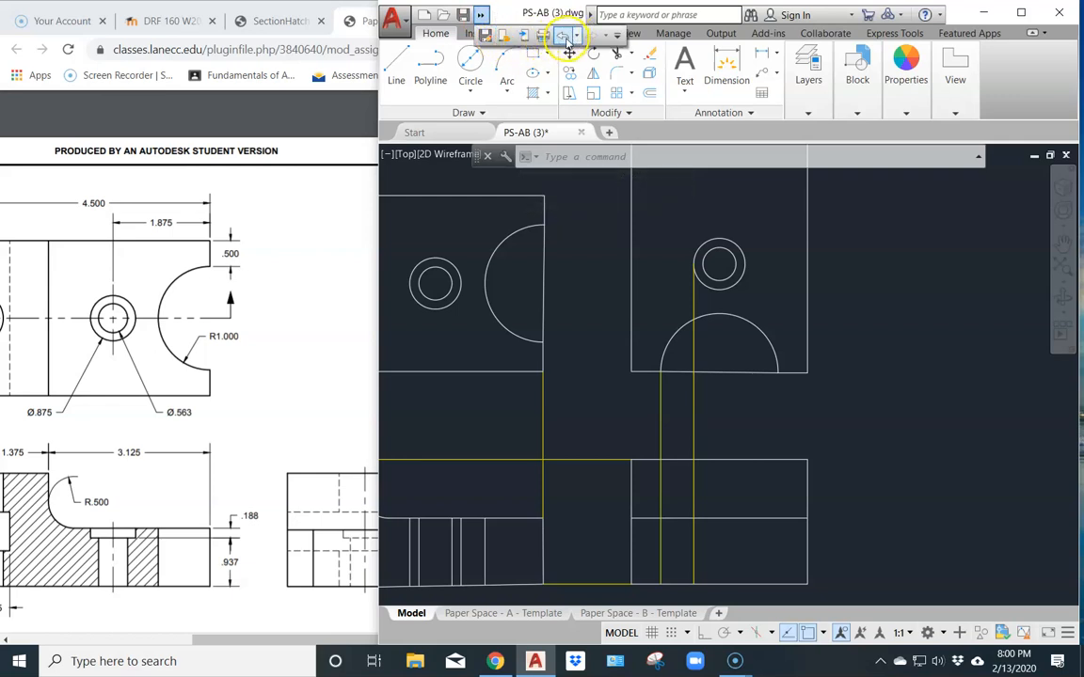
{"action": "left_click", "coordinate": [563, 38]}
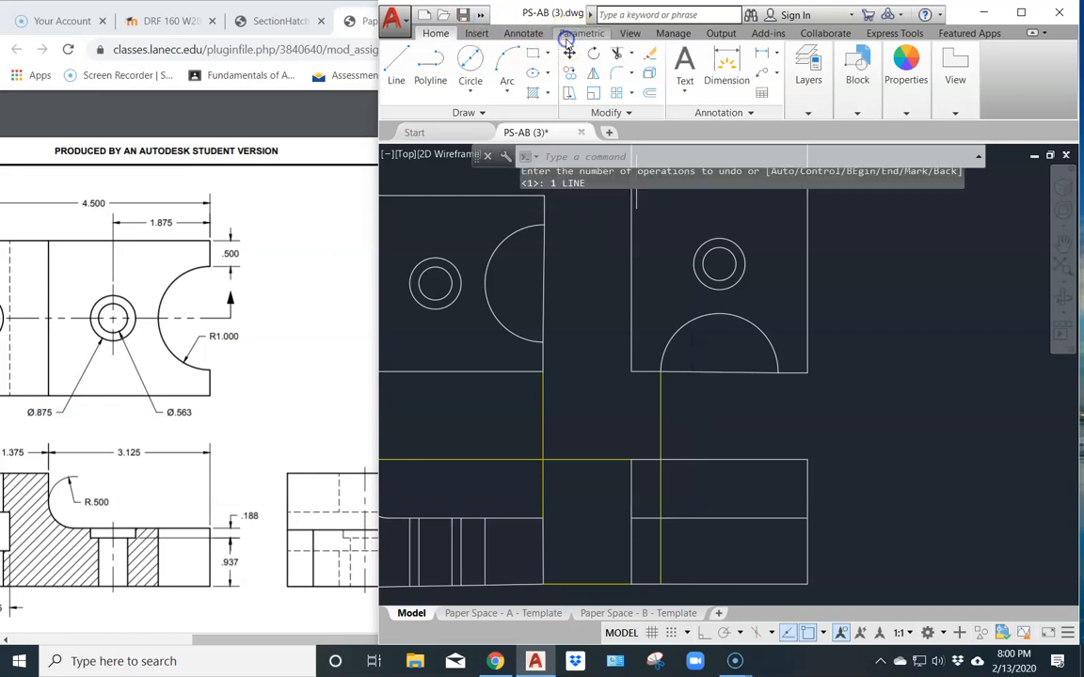
{"action": "left_click", "coordinate": [483, 17]}
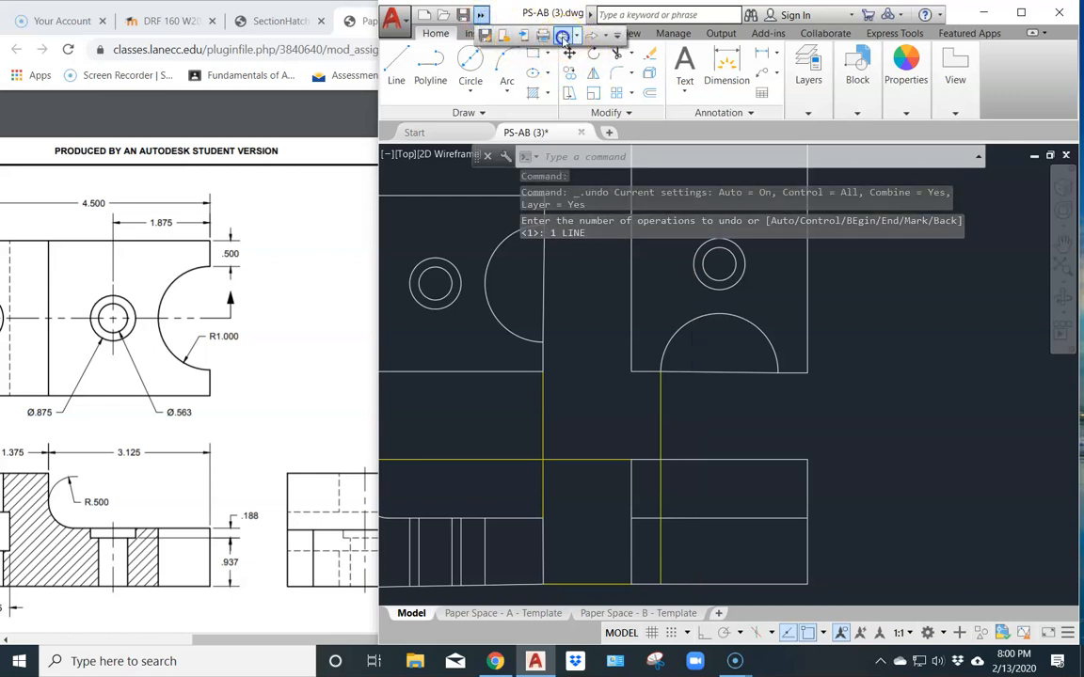
{"action": "left_click", "coordinate": [562, 37]}
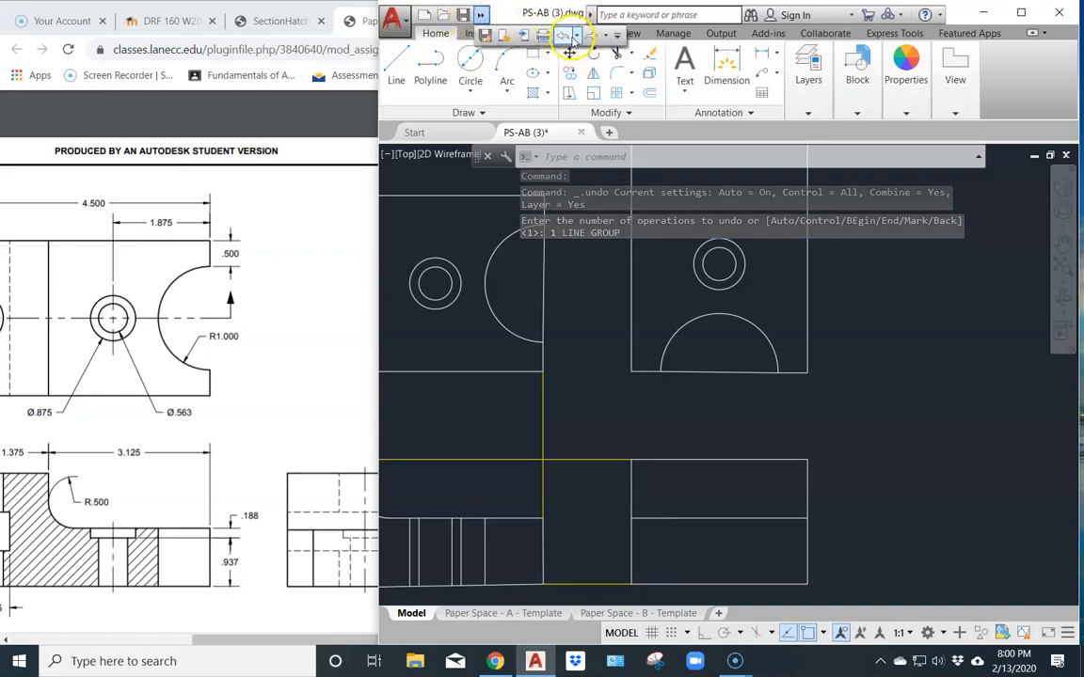
{"action": "left_click", "coordinate": [562, 38]}
{"action": "left_click", "coordinate": [569, 35]}
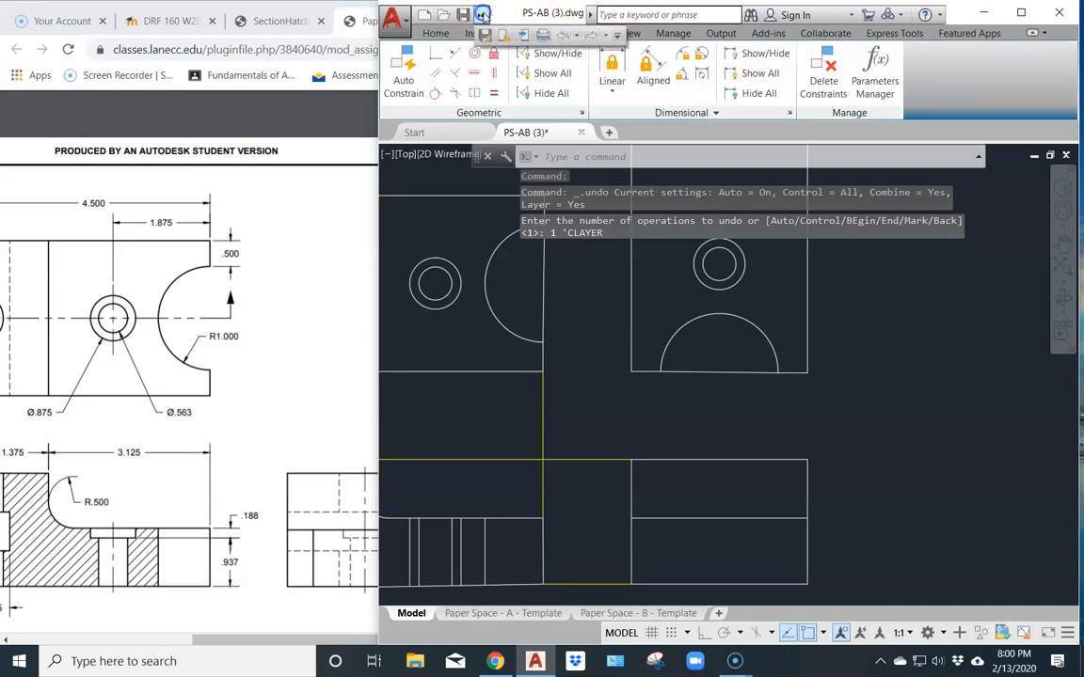
{"action": "left_click", "coordinate": [562, 38]}
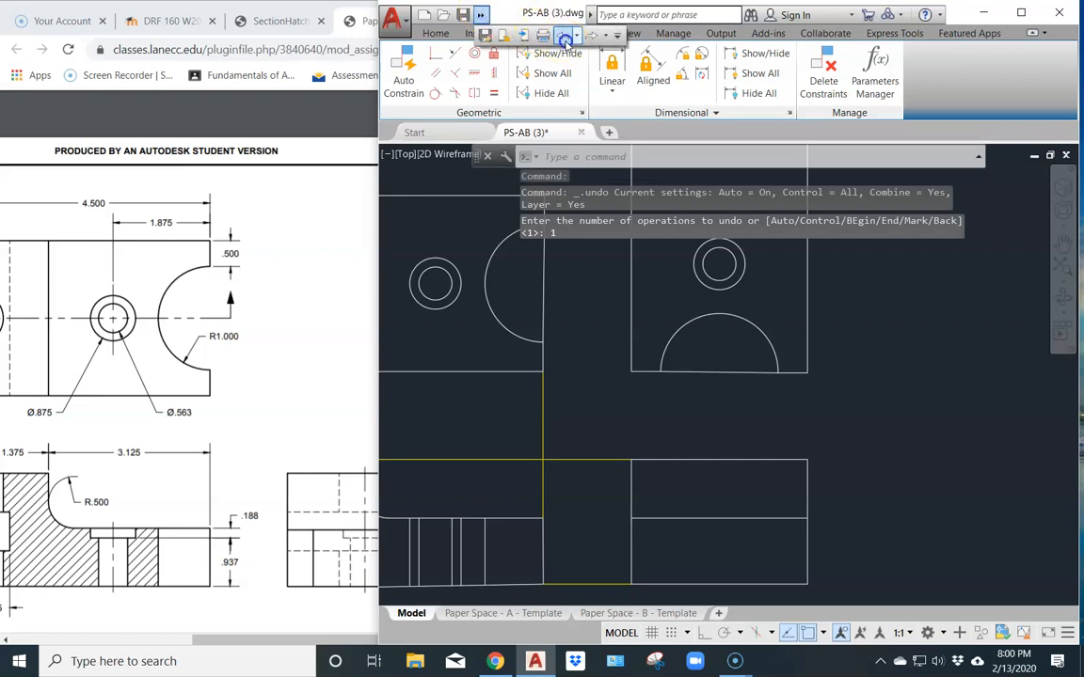
{"action": "left_click", "coordinate": [564, 38]}
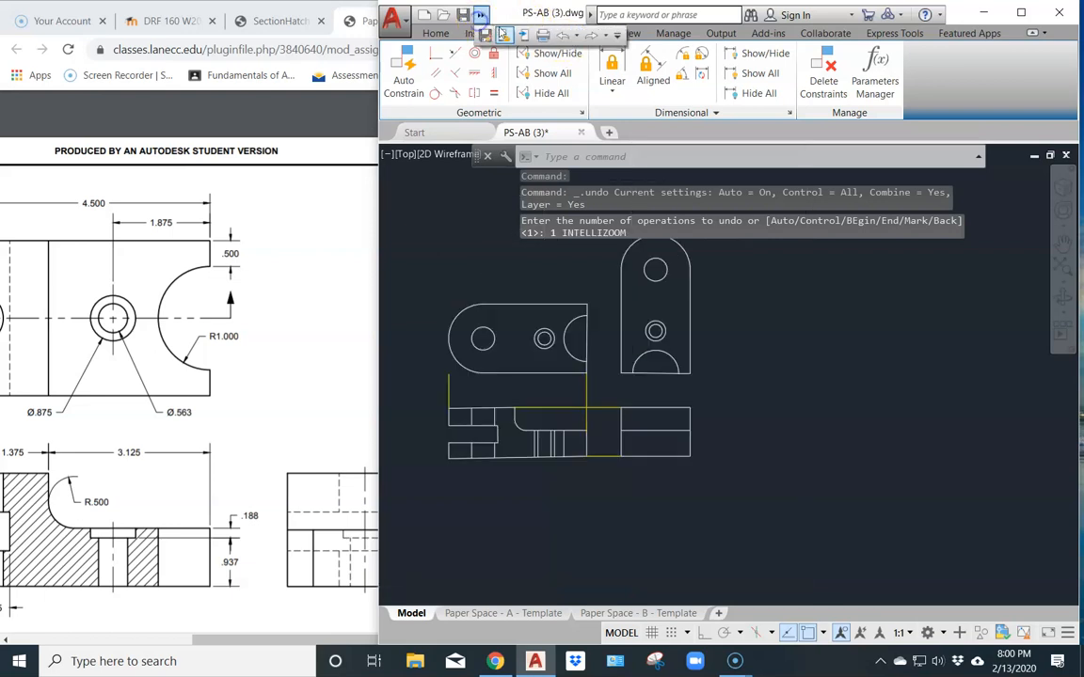
- Undo the move, the rotation and the copying of the top view
{"action": "left_click", "coordinate": [566, 38]}
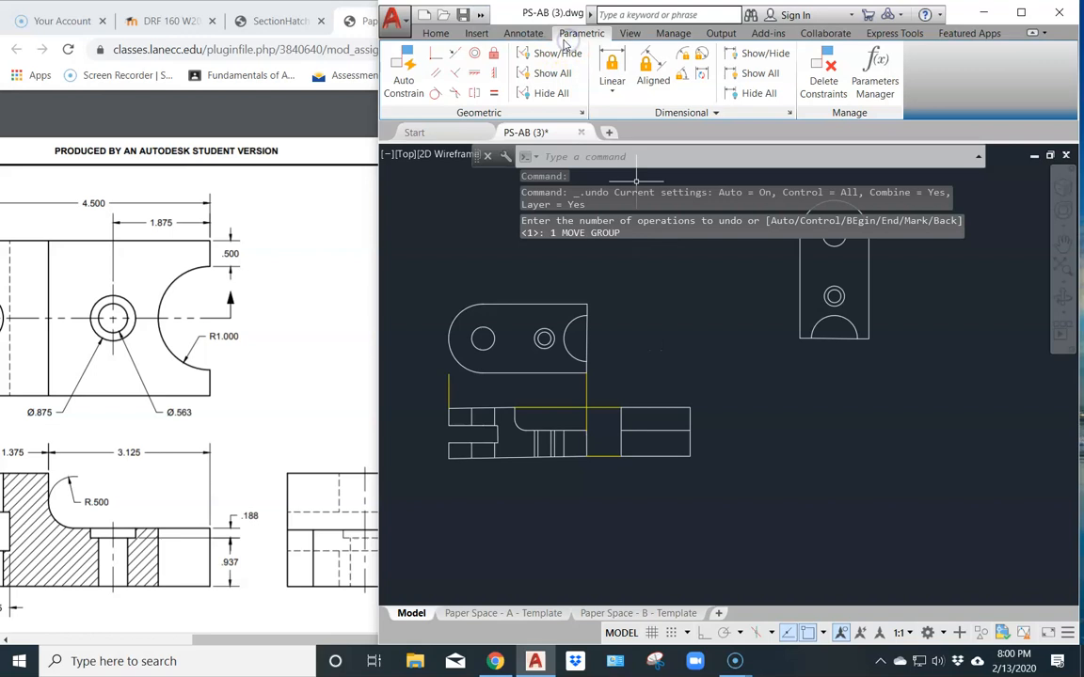
{"action": "left_click", "coordinate": [478, 16]}
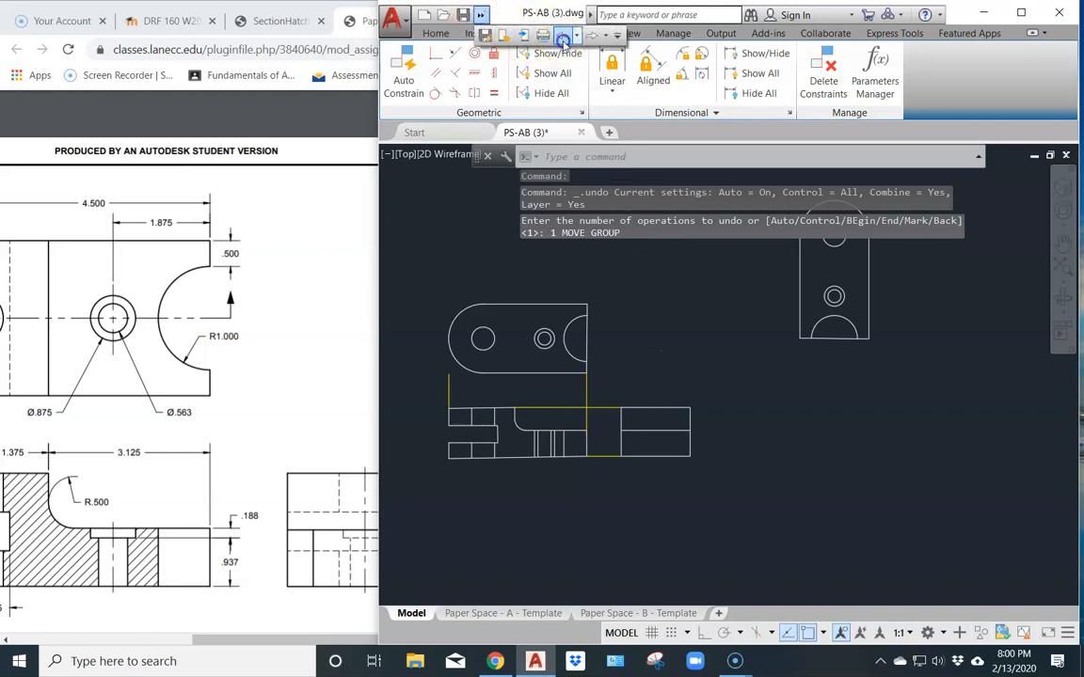
{"action": "left_click", "coordinate": [563, 38]}
{"action": "left_click", "coordinate": [481, 16]}
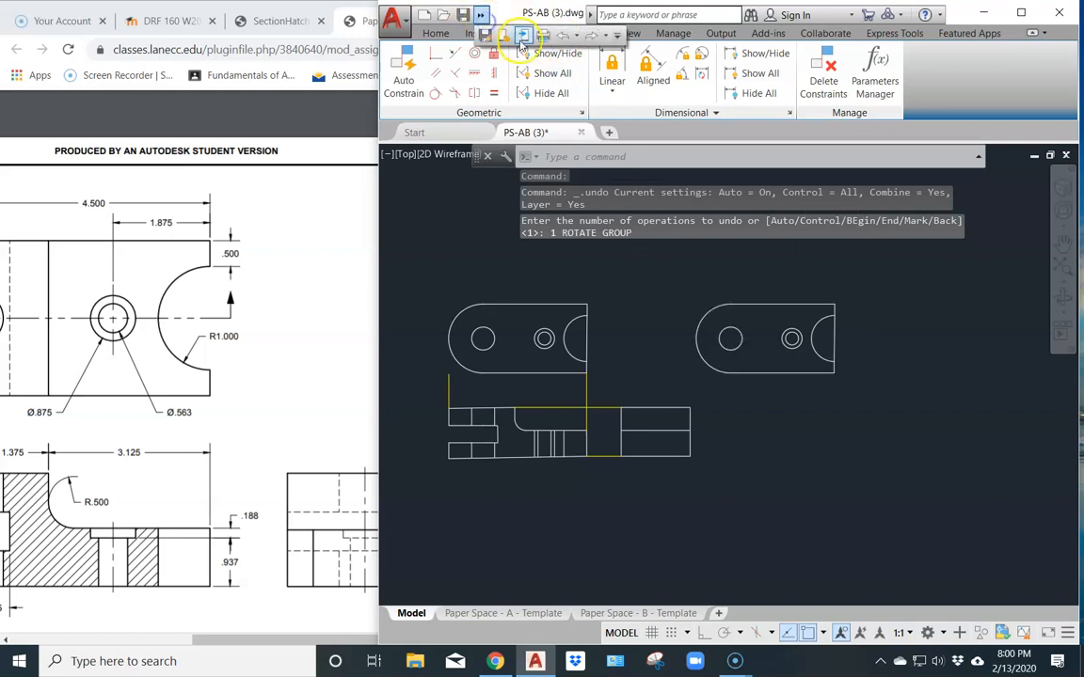
{"action": "left_click", "coordinate": [562, 36]}
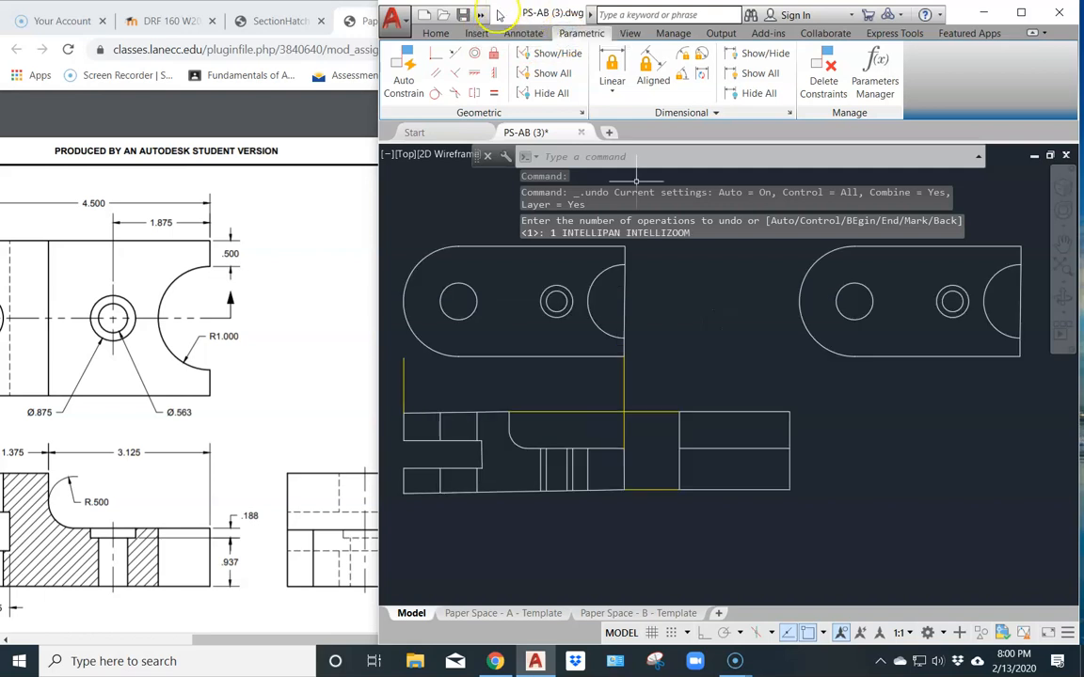
{"action": "left_click", "coordinate": [481, 16]}
{"action": "left_click", "coordinate": [563, 36]}
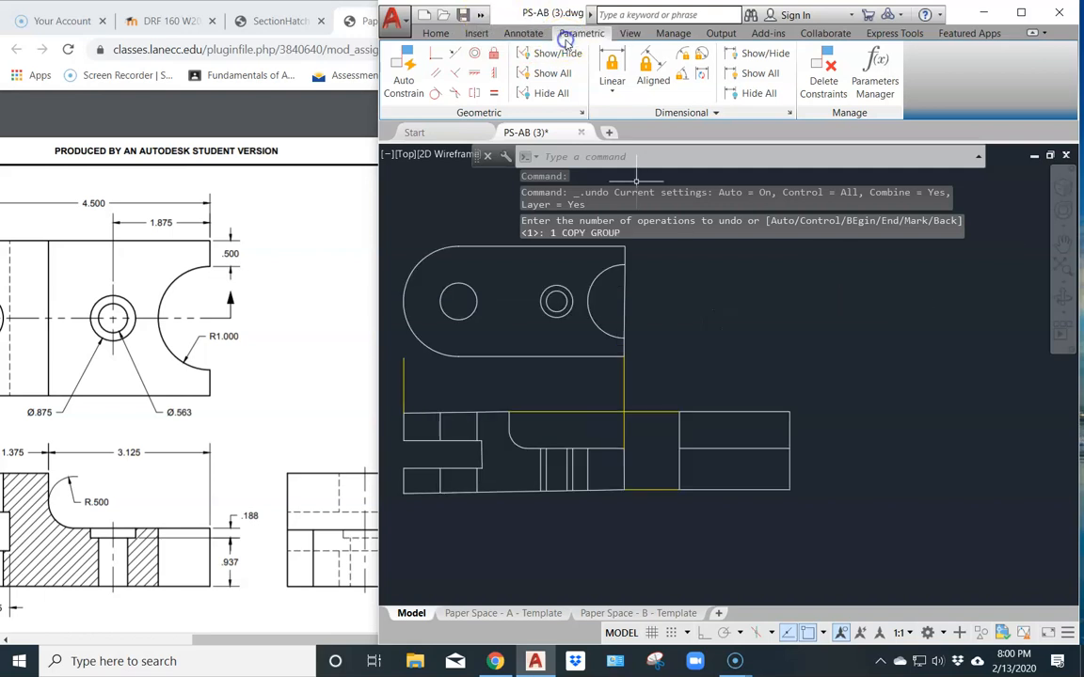
{"action": "scroll", "coordinate": [598, 341], "scroll_direction": "up", "scroll_amount": 3}
{"action": "scroll", "coordinate": [575, 319], "scroll_direction": "down", "scroll_amount": 2}
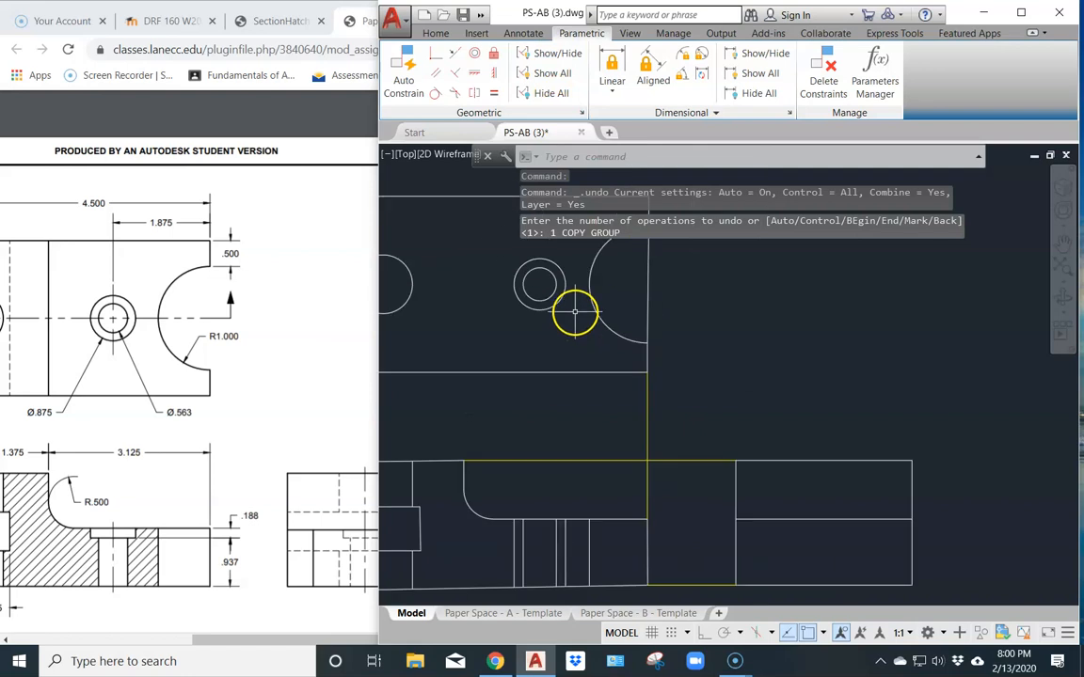
{"action": "left_click", "coordinate": [439, 34]}
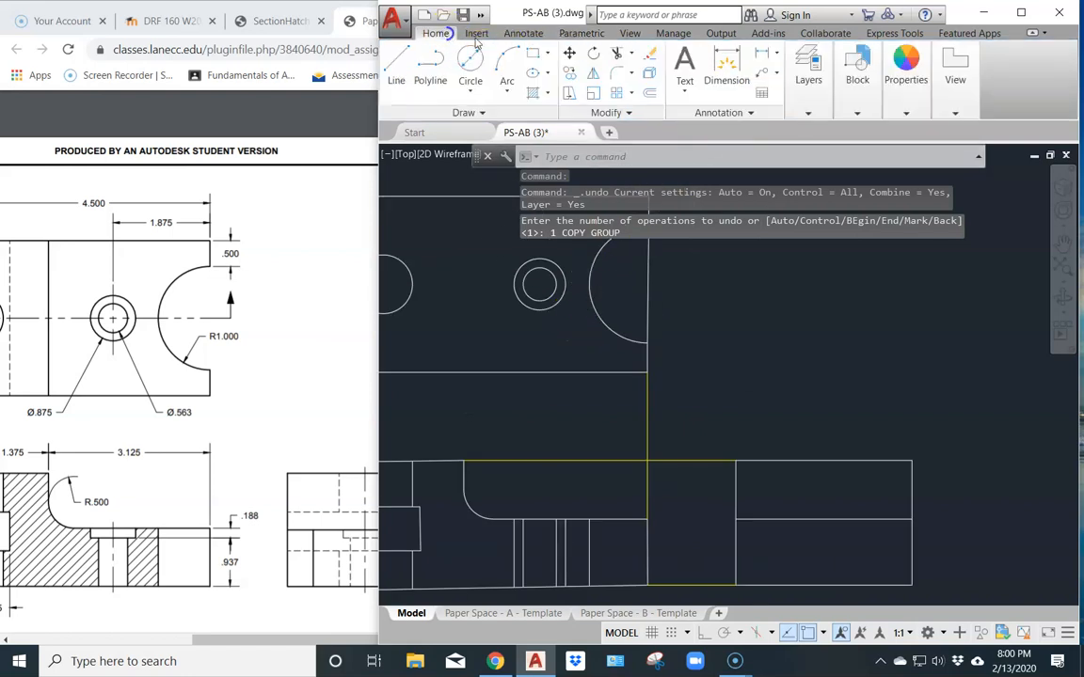
- On the Construction layer, draw a 45° miter line about 7.5 long, up and rightward from the front view's upper-right corner
{"action": "left_click", "coordinate": [810, 74]}
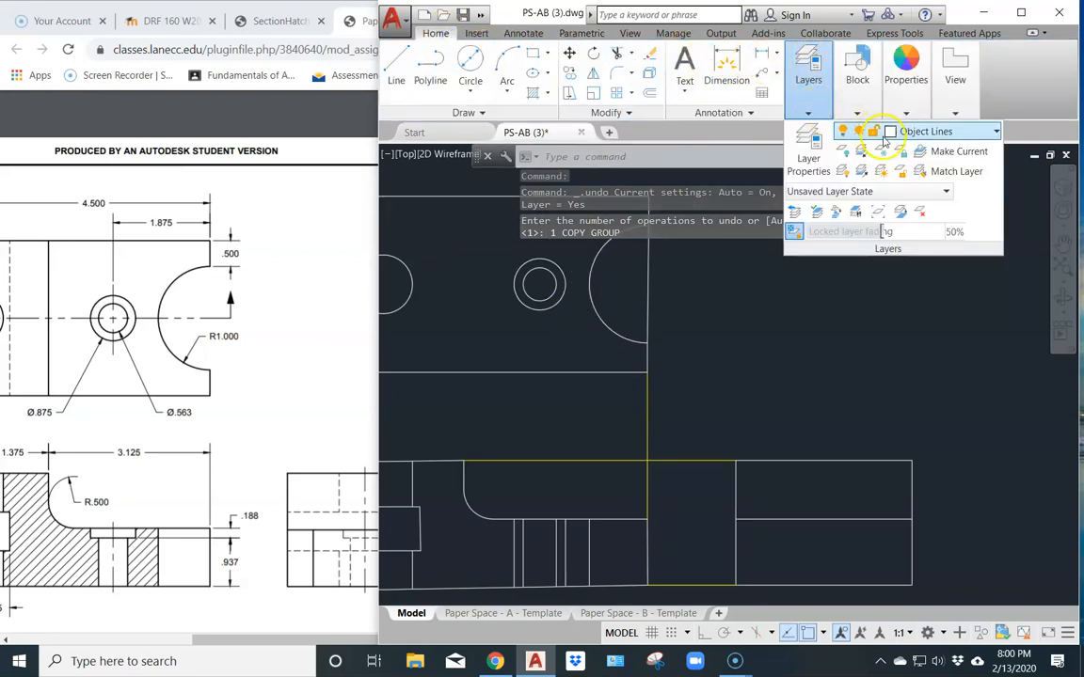
{"action": "left_click", "coordinate": [936, 131]}
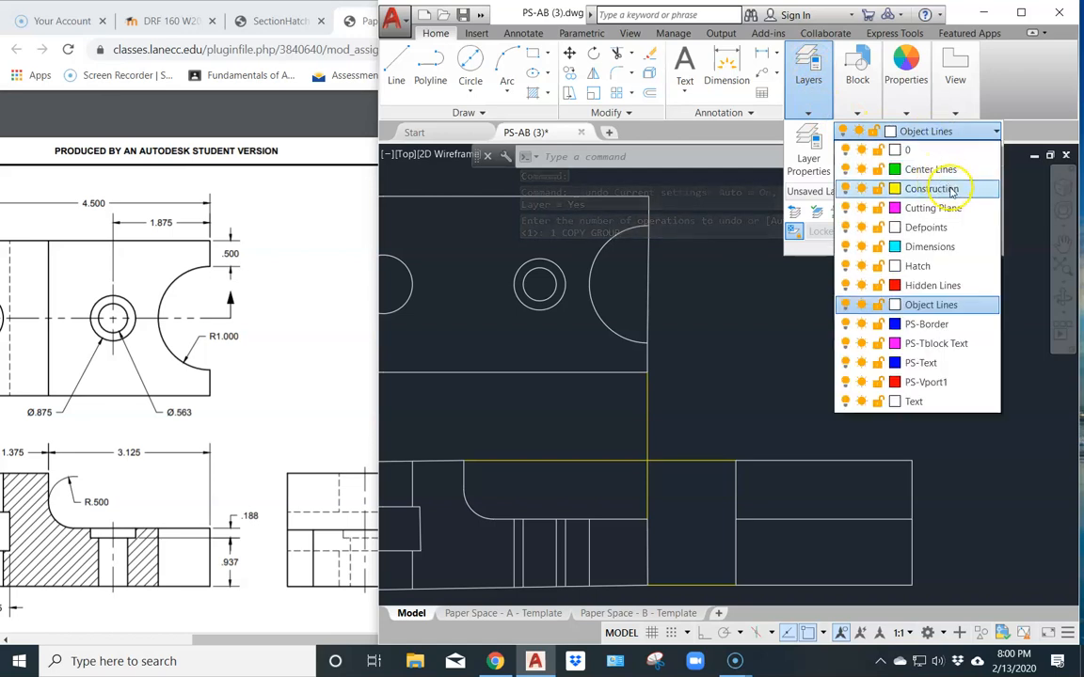
{"action": "left_click", "coordinate": [931, 188]}
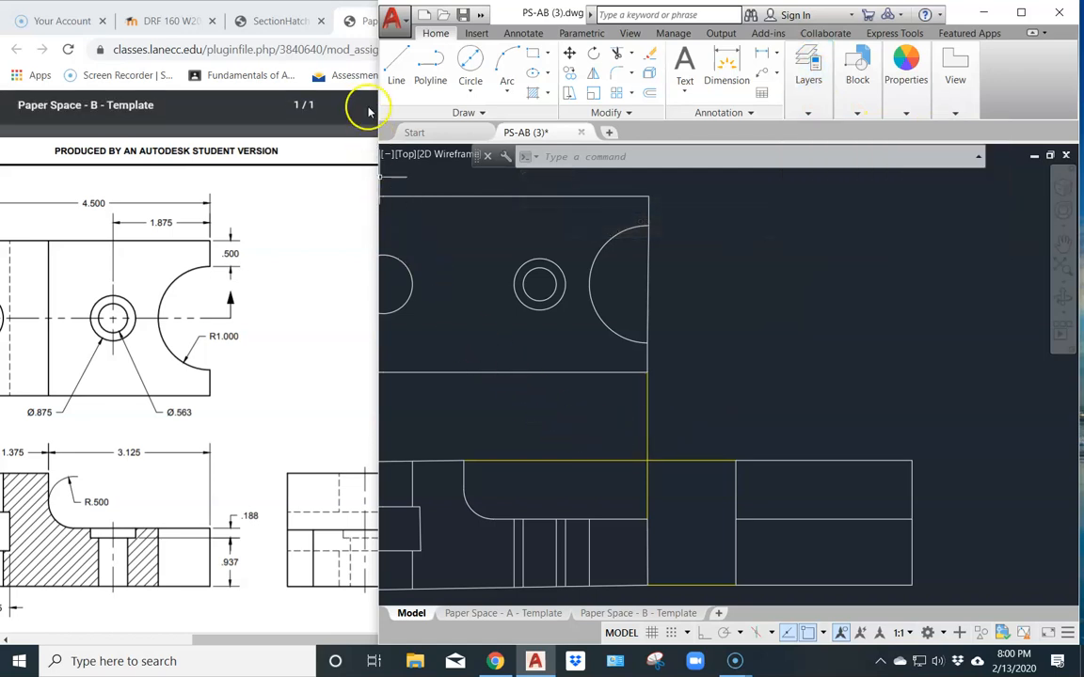
{"action": "left_click", "coordinate": [396, 64]}
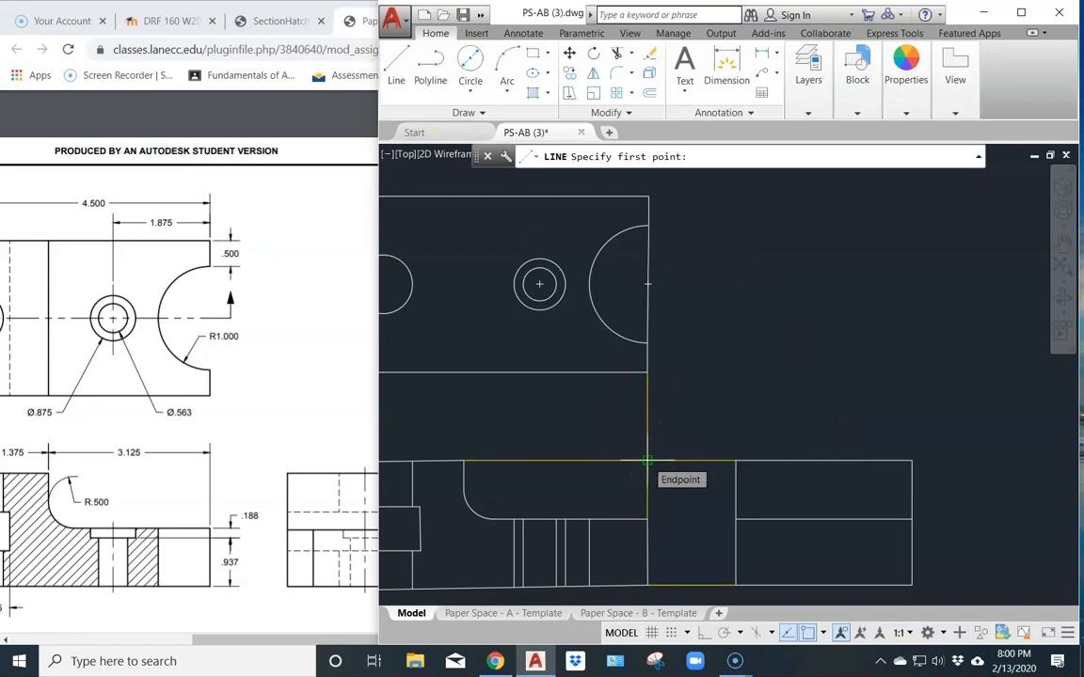
{"action": "left_click", "coordinate": [647, 461]}
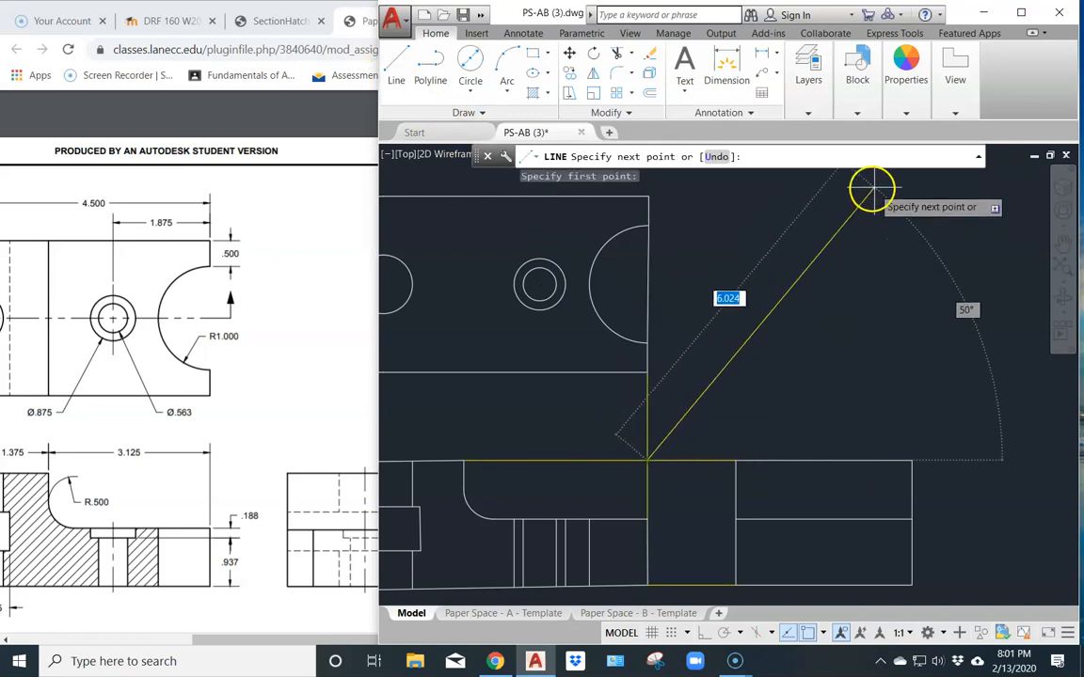
{"action": "middle_click_drag", "start_coordinate": [883, 181], "coordinate": [839, 254]}
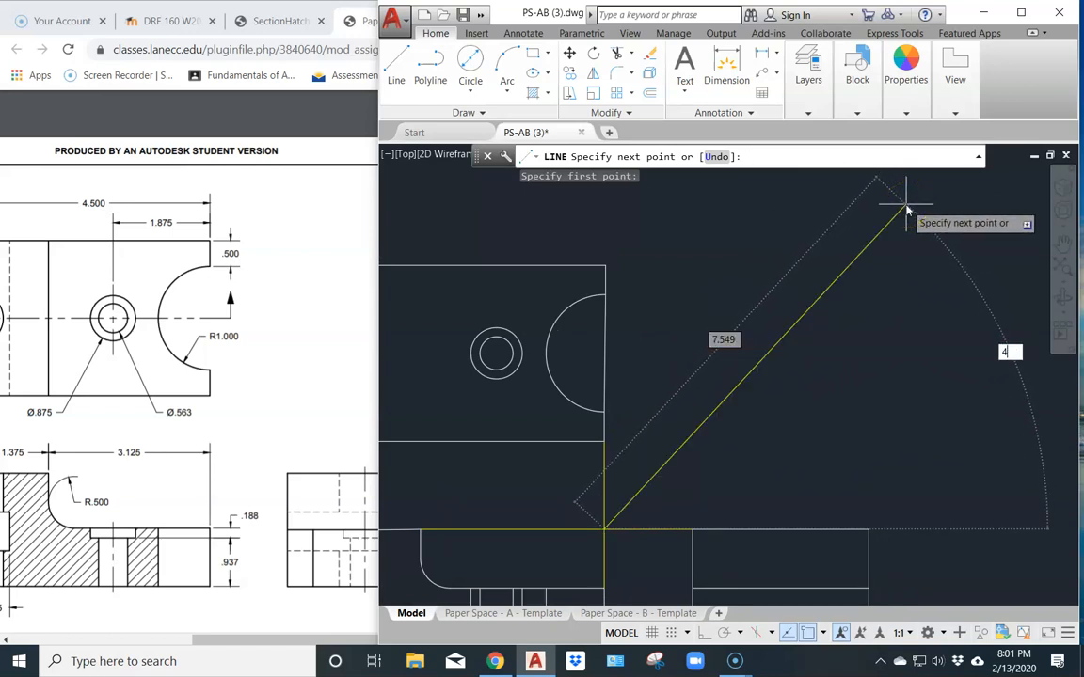
{"action": "type", "text": "45"}
{"action": "key", "text": "Return"}
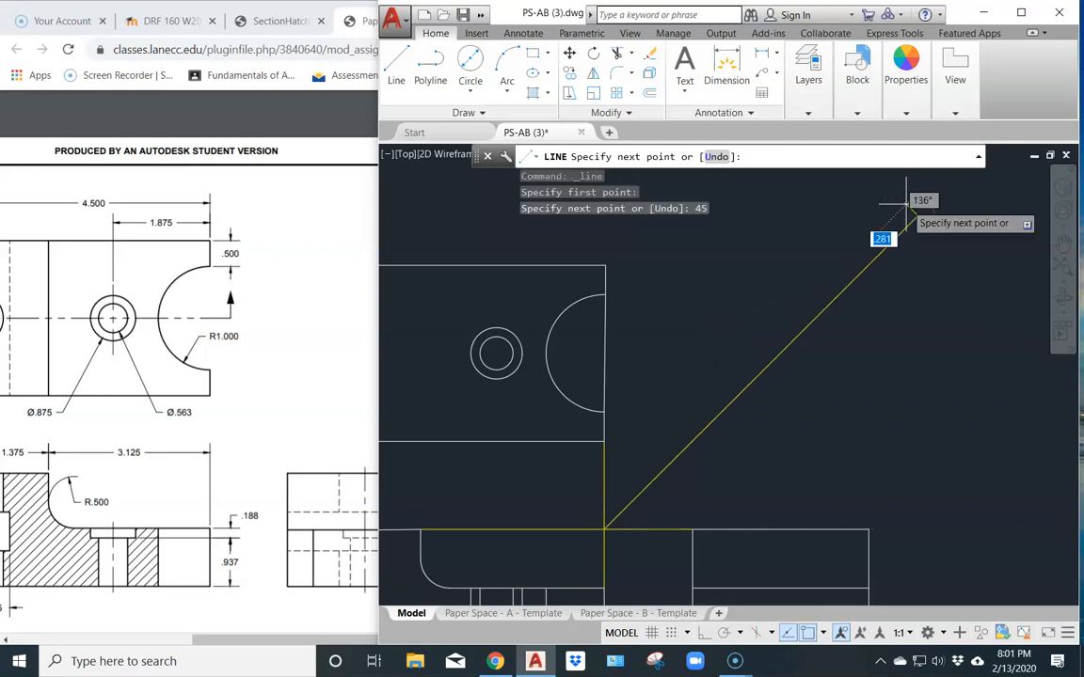
{"action": "key", "text": "Return"}
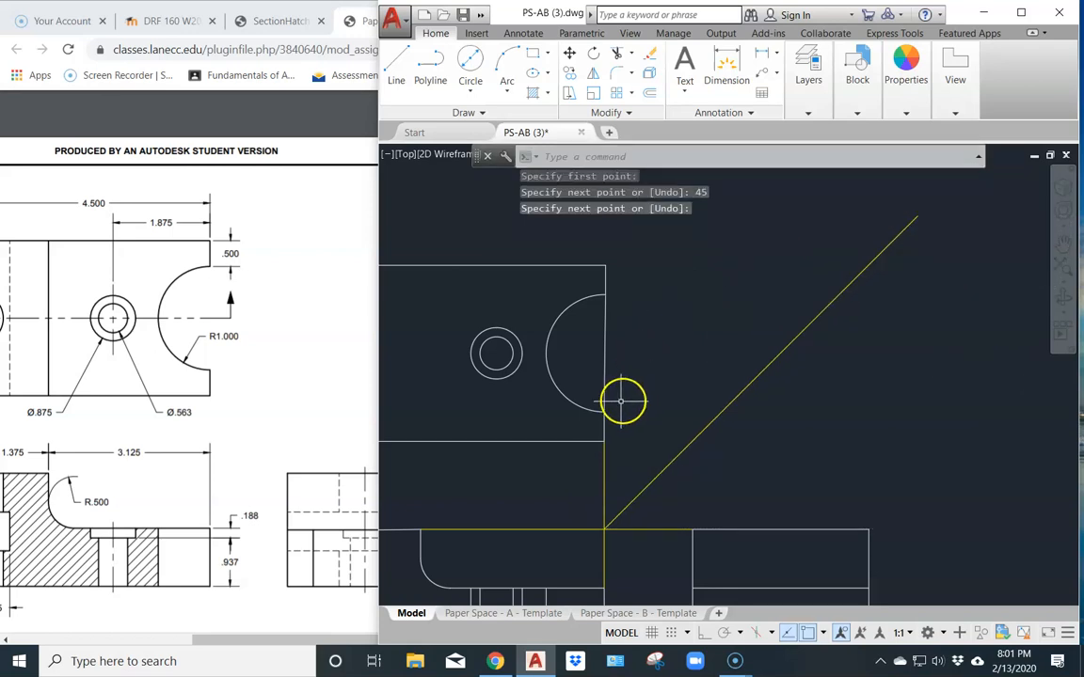
- Draw a horizontal projection line from the top view's lower-right corner to the 45° miter line
{"action": "key", "text": "Return"}
{"action": "left_click", "coordinate": [604, 442]}
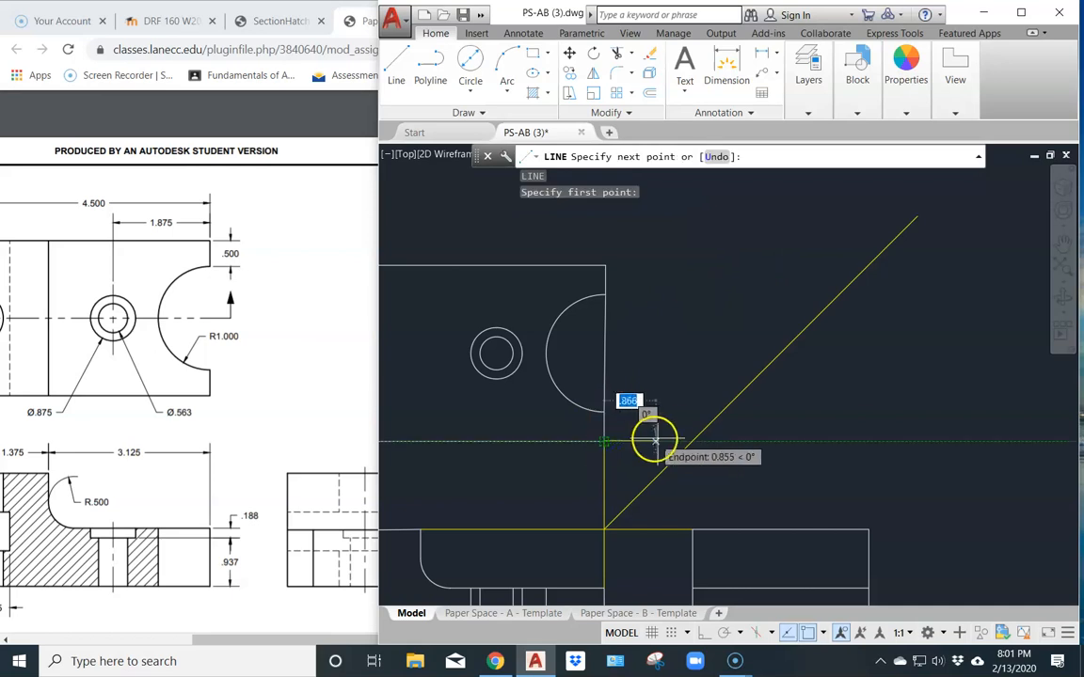
{"action": "left_click", "coordinate": [693, 441]}
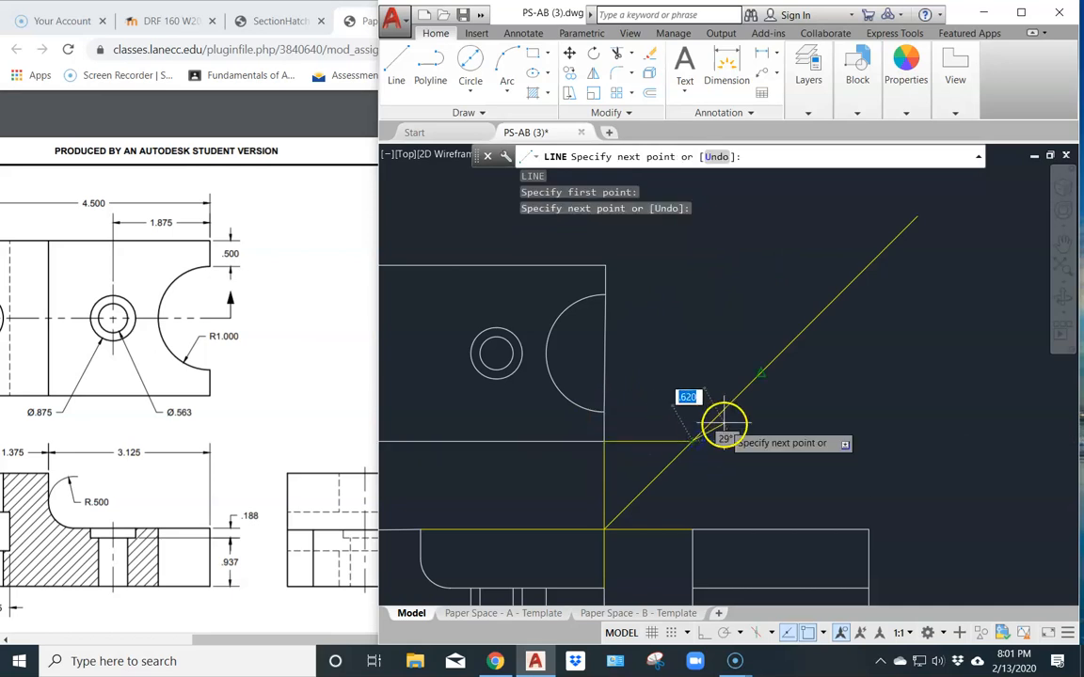
{"action": "key", "text": "Return"}
- Project the lower end of the top view's arc horizontally to the miter line and down at 90° past the side view's bottom edge
{"action": "key", "text": "Return"}
{"action": "left_click", "coordinate": [606, 410]}
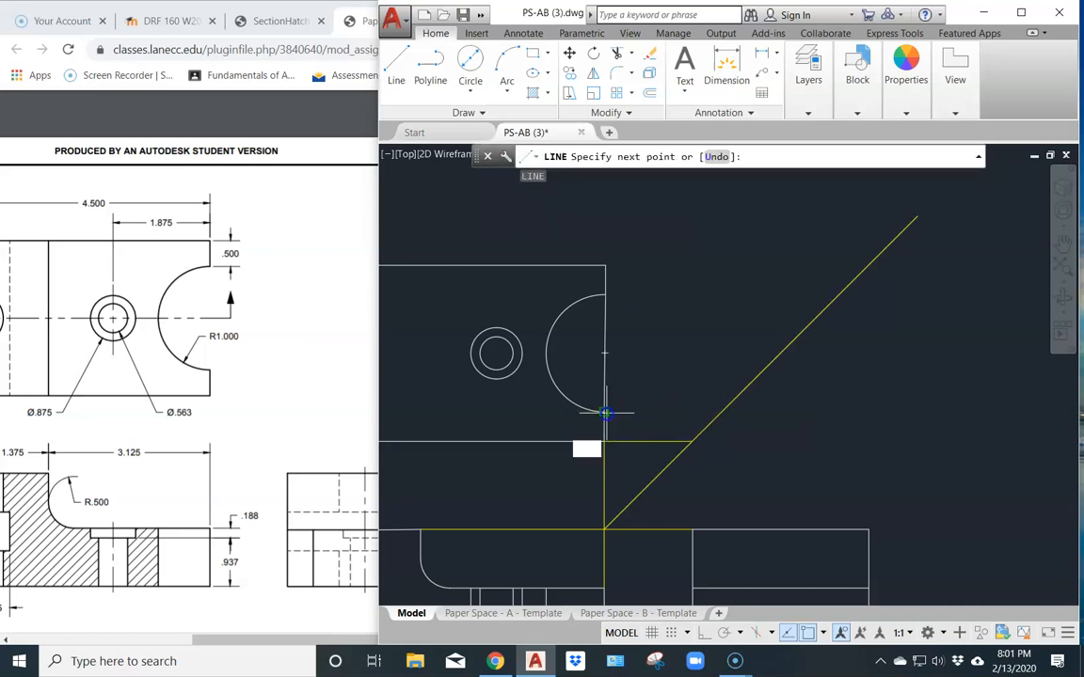
{"action": "left_click", "coordinate": [720, 412]}
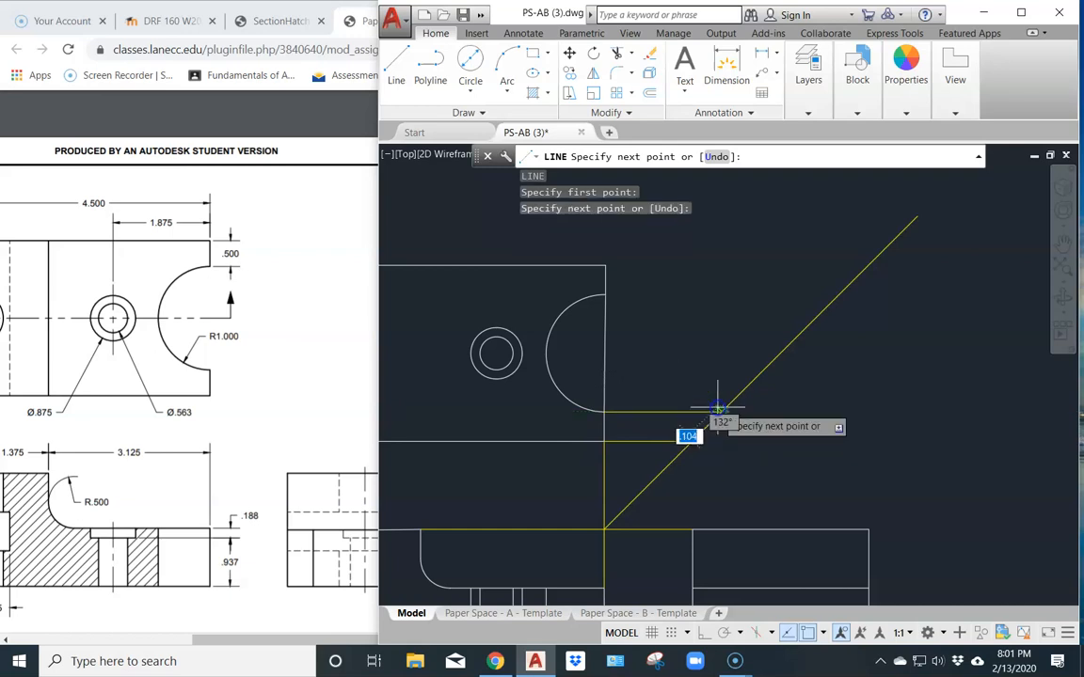
{"action": "scroll", "coordinate": [721, 562], "scroll_direction": "down", "scroll_amount": 5}
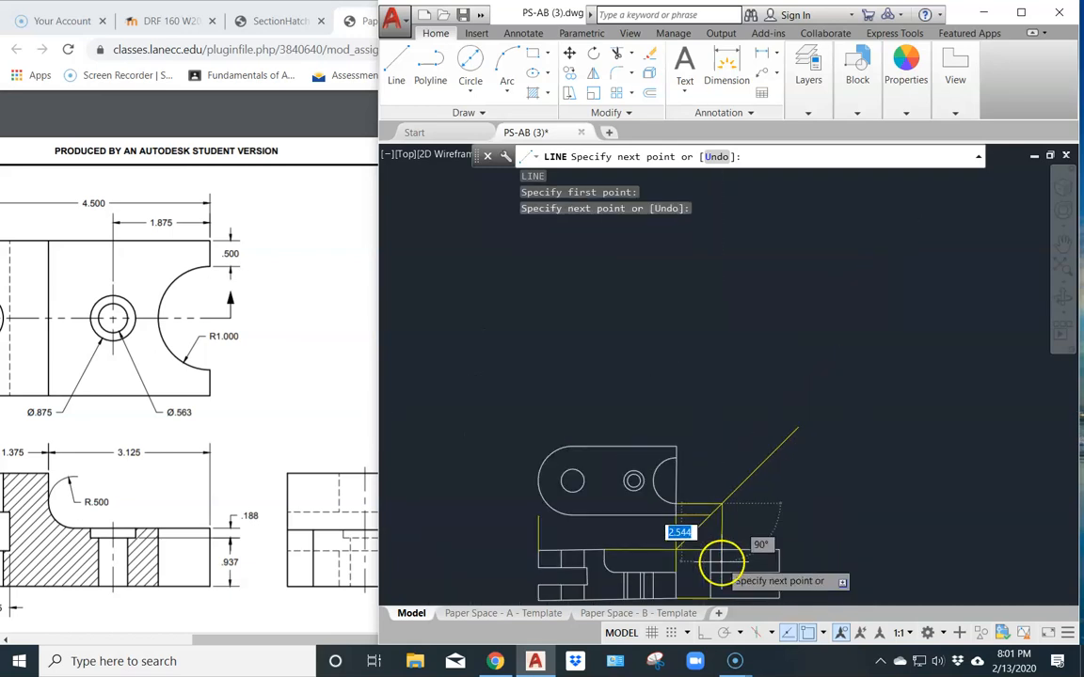
{"action": "middle_click_drag", "start_coordinate": [707, 542], "coordinate": [761, 378]}
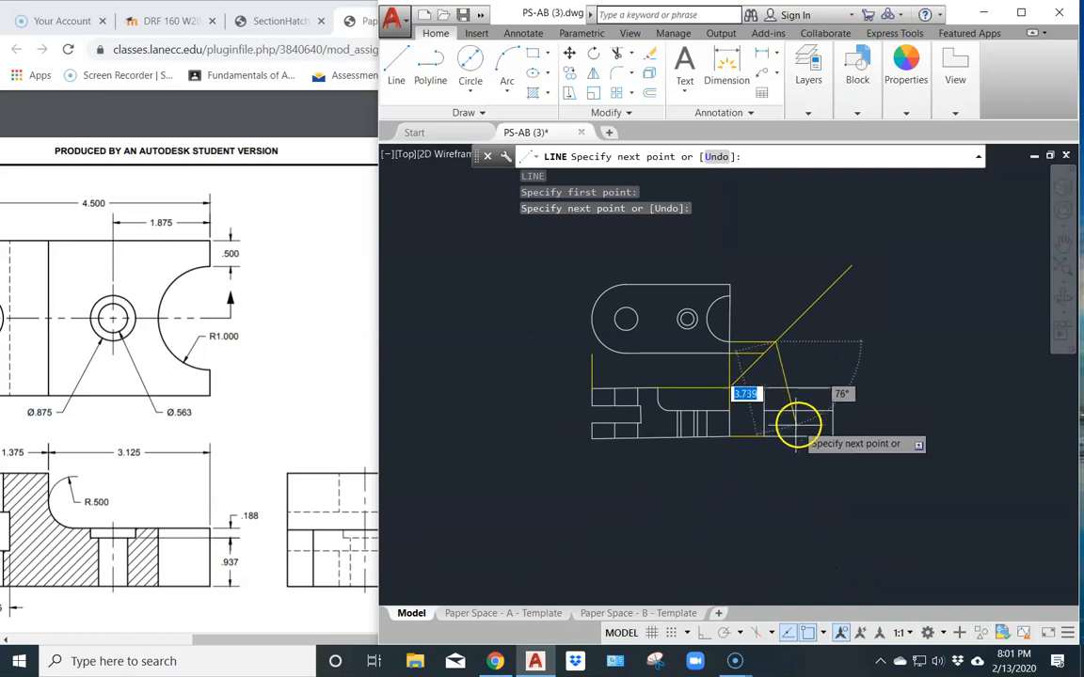
{"action": "scroll", "coordinate": [777, 435], "scroll_direction": "up", "scroll_amount": 4}
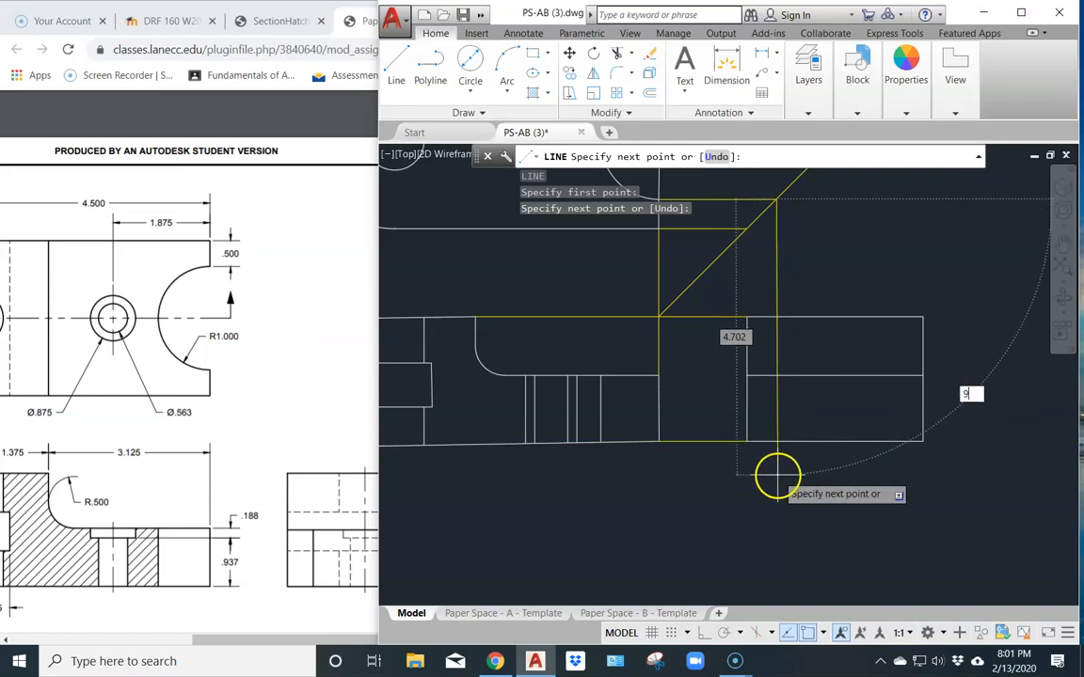
{"action": "type", "text": "0"}
{"action": "key", "text": "Return"}
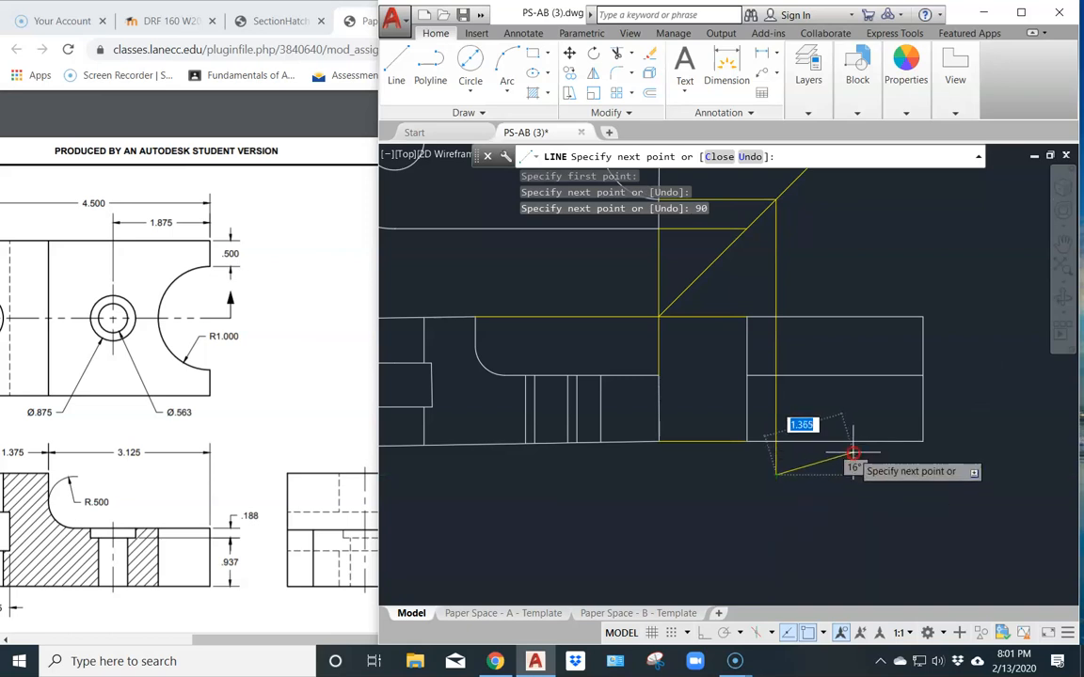
{"action": "key", "text": "Return"}
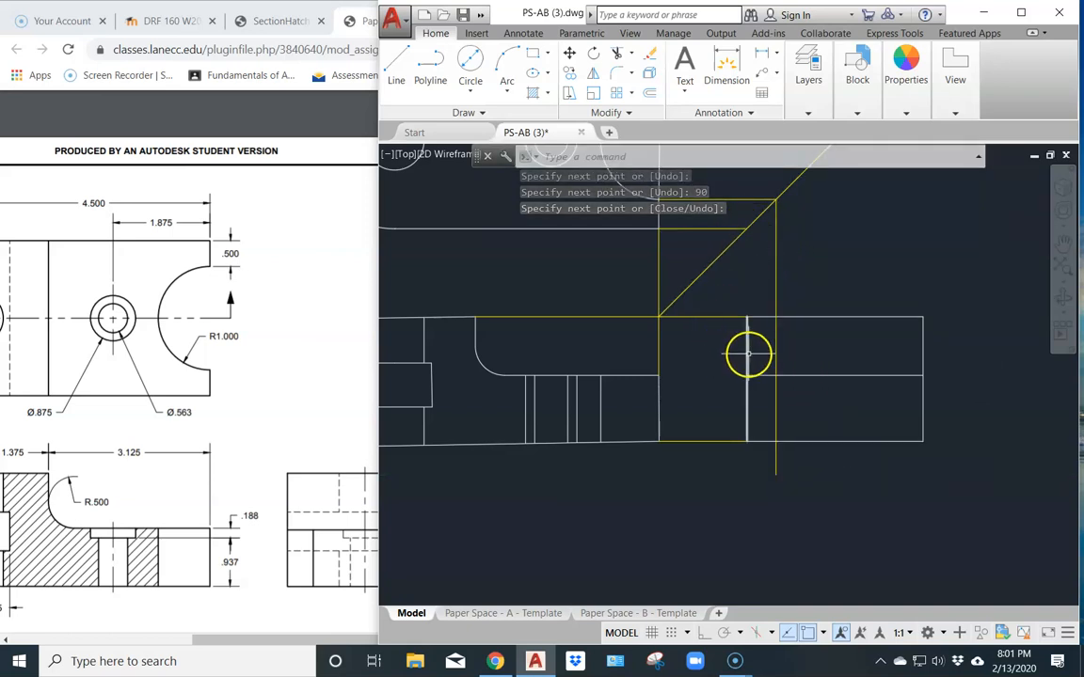
- Project the bottom quadrant of the top view's large left hole to the miter line and straight down past the side view's bottom edge
{"action": "middle_click_drag", "start_coordinate": [730, 239], "coordinate": [740, 417]}
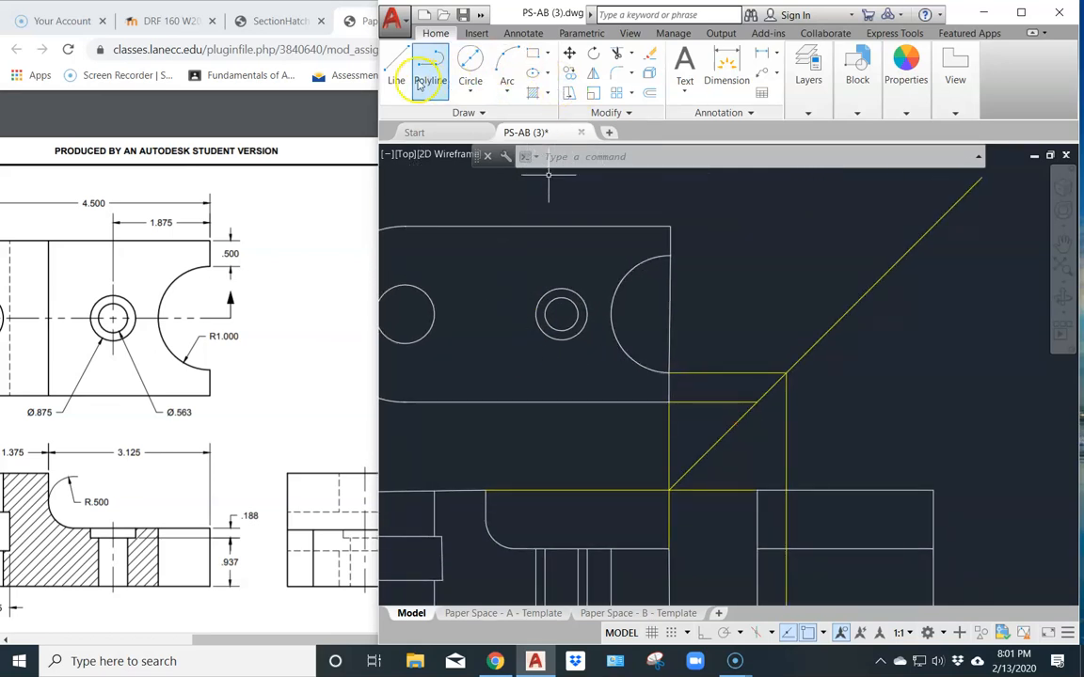
{"action": "left_click", "coordinate": [399, 81]}
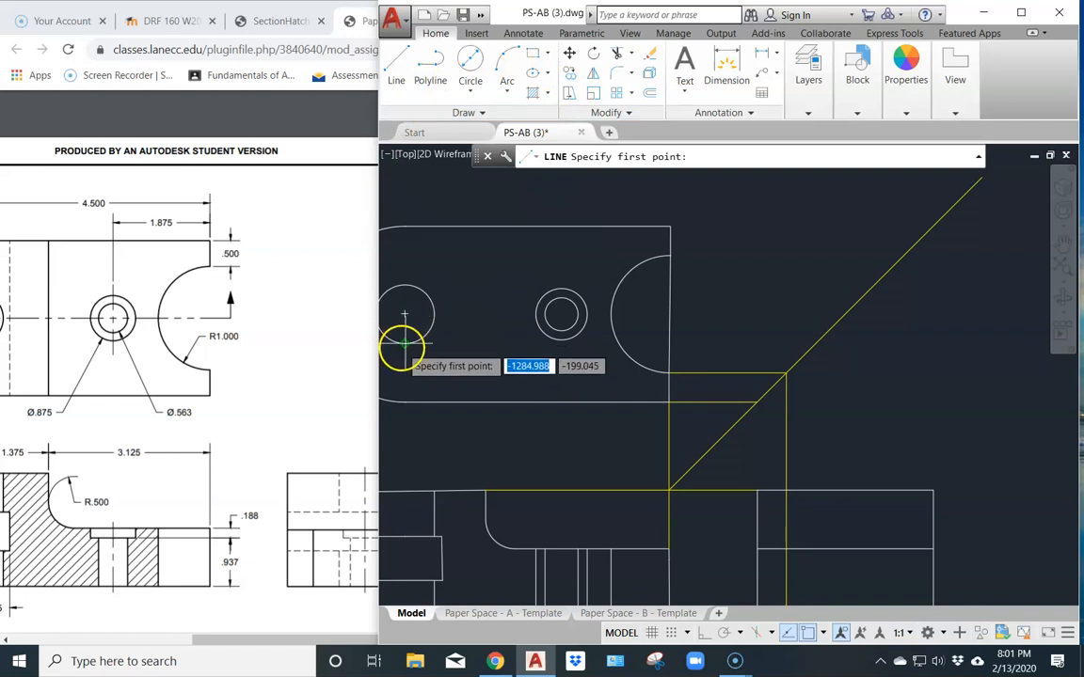
{"action": "left_click", "coordinate": [404, 343]}
{"action": "left_click", "coordinate": [815, 344]}
{"action": "middle_click_drag", "start_coordinate": [805, 538], "coordinate": [822, 365]}
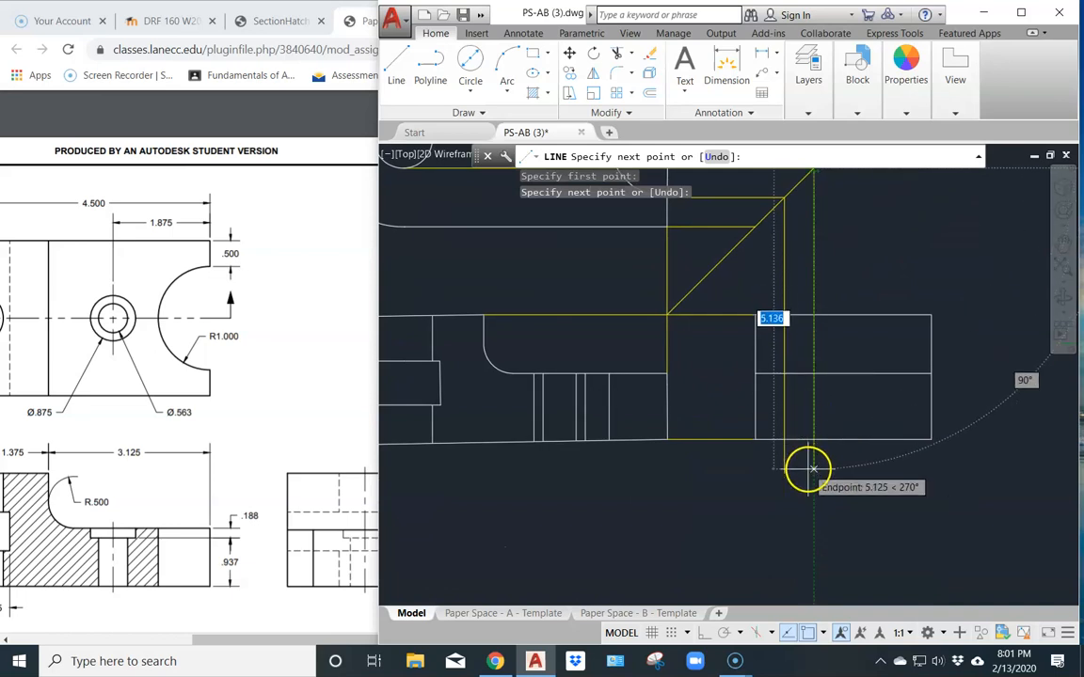
{"action": "left_click", "coordinate": [813, 467]}
{"action": "key", "text": "Escape"}
- Project the top quadrant of the top view's large left hole to the miter line and straight down past the side view's bottom edge
{"action": "middle_click_drag", "start_coordinate": [774, 247], "coordinate": [719, 421]}
{"action": "middle_click_drag", "start_coordinate": [436, 328], "coordinate": [554, 340]}
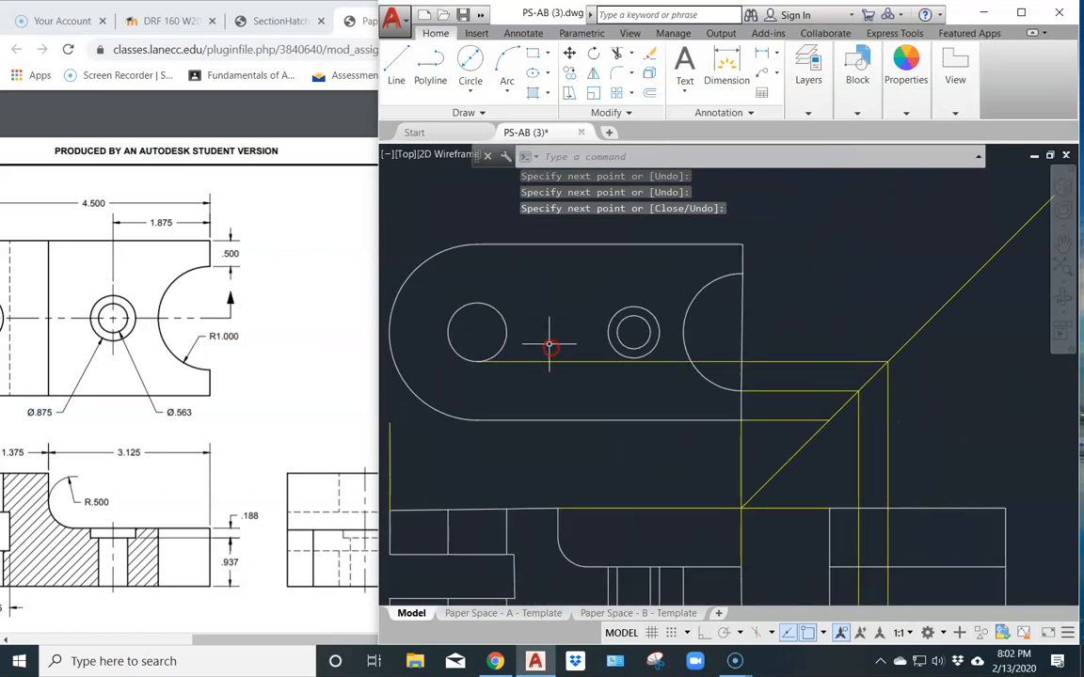
{"action": "left_click", "coordinate": [399, 81]}
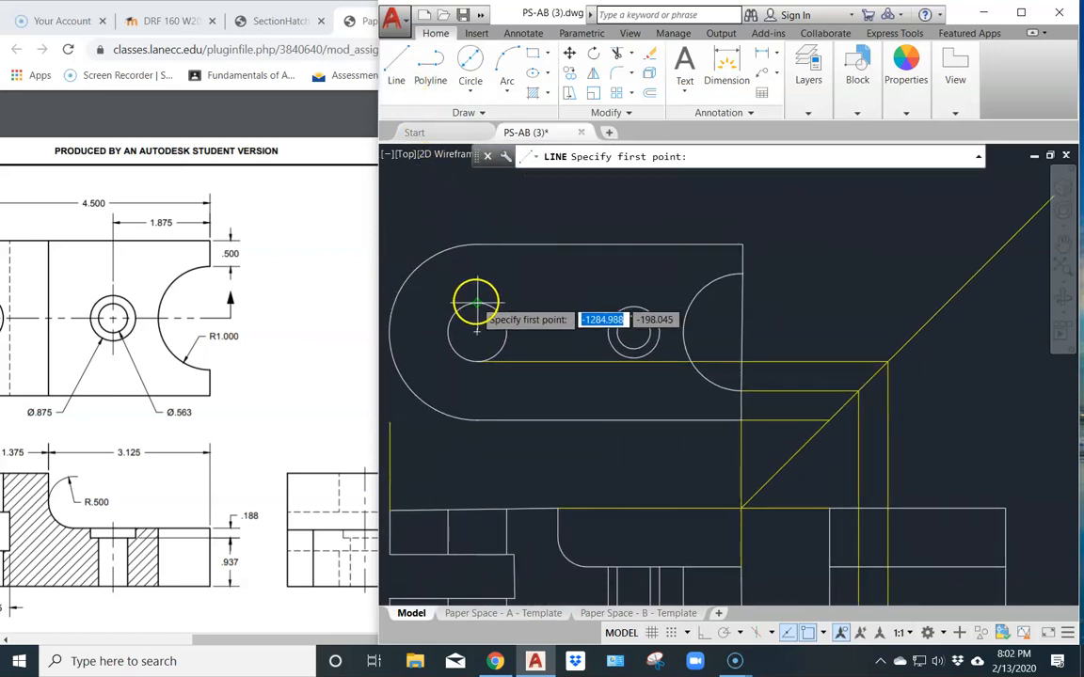
{"action": "left_click", "coordinate": [476, 301]}
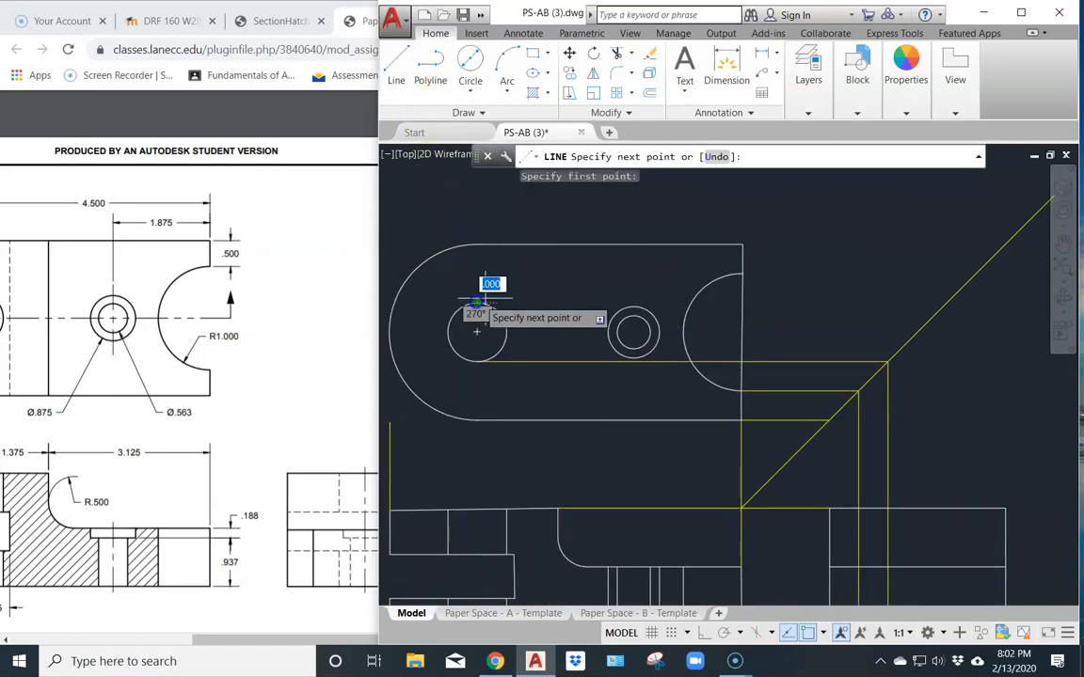
{"action": "left_click", "coordinate": [945, 303]}
{"action": "middle_click_drag", "start_coordinate": [941, 525], "coordinate": [936, 326]}
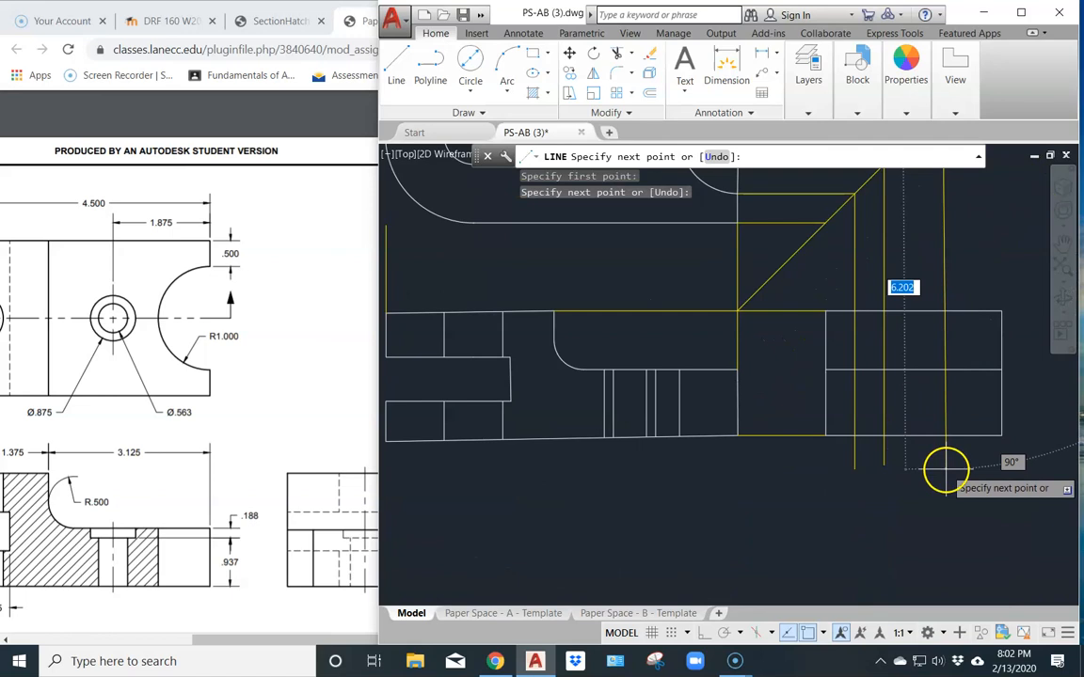
{"action": "left_click", "coordinate": [945, 467]}
{"action": "key", "text": "Return"}
- Project the upper end of the top view's arc to the miter line and straight down past the side view's bottom edge
{"action": "mouse_move", "coordinate": [899, 274]}
{"action": "middle_mouse_down"}
{"action": "mouse_move", "coordinate": [866, 293]}
{"action": "mouse_move", "coordinate": [838, 386]}
{"action": "middle_mouse_up"}
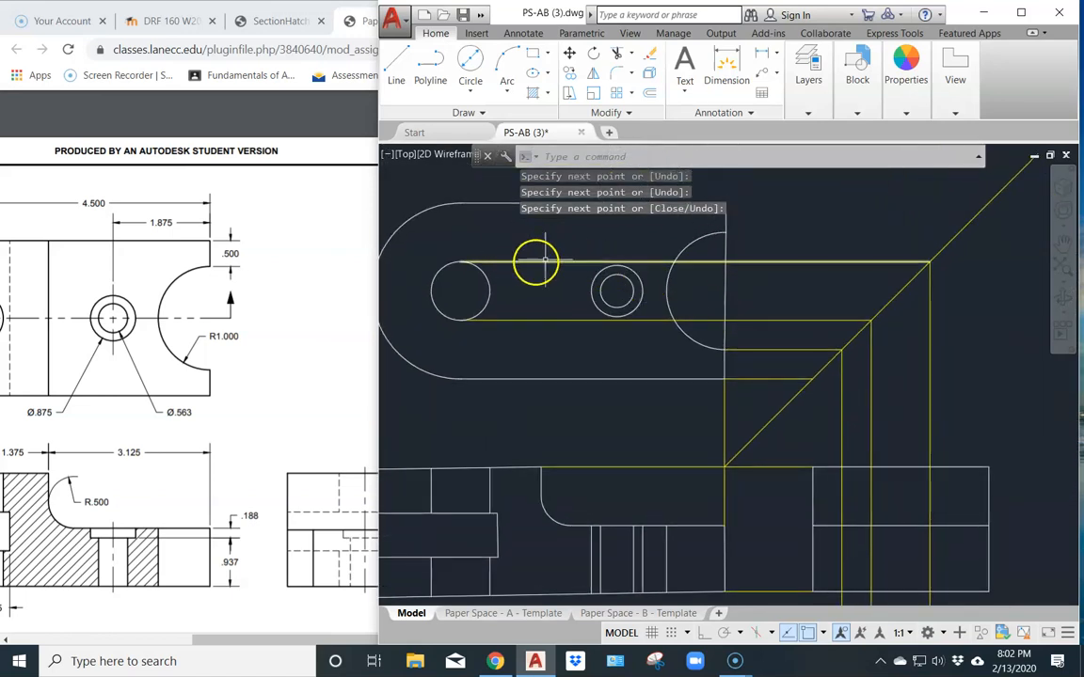
{"action": "left_click", "coordinate": [396, 58]}
{"action": "left_click", "coordinate": [726, 232]}
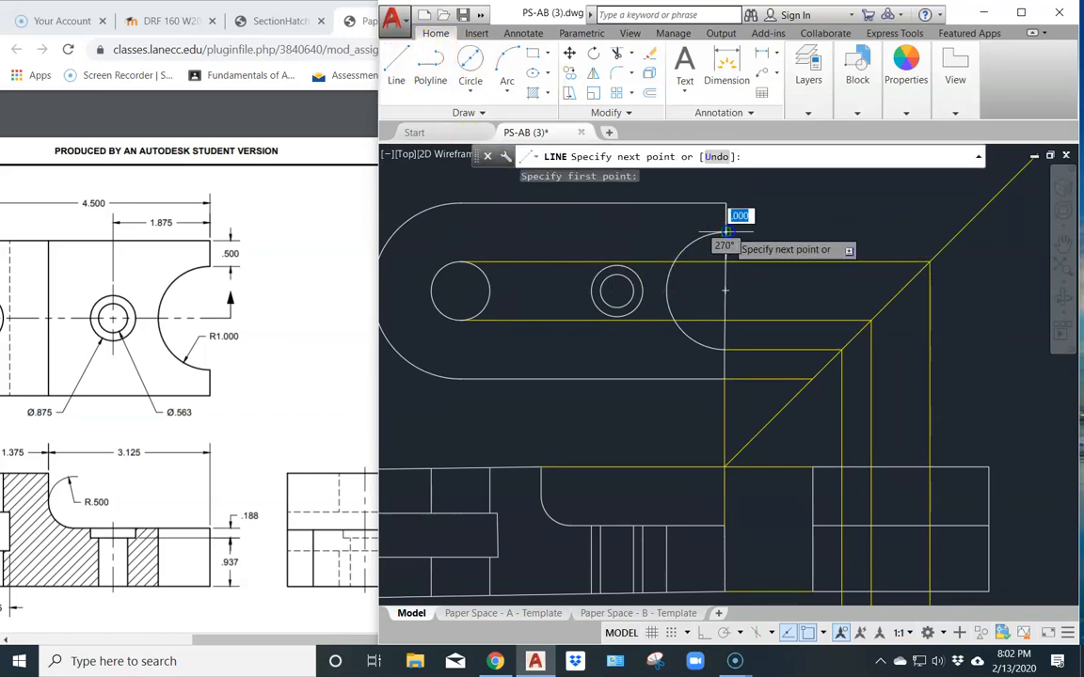
{"action": "left_click", "coordinate": [958, 235]}
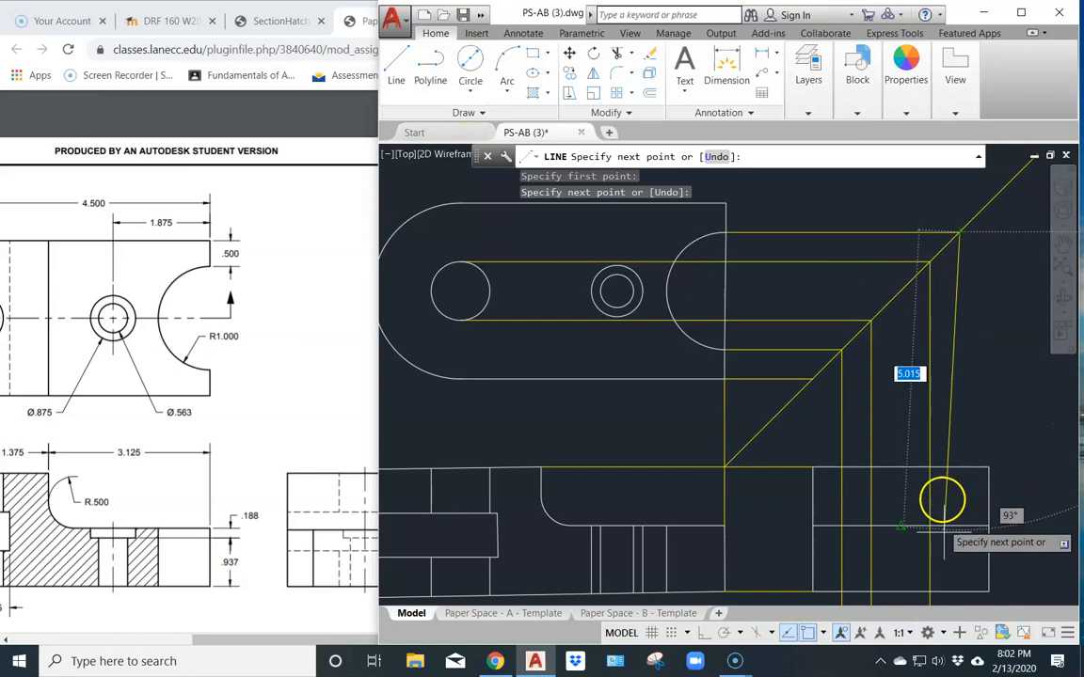
{"action": "left_click", "coordinate": [959, 602]}
{"action": "key", "text": "Return"}
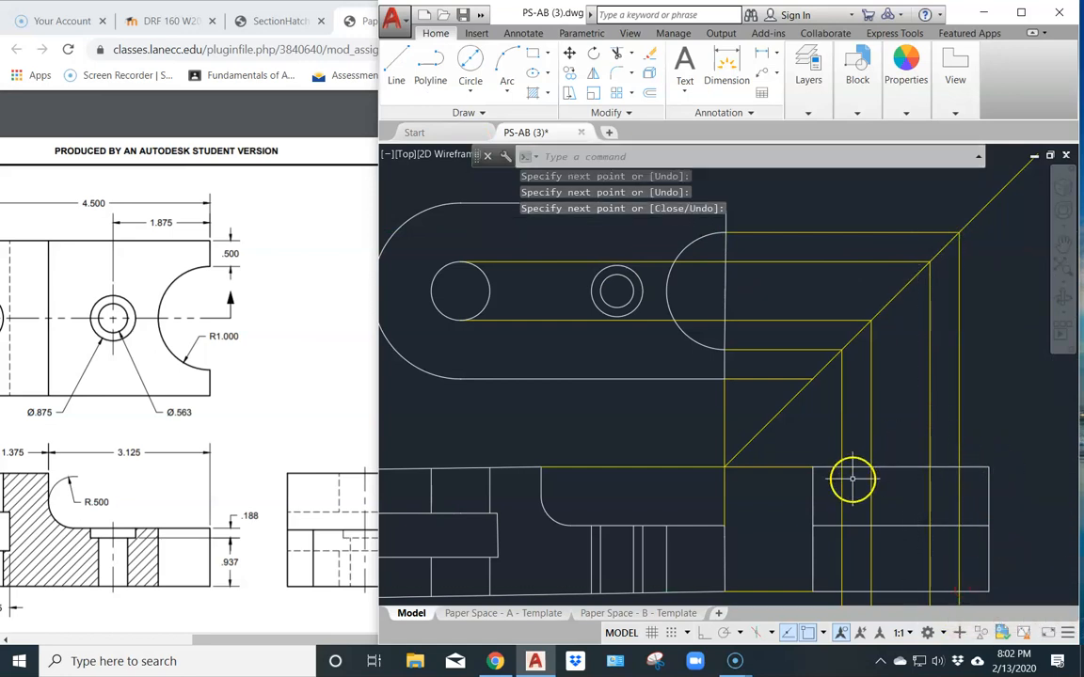
- Make Object Lines current and draw a vertical line along the leftmost projection, from the side view's middle horizontal edge down to its bottom edge
{"action": "scroll", "coordinate": [833, 453], "scroll_direction": "up", "scroll_amount": 3}
{"action": "scroll", "coordinate": [879, 485], "scroll_direction": "down", "scroll_amount": 1}
{"action": "middle_click_drag", "start_coordinate": [882, 496], "coordinate": [885, 514]}
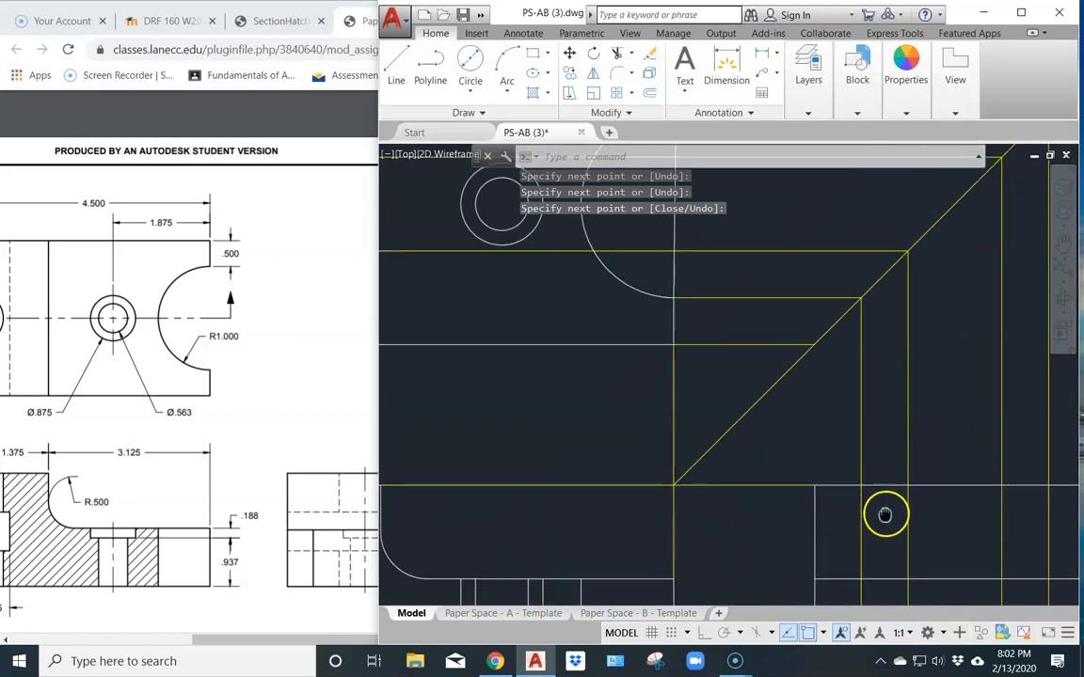
{"action": "scroll", "coordinate": [885, 515], "scroll_direction": "down", "scroll_amount": 3}
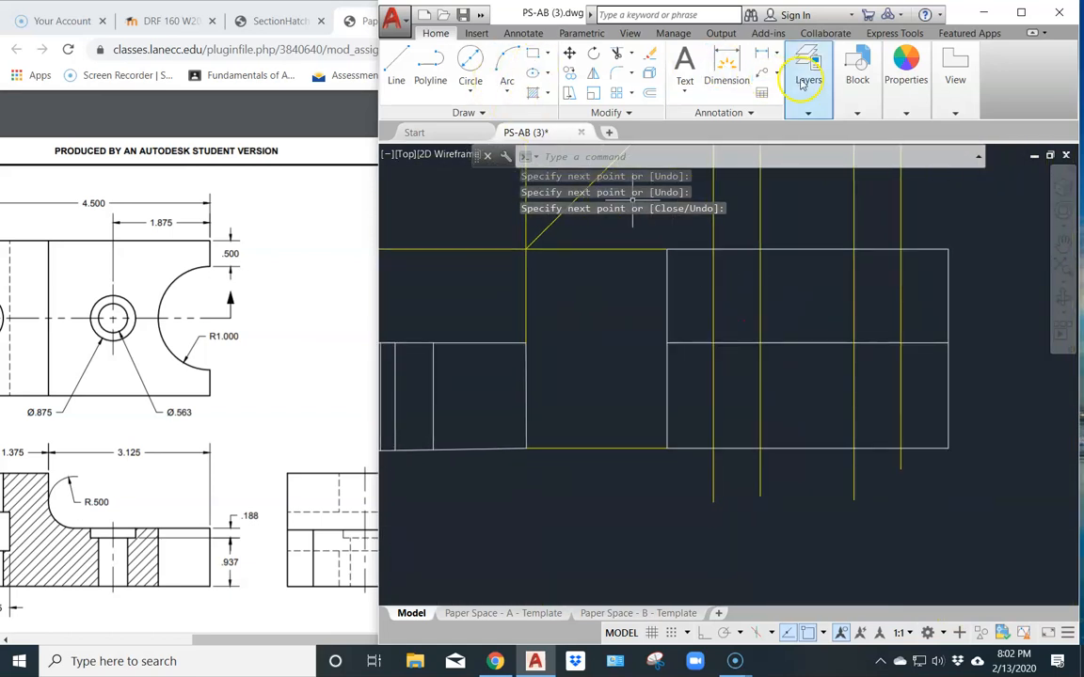
{"action": "left_click", "coordinate": [816, 110]}
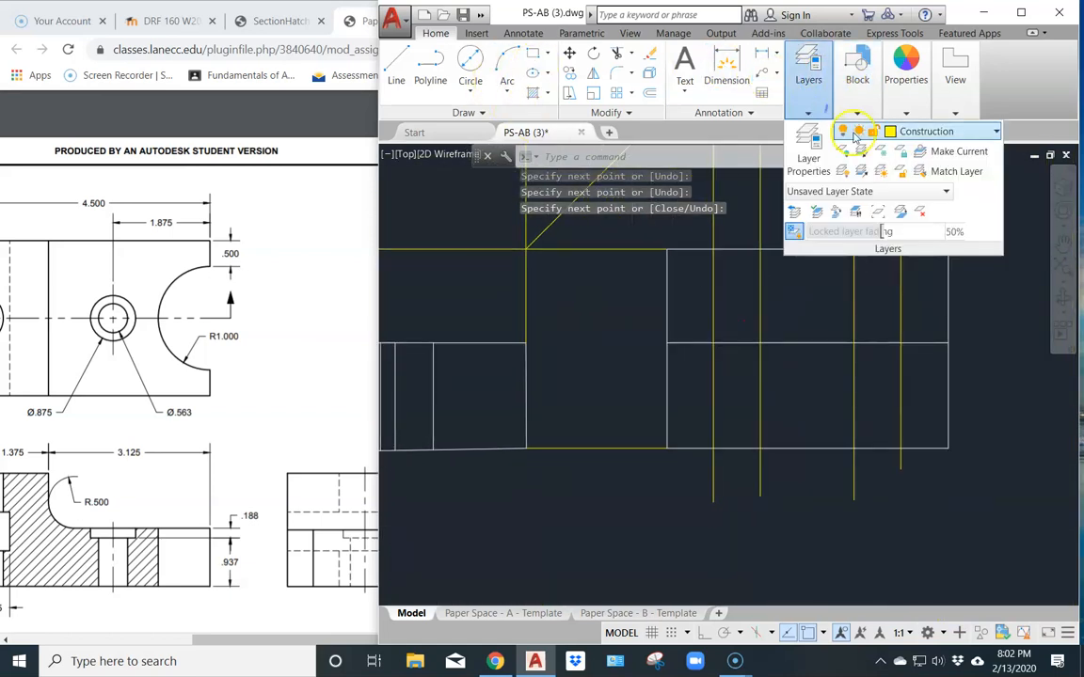
{"action": "left_click", "coordinate": [953, 132]}
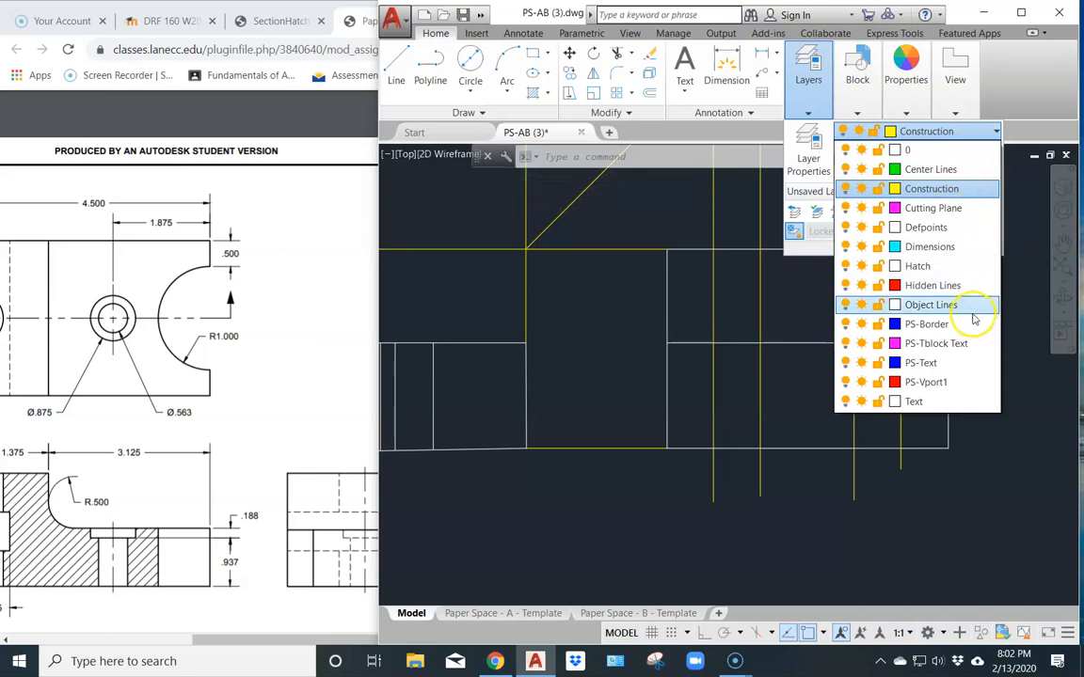
{"action": "left_click", "coordinate": [932, 305]}
{"action": "left_click", "coordinate": [396, 66]}
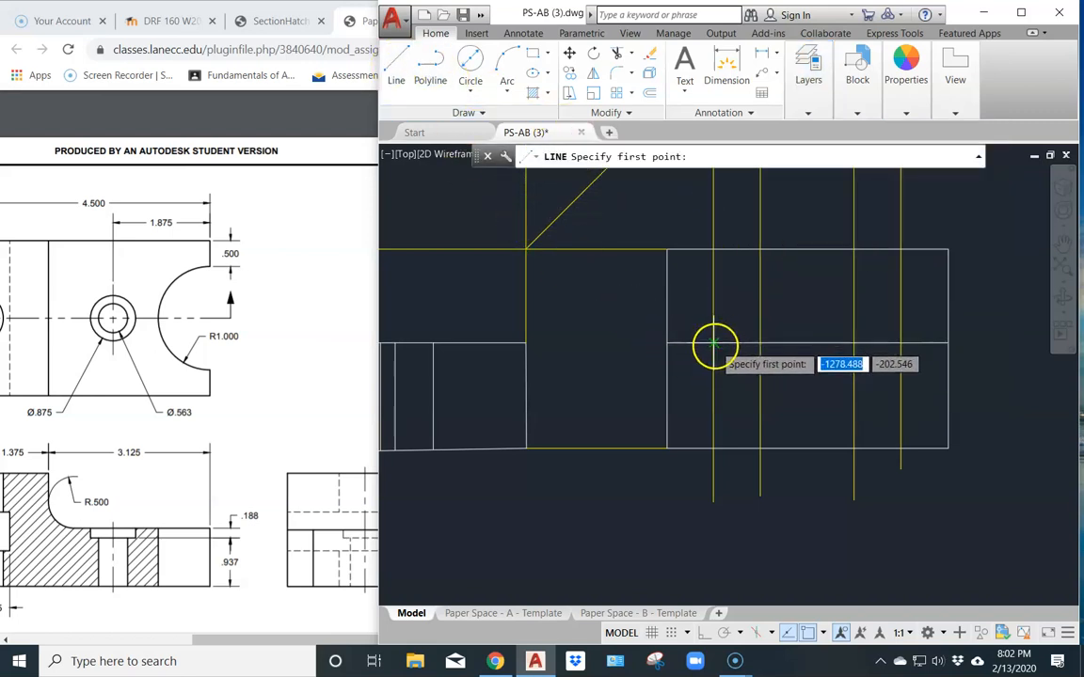
{"action": "left_click", "coordinate": [714, 344]}
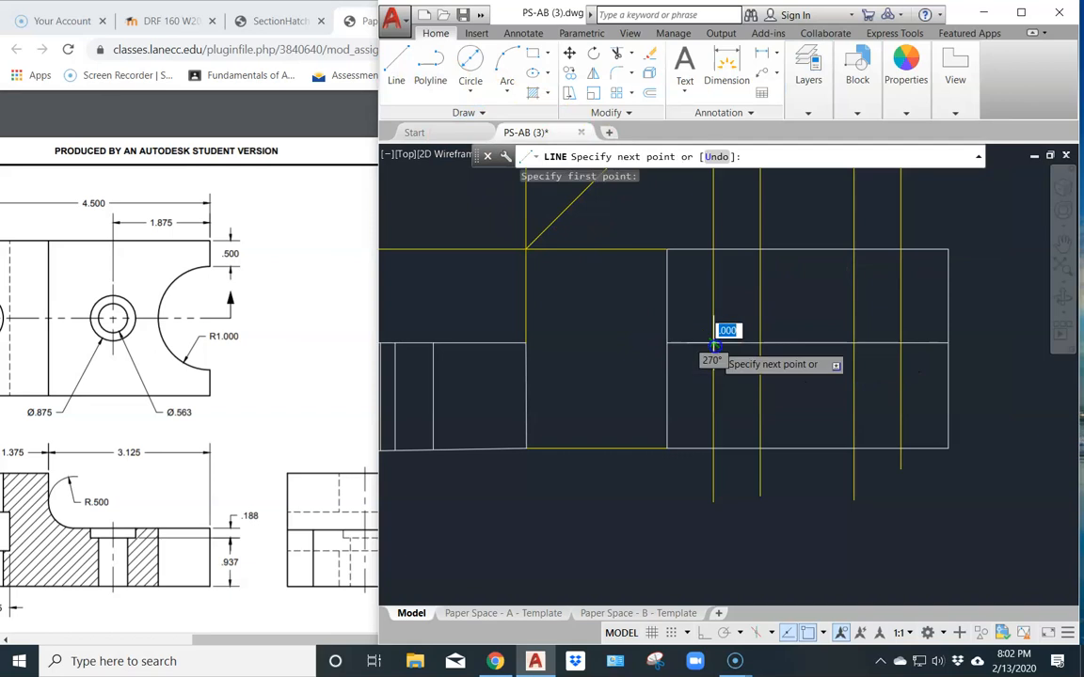
{"action": "left_click", "coordinate": [714, 449]}
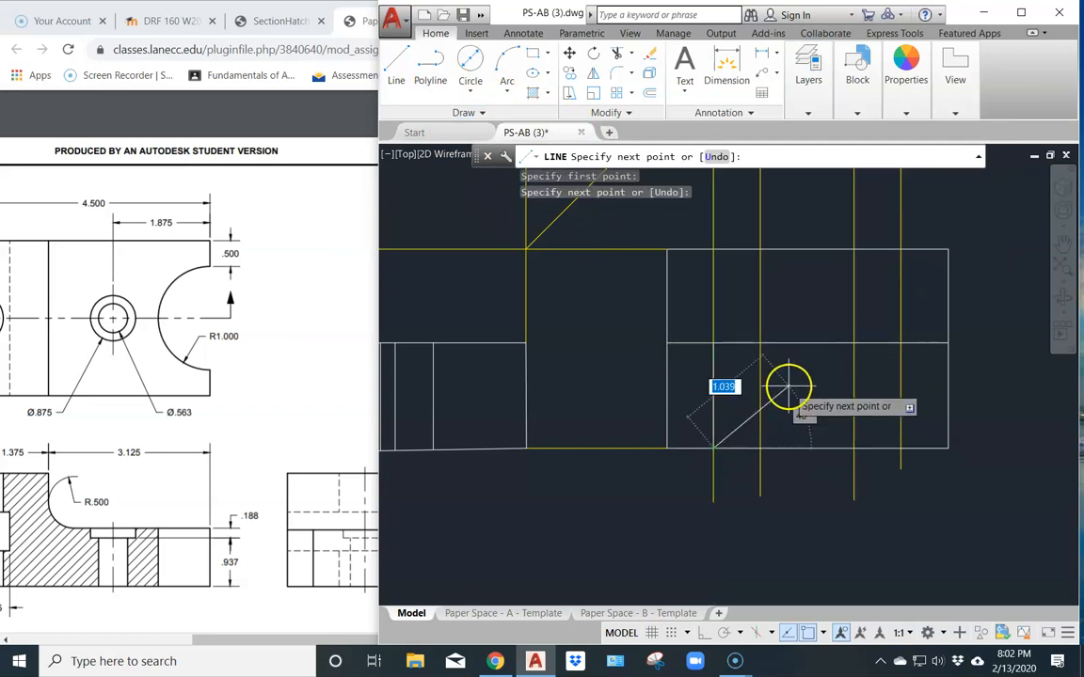
{"action": "key", "text": "Return"}
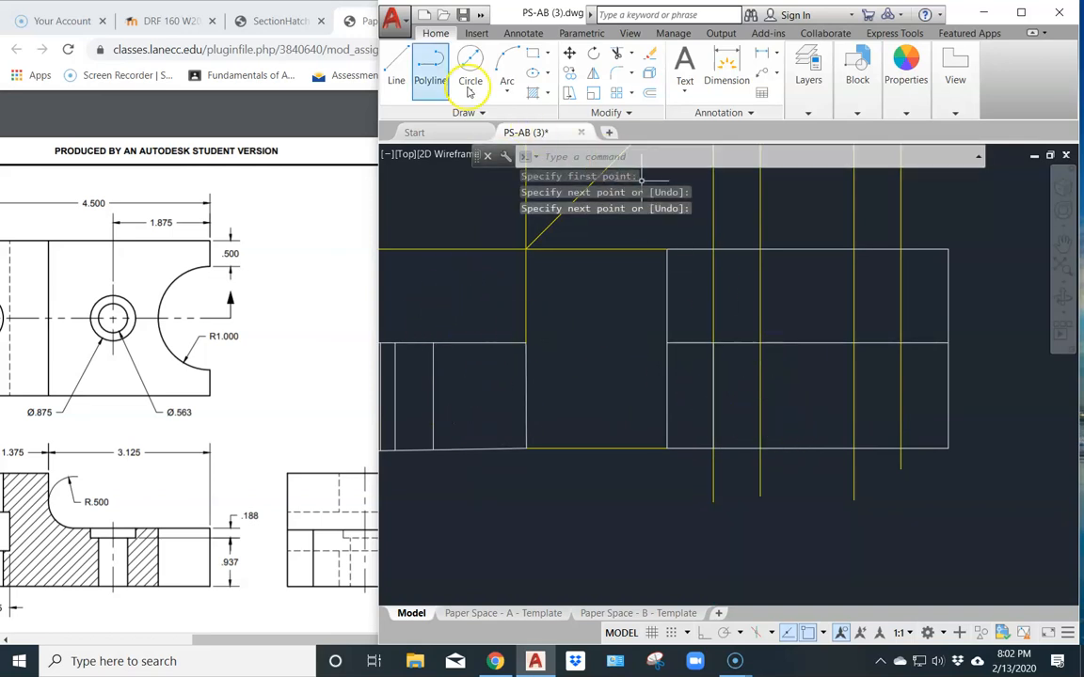
- Draw a matching object line along the rightmost projection, from the side view's middle horizontal edge to its bottom edge
{"action": "left_click", "coordinate": [397, 68]}
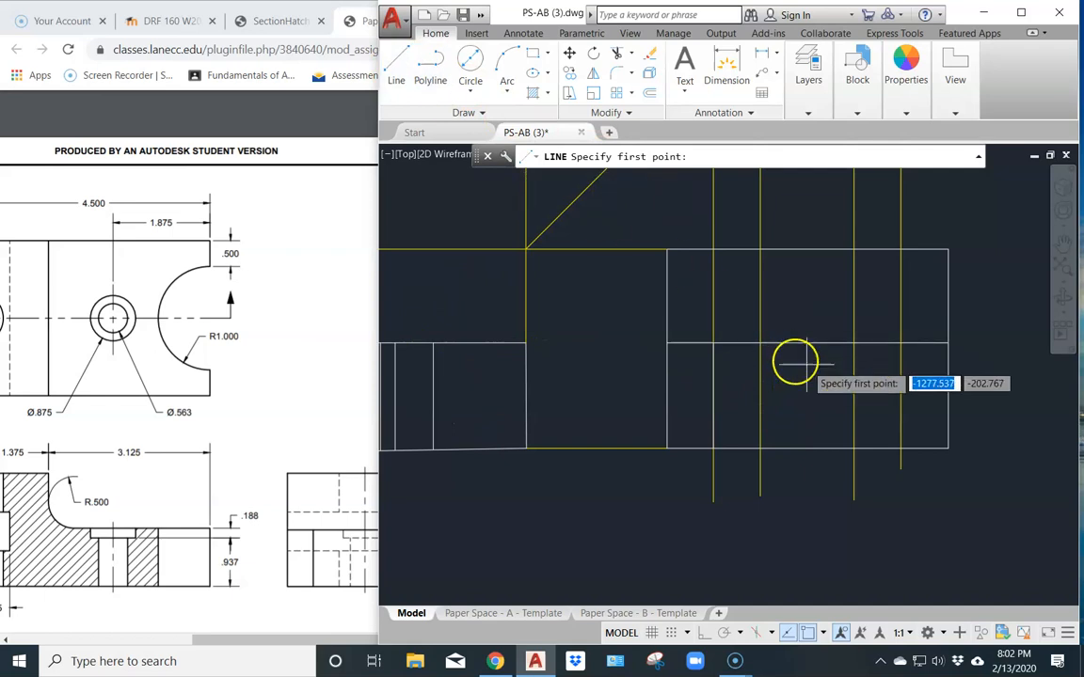
{"action": "left_click", "coordinate": [900, 344]}
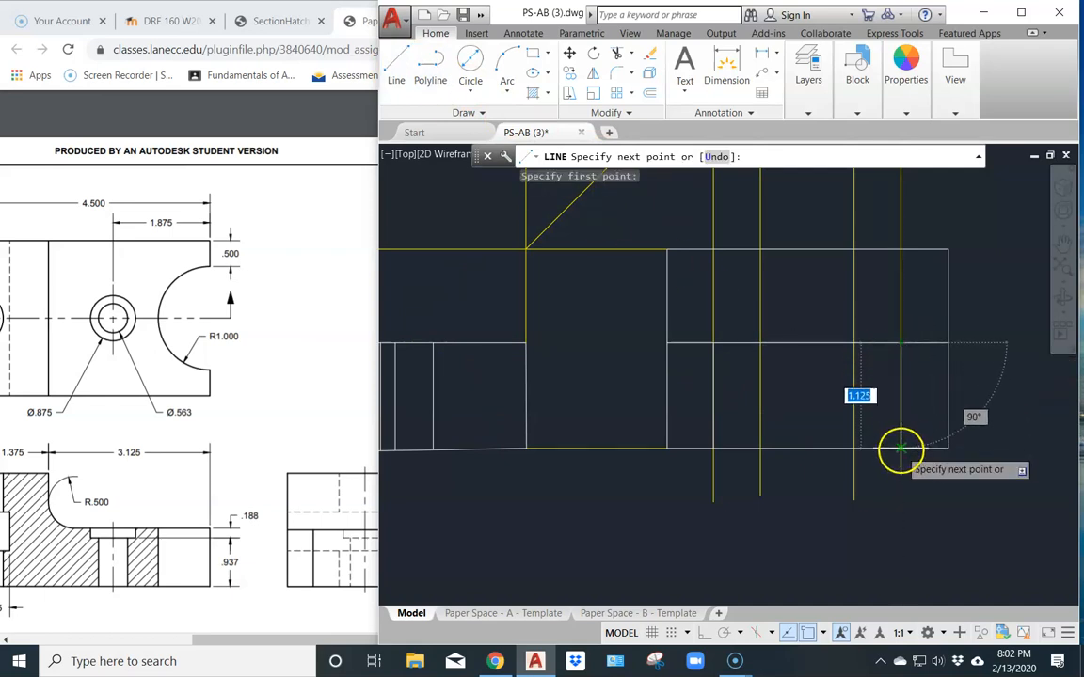
{"action": "left_click", "coordinate": [901, 449]}
{"action": "key", "text": "Return"}
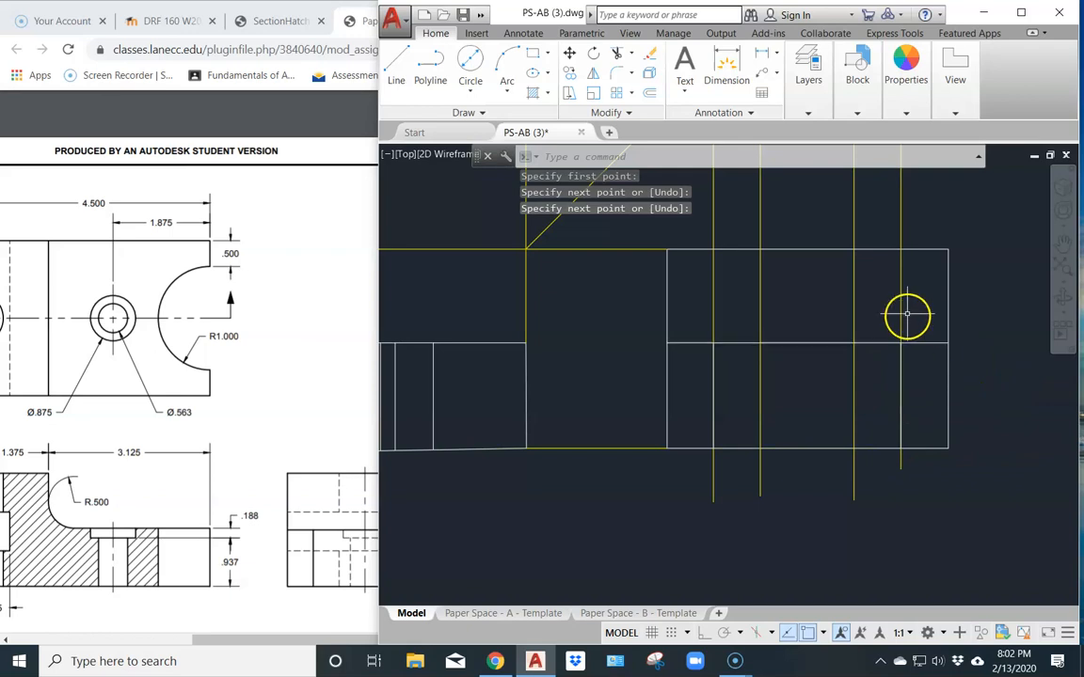
- Erase the two outer vertical projection lines crossing the side view
{"action": "left_click", "coordinate": [900, 274]}
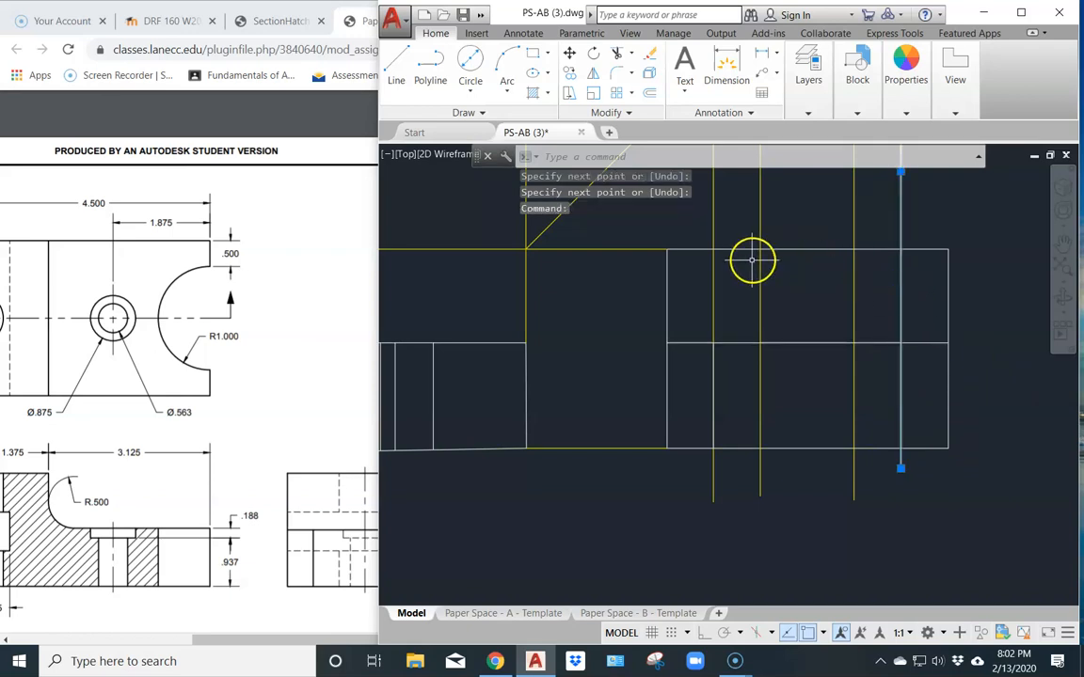
{"action": "left_click", "coordinate": [713, 278]}
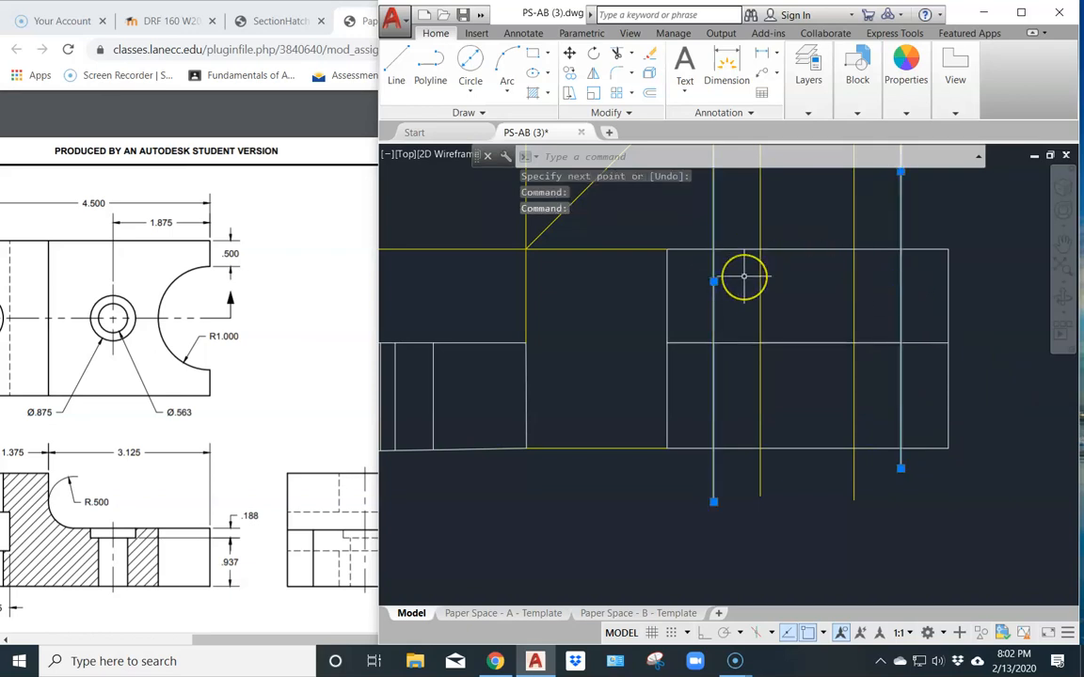
{"action": "key", "text": "Delete"}
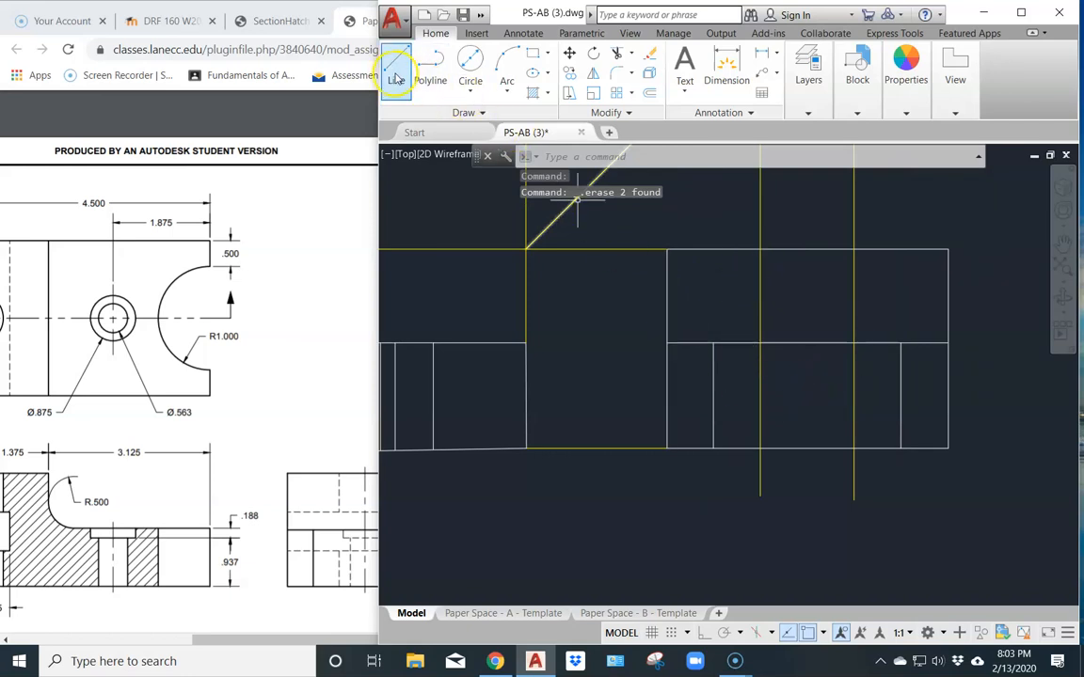
- Make Hidden Lines current and draw the hole's left hidden edge along its projection, from the side view's top edge to its bottom edge
{"action": "left_click", "coordinate": [820, 105]}
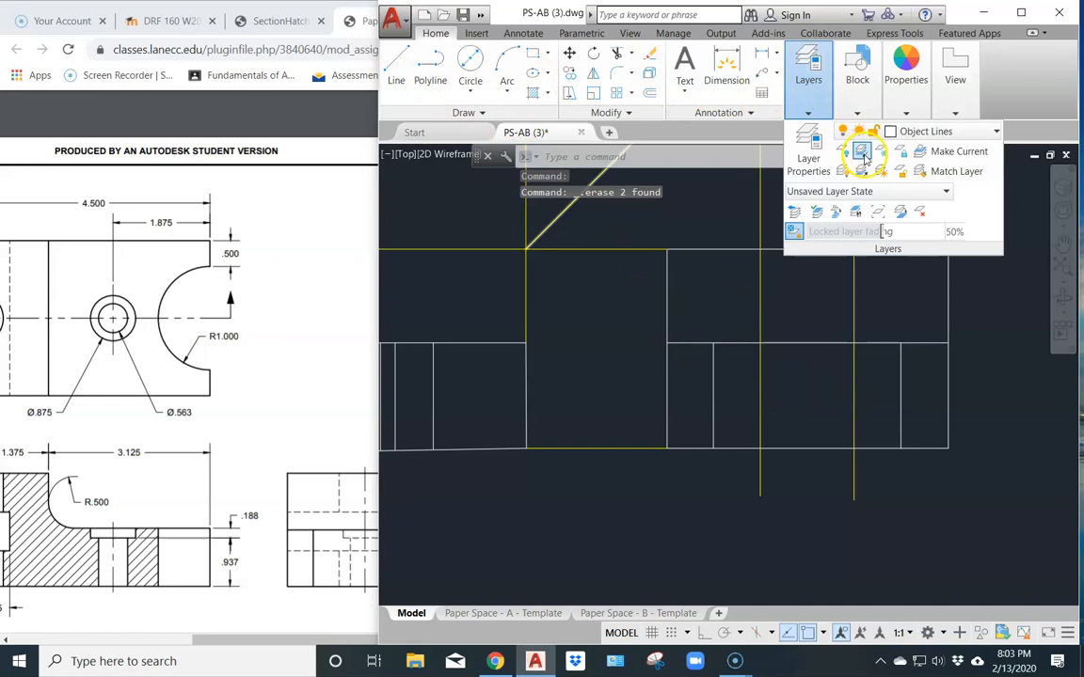
{"action": "left_click", "coordinate": [960, 131]}
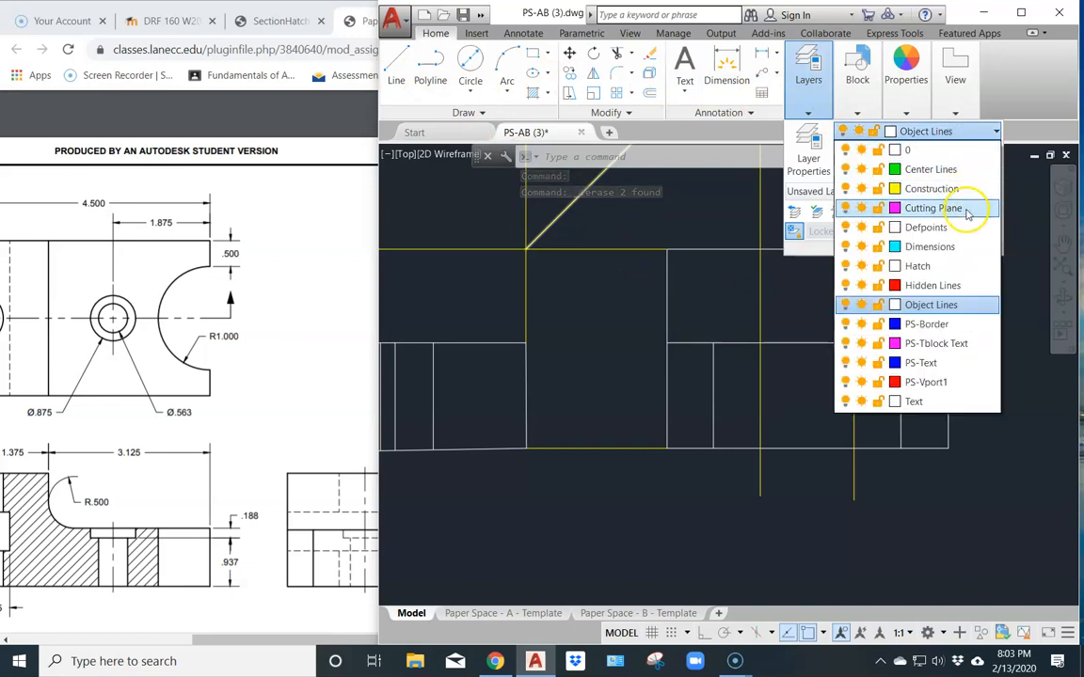
{"action": "left_click", "coordinate": [903, 285]}
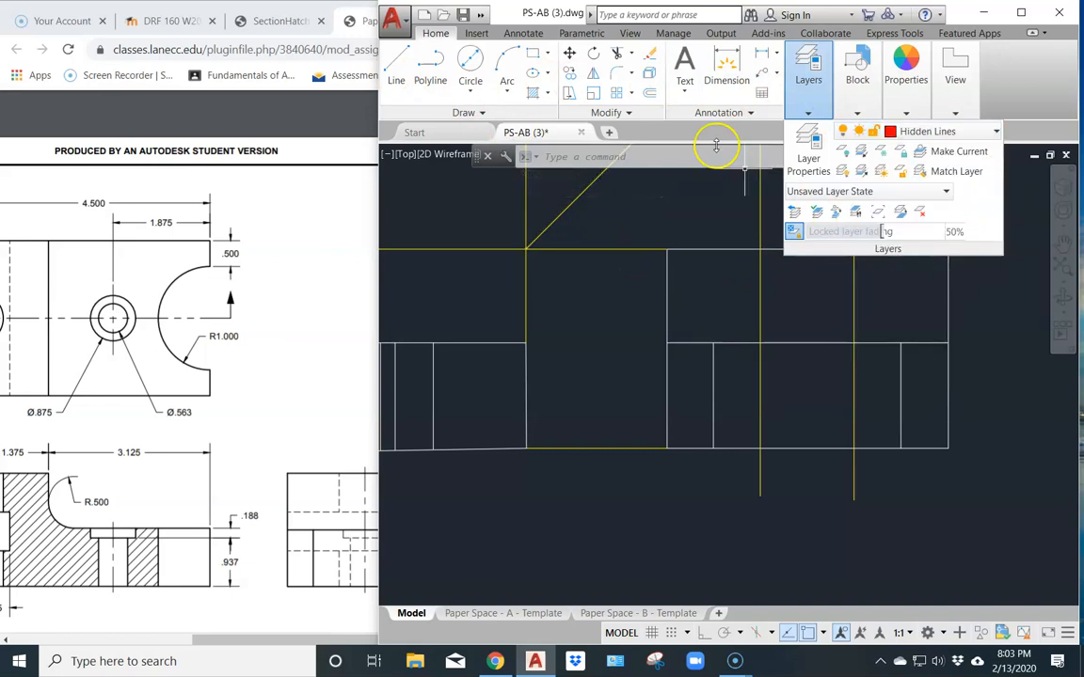
{"action": "left_click", "coordinate": [396, 76]}
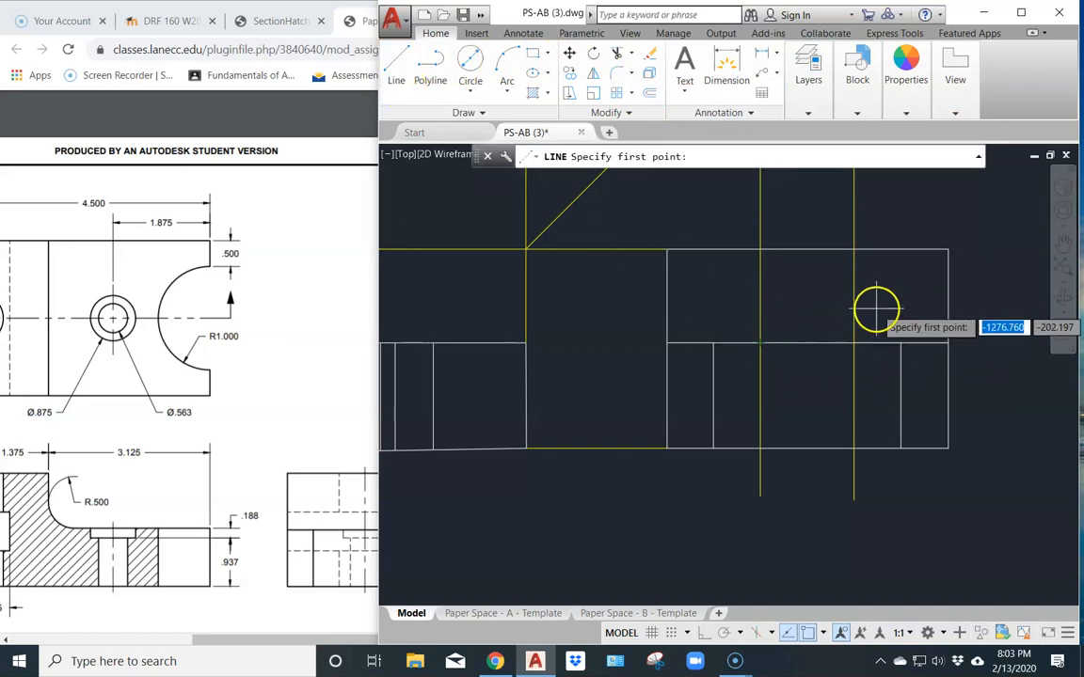
{"action": "left_click", "coordinate": [760, 250]}
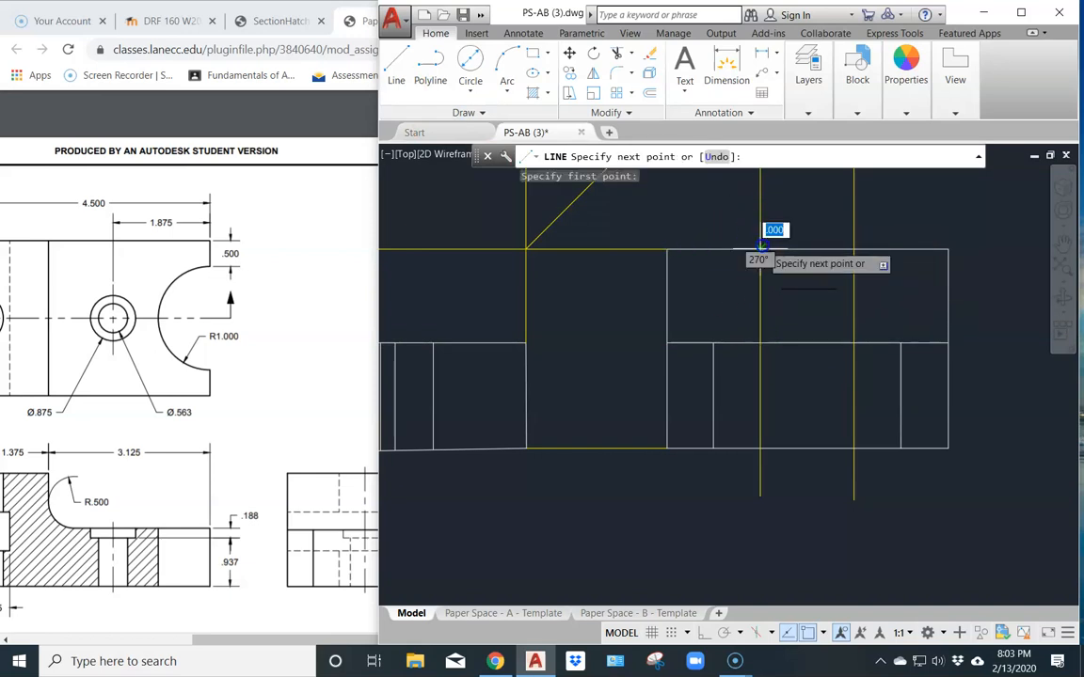
{"action": "left_click", "coordinate": [760, 448]}
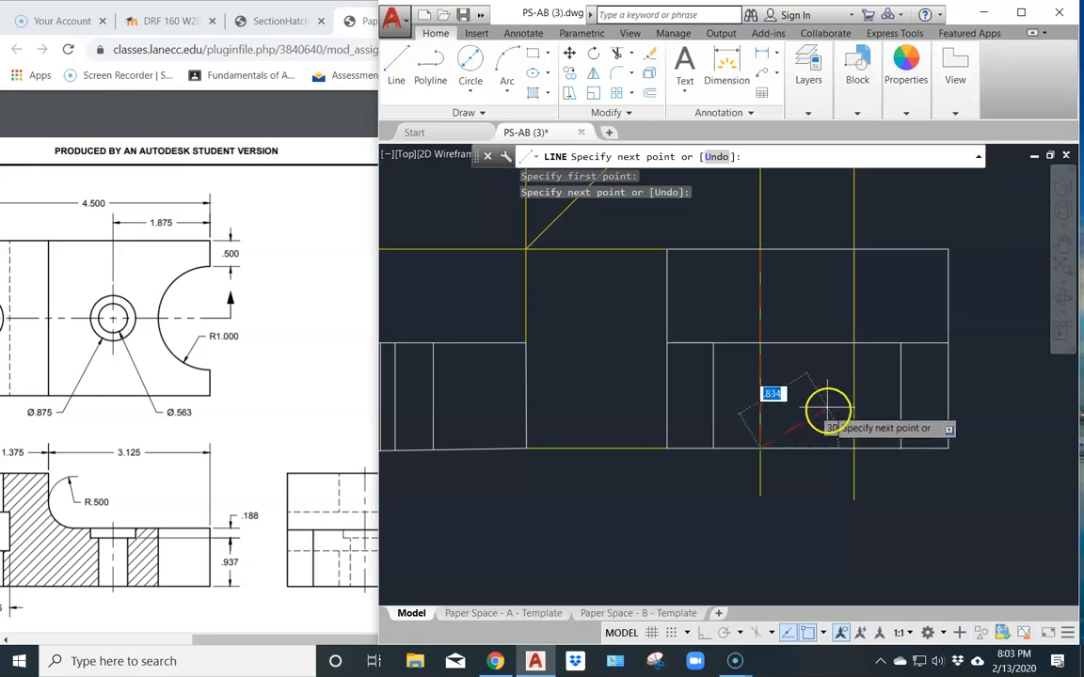
{"action": "key", "text": "Return"}
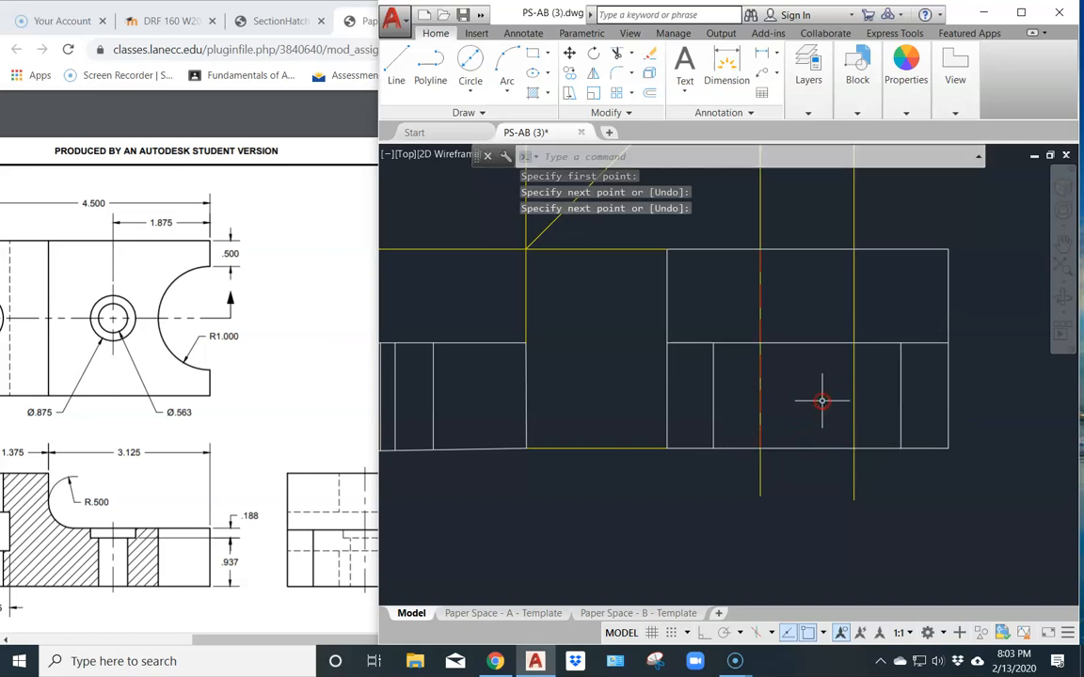
- Draw the hole's right hidden edge along the other projection, from the side view's top edge to its bottom edge
{"action": "key", "text": "Return"}
{"action": "left_click", "coordinate": [855, 250]}
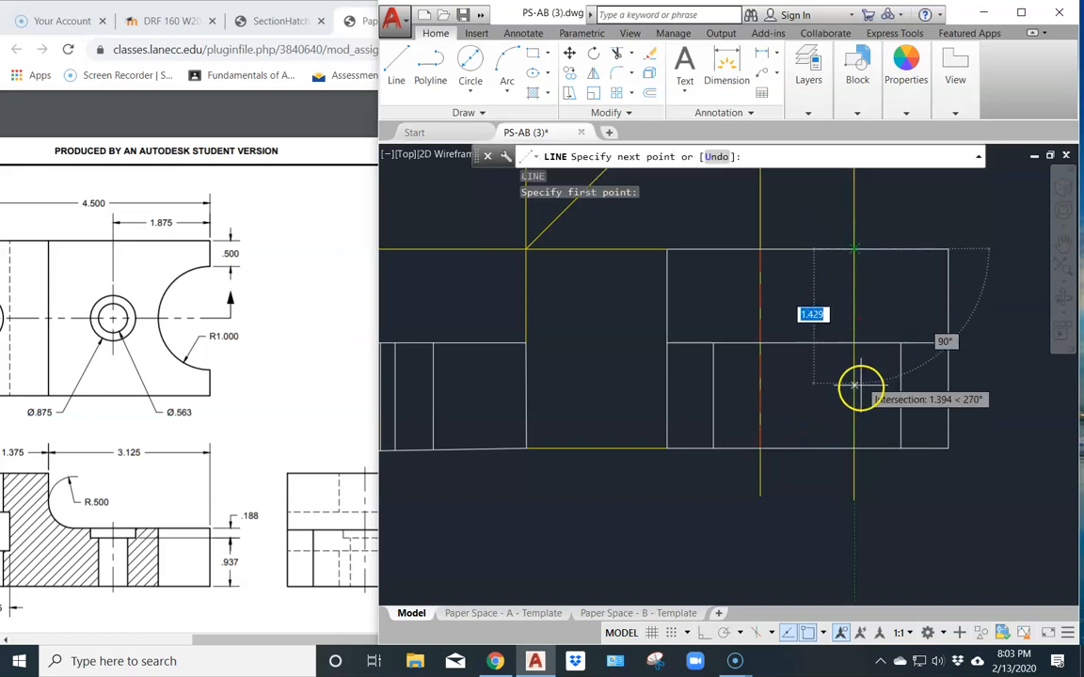
{"action": "left_click", "coordinate": [854, 448]}
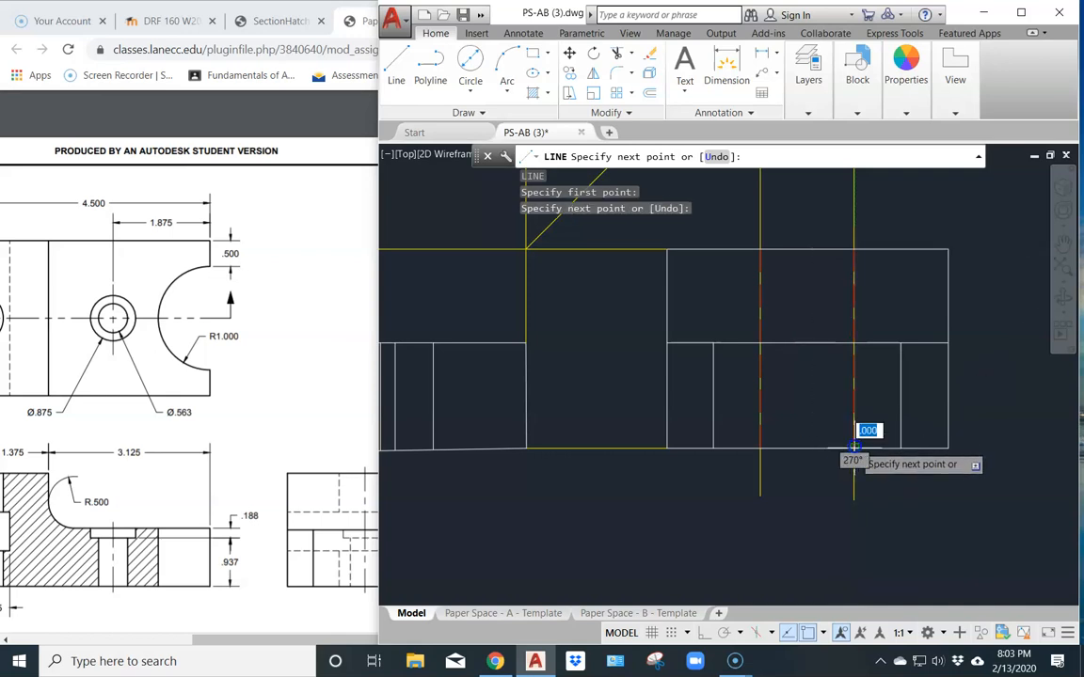
{"action": "key", "text": "Return"}
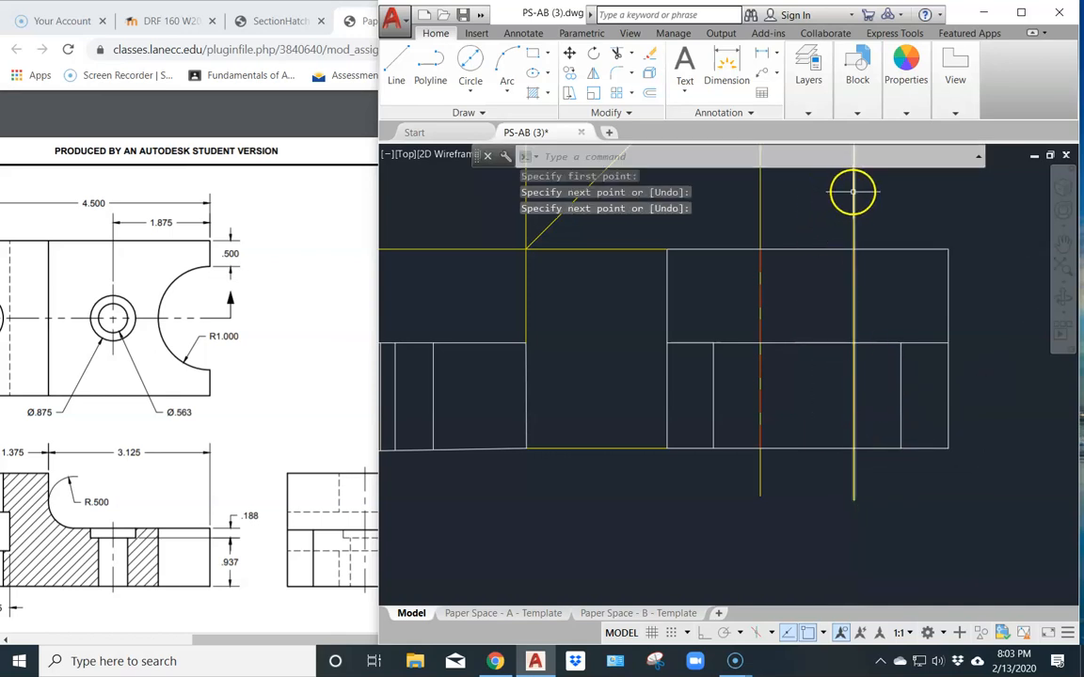
- Erase the two remaining vertical construction projections over the hole's hidden edges
{"action": "left_click", "coordinate": [781, 212]}
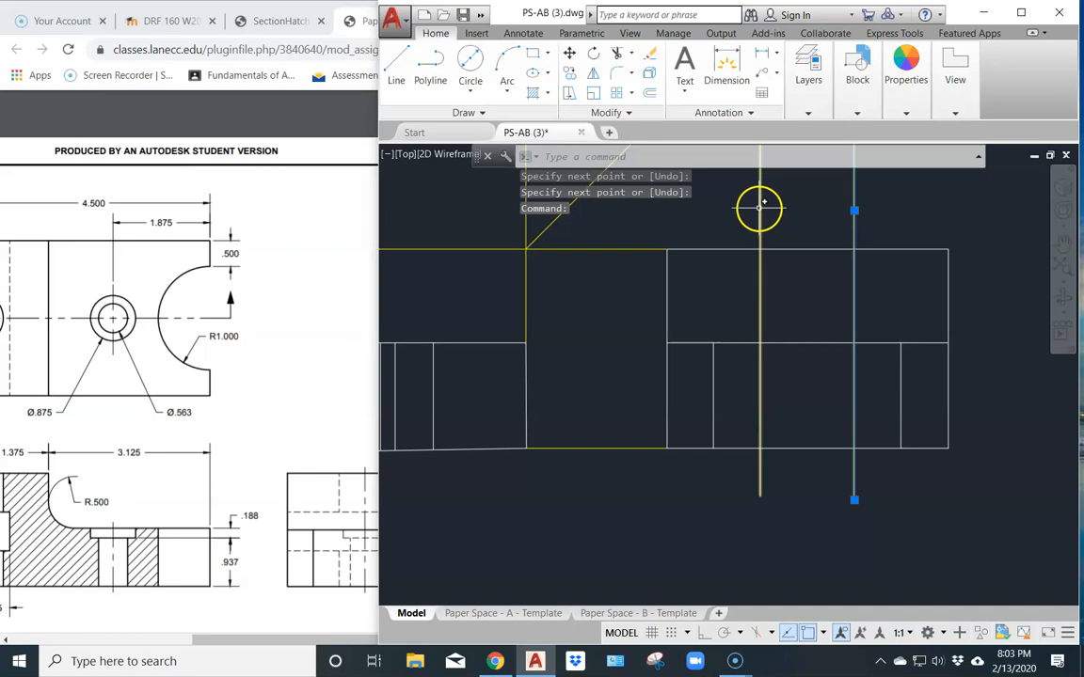
{"action": "left_click", "coordinate": [759, 207]}
{"action": "key", "text": "Delete"}
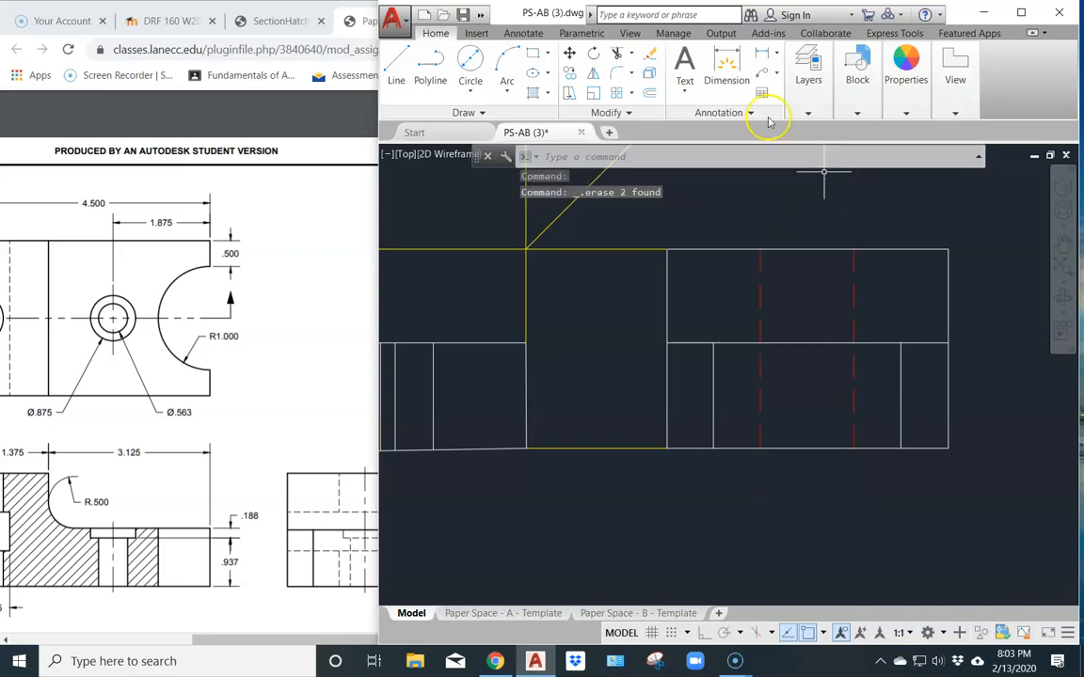
- Make Construction current and start a line on the side view's left edge, level with the top edge of the front view's slot
{"action": "left_click", "coordinate": [808, 74]}
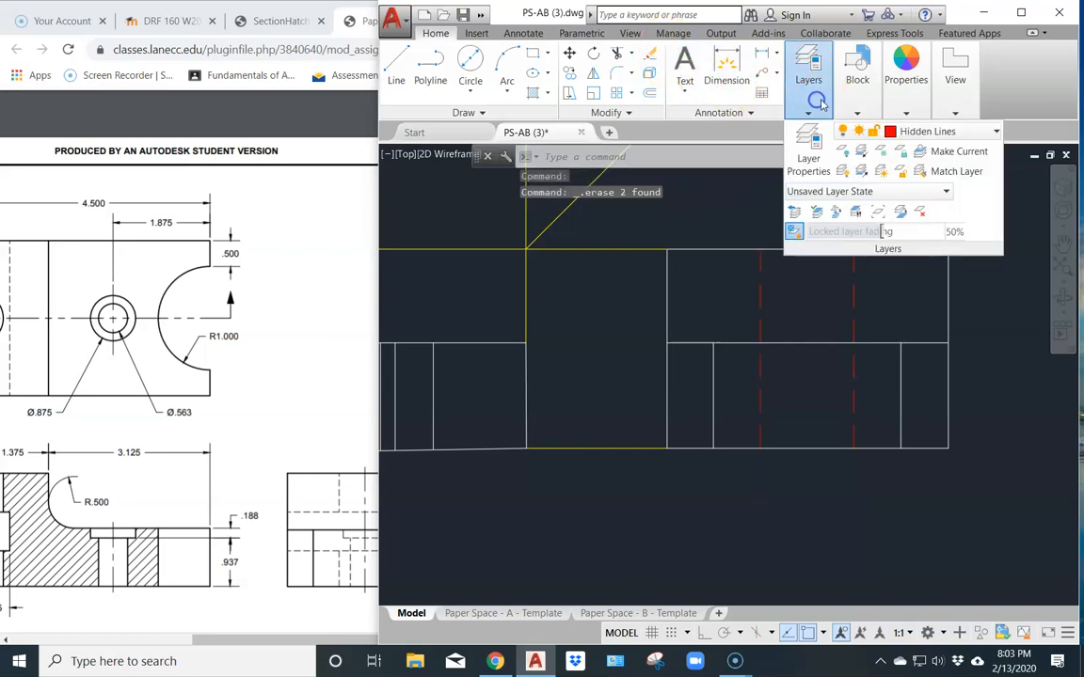
{"action": "left_click", "coordinate": [924, 134]}
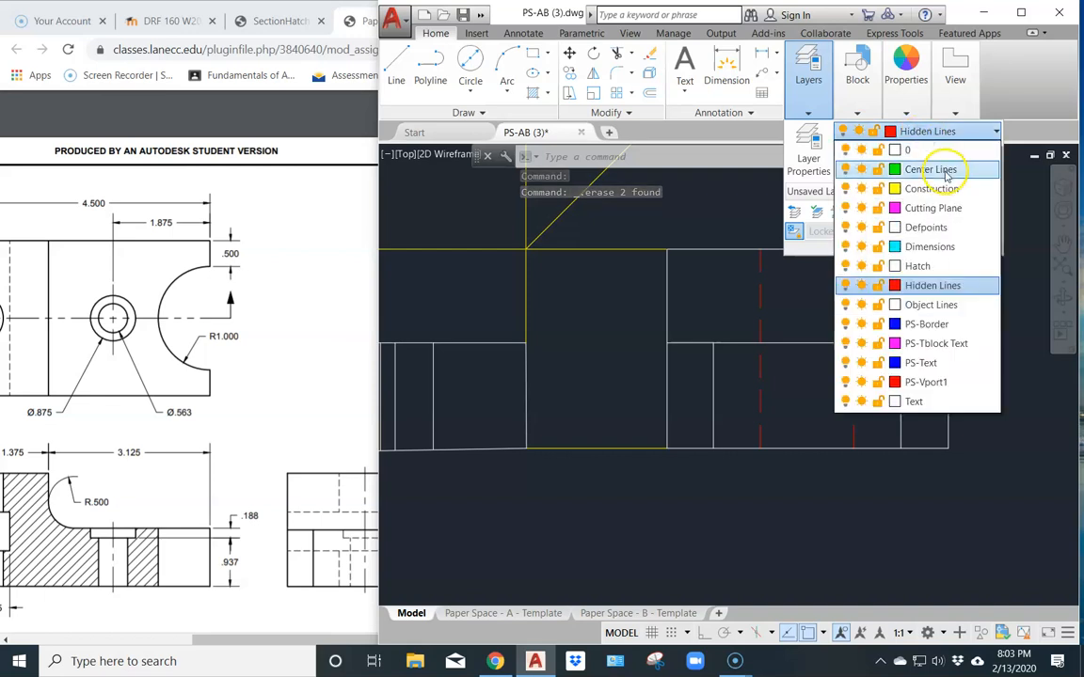
{"action": "left_click", "coordinate": [948, 187]}
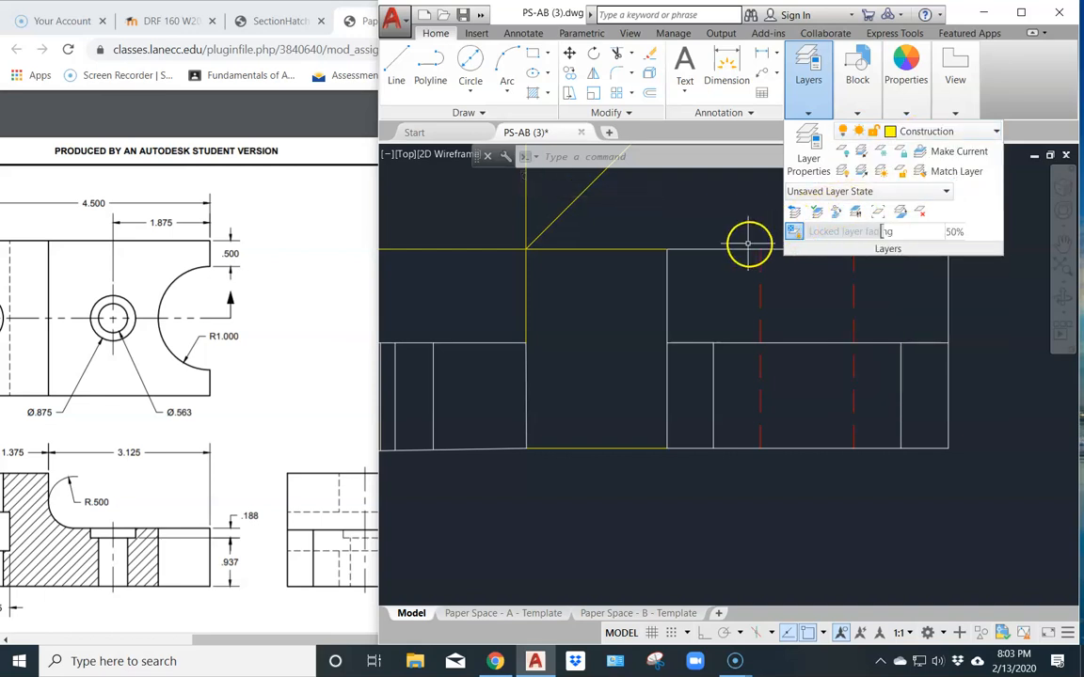
{"action": "key", "text": "Escape"}
{"action": "scroll", "coordinate": [471, 374], "scroll_direction": "down", "scroll_amount": 3}
{"action": "middle_click_drag", "start_coordinate": [616, 308], "coordinate": [684, 343]}
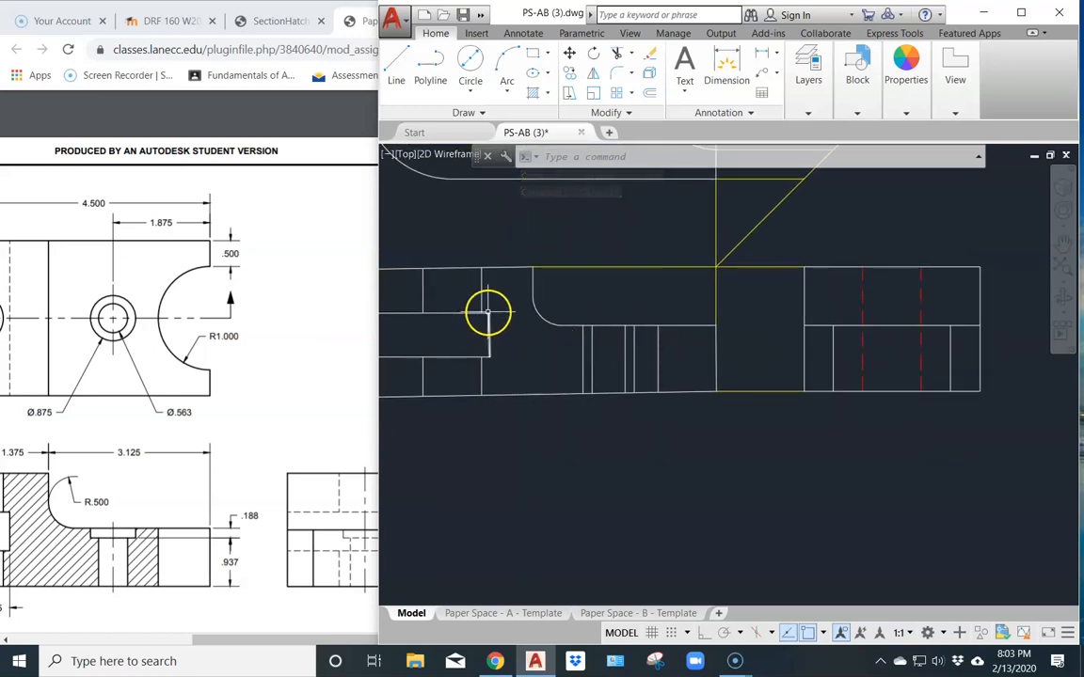
{"action": "left_click", "coordinate": [396, 62]}
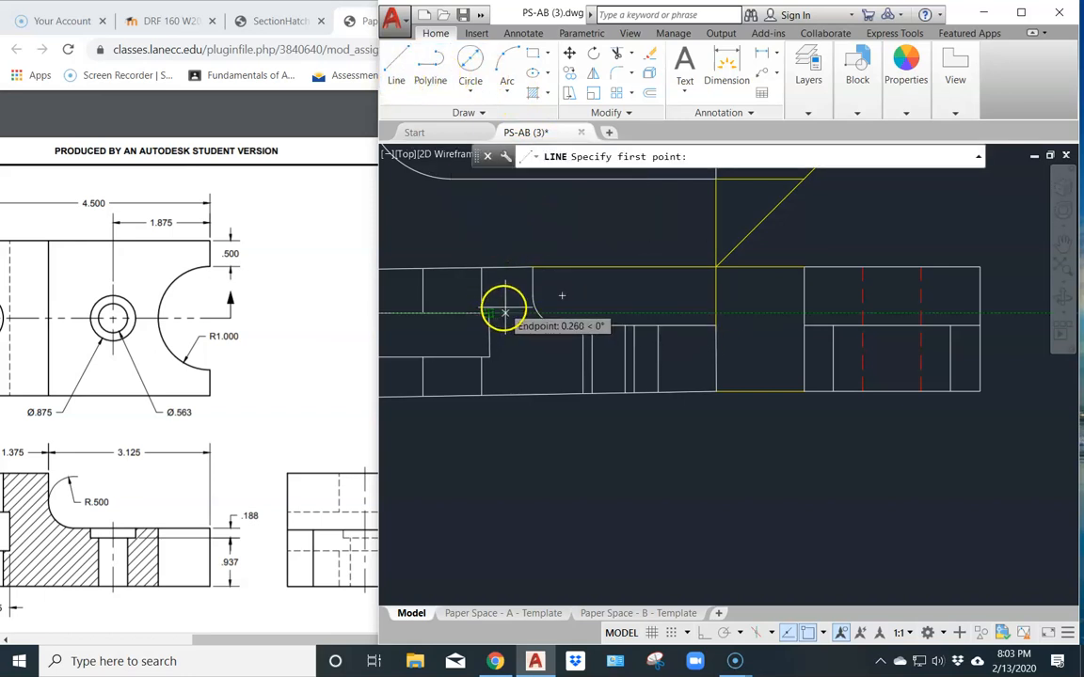
{"action": "left_click", "coordinate": [803, 312]}
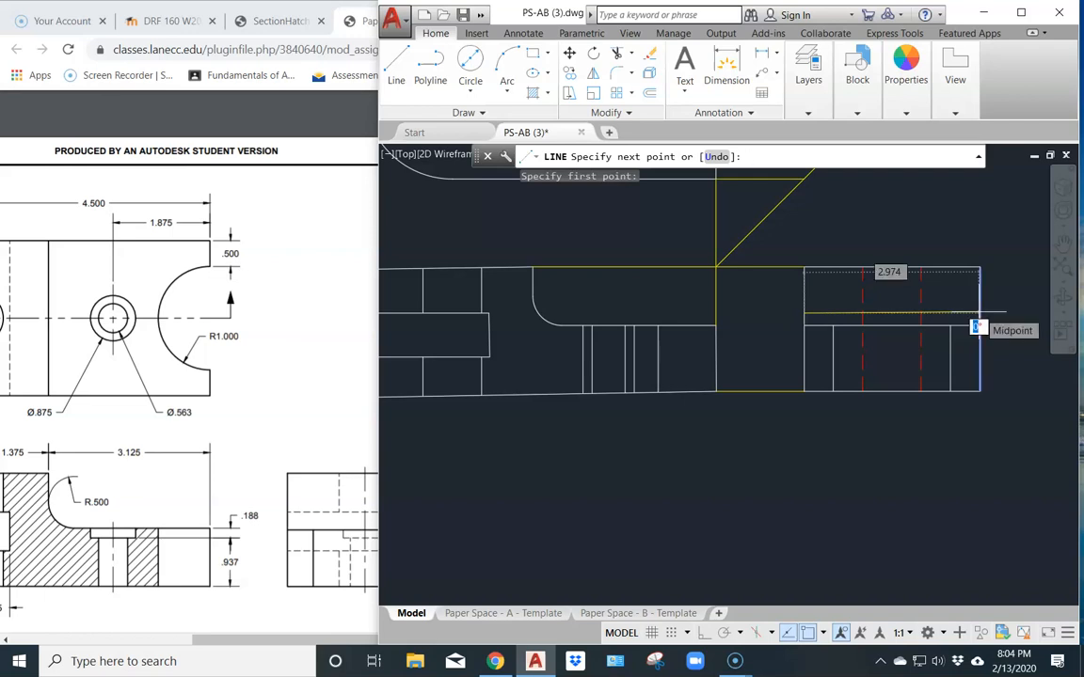
{"action": "key", "text": "Return"}
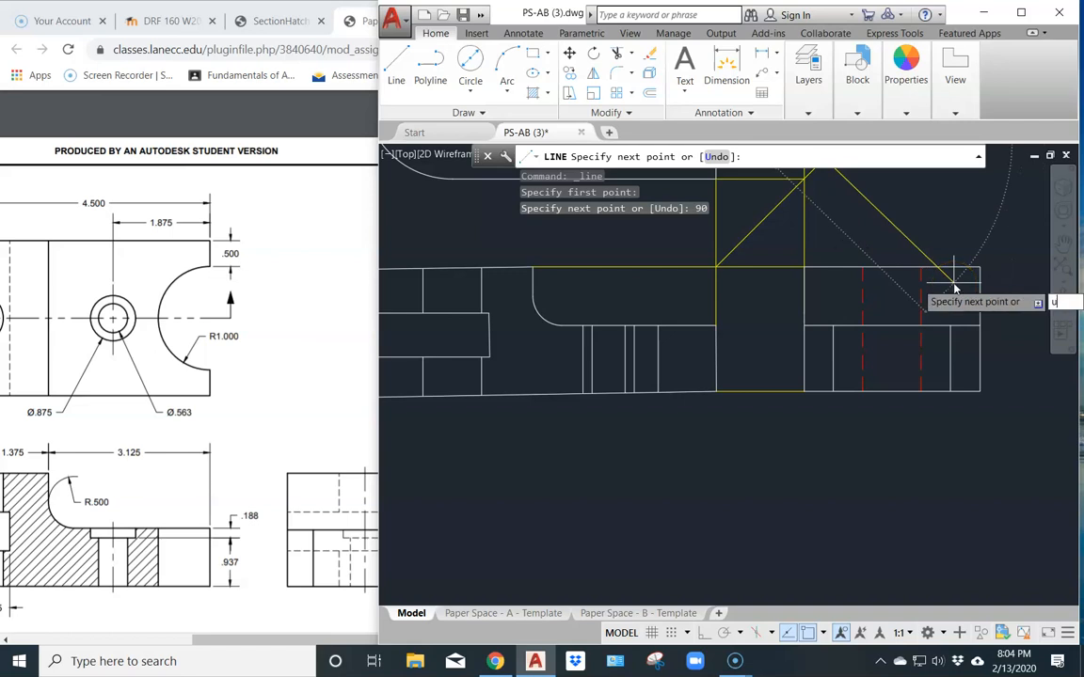
{"action": "type", "text": "u"}
{"action": "key", "text": "Return"}
- Extend the construction line horizontally at 0° for about 3.18, past the side view's right edge
{"action": "scroll", "coordinate": [979, 317], "scroll_direction": "up", "scroll_amount": 2}
{"action": "middle_click_drag", "start_coordinate": [979, 317], "coordinate": [760, 373]}
{"action": "scroll", "coordinate": [762, 370], "scroll_direction": "up", "scroll_amount": 7}
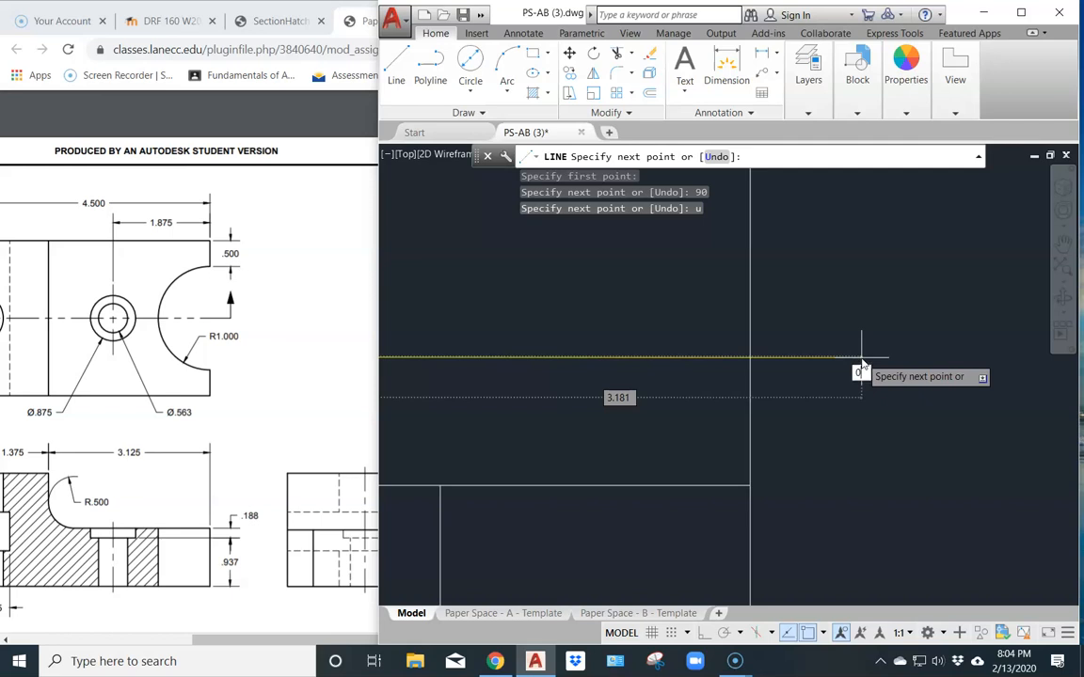
{"action": "key", "text": "Return"}
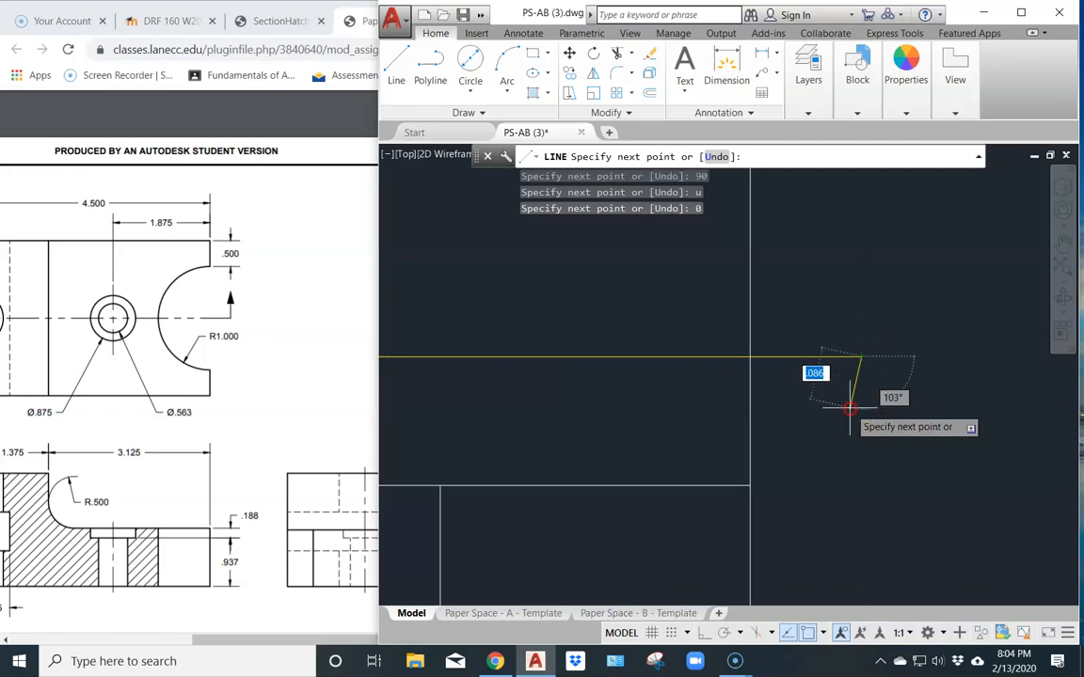
- Draw a second horizontal construction line at 0°, about 3.48 long, across the side view, level with the bottom edge of the front view's slot
{"action": "key", "text": "Return"}
{"action": "middle_click_drag", "start_coordinate": [475, 503], "coordinate": [953, 401]}
{"action": "scroll", "coordinate": [847, 421], "scroll_direction": "down", "scroll_amount": 3}
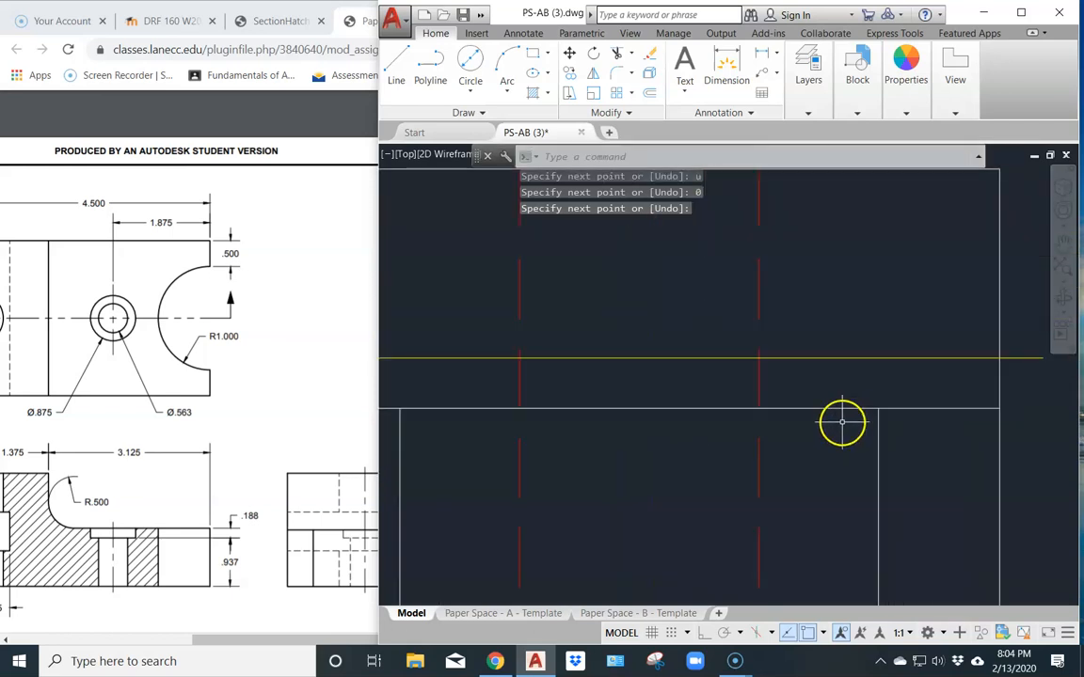
{"action": "scroll", "coordinate": [499, 473], "scroll_direction": "down", "scroll_amount": 2}
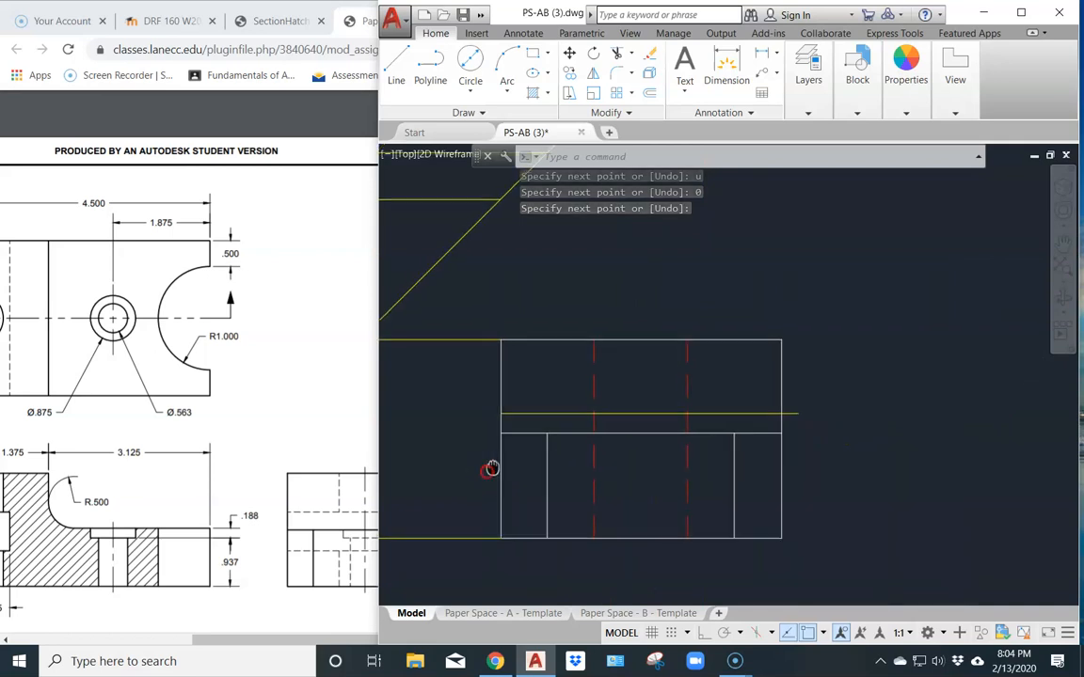
{"action": "middle_click_drag", "start_coordinate": [491, 467], "coordinate": [769, 394]}
{"action": "scroll", "coordinate": [499, 353], "scroll_direction": "down", "scroll_amount": 5}
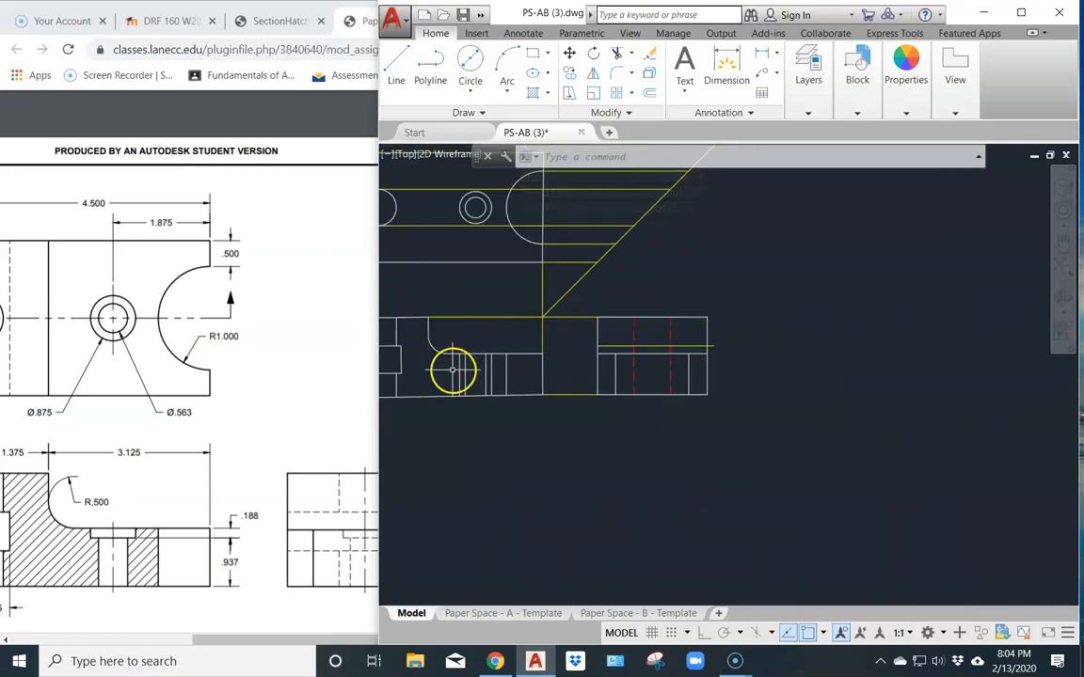
{"action": "left_click", "coordinate": [396, 68]}
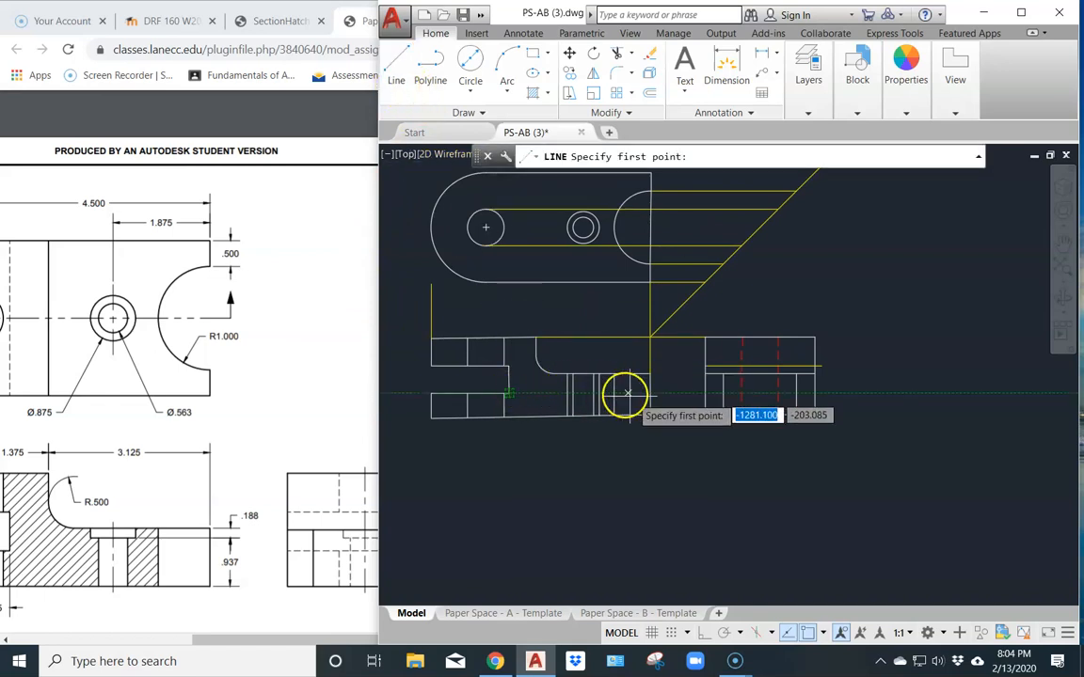
{"action": "left_click", "coordinate": [706, 394]}
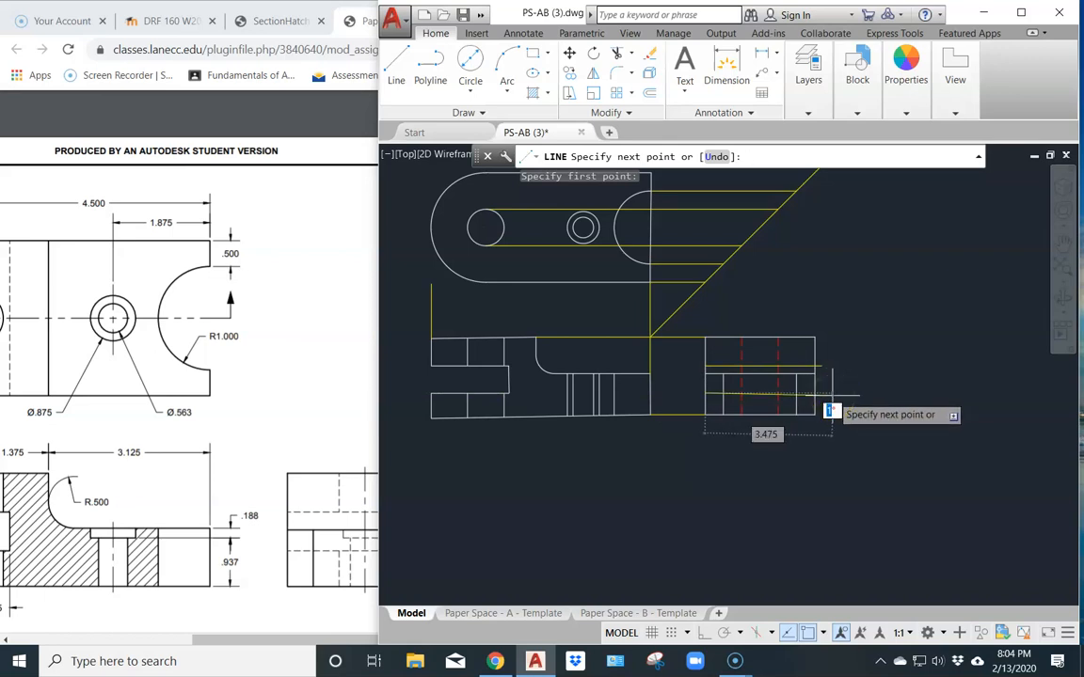
{"action": "key", "text": "Return"}
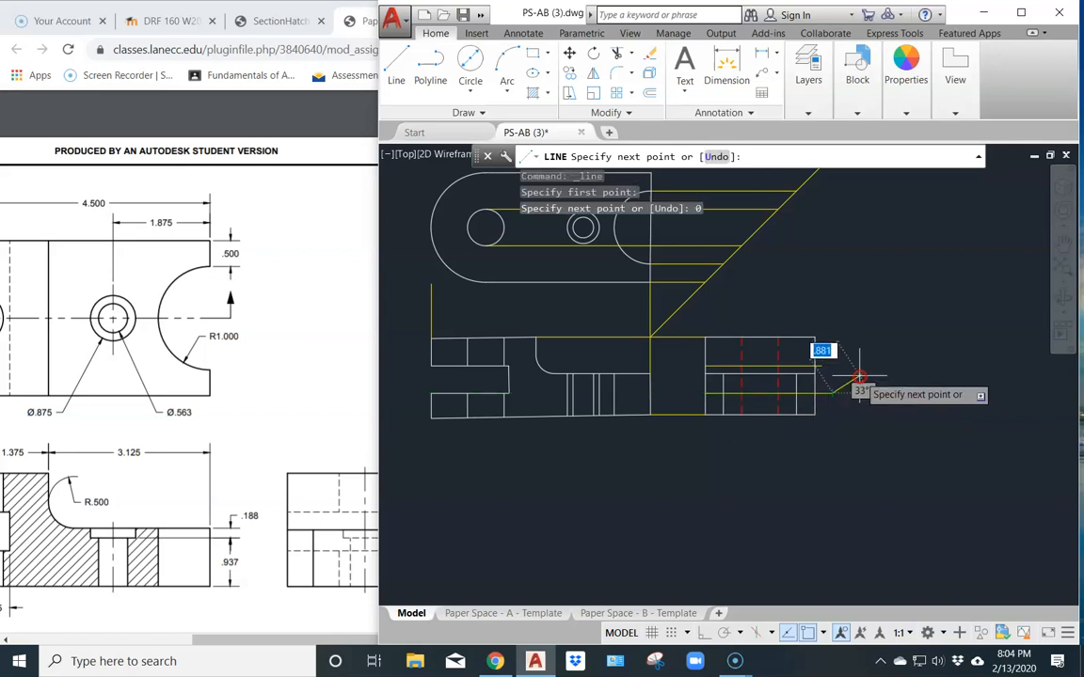
{"action": "right_click", "coordinate": [859, 377]}
- Erase the five horizontal construction projections running from the top view to the 45° miter line
{"action": "scroll", "coordinate": [727, 391], "scroll_direction": "up", "scroll_amount": 3}
{"action": "scroll", "coordinate": [726, 391], "scroll_direction": "up", "scroll_amount": 2}
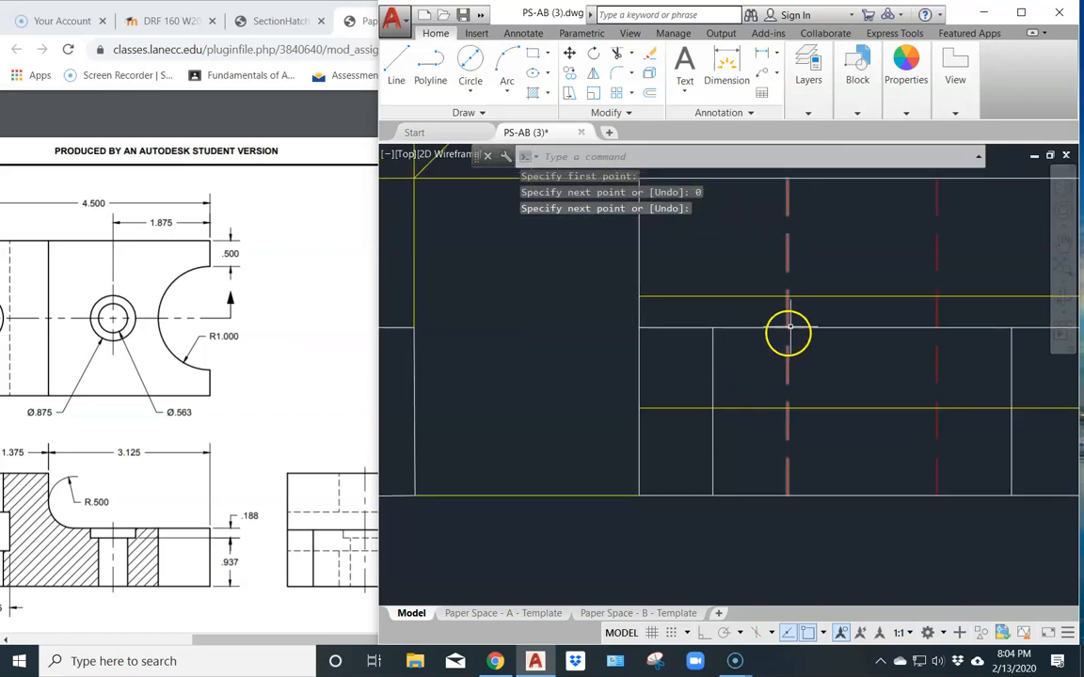
{"action": "scroll", "coordinate": [786, 327], "scroll_direction": "down", "scroll_amount": 2}
{"action": "scroll", "coordinate": [762, 273], "scroll_direction": "down", "scroll_amount": 2}
{"action": "mouse_move", "coordinate": [746, 263]}
{"action": "middle_mouse_down"}
{"action": "mouse_move", "coordinate": [719, 249]}
{"action": "mouse_move", "coordinate": [663, 441]}
{"action": "middle_mouse_up"}
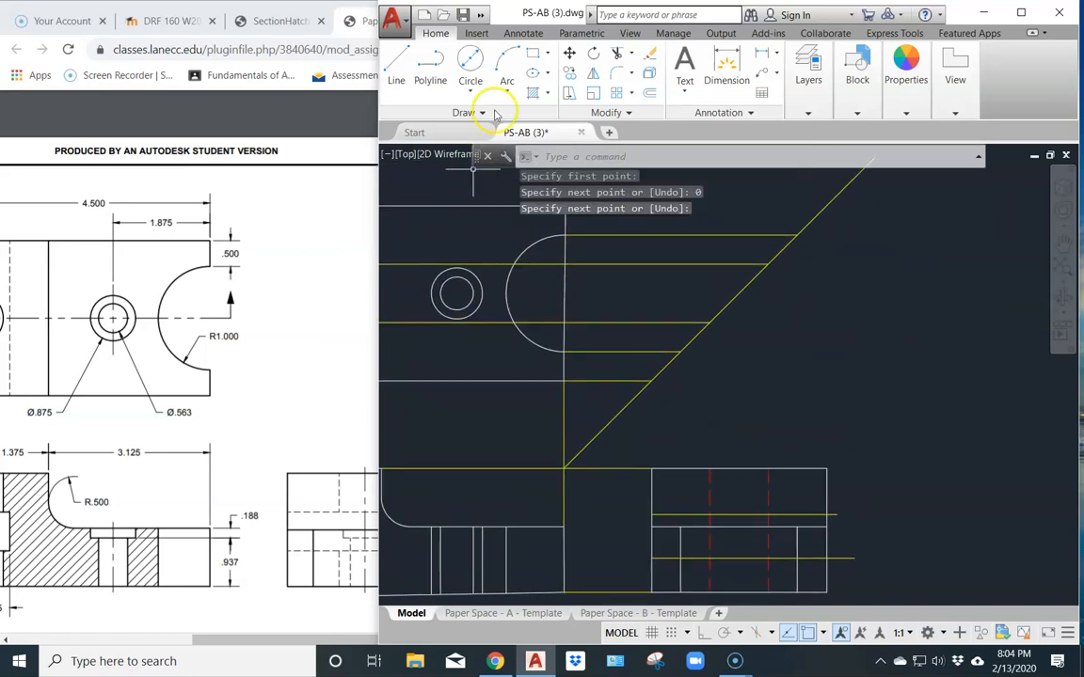
{"action": "left_click", "coordinate": [667, 234]}
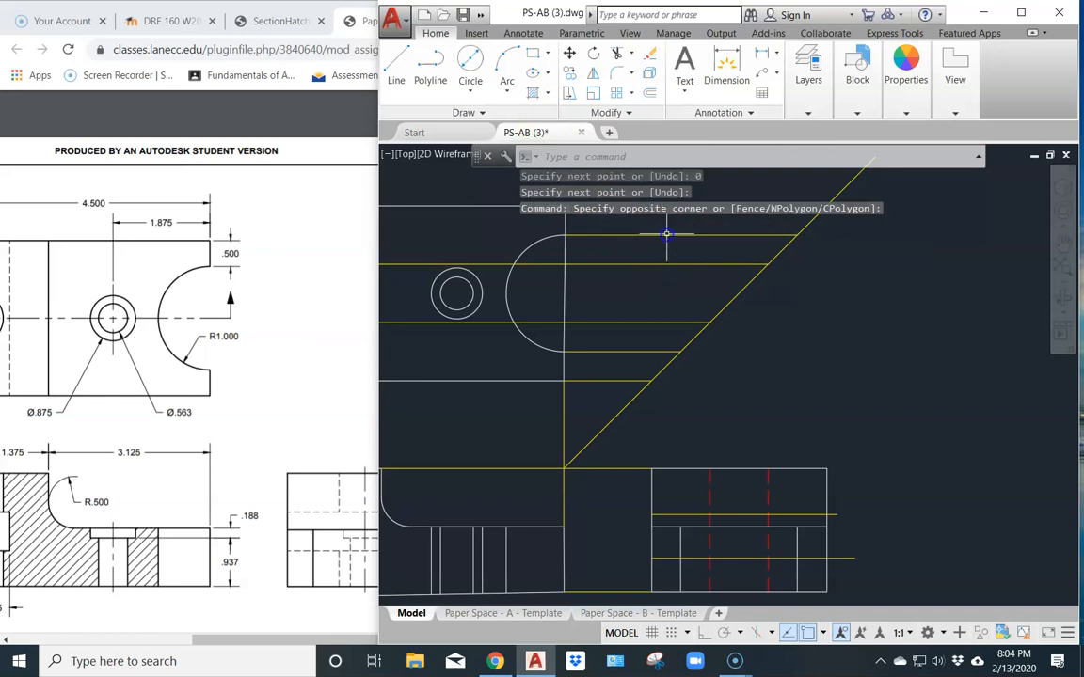
{"action": "left_click", "coordinate": [664, 235]}
{"action": "left_click", "coordinate": [658, 254]}
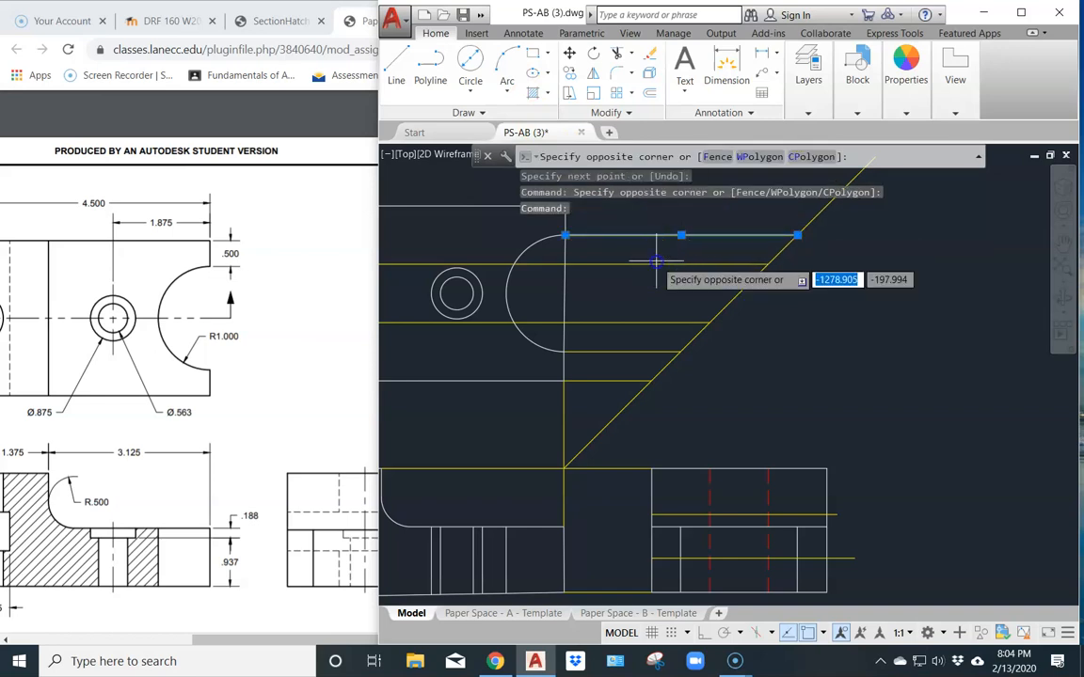
{"action": "left_click", "coordinate": [652, 283]}
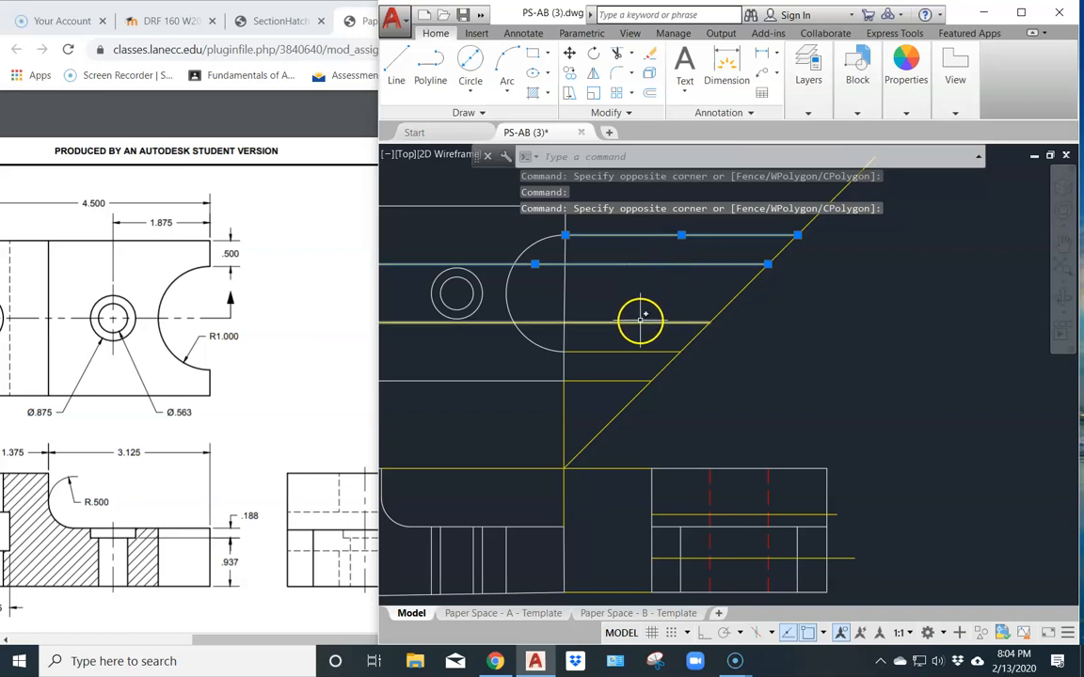
{"action": "left_click", "coordinate": [640, 323]}
{"action": "left_click", "coordinate": [622, 351]}
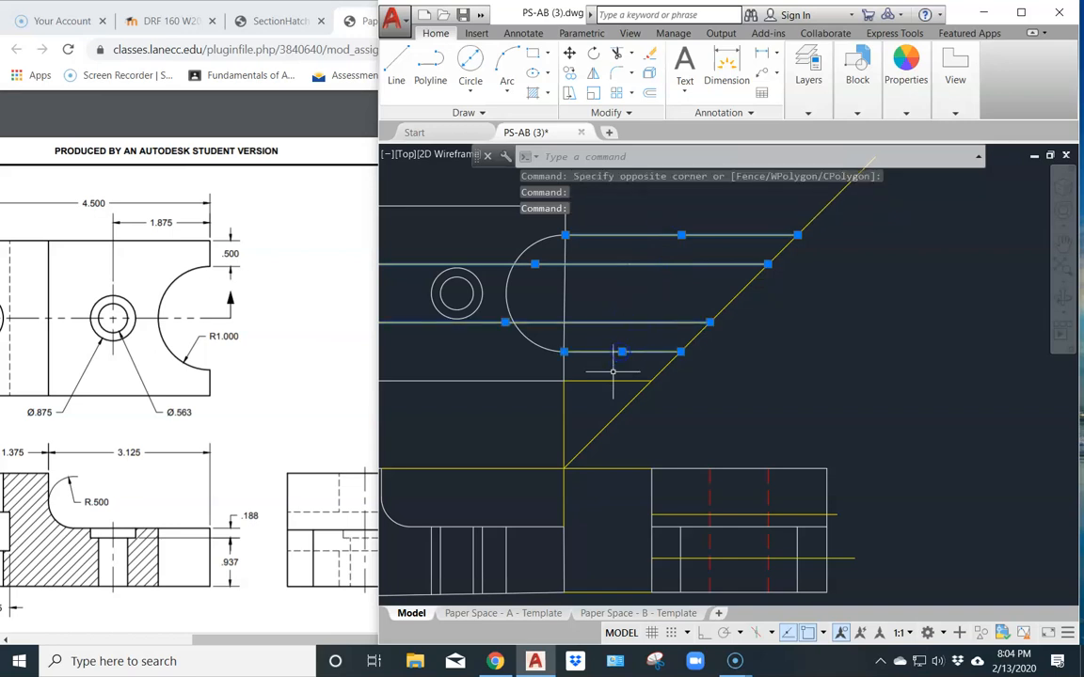
{"action": "left_click", "coordinate": [609, 381]}
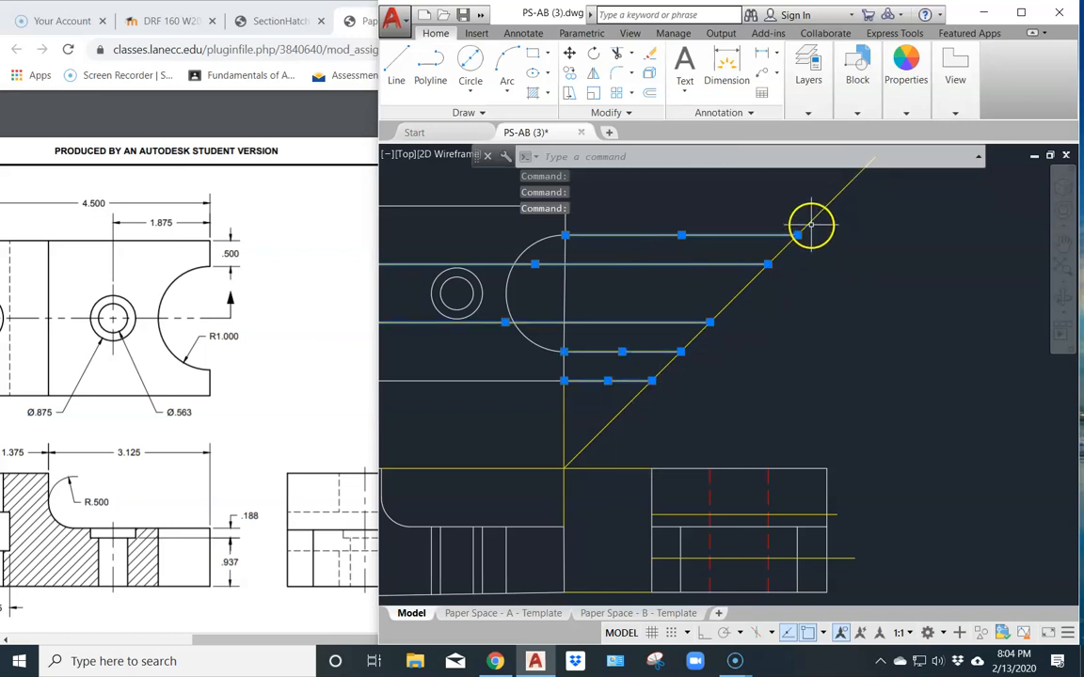
{"action": "key", "text": "Delete"}
- Project the bottom and top quadrants of the top view's Ø.875 counterbore circle horizontally to the miter line
{"action": "scroll", "coordinate": [619, 249], "scroll_direction": "down", "scroll_amount": 2}
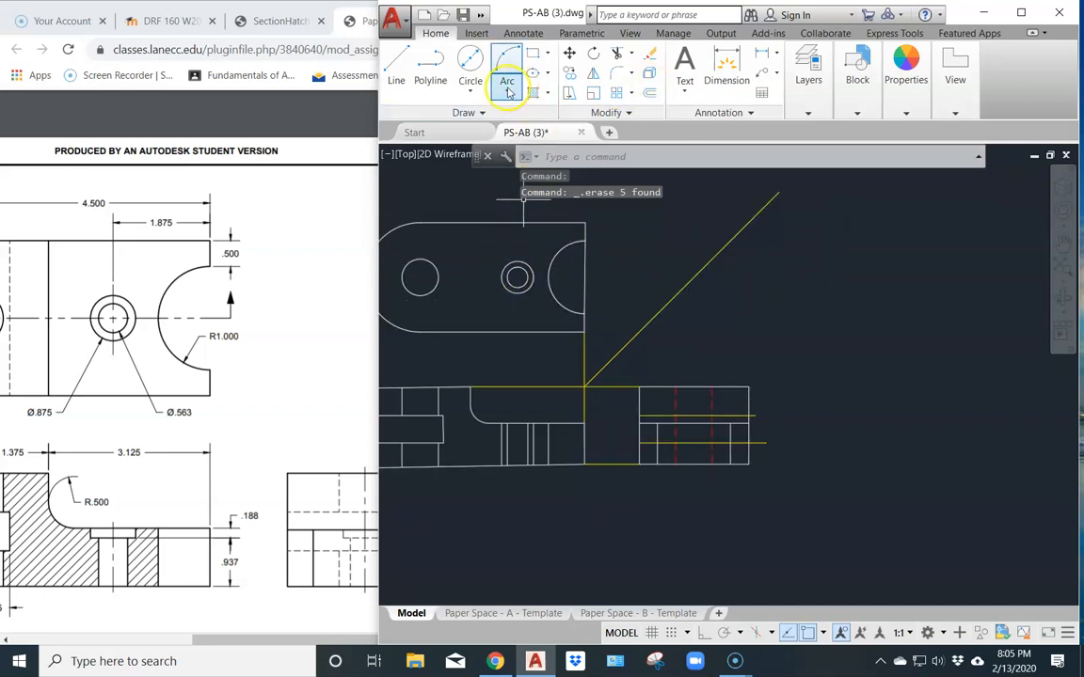
{"action": "left_click", "coordinate": [396, 83]}
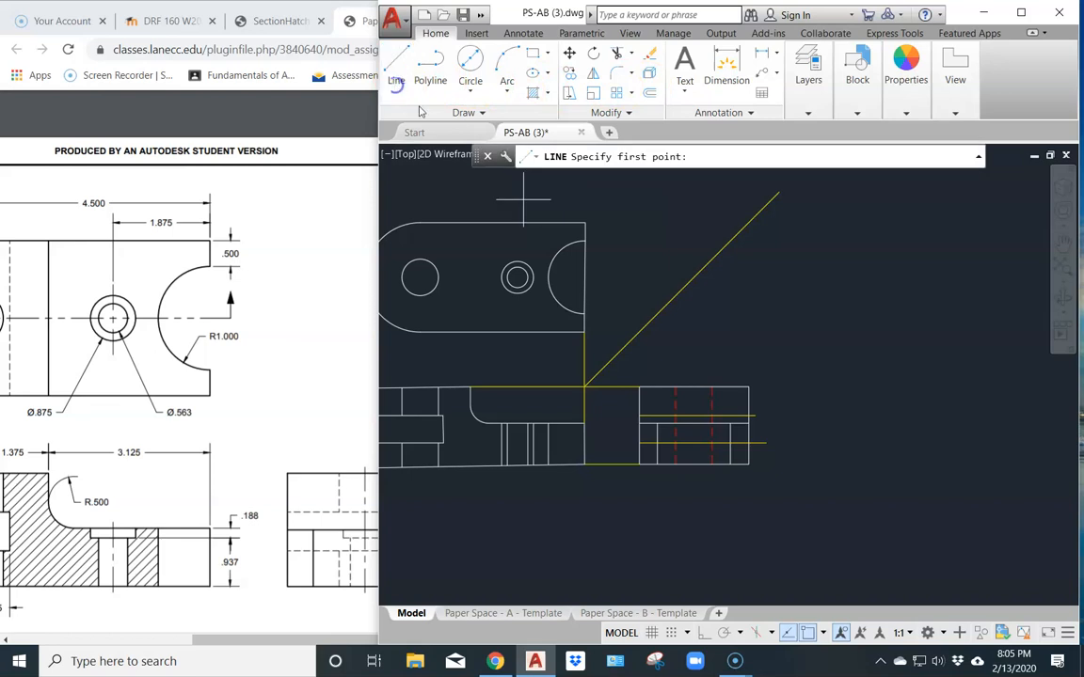
{"action": "left_click", "coordinate": [516, 289]}
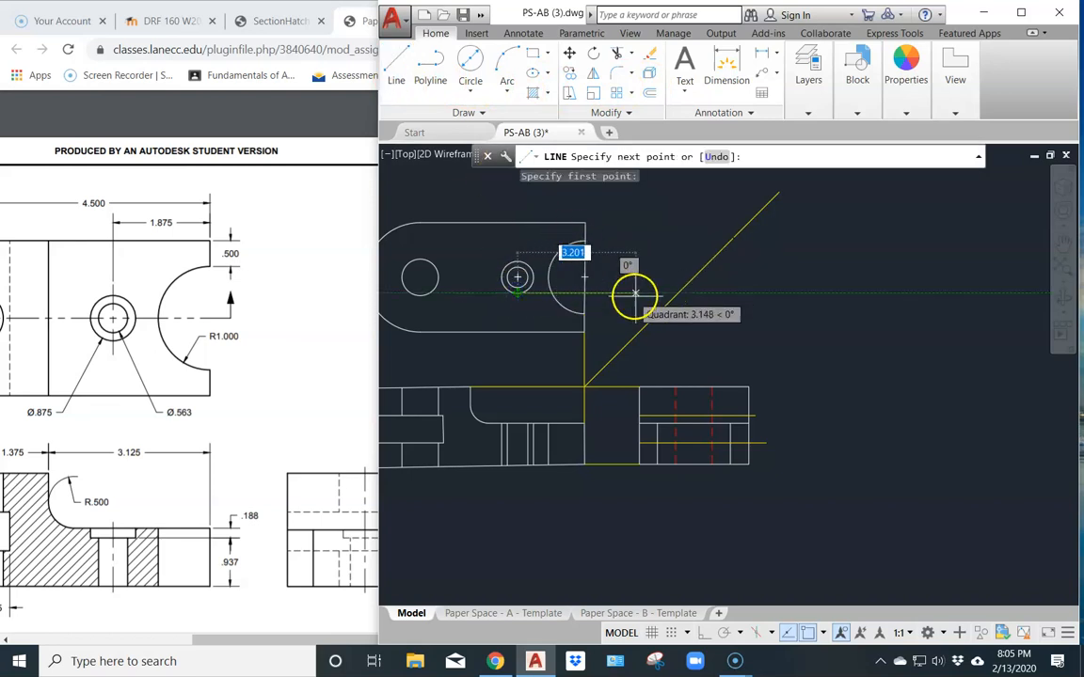
{"action": "left_click", "coordinate": [679, 293]}
{"action": "key", "text": "Return"}
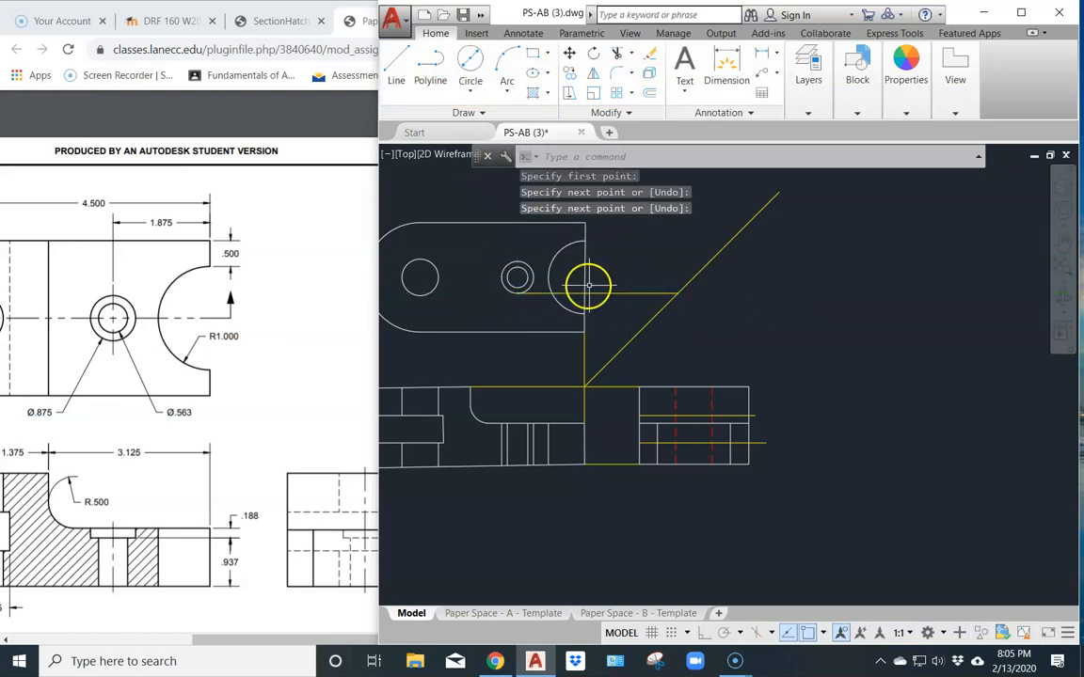
{"action": "key", "text": "Return"}
{"action": "left_click", "coordinate": [516, 277]}
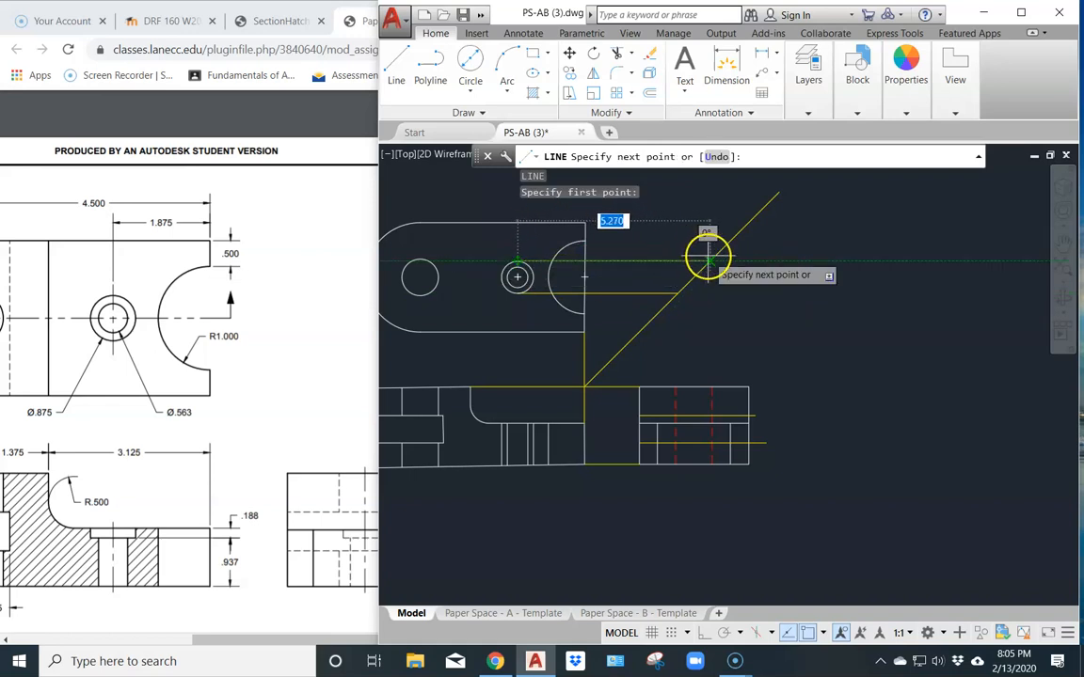
{"action": "left_click", "coordinate": [707, 257]}
{"action": "key", "text": "Return"}
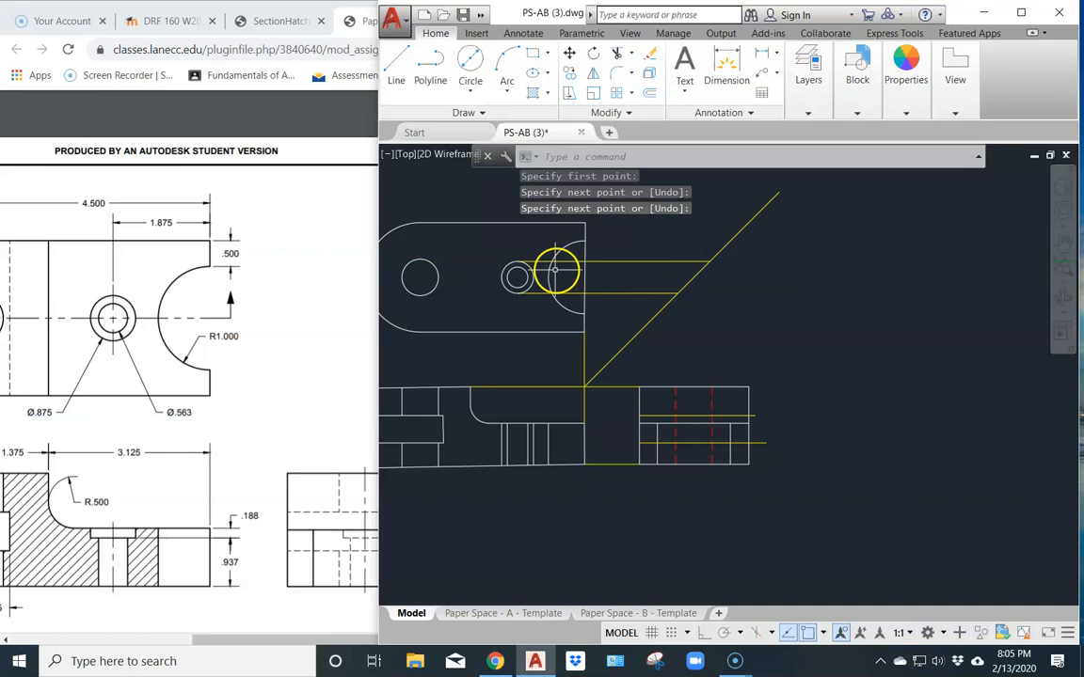
- Project the top and bottom quadrants of the top view's Ø.563 inner hole circle horizontally to the miter line
{"action": "key", "text": "Return"}
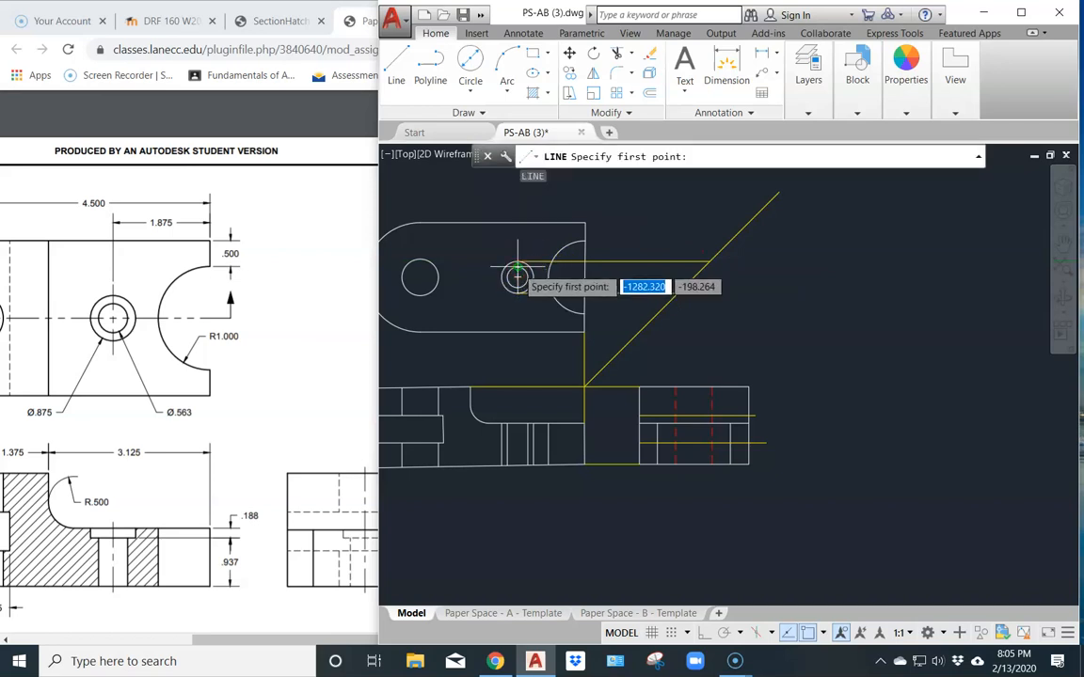
{"action": "left_click", "coordinate": [517, 276]}
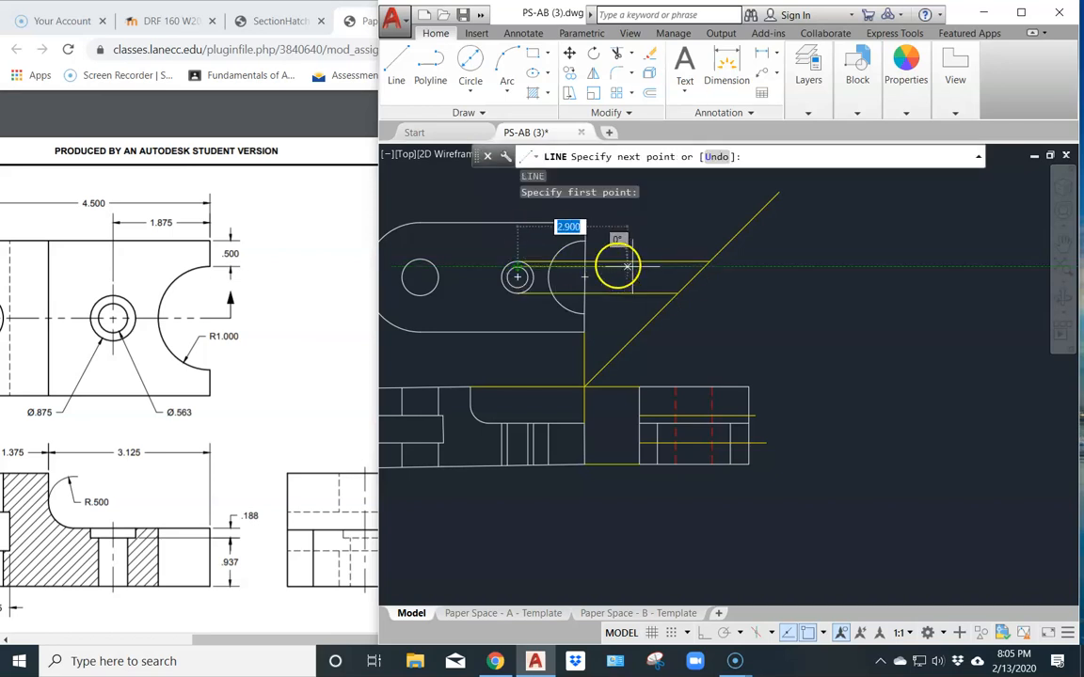
{"action": "left_click", "coordinate": [698, 269]}
{"action": "key", "text": "Return"}
{"action": "key", "text": "Return"}
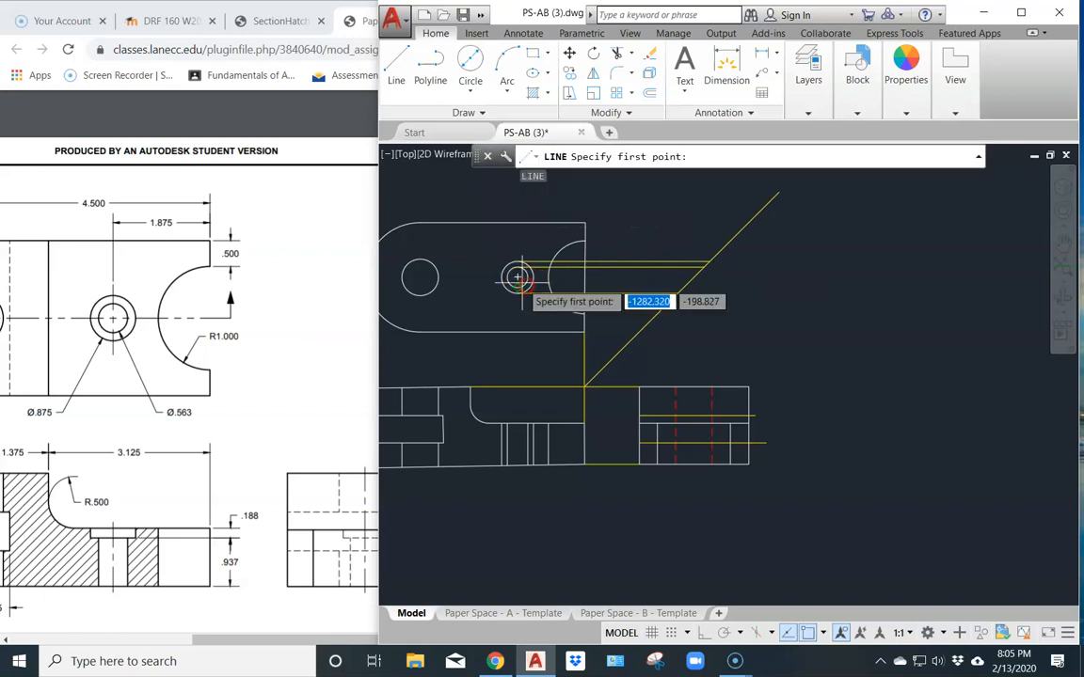
{"action": "left_click", "coordinate": [516, 276]}
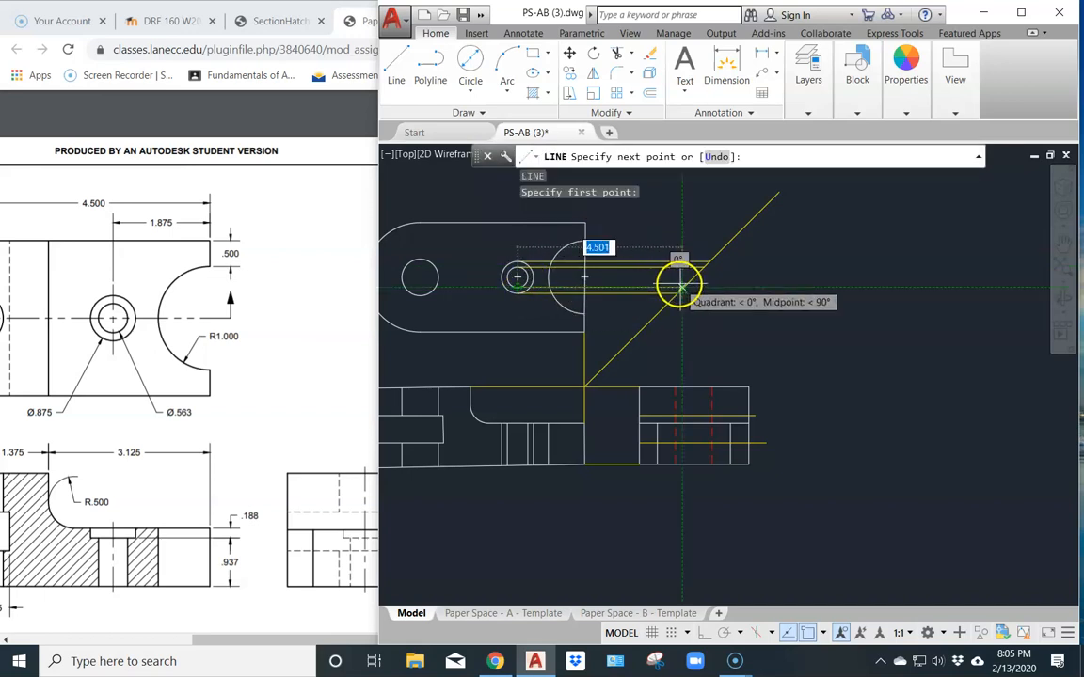
{"action": "left_click", "coordinate": [681, 285]}
{"action": "key", "text": "Return"}
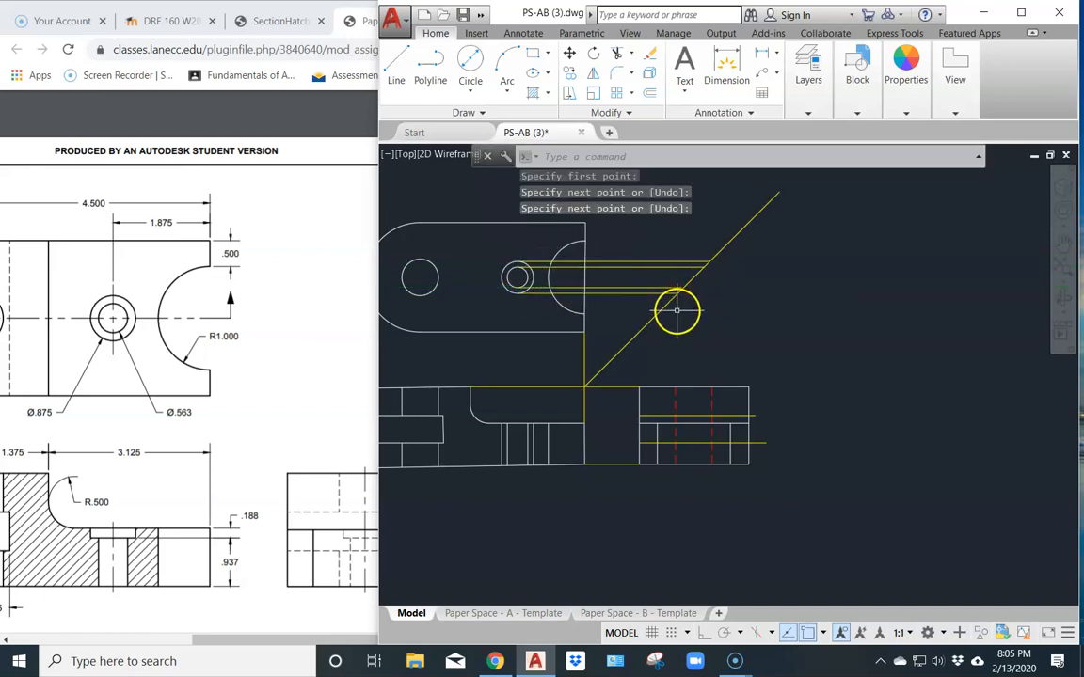
- Start a construction line where the counterbore's lower projection meets the miter line, running it down towards the side view's bottom edge
{"action": "key", "text": "Return"}
{"action": "scroll", "coordinate": [677, 309], "scroll_direction": "up", "scroll_amount": 3}
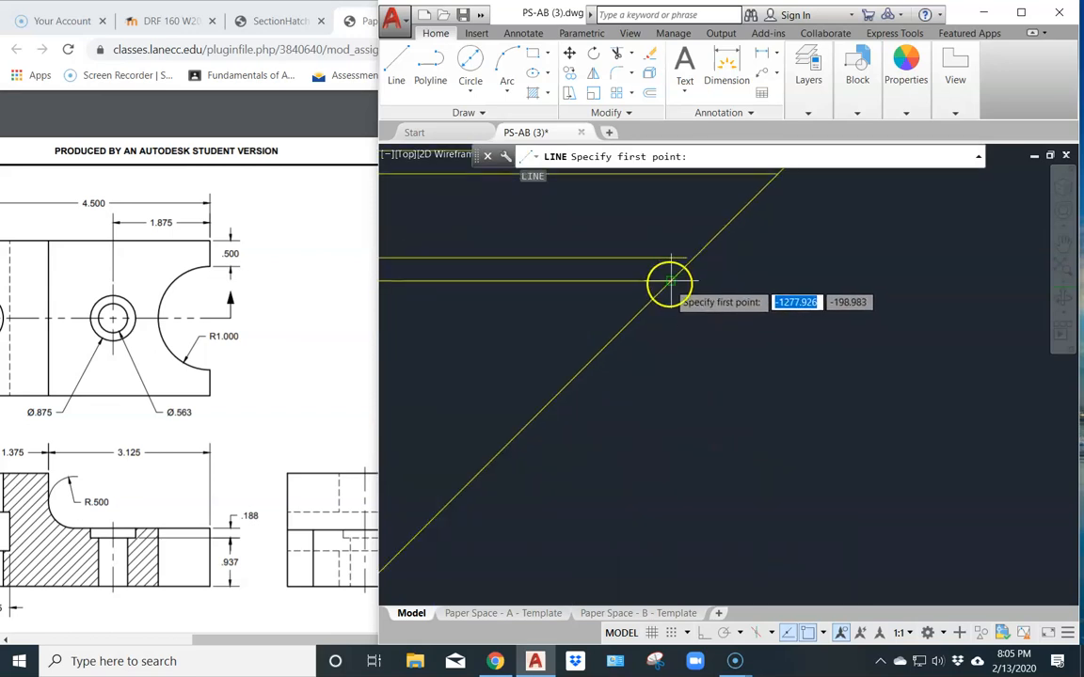
{"action": "left_click", "coordinate": [671, 281]}
{"action": "scroll", "coordinate": [659, 395], "scroll_direction": "down", "scroll_amount": 5}
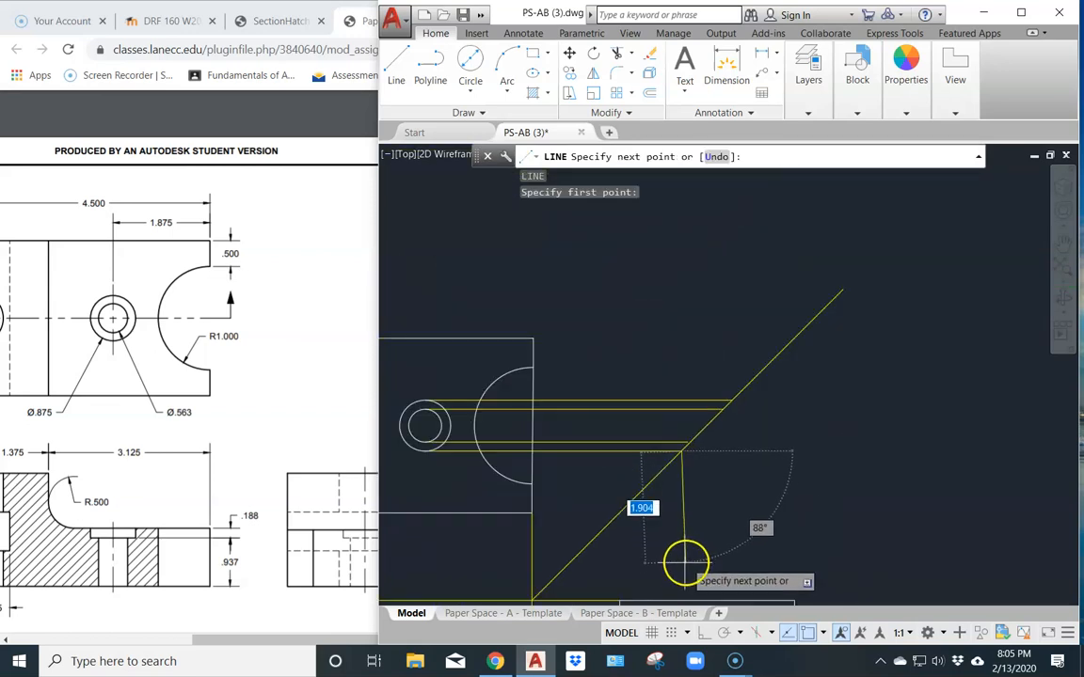
{"action": "mouse_move", "coordinate": [670, 575]}
{"action": "middle_mouse_down"}
{"action": "mouse_move", "coordinate": [699, 370]}
{"action": "mouse_move", "coordinate": [689, 325]}
{"action": "middle_mouse_up"}
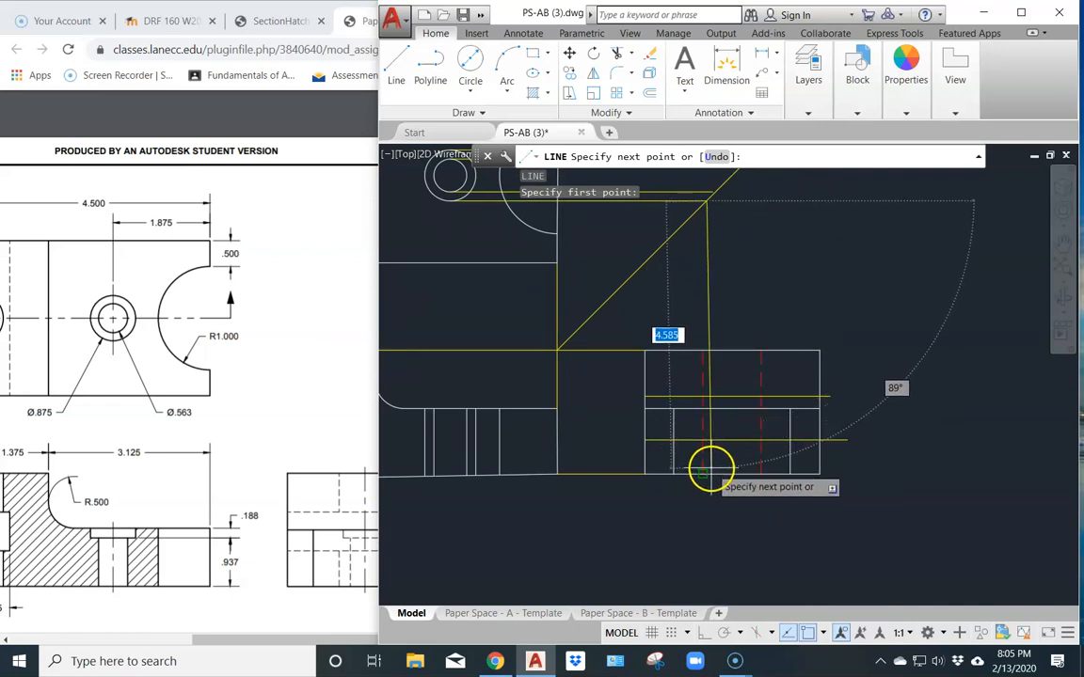
{"action": "scroll", "coordinate": [707, 464], "scroll_direction": "up", "scroll_amount": 5}
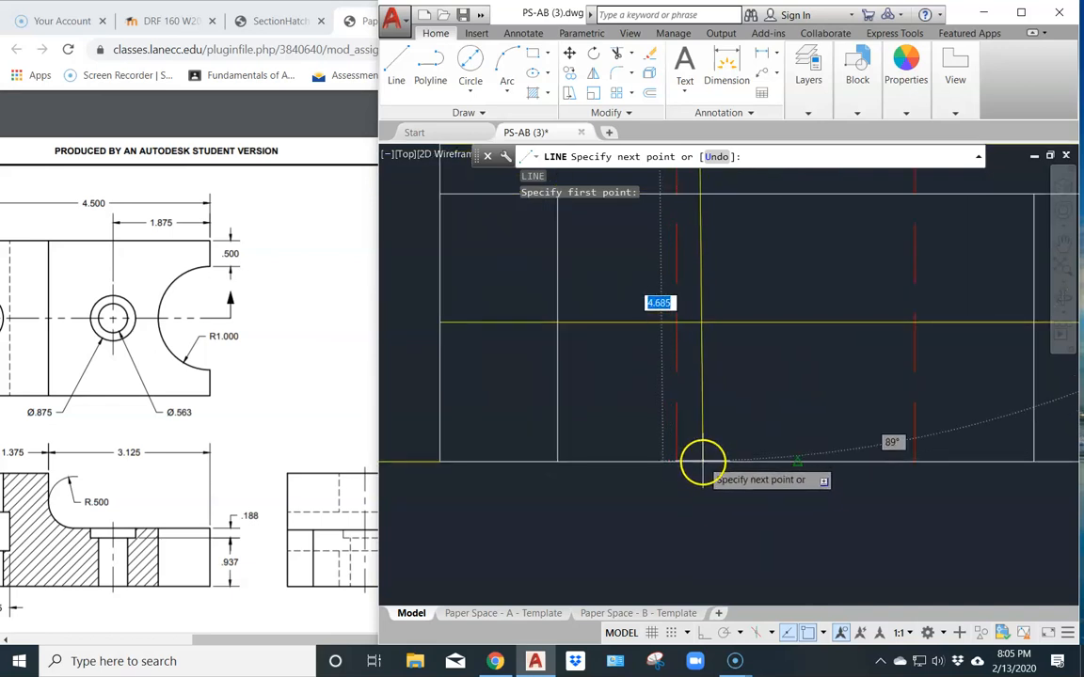
- Turn off the Endpoint, Midpoint, Center and Node object snaps, keeping only Quadrant and Intersection on
{"action": "left_click", "coordinate": [823, 634]}
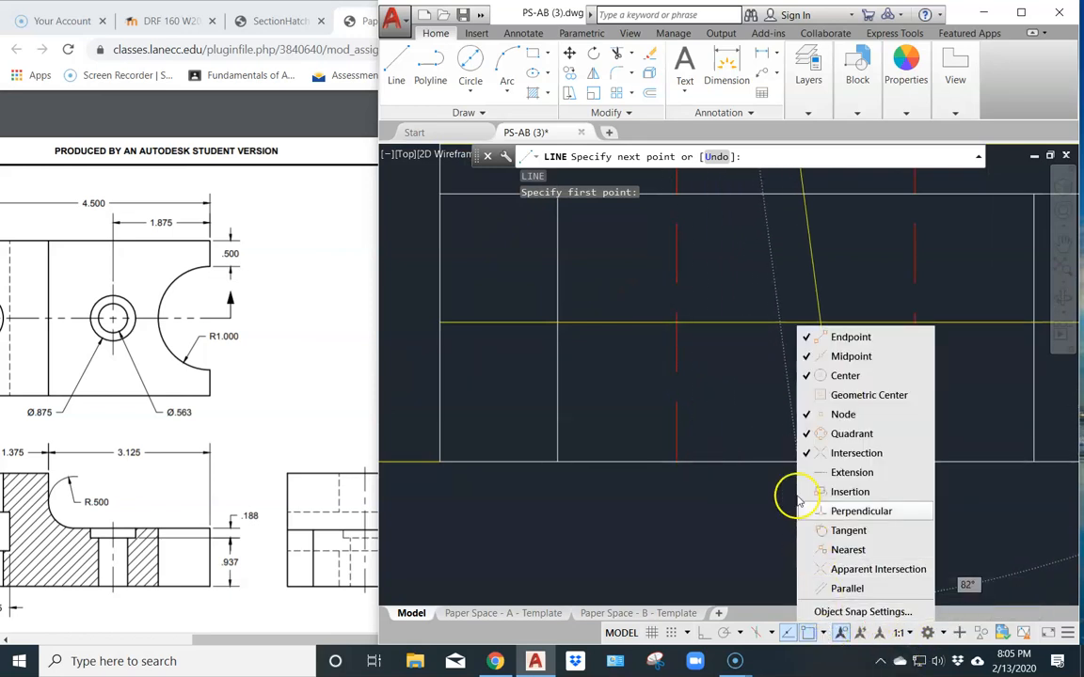
{"action": "left_click", "coordinate": [826, 341]}
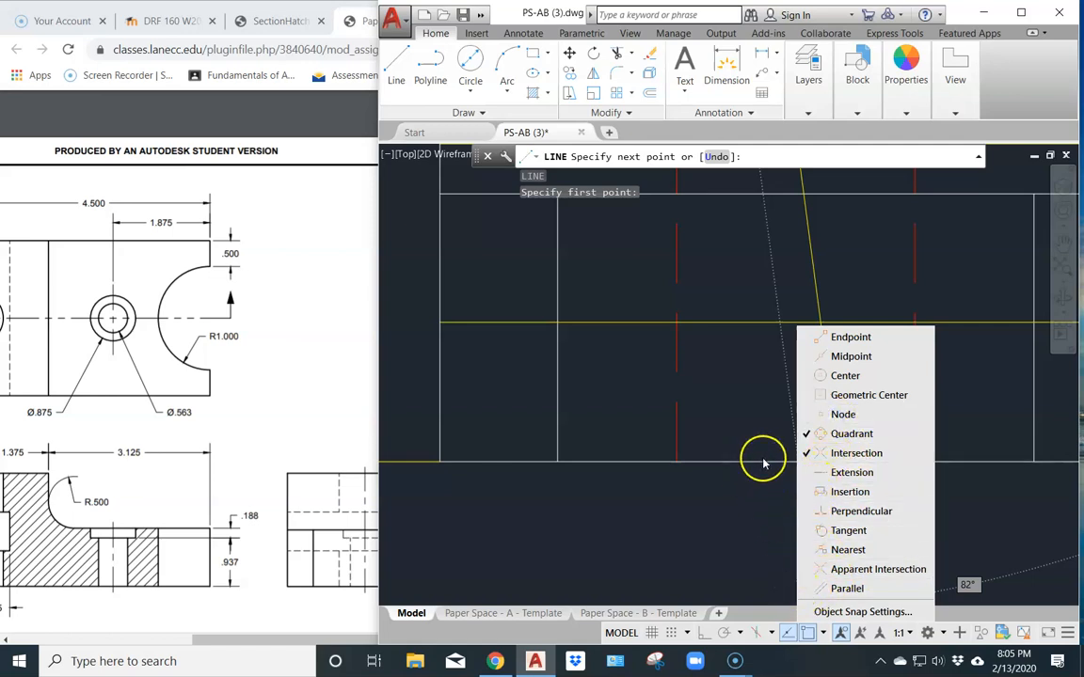
{"action": "left_click", "coordinate": [825, 636]}
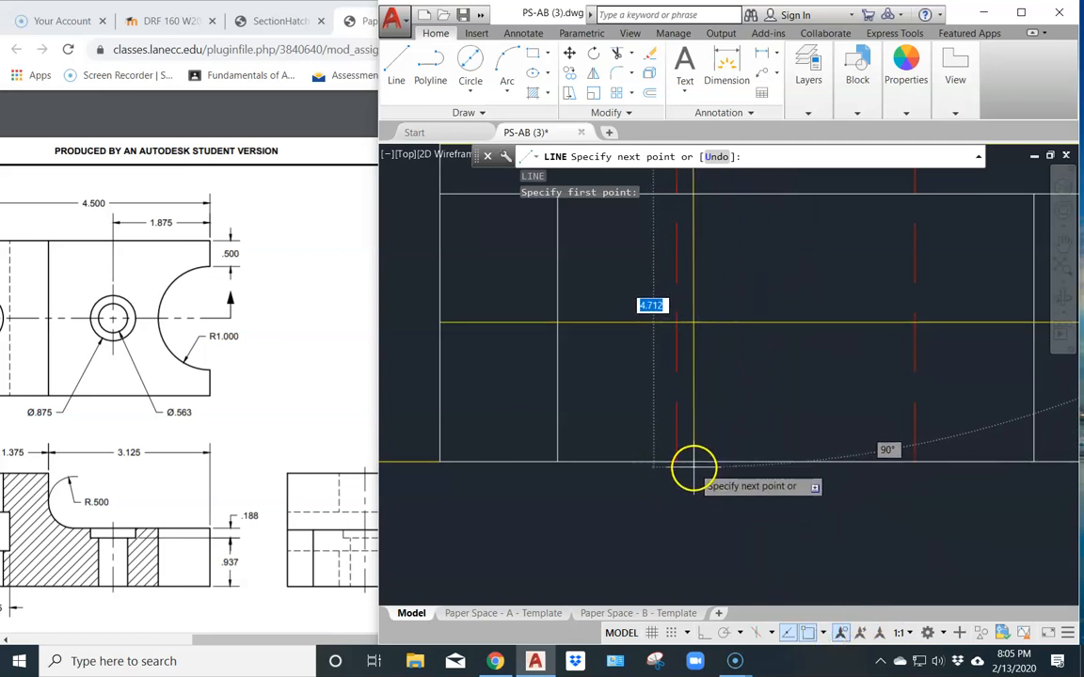
- Finish the counterbore's vertical projection at 90°, about 4.73 long, ending just past the side view's bottom edge
{"action": "scroll", "coordinate": [699, 487], "scroll_direction": "down", "scroll_amount": 3}
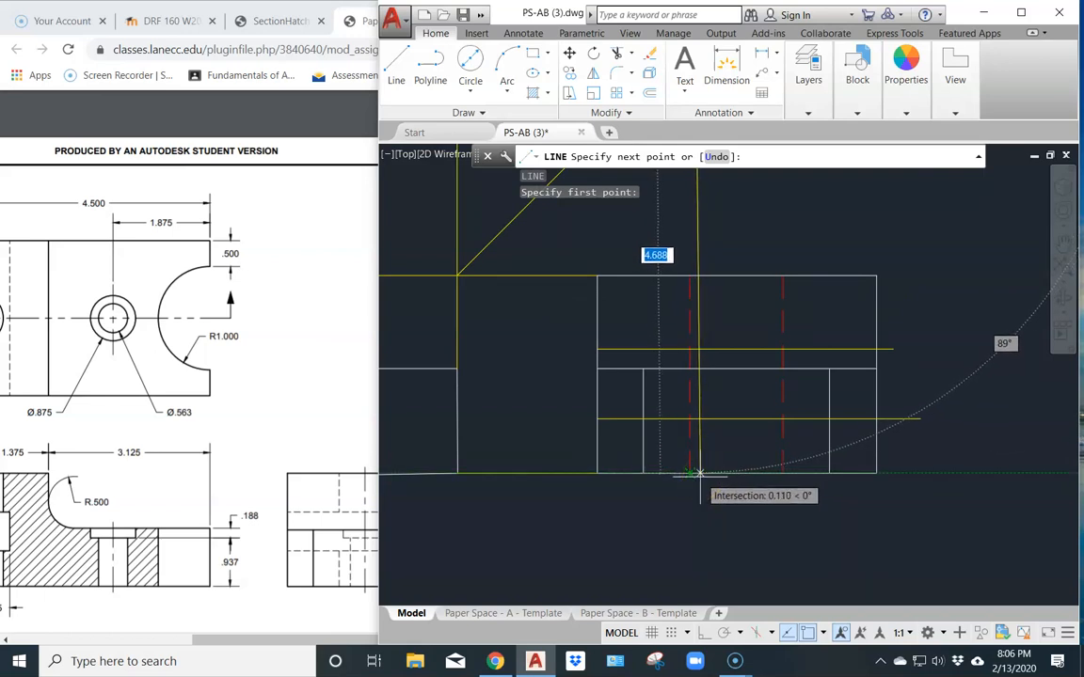
{"action": "key", "text": "Tab"}
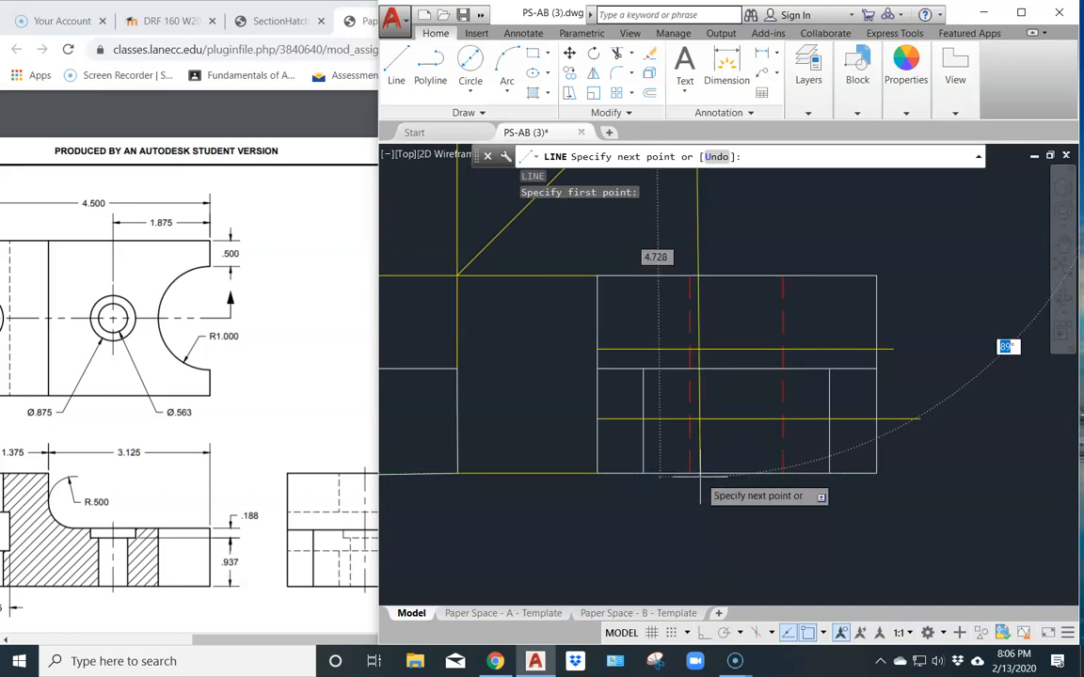
{"action": "type", "text": "90"}
{"action": "key", "text": "Return"}
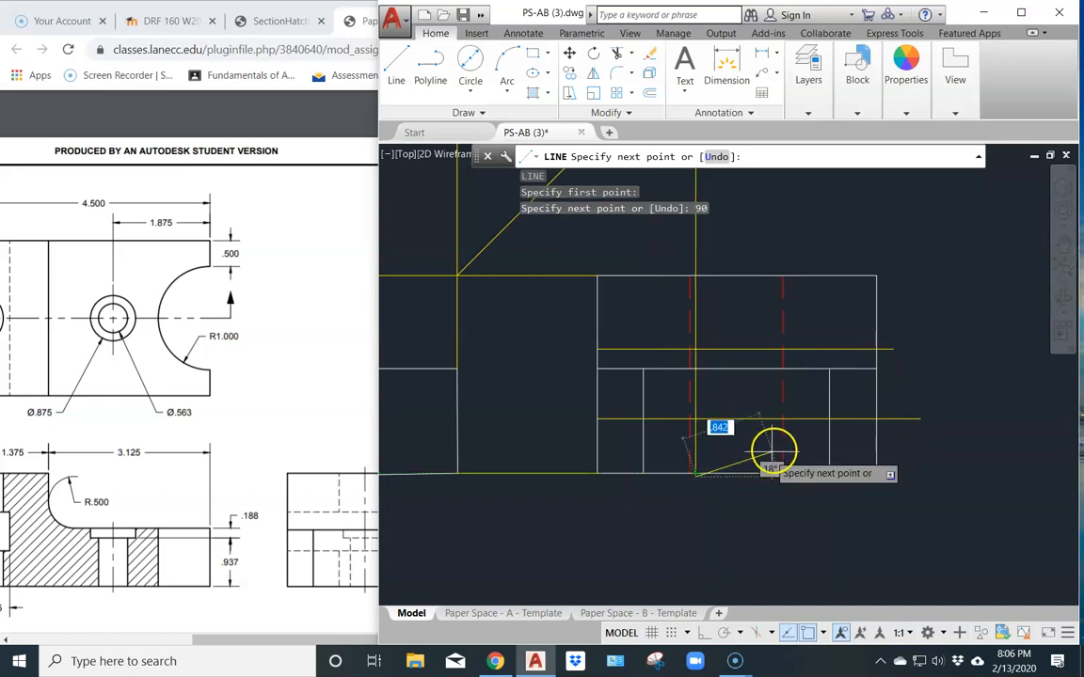
{"action": "key", "text": "Return"}
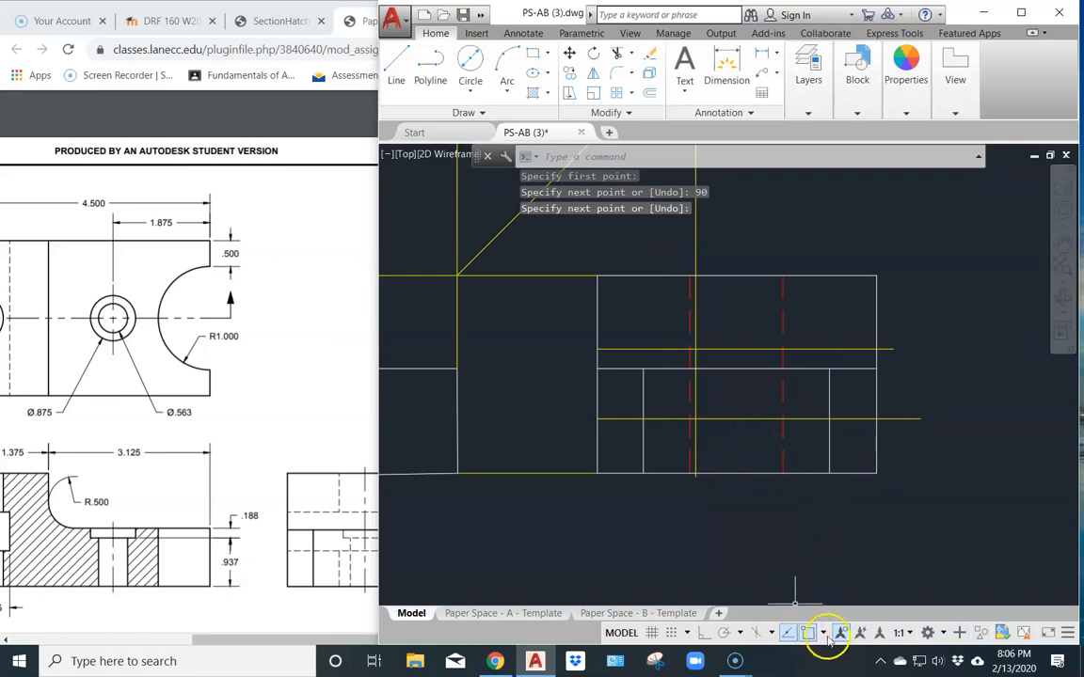
- Turn on Ortho and stretch the free end of the inner hole's lower projection line horizontally to the miter line
{"action": "left_click", "coordinate": [704, 633]}
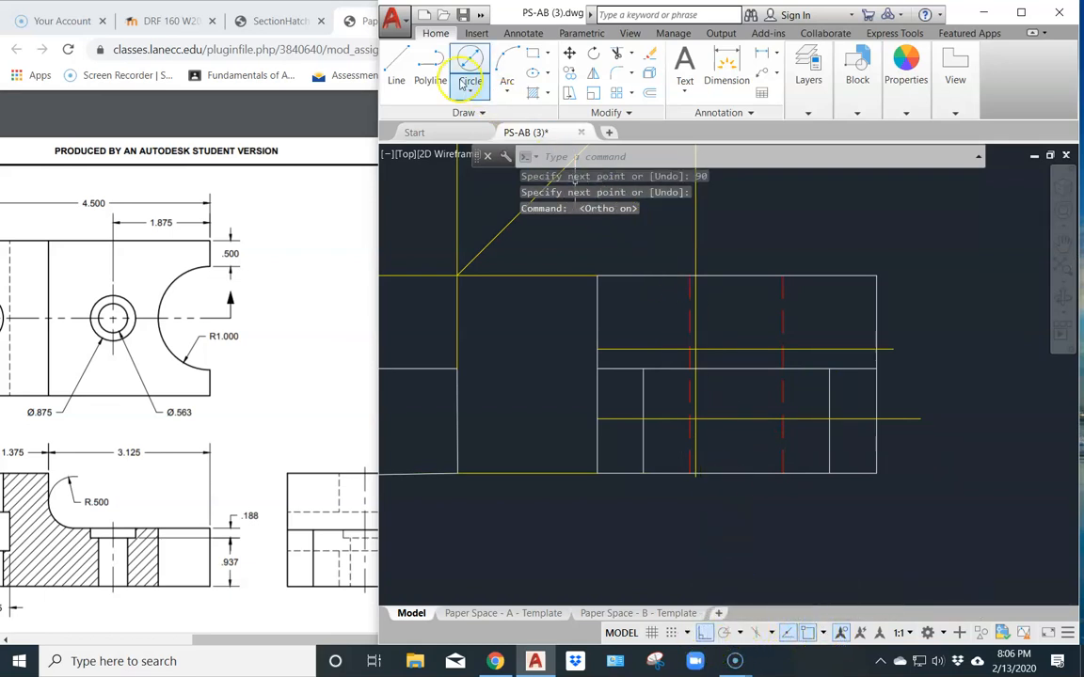
{"action": "scroll", "coordinate": [649, 216], "scroll_direction": "down", "scroll_amount": 5}
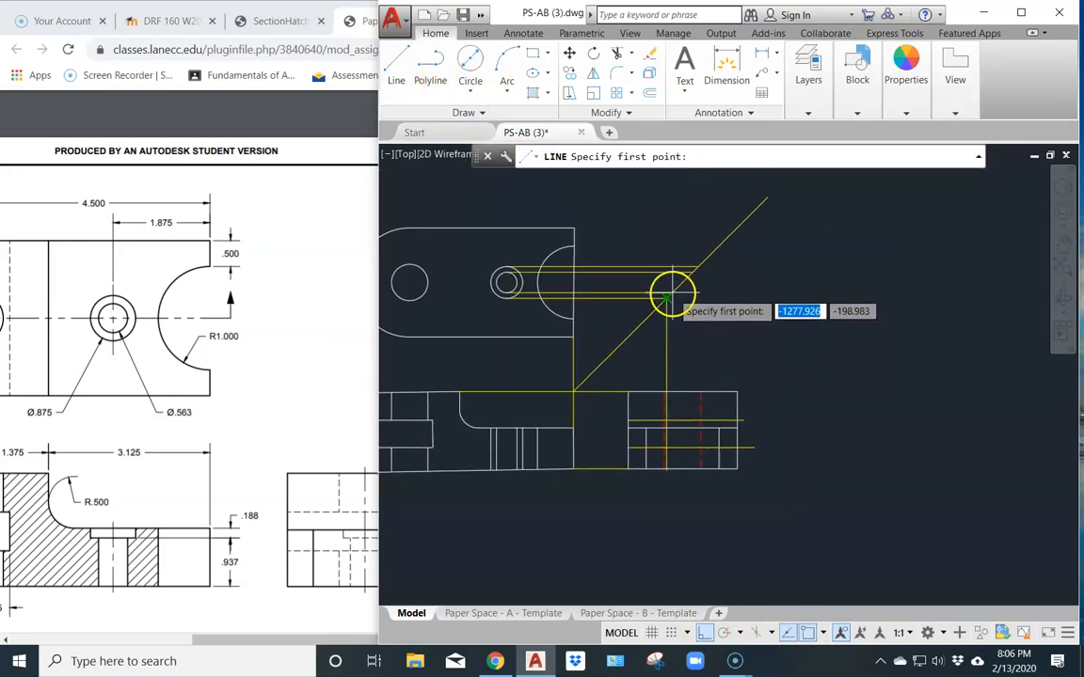
{"action": "scroll", "coordinate": [672, 311], "scroll_direction": "up", "scroll_amount": 4}
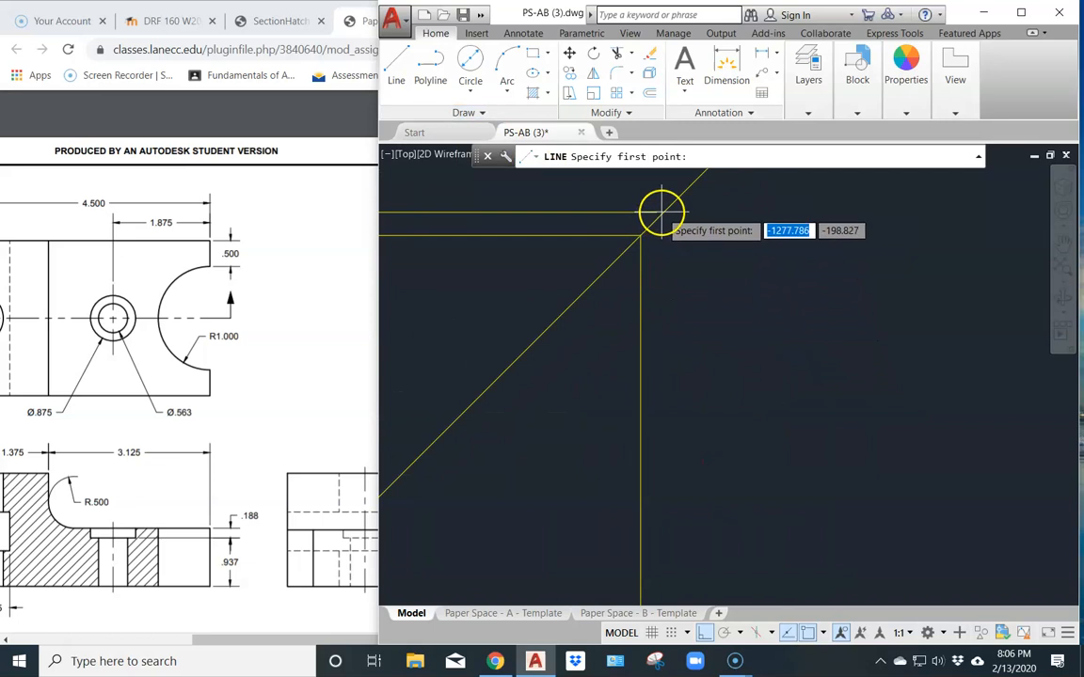
{"action": "scroll", "coordinate": [647, 219], "scroll_direction": "up", "scroll_amount": 4}
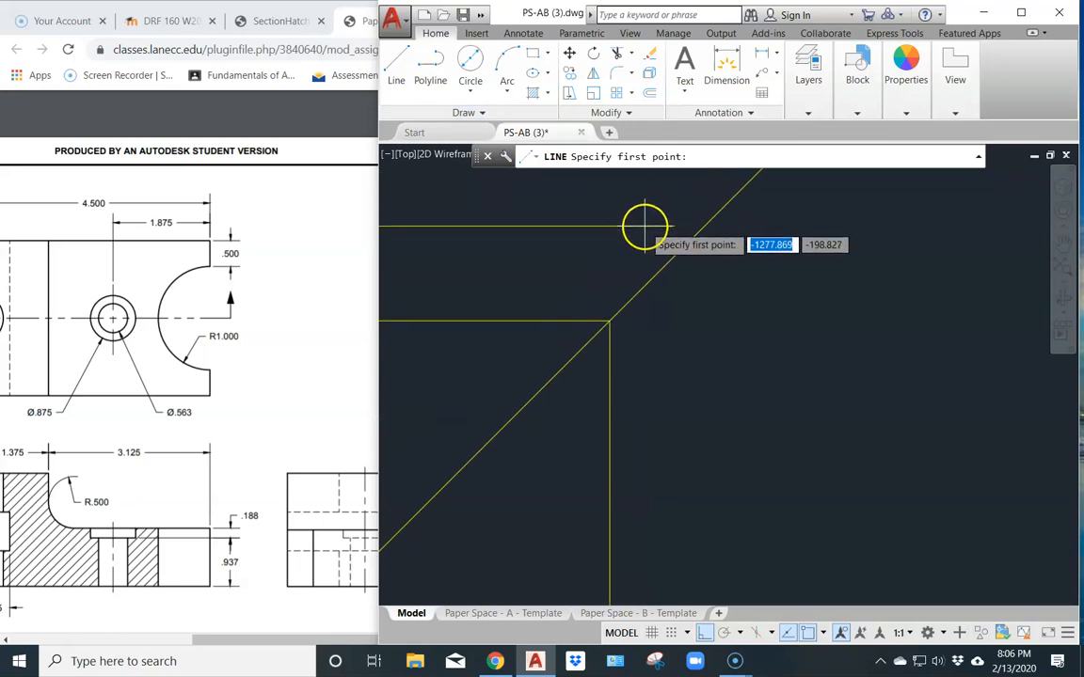
{"action": "key", "text": "Escape"}
{"action": "left_click", "coordinate": [675, 224]}
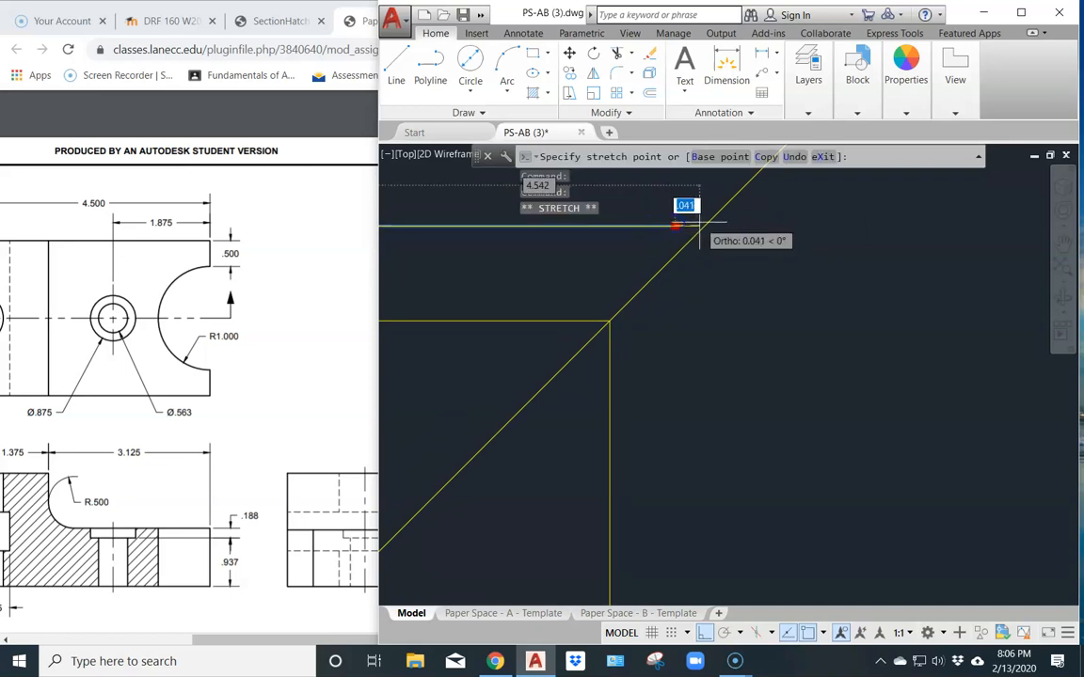
{"action": "left_click", "coordinate": [704, 217]}
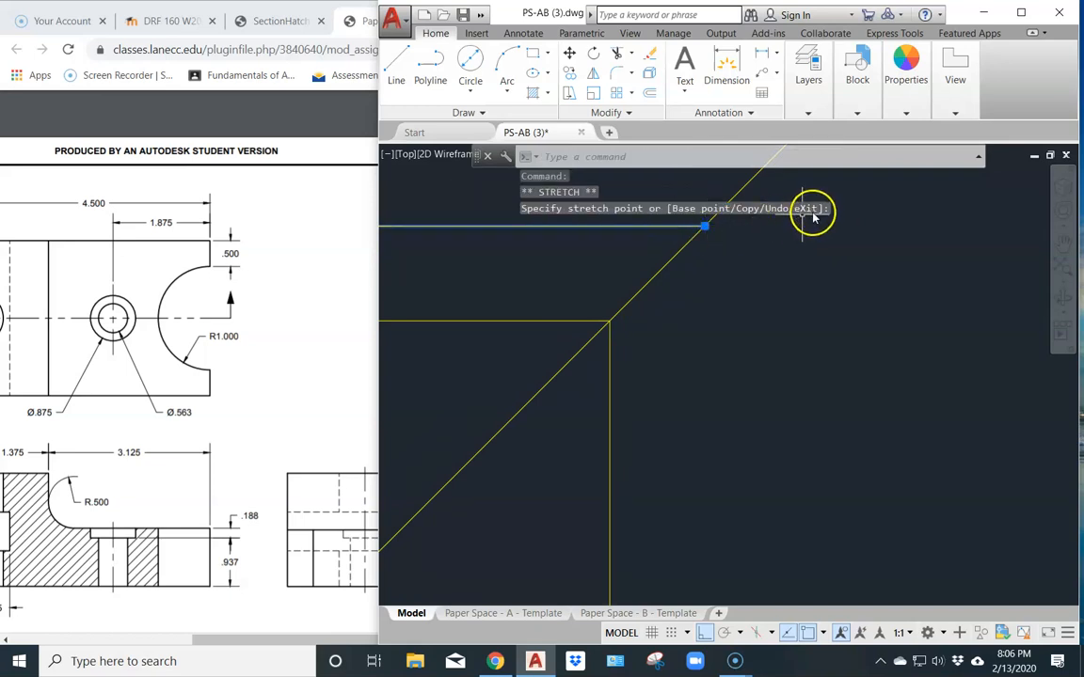
{"action": "key", "text": "Escape"}
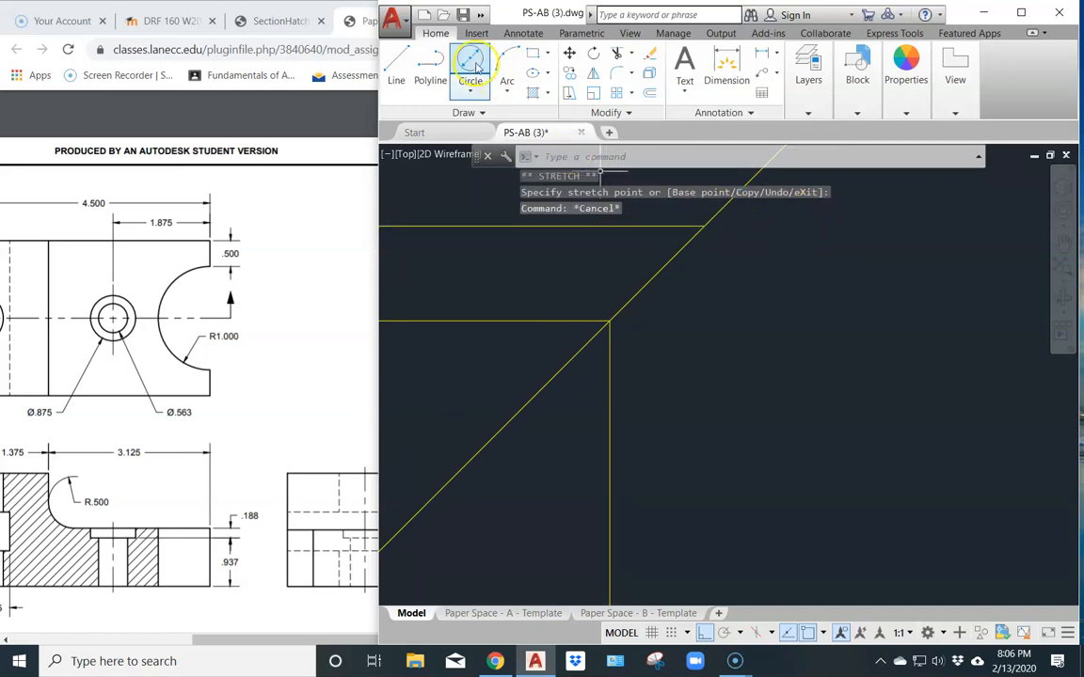
- Draw a vertical construction line from where the inner hole's lower projection meets the miter line to just below the side view
{"action": "left_click", "coordinate": [399, 59]}
{"action": "scroll", "coordinate": [733, 232], "scroll_direction": "up", "scroll_amount": 5}
{"action": "scroll", "coordinate": [690, 364], "scroll_direction": "down", "scroll_amount": 4}
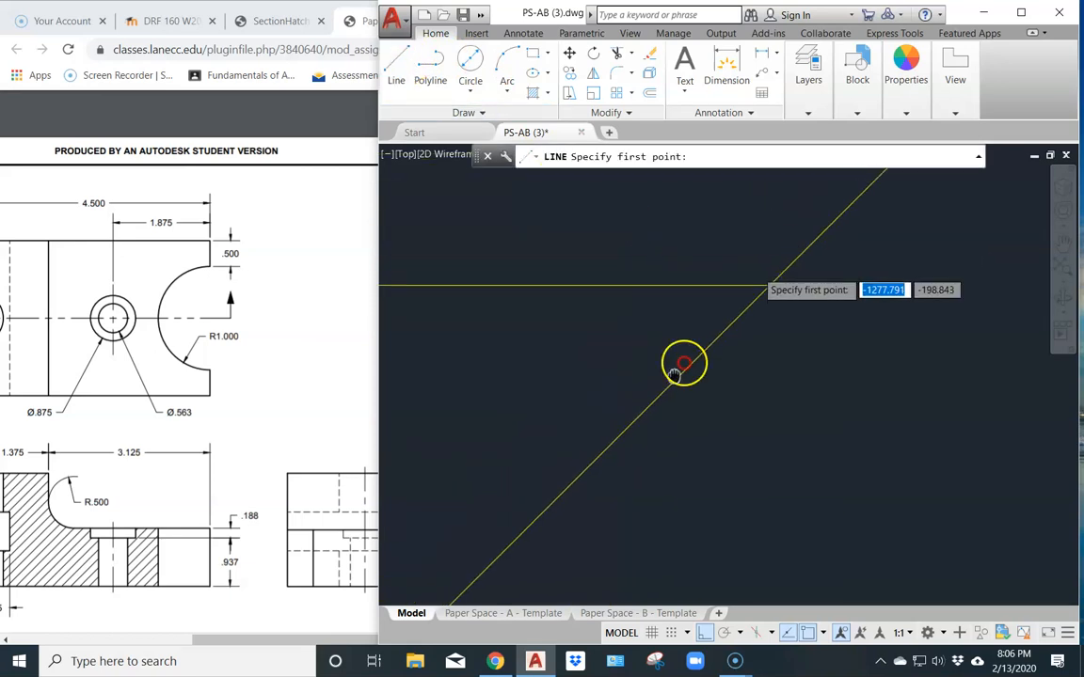
{"action": "left_click", "coordinate": [760, 300]}
{"action": "middle_click_drag", "start_coordinate": [760, 345], "coordinate": [760, 400]}
{"action": "scroll", "coordinate": [742, 520], "scroll_direction": "down", "scroll_amount": 3}
{"action": "middle_click_drag", "start_coordinate": [742, 527], "coordinate": [769, 172]}
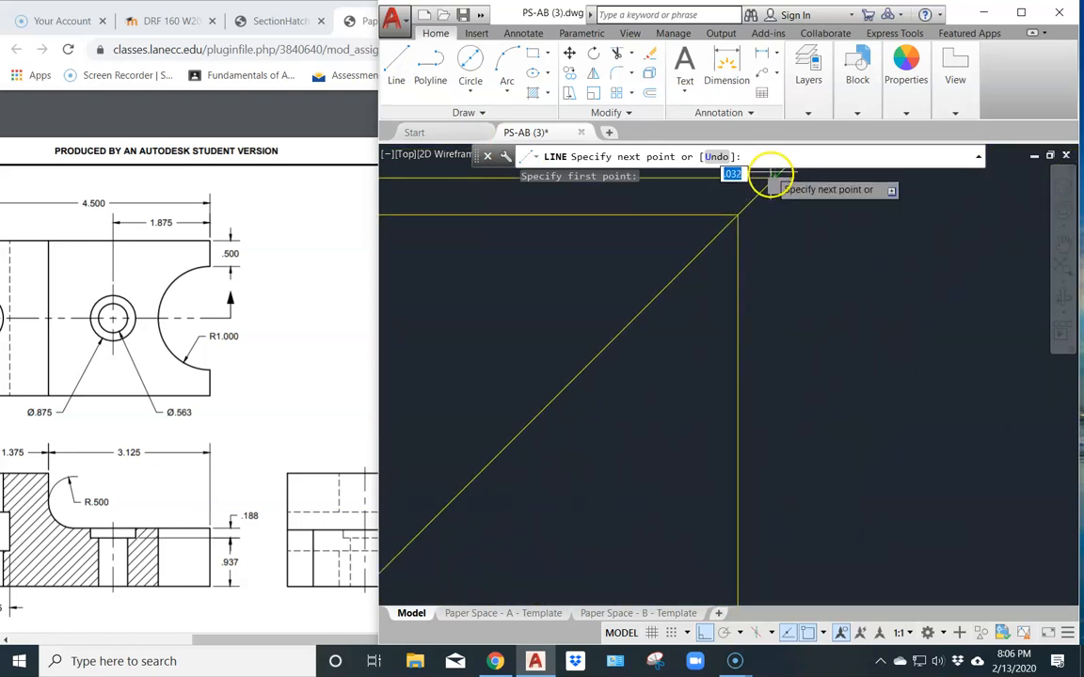
{"action": "scroll", "coordinate": [781, 464], "scroll_direction": "down", "scroll_amount": 4}
{"action": "middle_click_drag", "start_coordinate": [793, 576], "coordinate": [797, 291]}
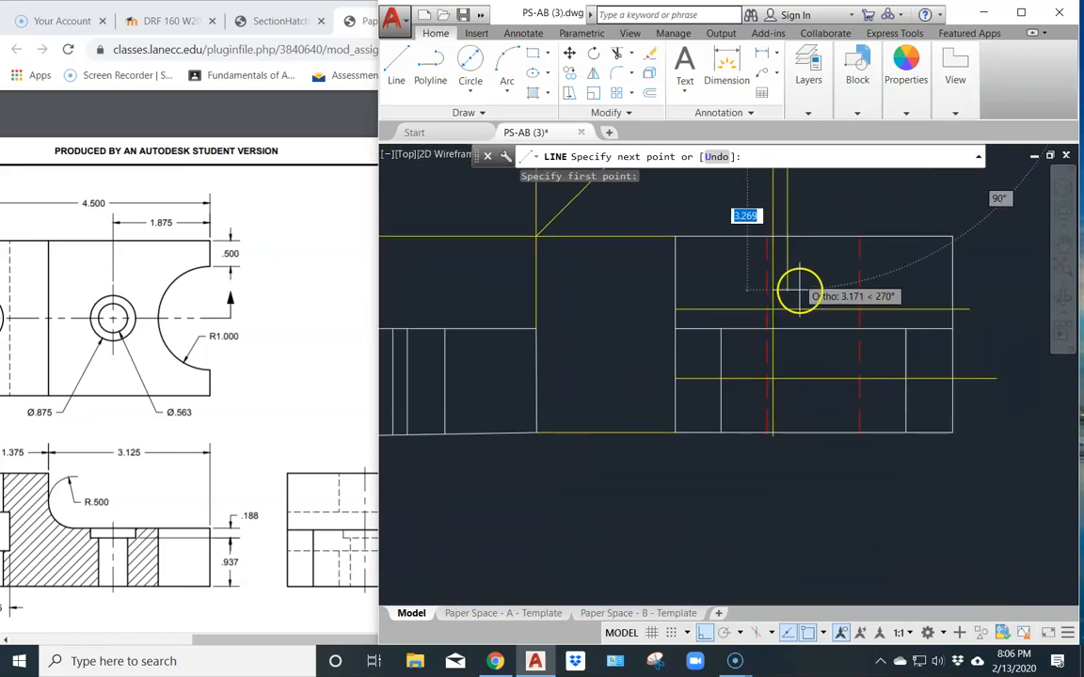
{"action": "left_click", "coordinate": [830, 449]}
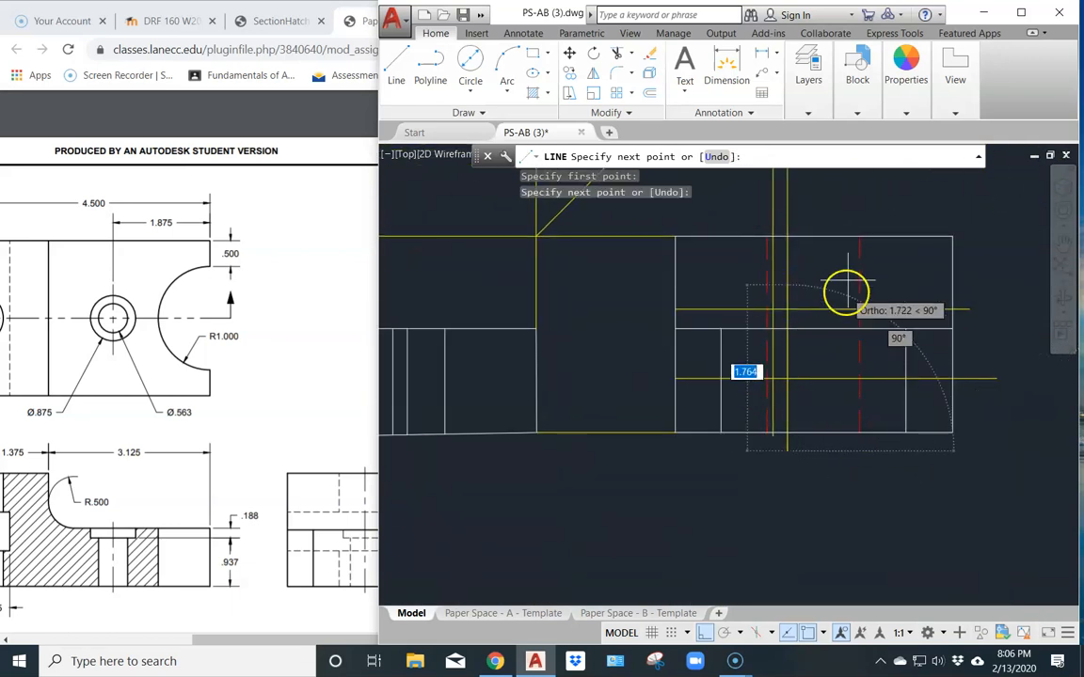
{"action": "key", "text": "Escape"}
- Draw a vertical construction line about 6.65 long from the inner hole's upper projection at the miter line down past the side view
{"action": "scroll", "coordinate": [787, 215], "scroll_direction": "up", "scroll_amount": 5}
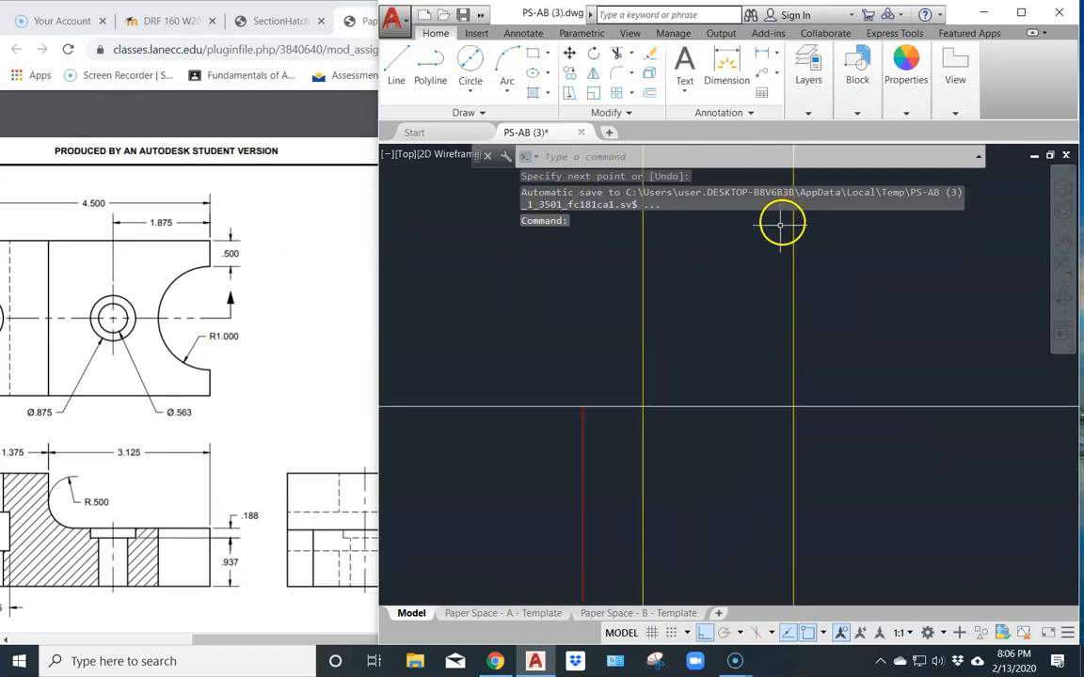
{"action": "middle_click_drag", "start_coordinate": [769, 249], "coordinate": [737, 355]}
{"action": "scroll", "coordinate": [737, 355], "scroll_direction": "down", "scroll_amount": 4}
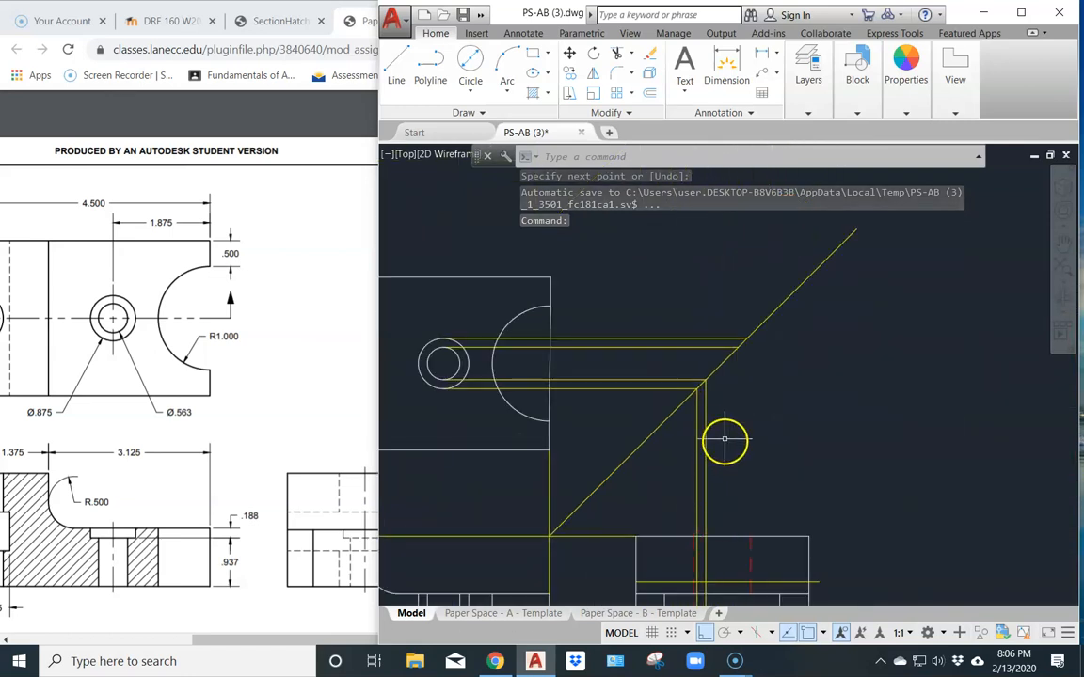
{"action": "key", "text": "l"}
{"action": "key", "text": "Return"}
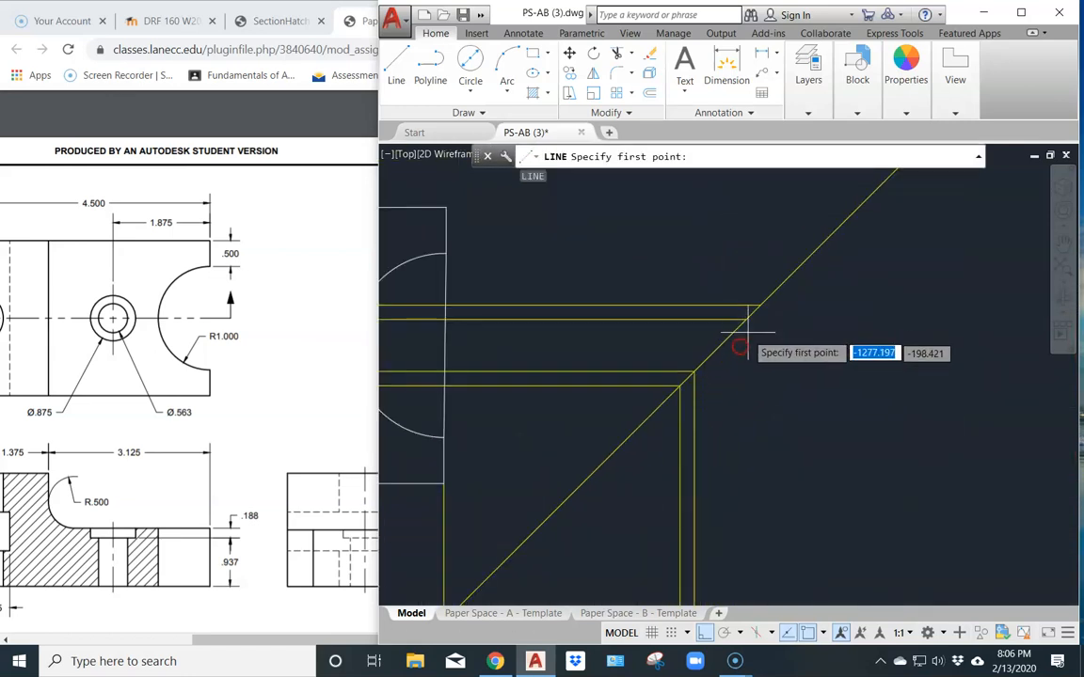
{"action": "left_click", "coordinate": [747, 318]}
{"action": "scroll", "coordinate": [769, 489], "scroll_direction": "down", "scroll_amount": 6}
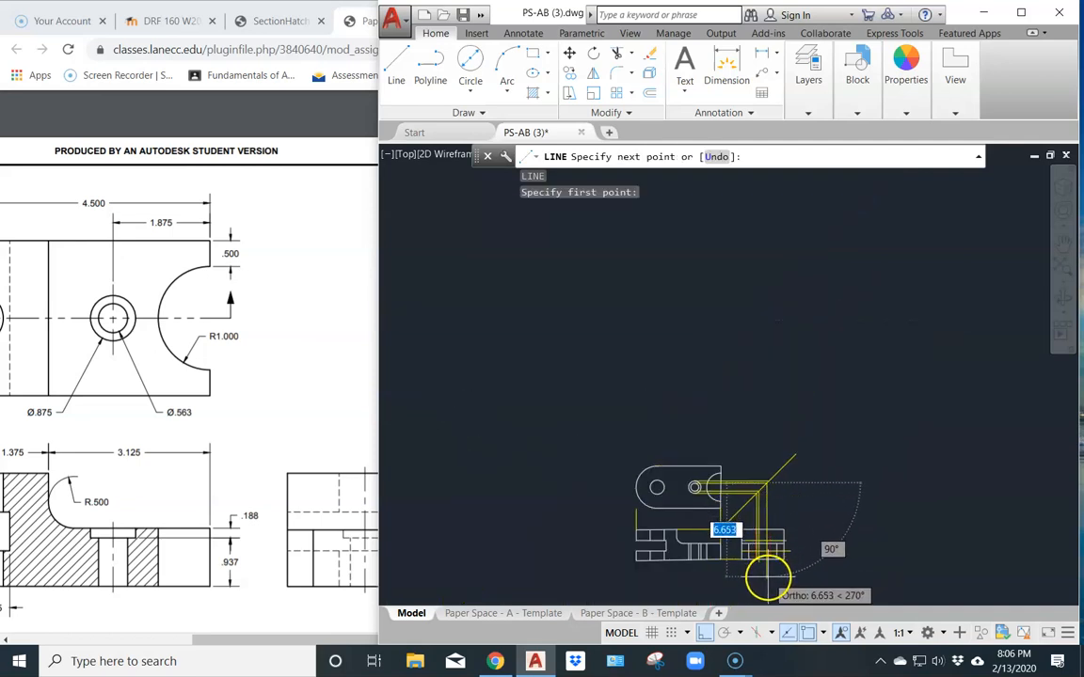
{"action": "left_click", "coordinate": [769, 579]}
{"action": "key", "text": "Return"}
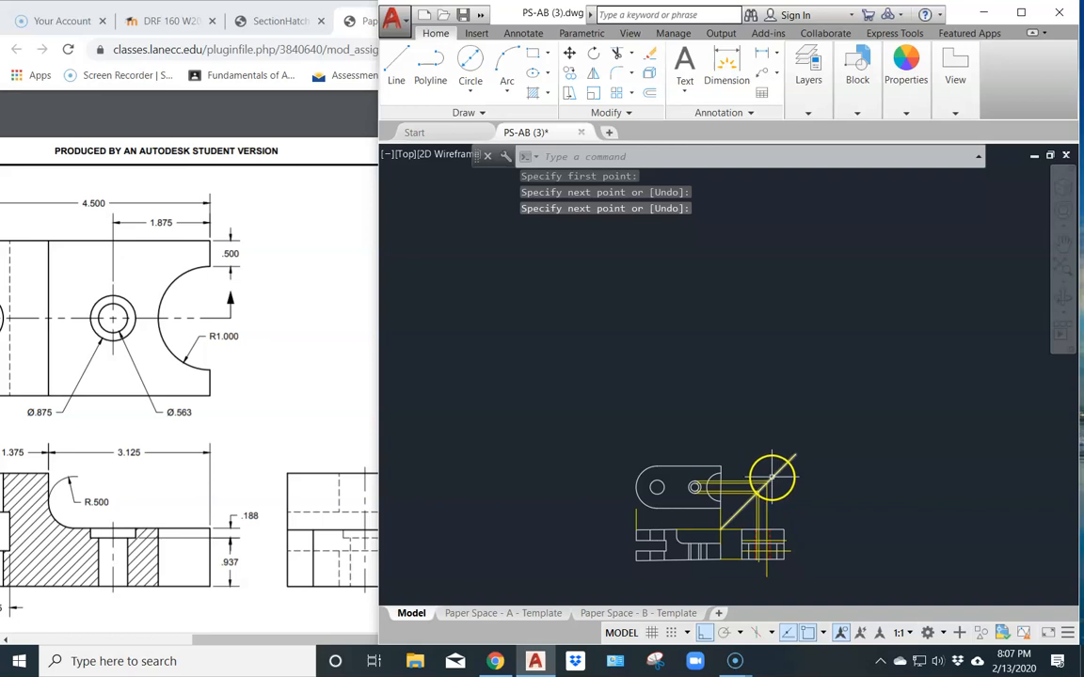
- Draw a vertical construction line from the counterbore's upper projection at the miter line down past the side view's bottom edge
{"action": "scroll", "coordinate": [771, 480], "scroll_direction": "up", "scroll_amount": 5}
{"action": "key", "text": "Return"}
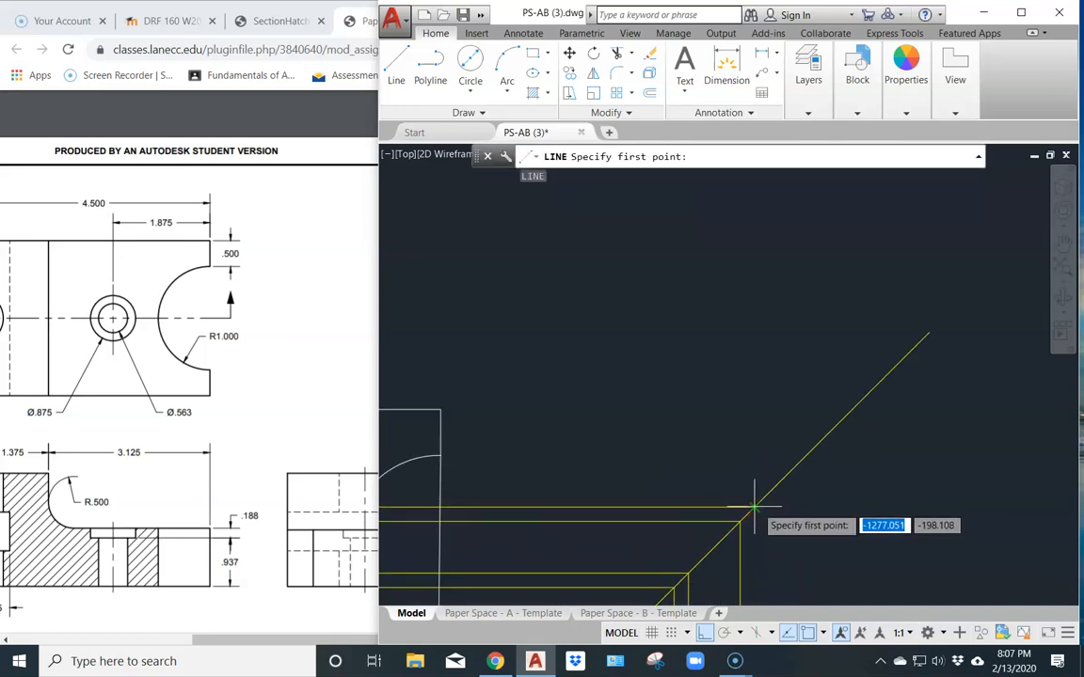
{"action": "left_click", "coordinate": [753, 508]}
{"action": "scroll", "coordinate": [759, 545], "scroll_direction": "down", "scroll_amount": 5}
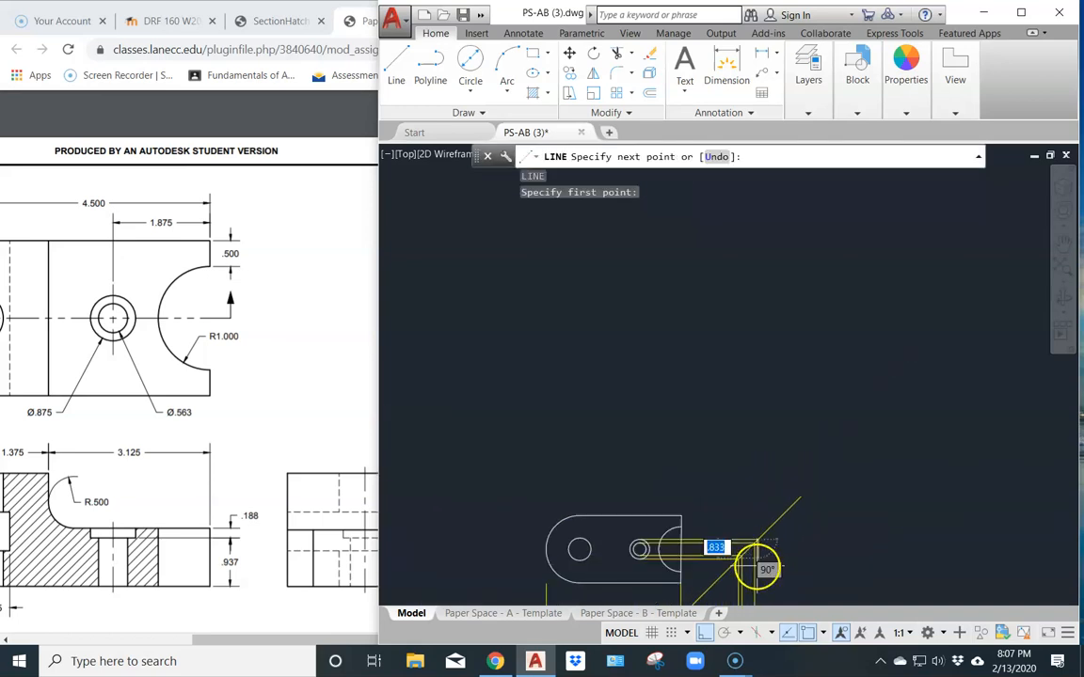
{"action": "middle_click_drag", "start_coordinate": [757, 583], "coordinate": [745, 308]}
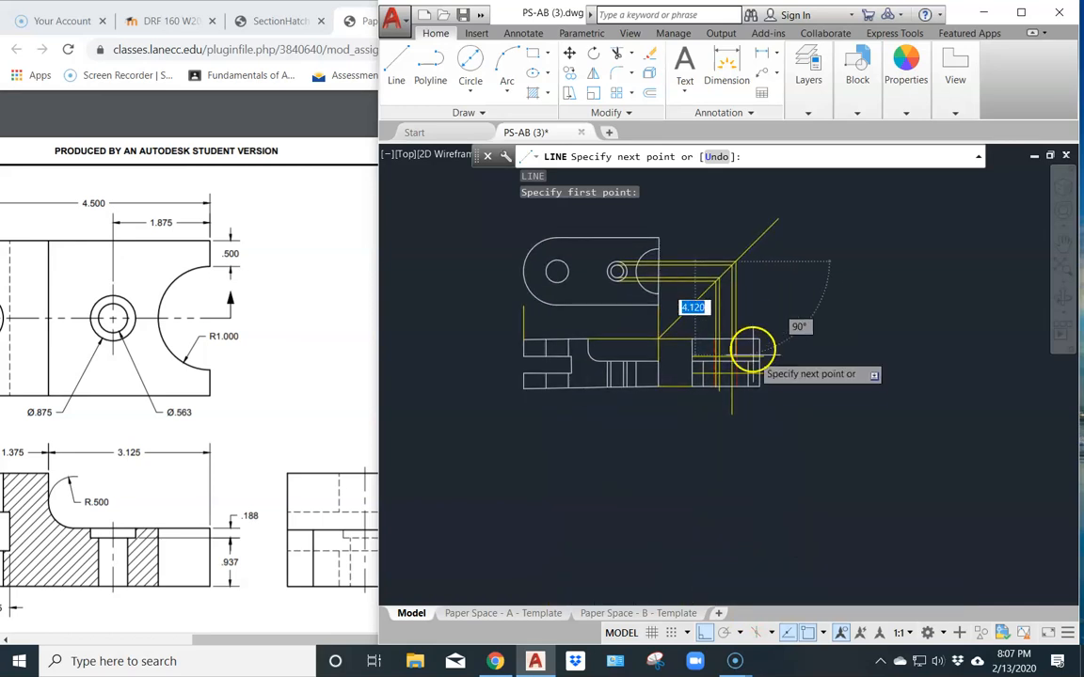
{"action": "left_click", "coordinate": [735, 410]}
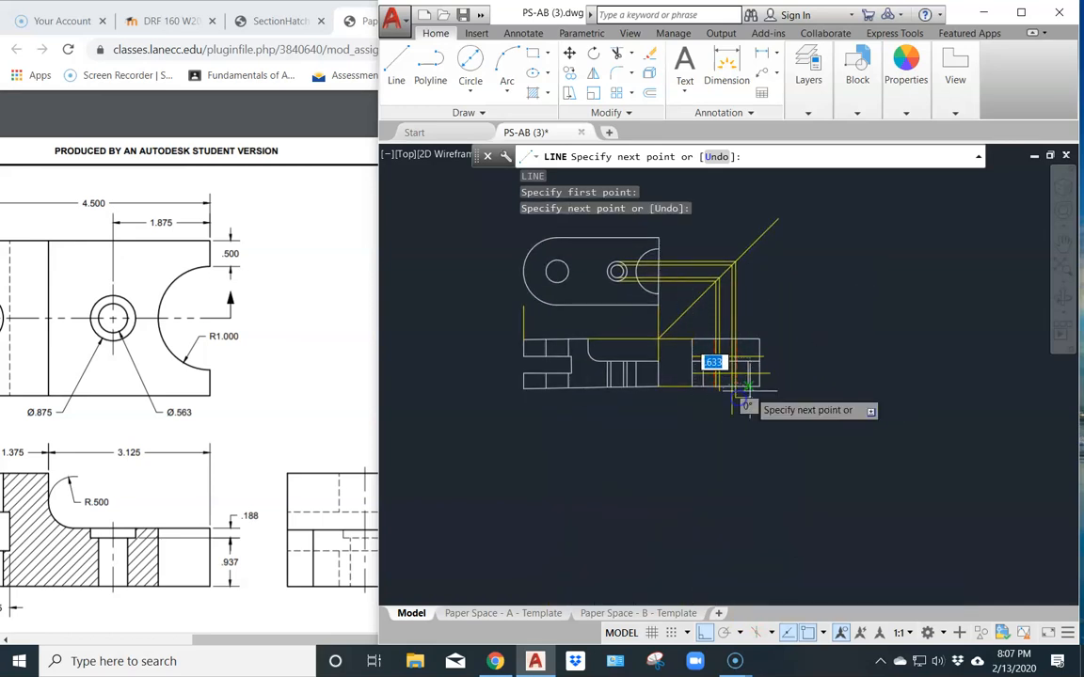
{"action": "key", "text": "Return"}
- Make Hidden Lines the current layer and draw the slot's upper hidden line across the side view's full width
{"action": "scroll", "coordinate": [699, 340], "scroll_direction": "up", "scroll_amount": 5}
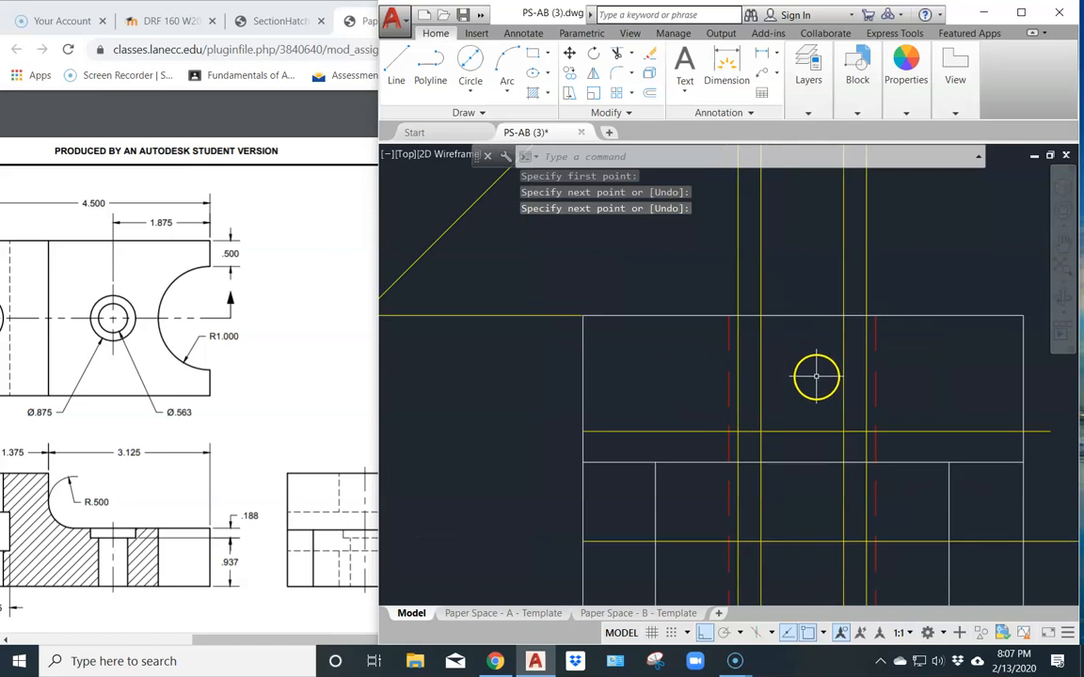
{"action": "scroll", "coordinate": [785, 406], "scroll_direction": "down", "scroll_amount": 3}
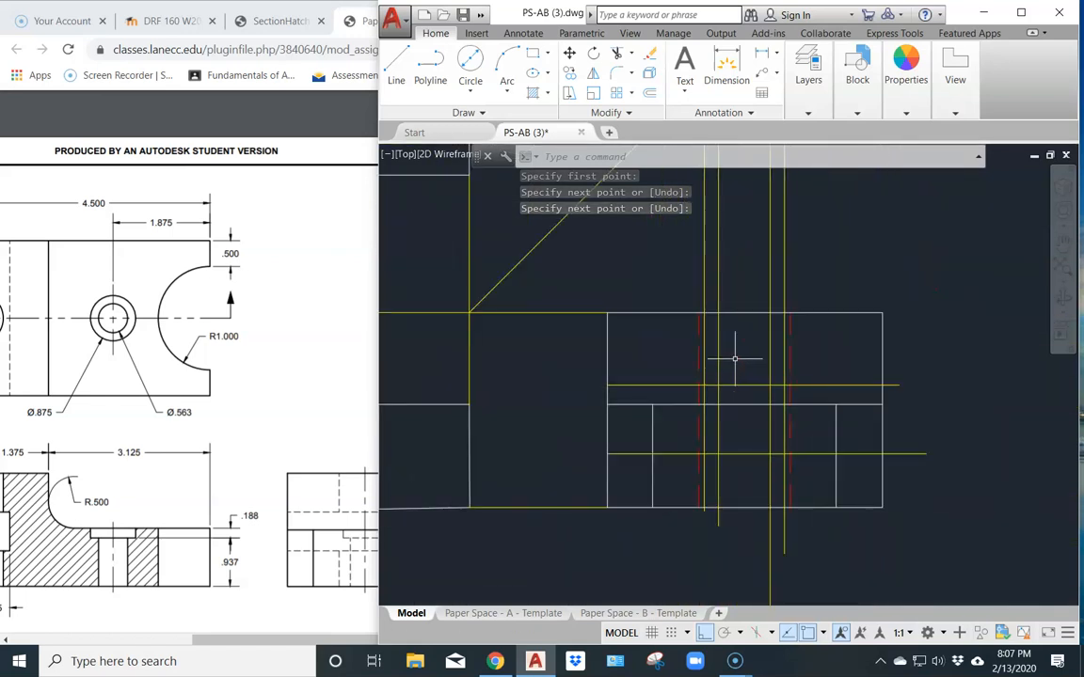
{"action": "left_click", "coordinate": [810, 101]}
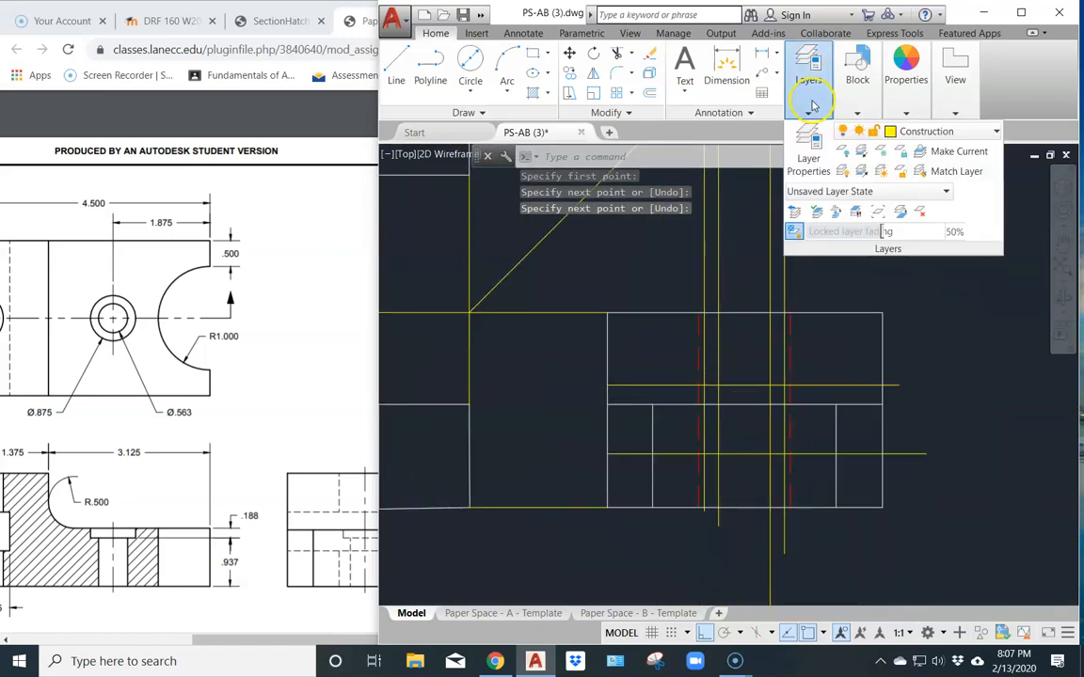
{"action": "left_click", "coordinate": [947, 133]}
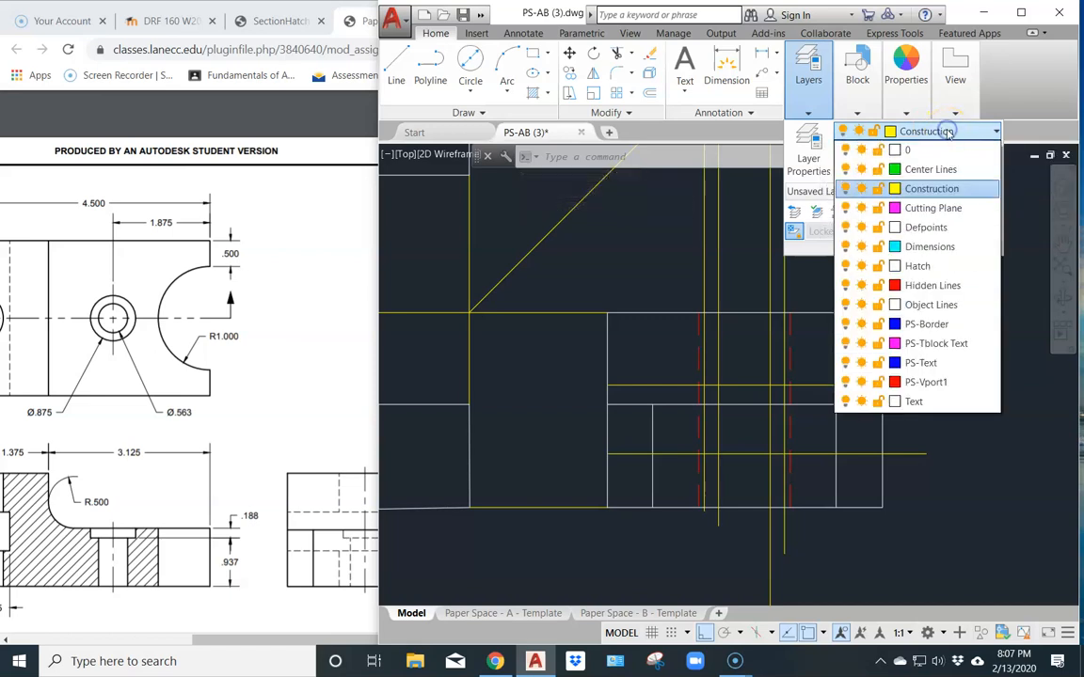
{"action": "left_click", "coordinate": [941, 285]}
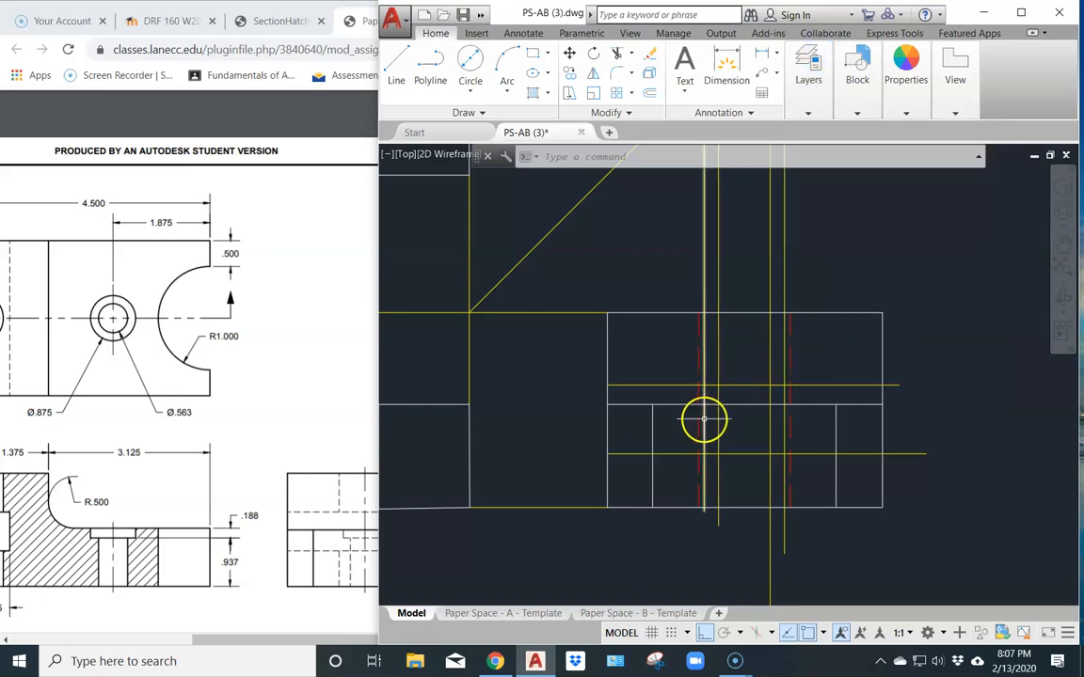
{"action": "scroll", "coordinate": [702, 414], "scroll_direction": "up", "scroll_amount": 3}
{"action": "scroll", "coordinate": [417, 151], "scroll_direction": "down", "scroll_amount": 2}
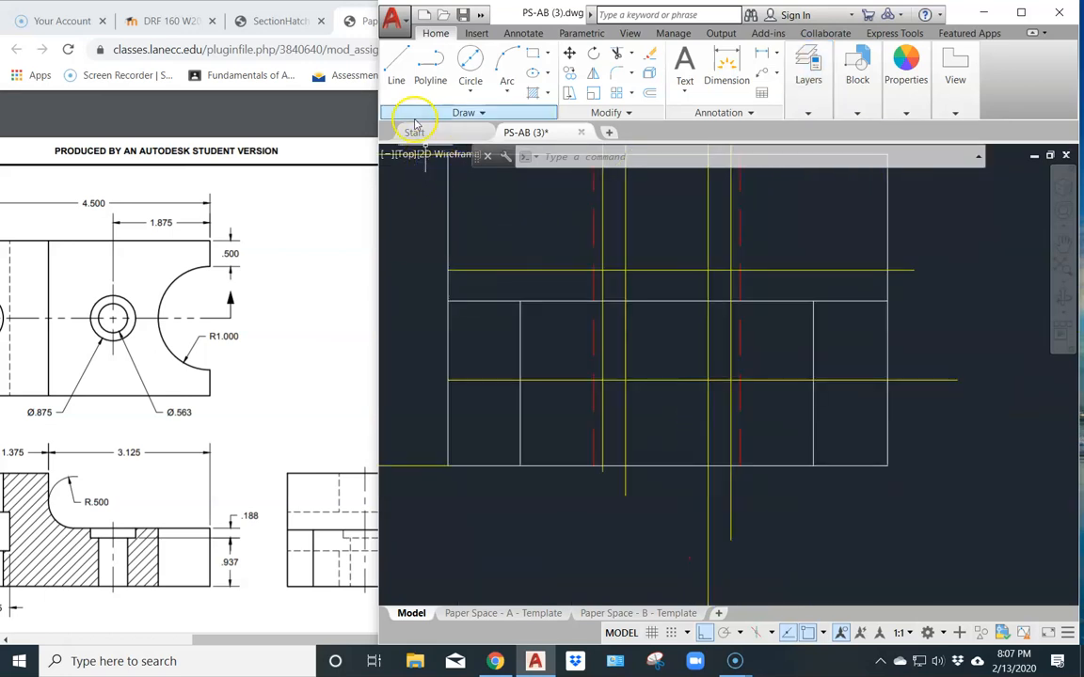
{"action": "left_click", "coordinate": [396, 66]}
{"action": "left_click", "coordinate": [449, 271]}
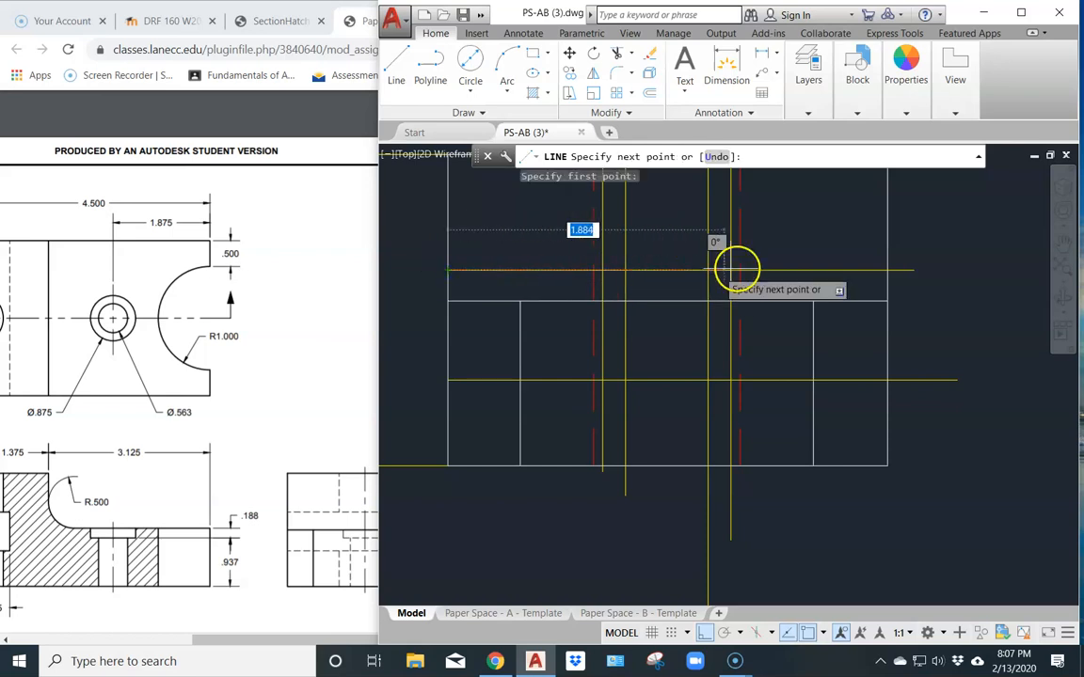
{"action": "left_click", "coordinate": [886, 271]}
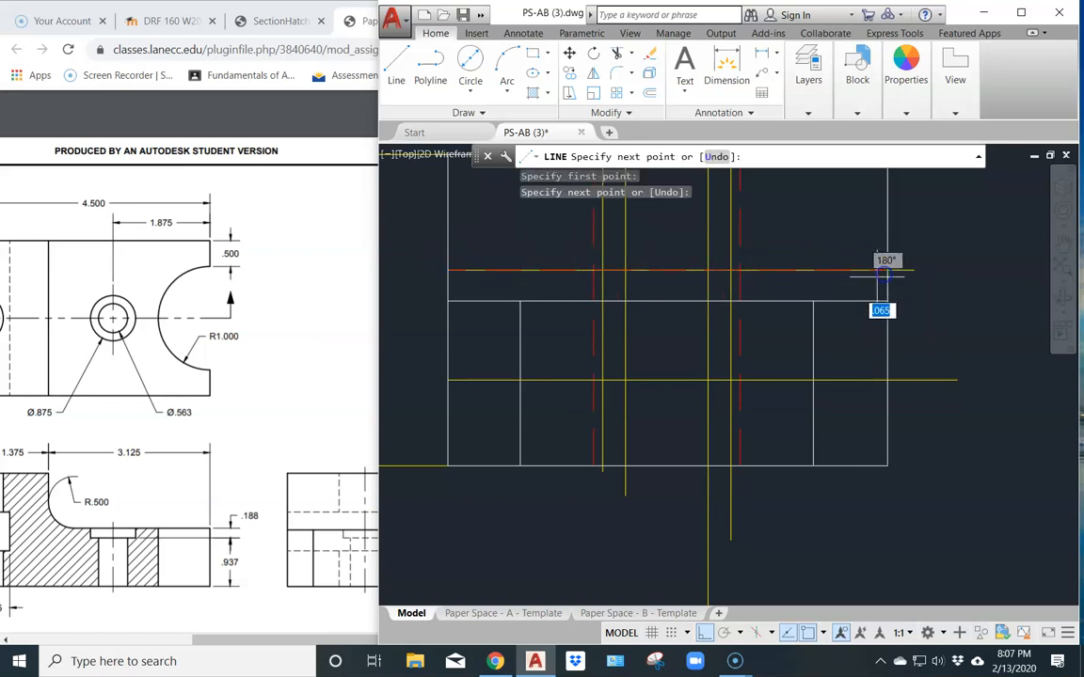
{"action": "key", "text": "Return"}
- Draw the slot's lower hidden line along its projection, from the side view's left edge to its right edge
{"action": "key", "text": "Return"}
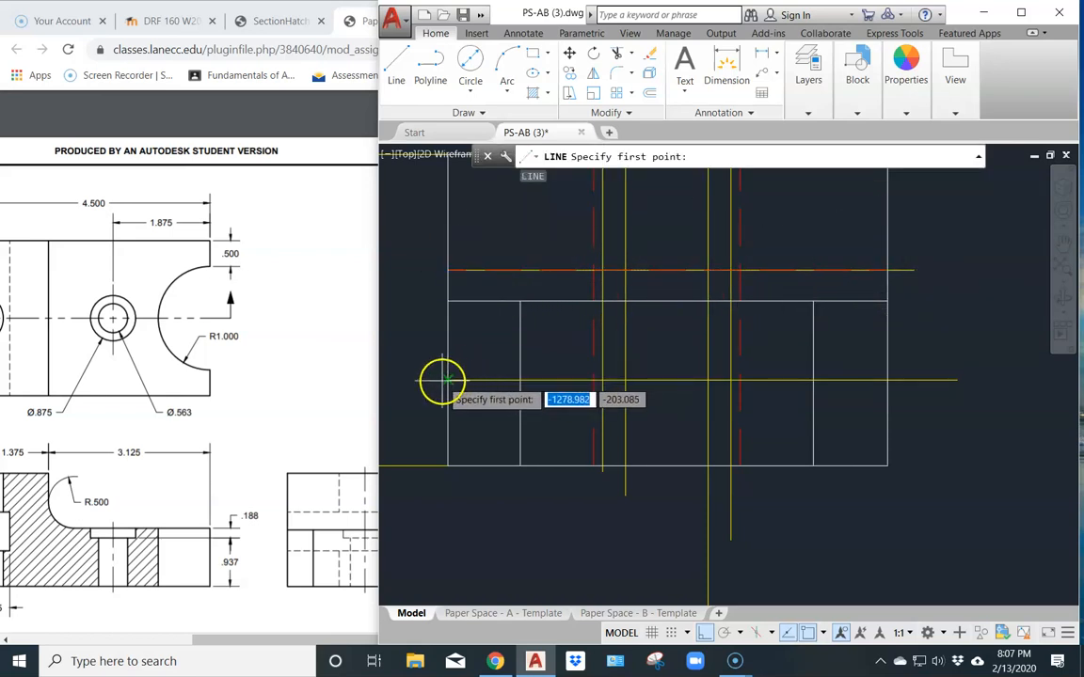
{"action": "left_click", "coordinate": [449, 380]}
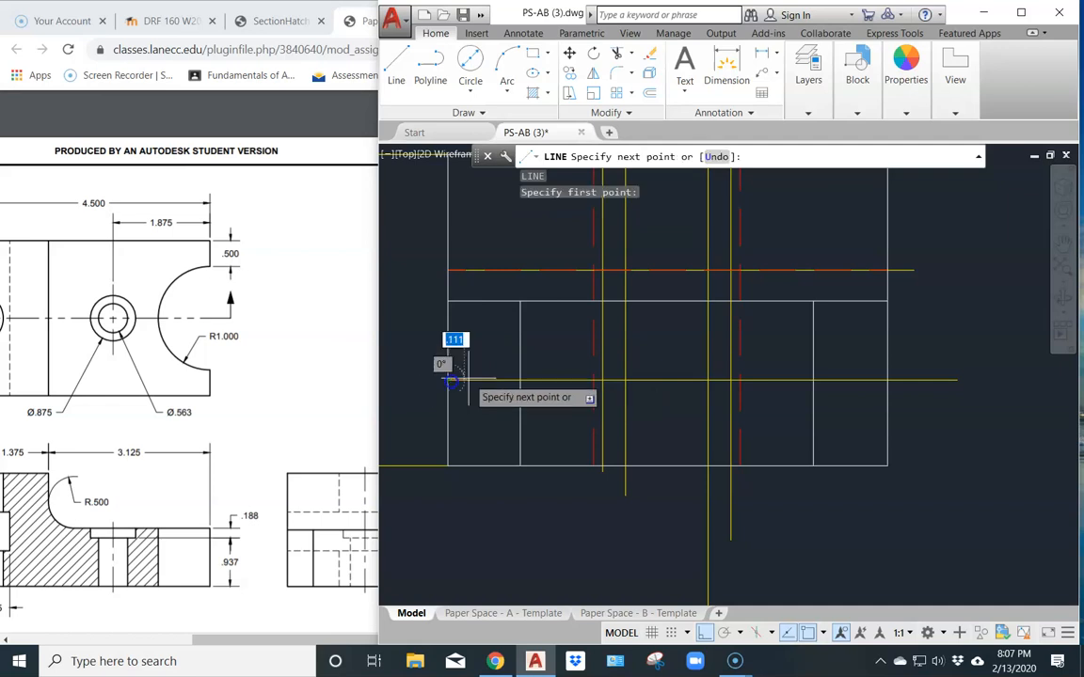
{"action": "left_click", "coordinate": [887, 380]}
{"action": "key", "text": "Return"}
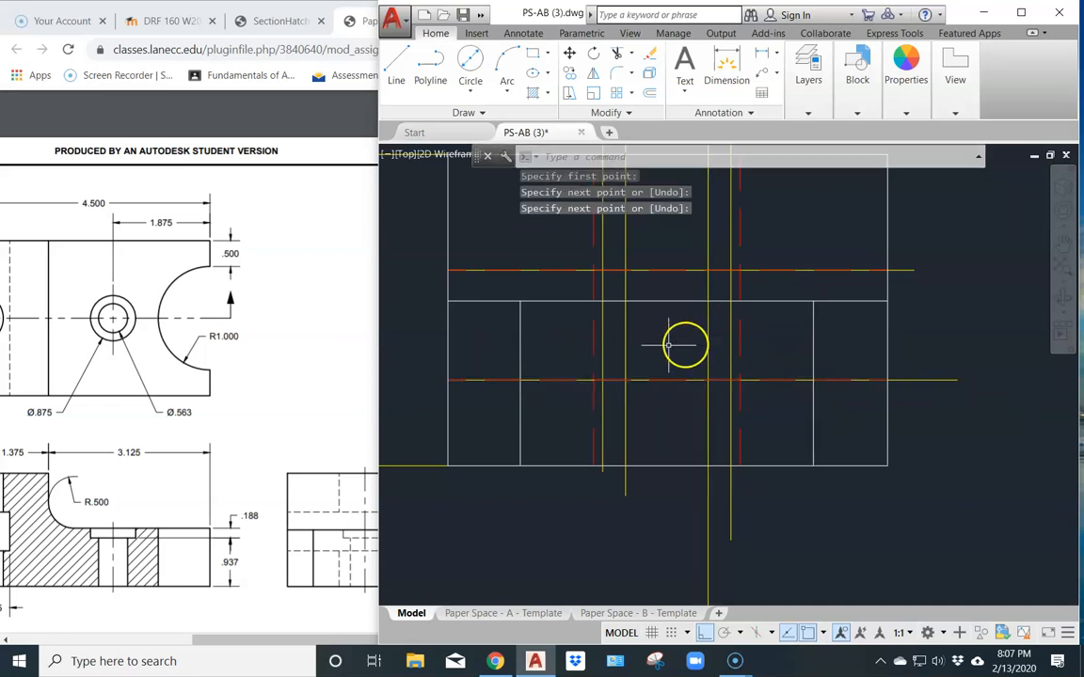
- Draw two vertical hidden lines along the left projections of the counterbore and inner hole, from the side view's step edge to its bottom edge
{"action": "scroll", "coordinate": [627, 292], "scroll_direction": "down", "scroll_amount": 4}
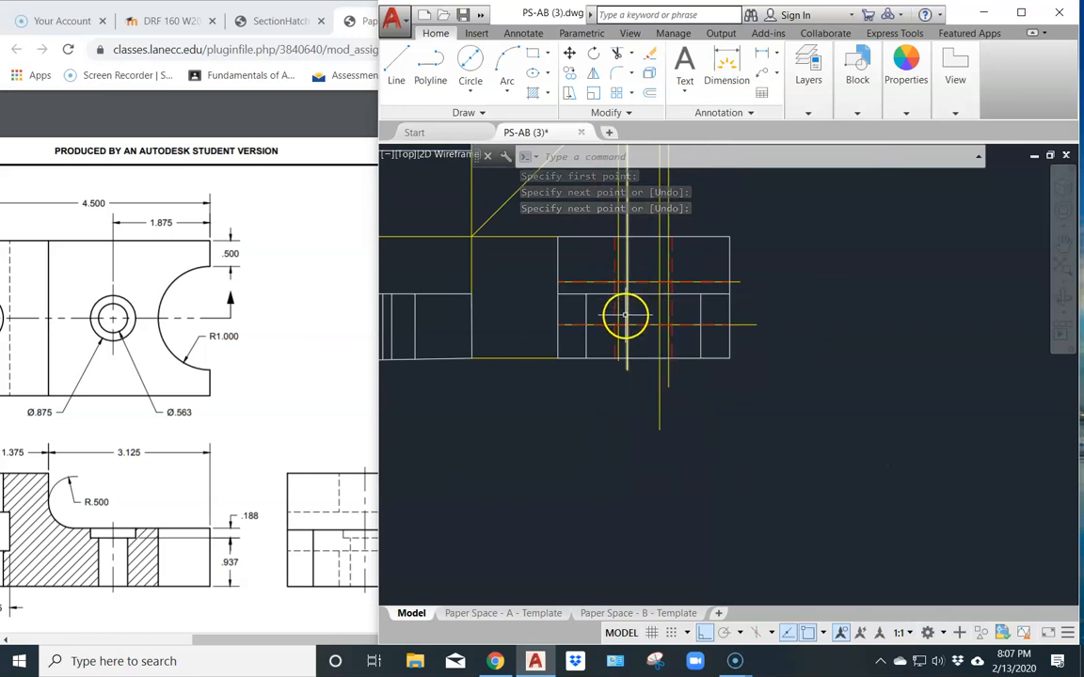
{"action": "scroll", "coordinate": [625, 316], "scroll_direction": "up", "scroll_amount": 4}
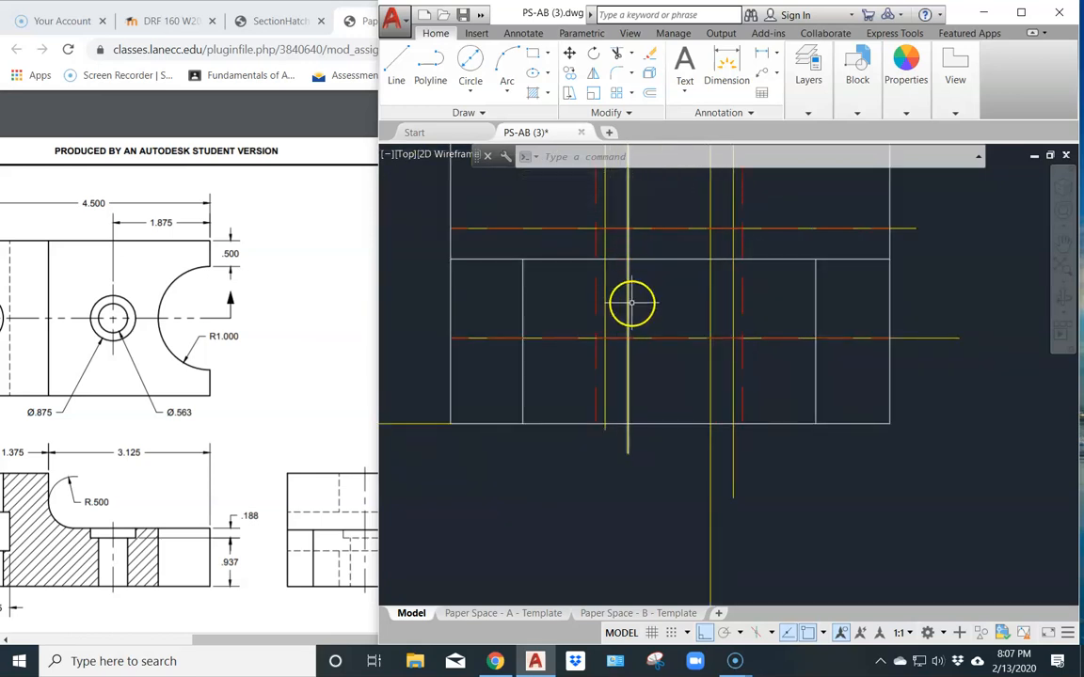
{"action": "type", "text": "l"}
{"action": "key", "text": "Return"}
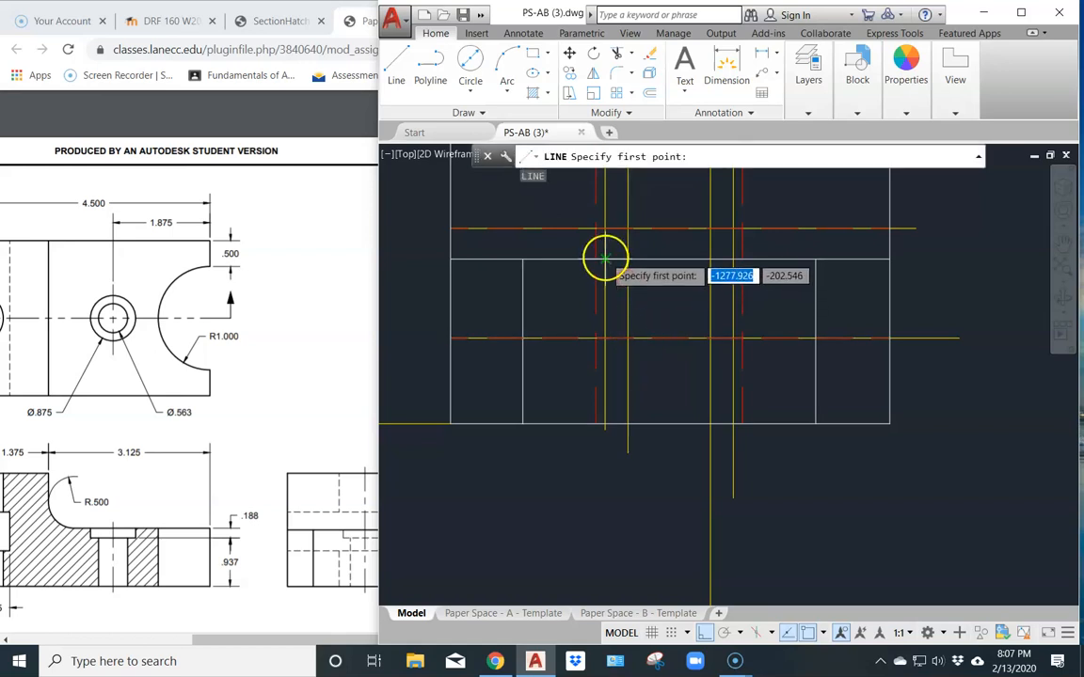
{"action": "left_click", "coordinate": [605, 256]}
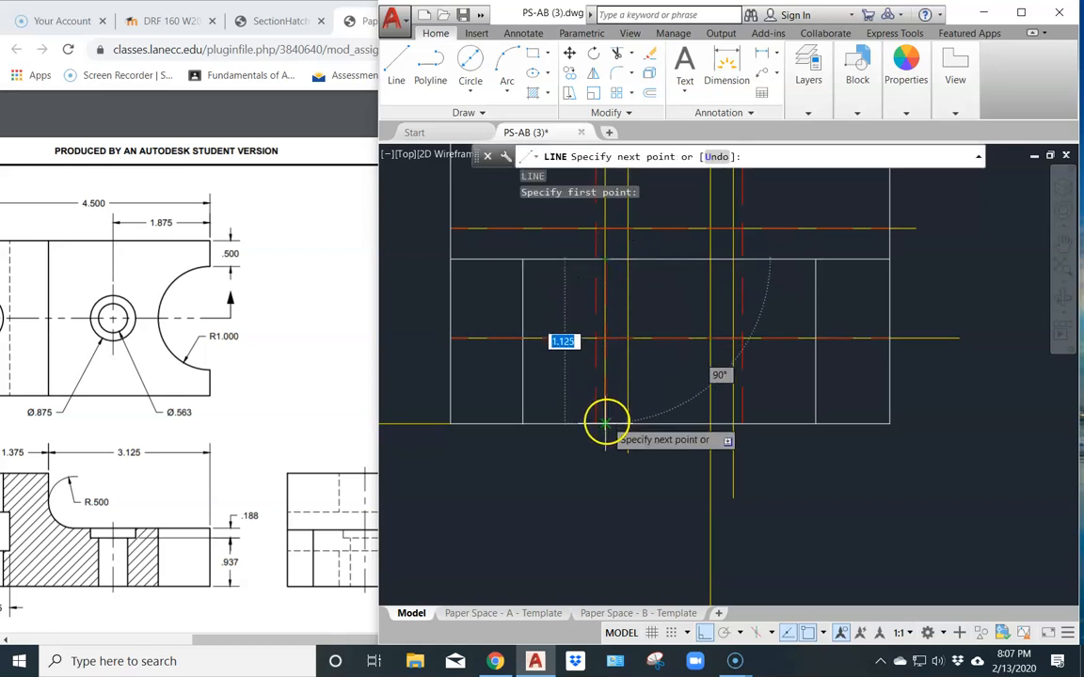
{"action": "left_click", "coordinate": [605, 423]}
{"action": "key", "text": "Return"}
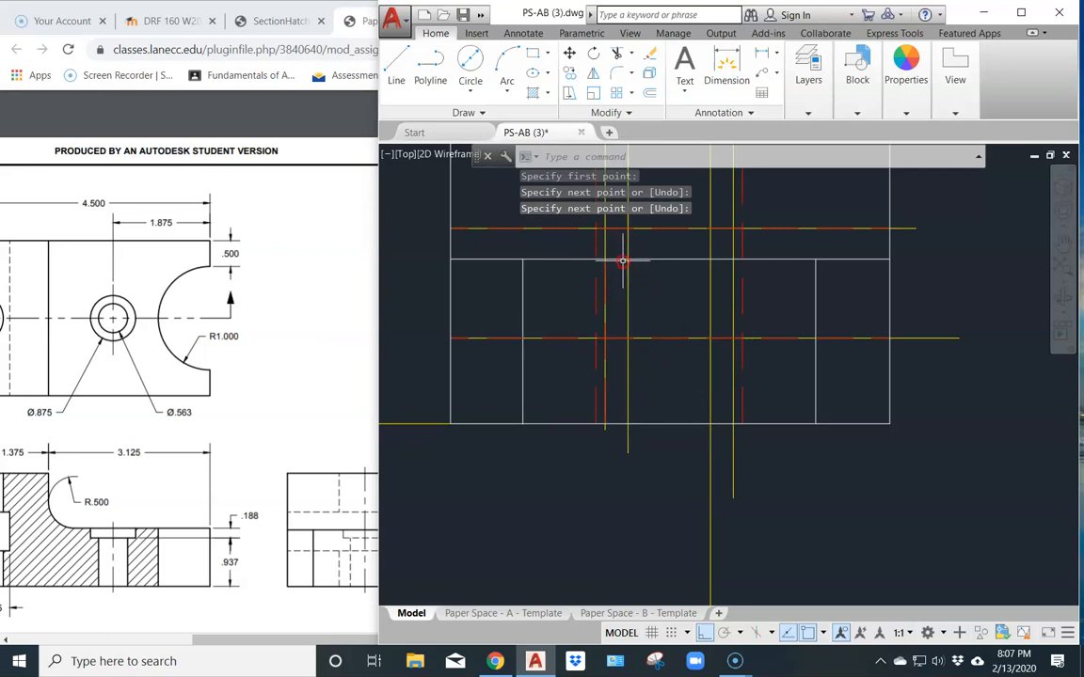
{"action": "key", "text": "Return"}
{"action": "left_click", "coordinate": [624, 259]}
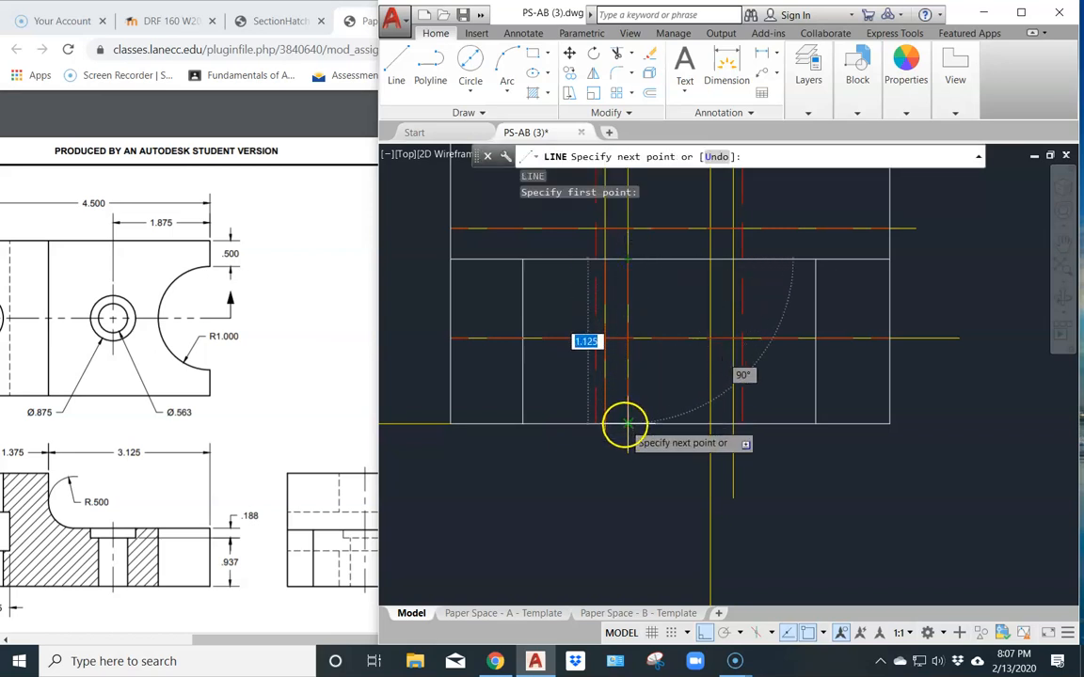
{"action": "left_click", "coordinate": [625, 424]}
{"action": "key", "text": "Return"}
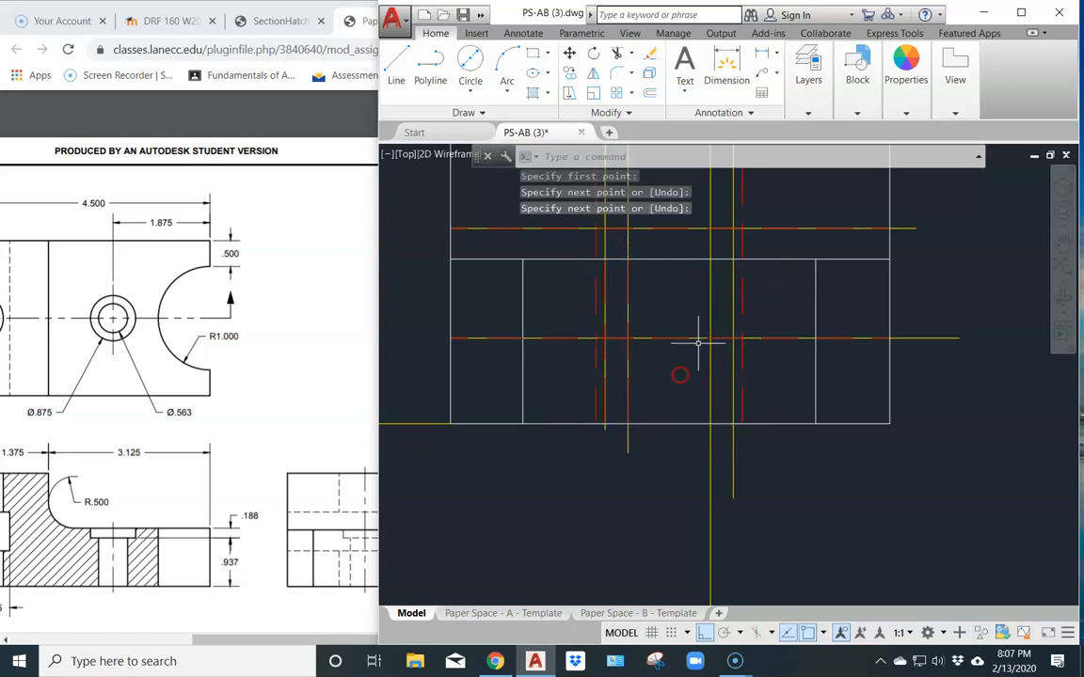
- Draw two vertical hidden lines along the right projections of the inner hole and counterbore, from the step edge to the bottom edge
{"action": "key", "text": "Return"}
{"action": "left_click", "coordinate": [711, 259]}
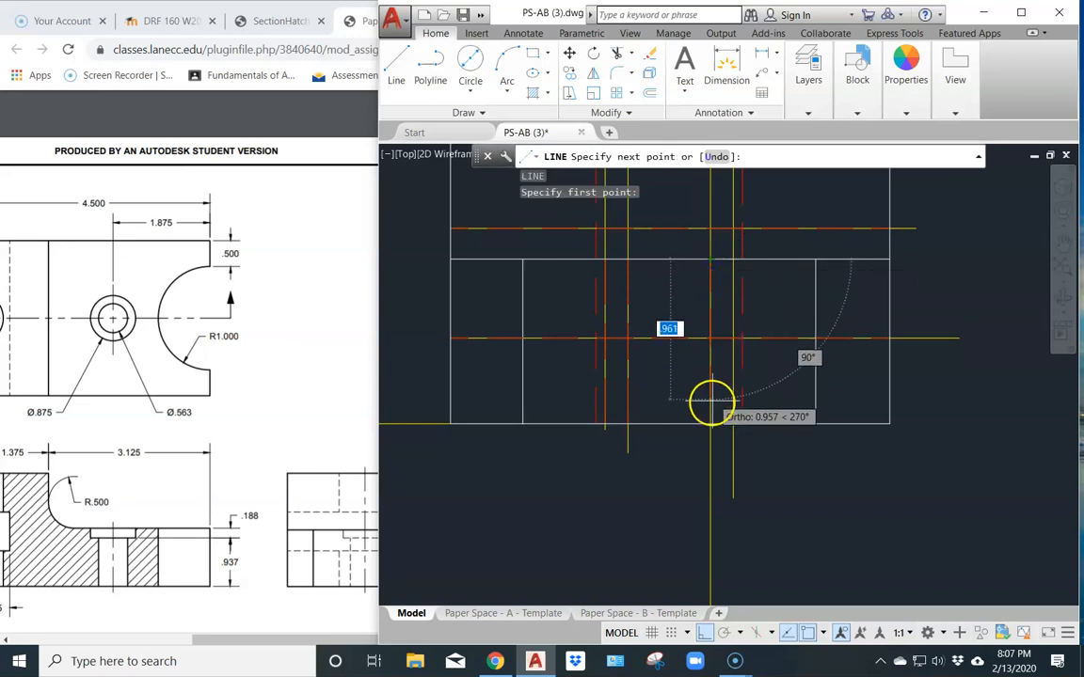
{"action": "left_click", "coordinate": [708, 423]}
{"action": "key", "text": "Return"}
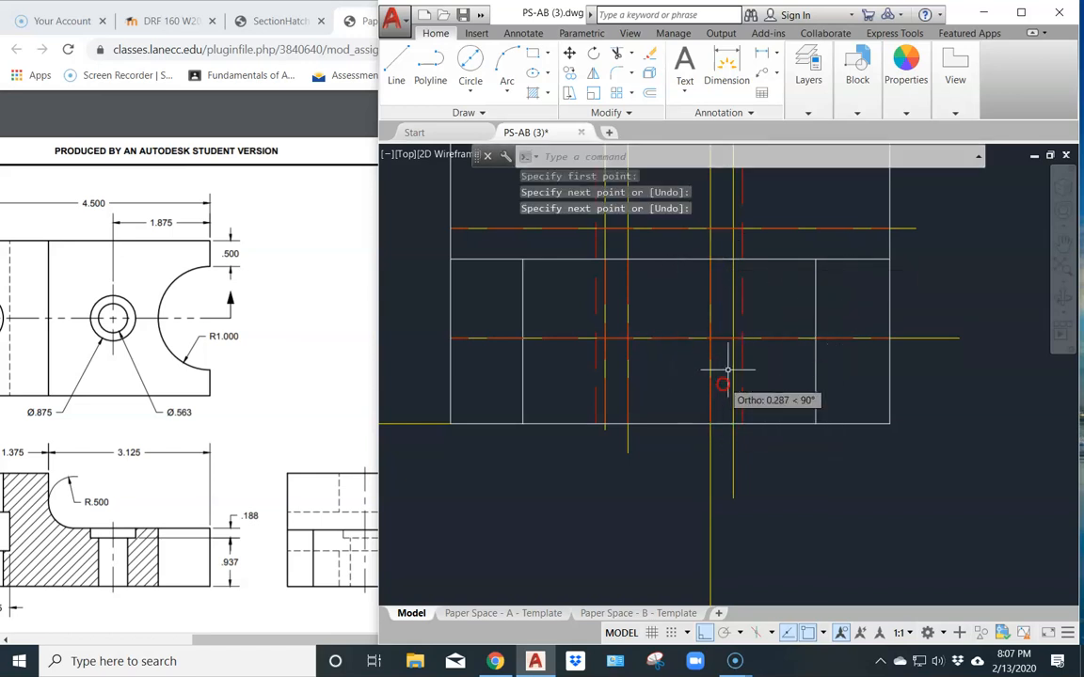
{"action": "key", "text": "Return"}
{"action": "left_click", "coordinate": [734, 259]}
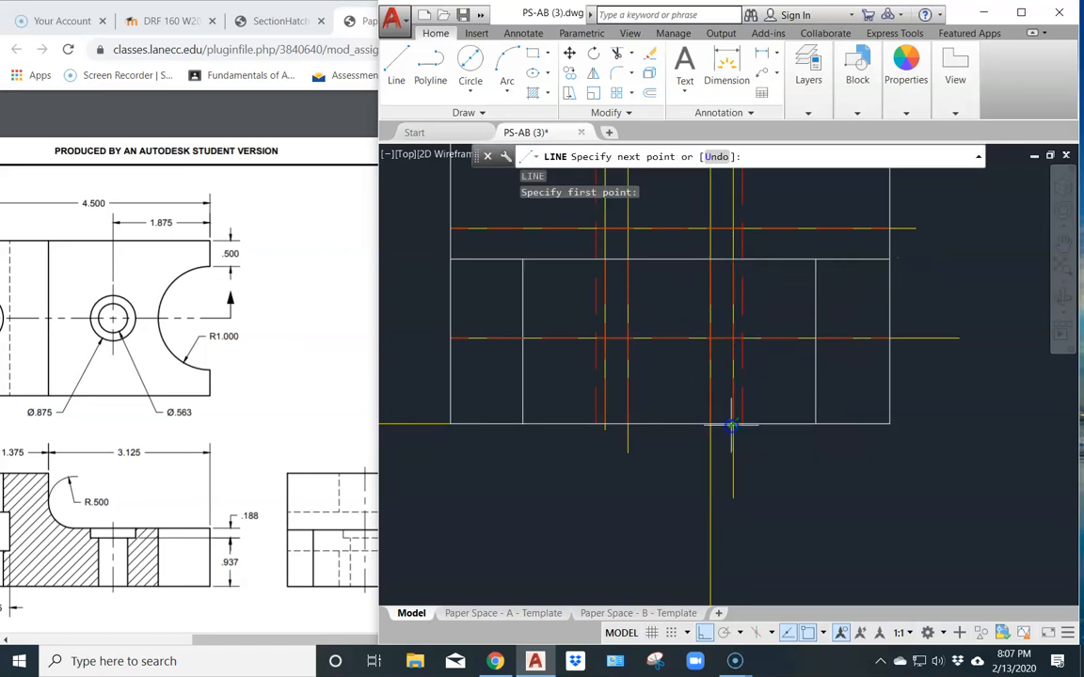
{"action": "left_click", "coordinate": [734, 423]}
{"action": "key", "text": "Return"}
- Draw a horizontal hidden line for the counterbore depth from .188 below the front view's right step corner, extending past the side view's counterbore lines
{"action": "scroll", "coordinate": [640, 292], "scroll_direction": "down", "scroll_amount": 4}
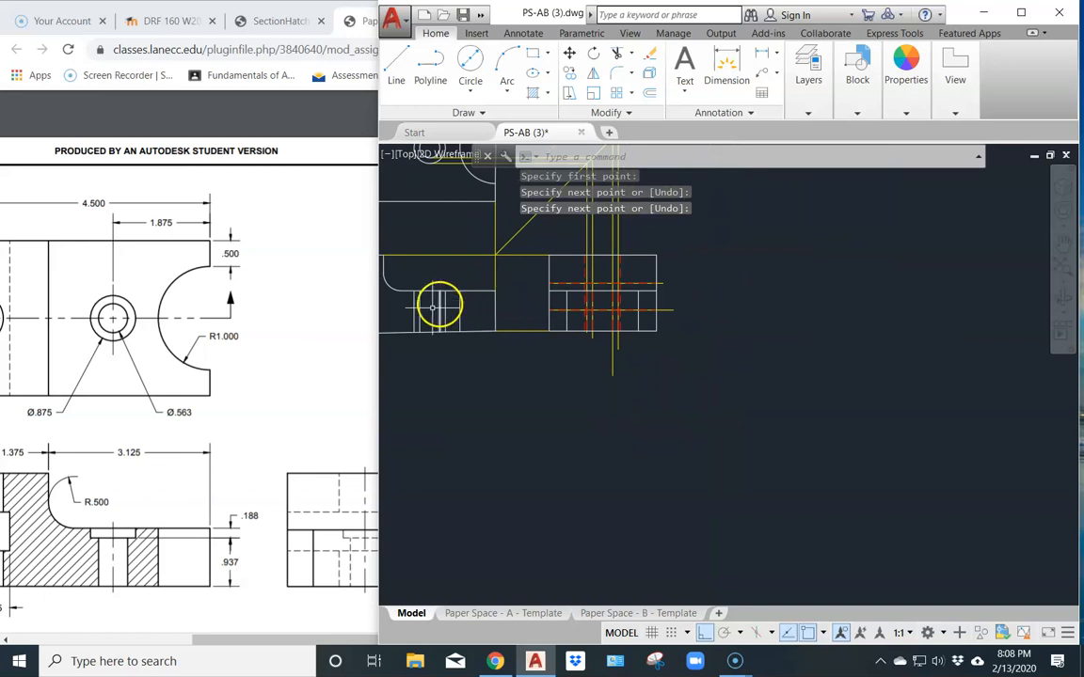
{"action": "middle_click_drag", "start_coordinate": [430, 310], "coordinate": [473, 321]}
{"action": "scroll", "coordinate": [545, 310], "scroll_direction": "down", "scroll_amount": 1}
{"action": "scroll", "coordinate": [545, 311], "scroll_direction": "up", "scroll_amount": 2}
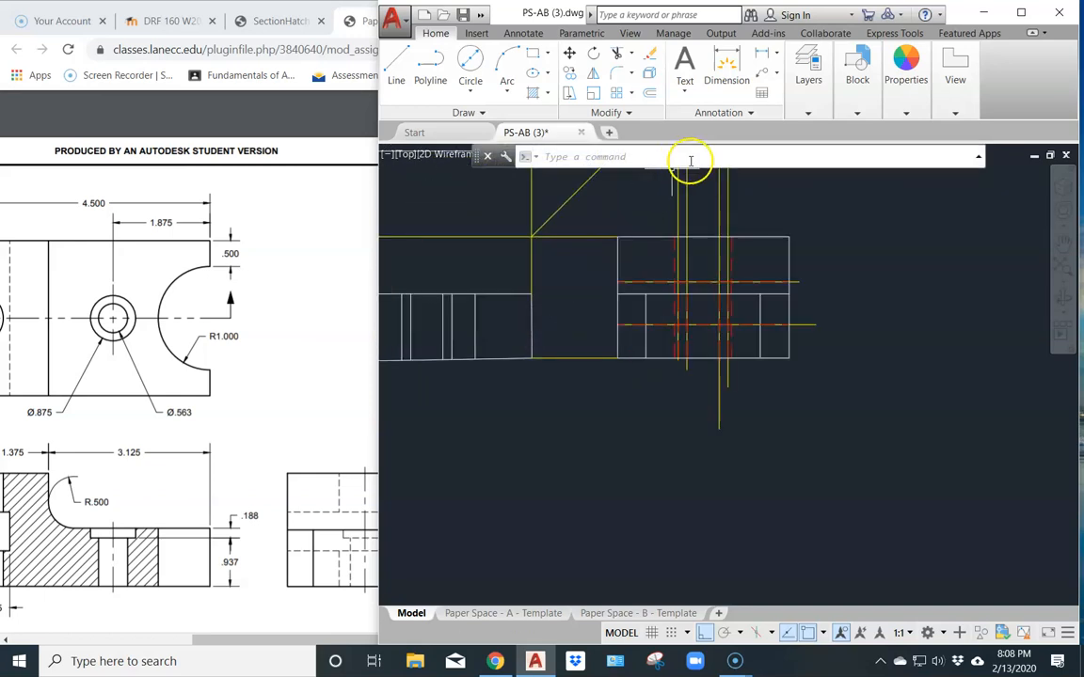
{"action": "scroll", "coordinate": [720, 172], "scroll_direction": "up", "scroll_amount": 2}
{"action": "scroll", "coordinate": [681, 195], "scroll_direction": "down", "scroll_amount": 2}
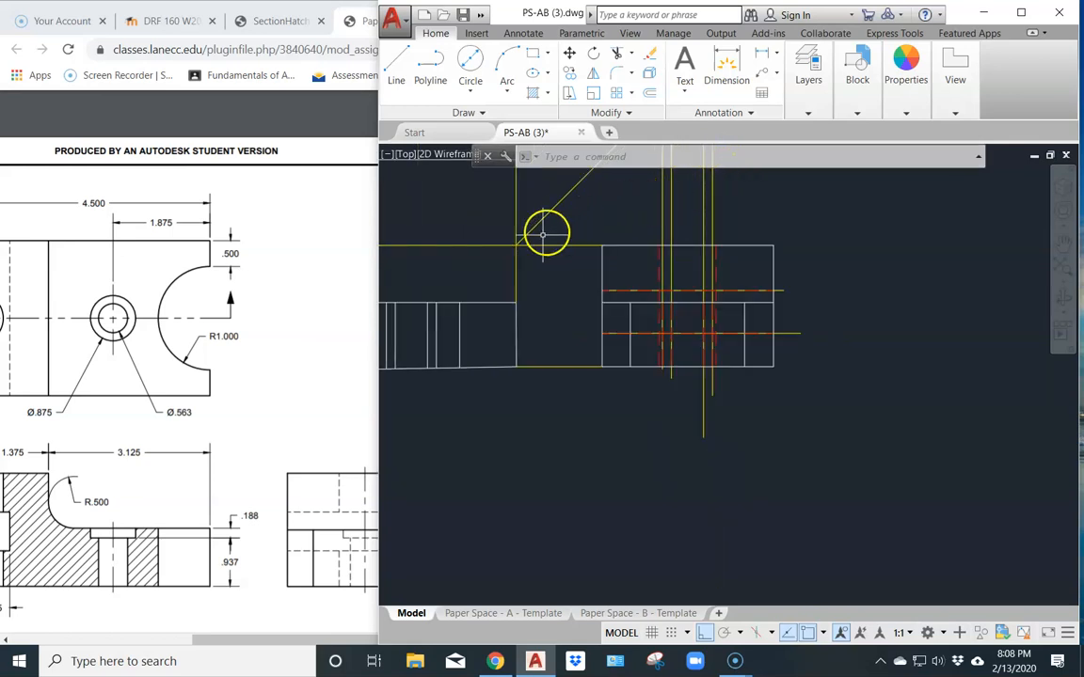
{"action": "left_click", "coordinate": [398, 68]}
{"action": "scroll", "coordinate": [534, 320], "scroll_direction": "up", "scroll_amount": 4}
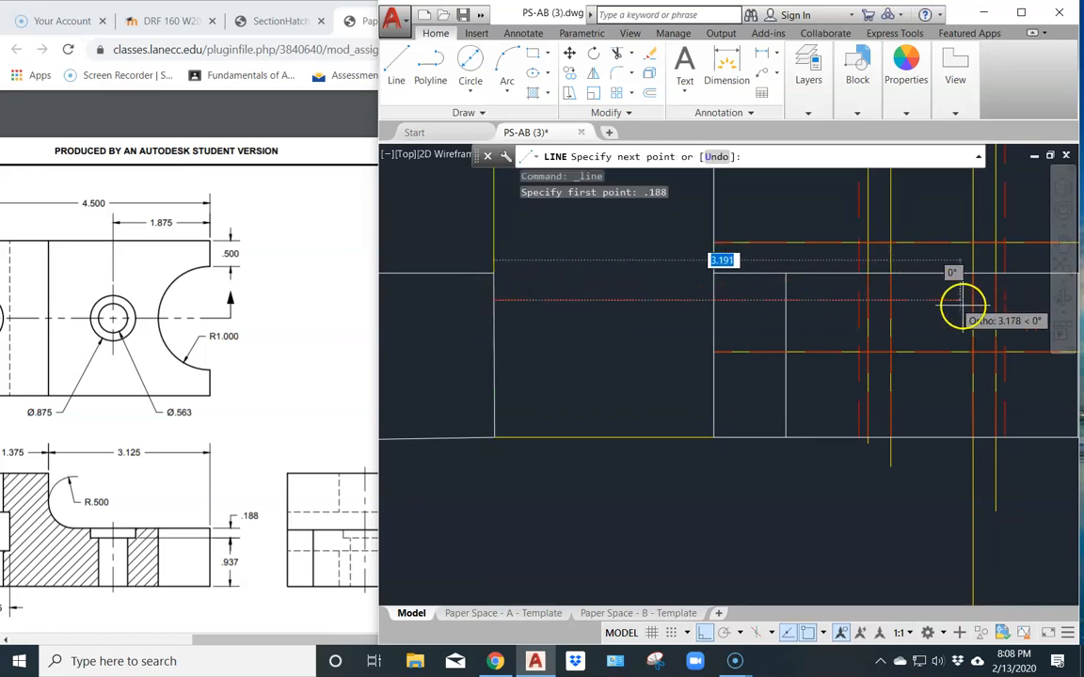
{"action": "middle_click_drag", "start_coordinate": [1007, 323], "coordinate": [681, 338]}
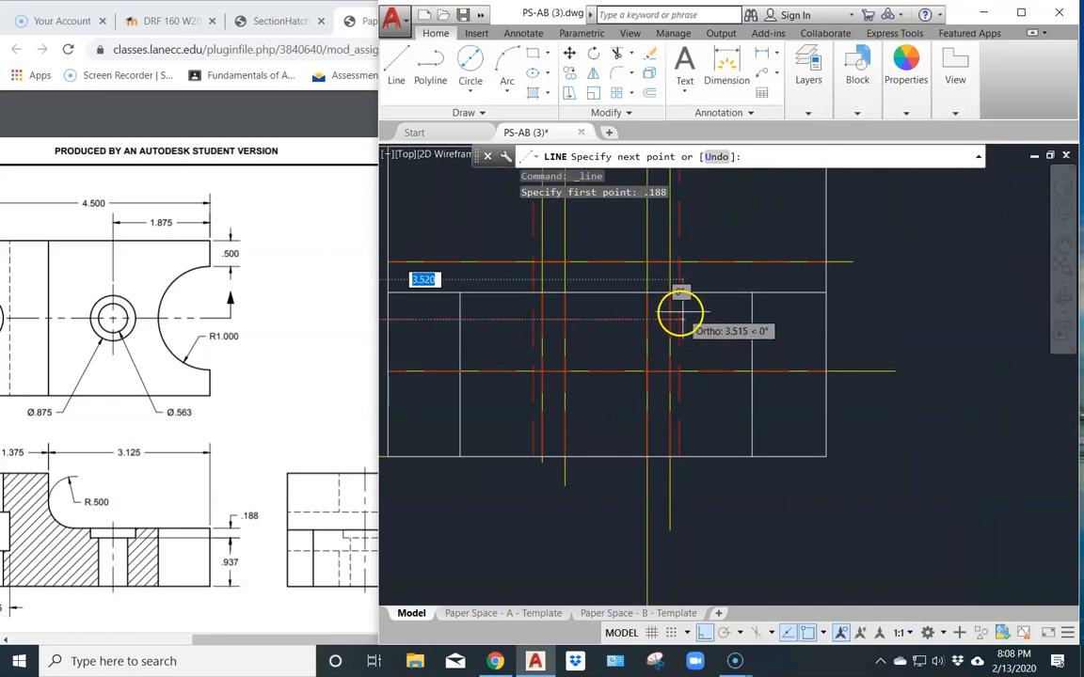
{"action": "scroll", "coordinate": [679, 311], "scroll_direction": "up", "scroll_amount": 3}
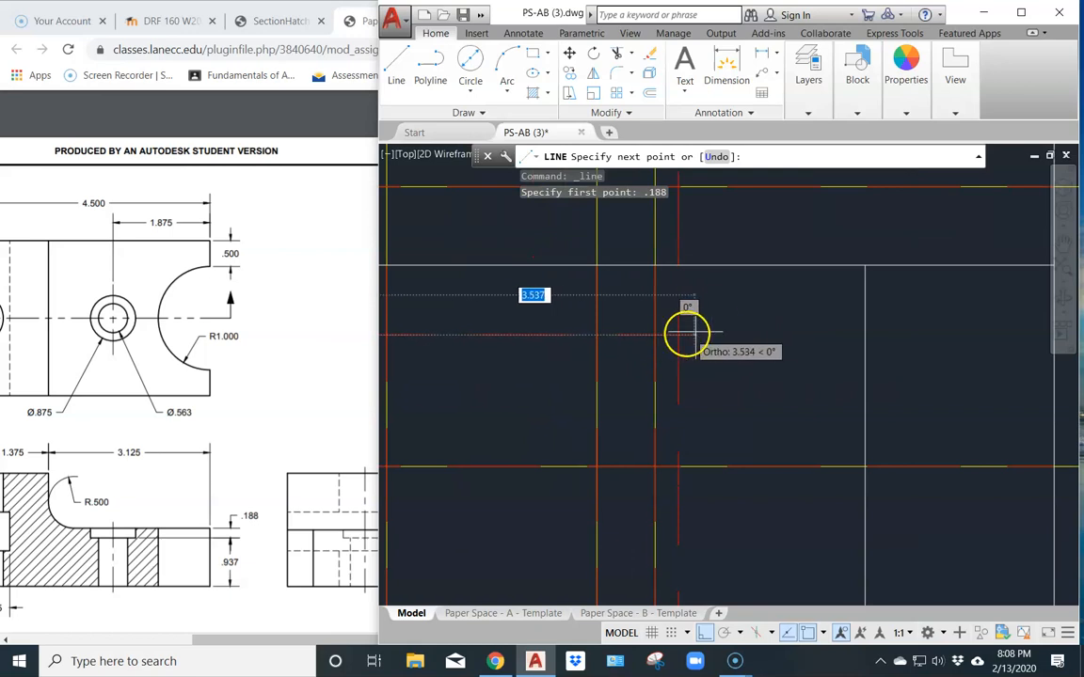
{"action": "left_click", "coordinate": [742, 332]}
{"action": "right_click", "coordinate": [810, 330]}
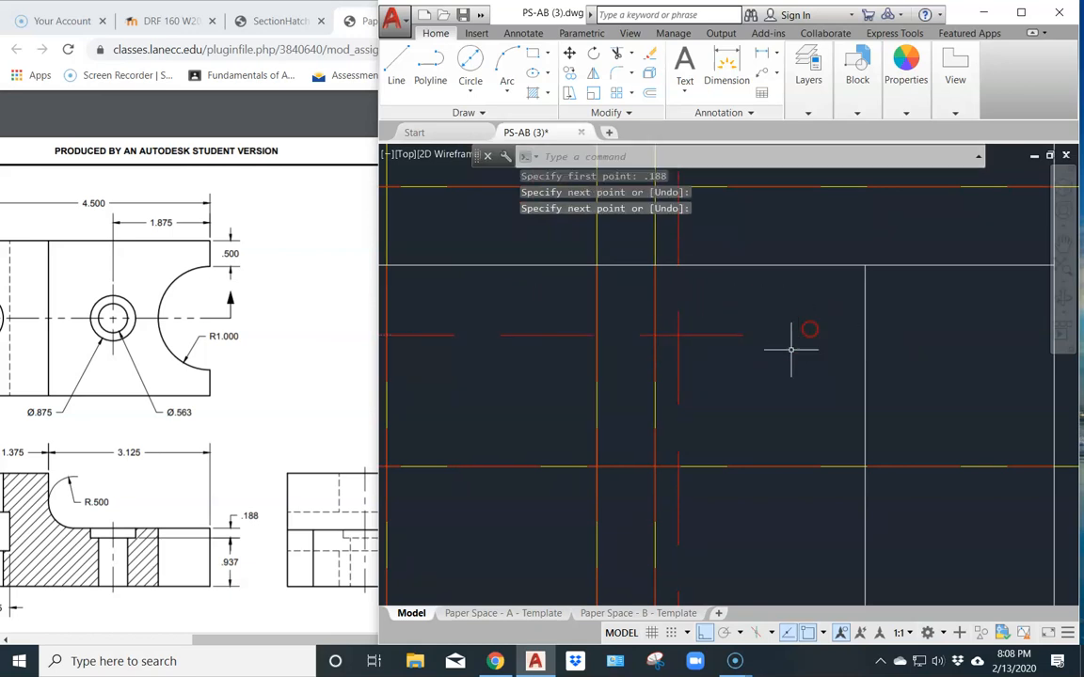
- Make Object Lines the current layer and draw the counterbore's floor across its width in the front view, level with the depth line
{"action": "scroll", "coordinate": [550, 322], "scroll_direction": "down", "scroll_amount": 5}
{"action": "middle_click_drag", "start_coordinate": [471, 353], "coordinate": [744, 338]}
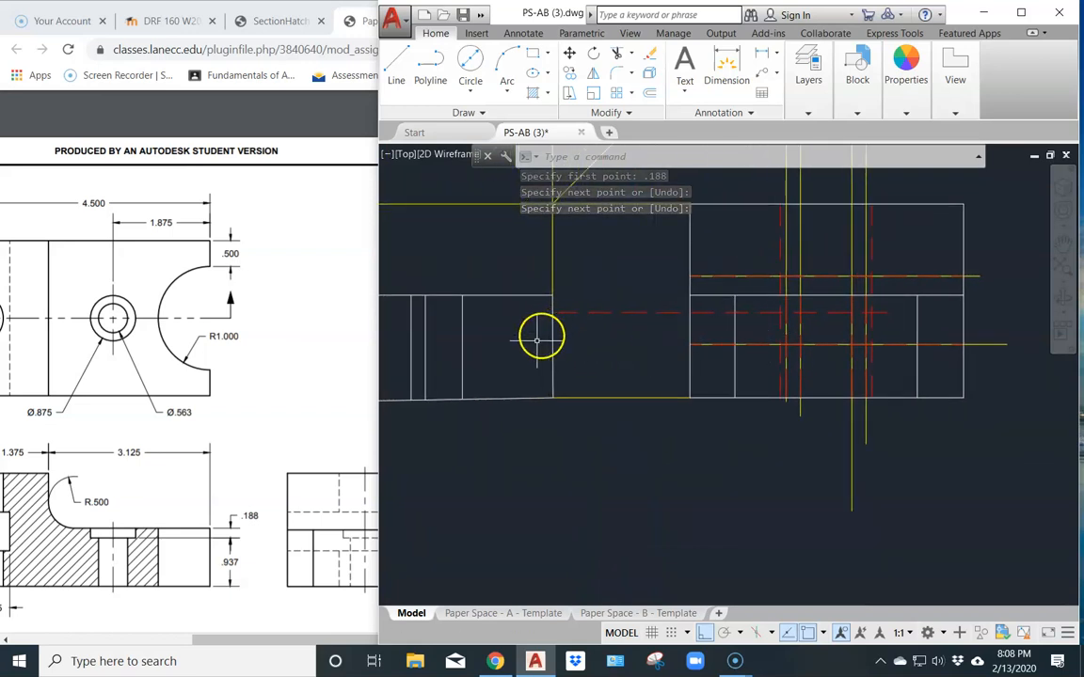
{"action": "middle_click_drag", "start_coordinate": [526, 360], "coordinate": [733, 352]}
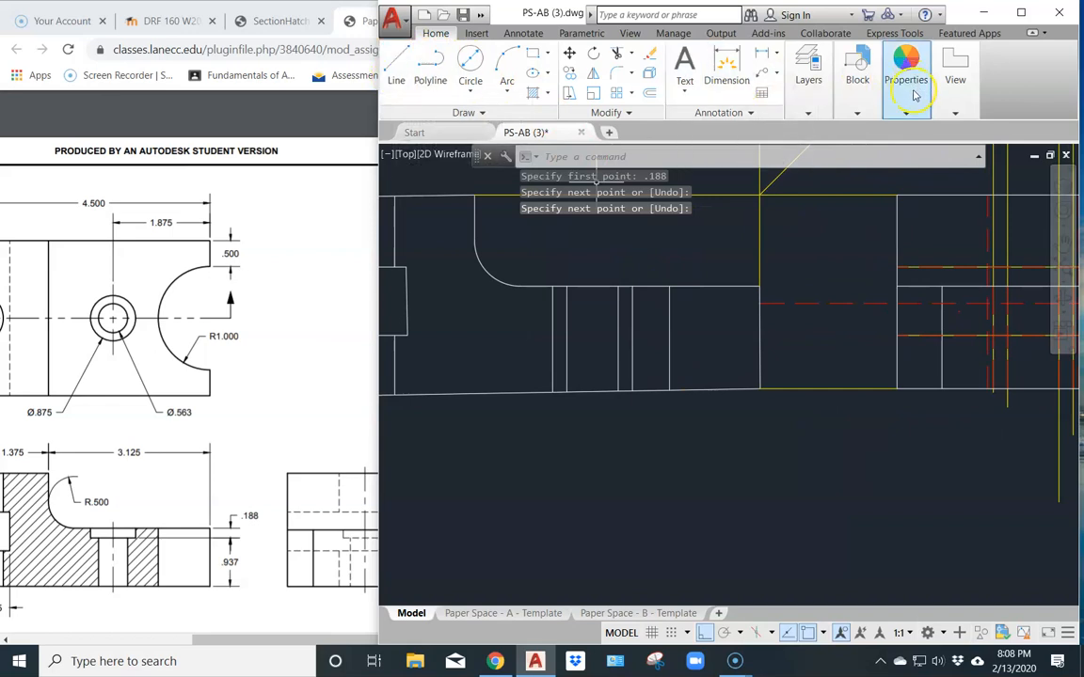
{"action": "left_click", "coordinate": [795, 94]}
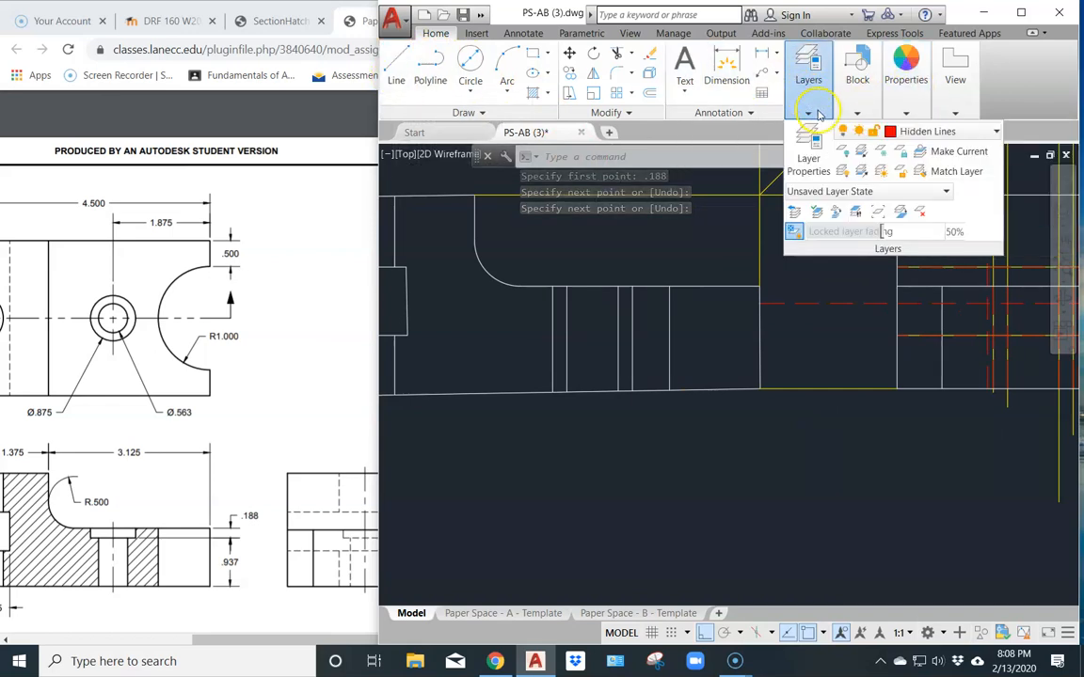
{"action": "left_click", "coordinate": [931, 133]}
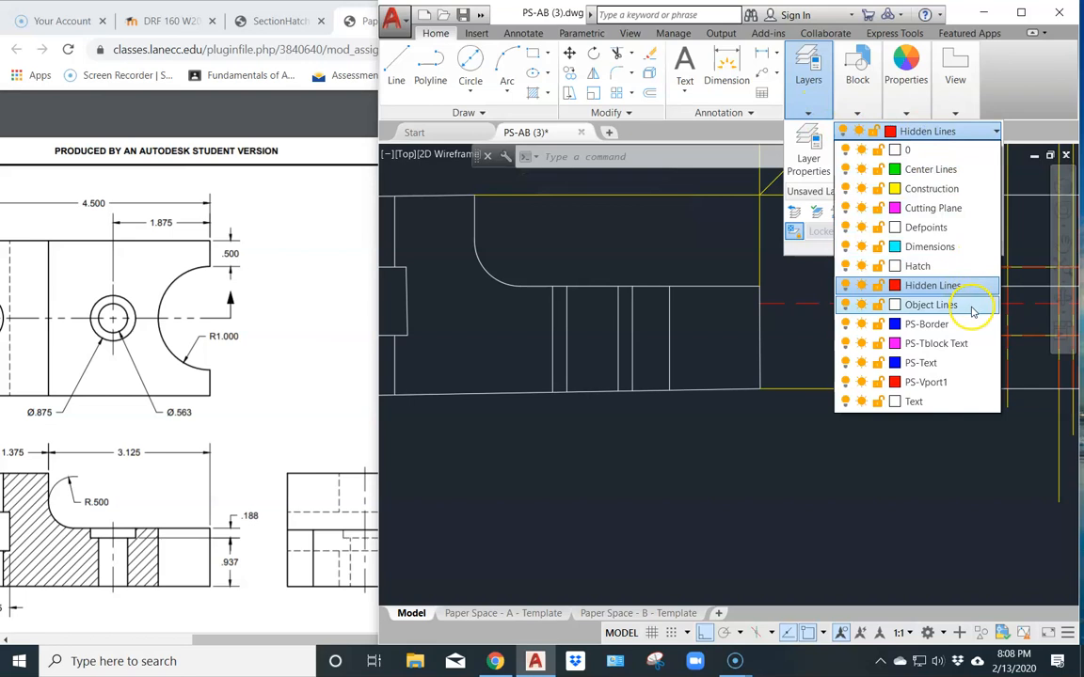
{"action": "left_click", "coordinate": [894, 303]}
{"action": "left_click", "coordinate": [395, 83]}
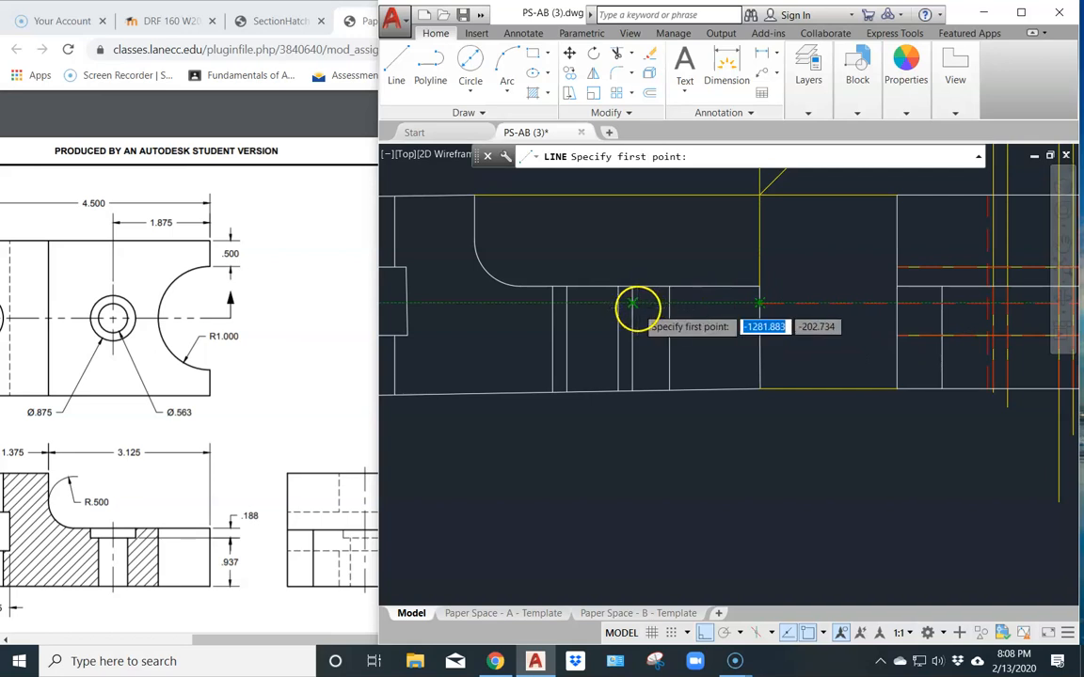
{"action": "left_click", "coordinate": [634, 303]}
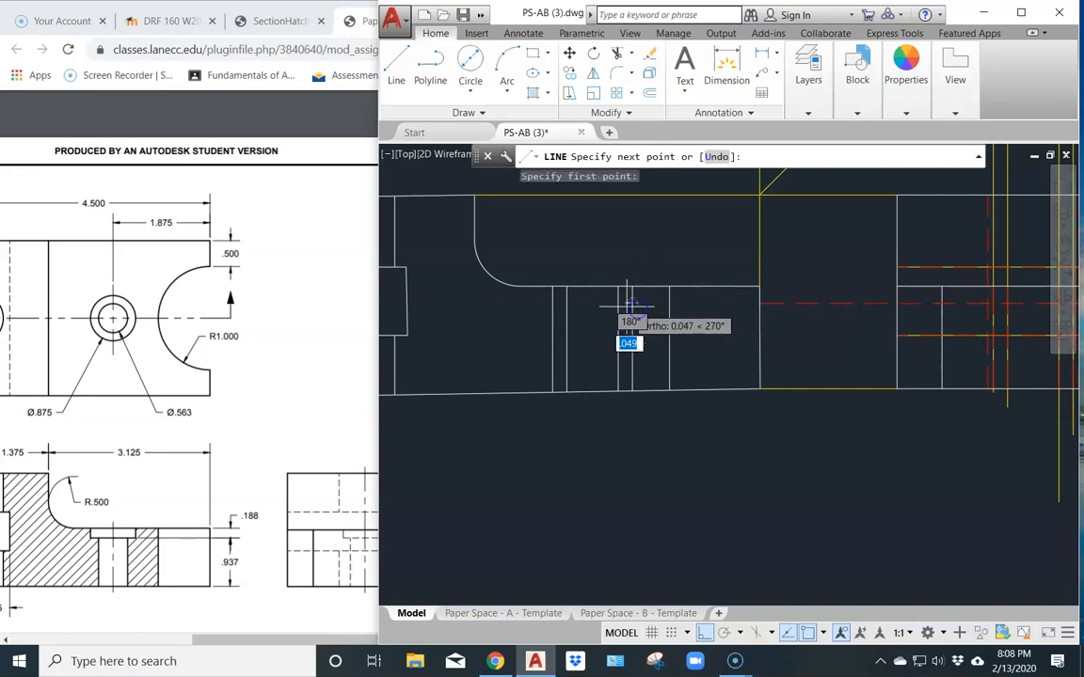
{"action": "left_click", "coordinate": [552, 304]}
{"action": "key", "text": "Return"}
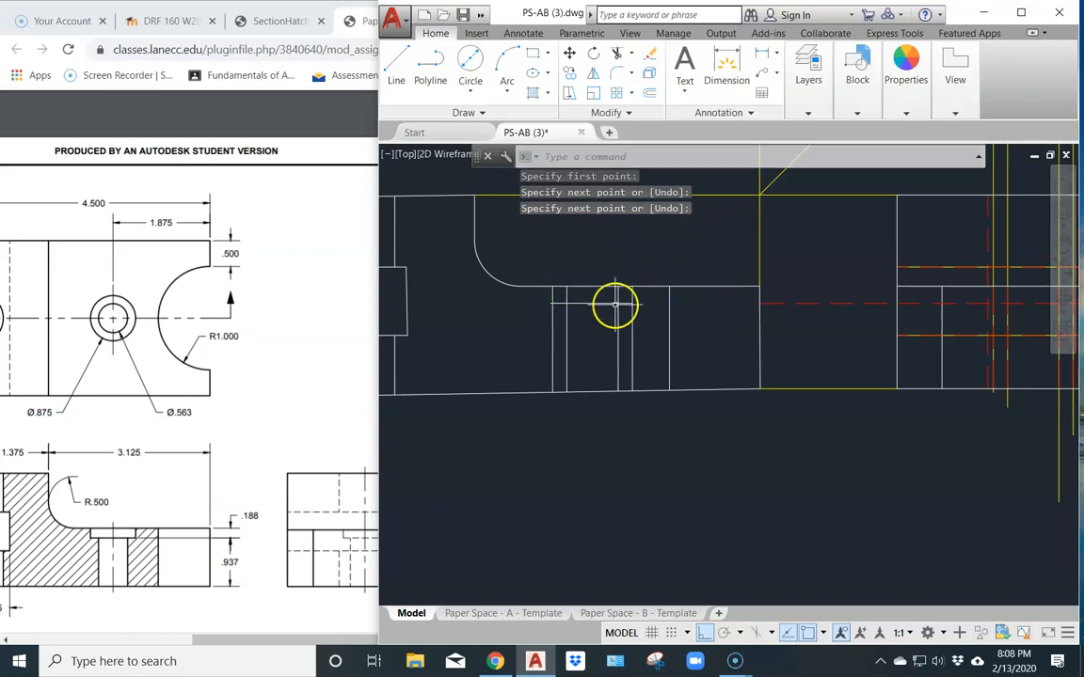
- Freeze the Construction layer
{"action": "scroll", "coordinate": [615, 303], "scroll_direction": "up", "scroll_amount": 2}
{"action": "scroll", "coordinate": [523, 289], "scroll_direction": "up", "scroll_amount": 1}
{"action": "middle_click_drag", "start_coordinate": [456, 311], "coordinate": [534, 275]}
{"action": "scroll", "coordinate": [618, 292], "scroll_direction": "down", "scroll_amount": 4}
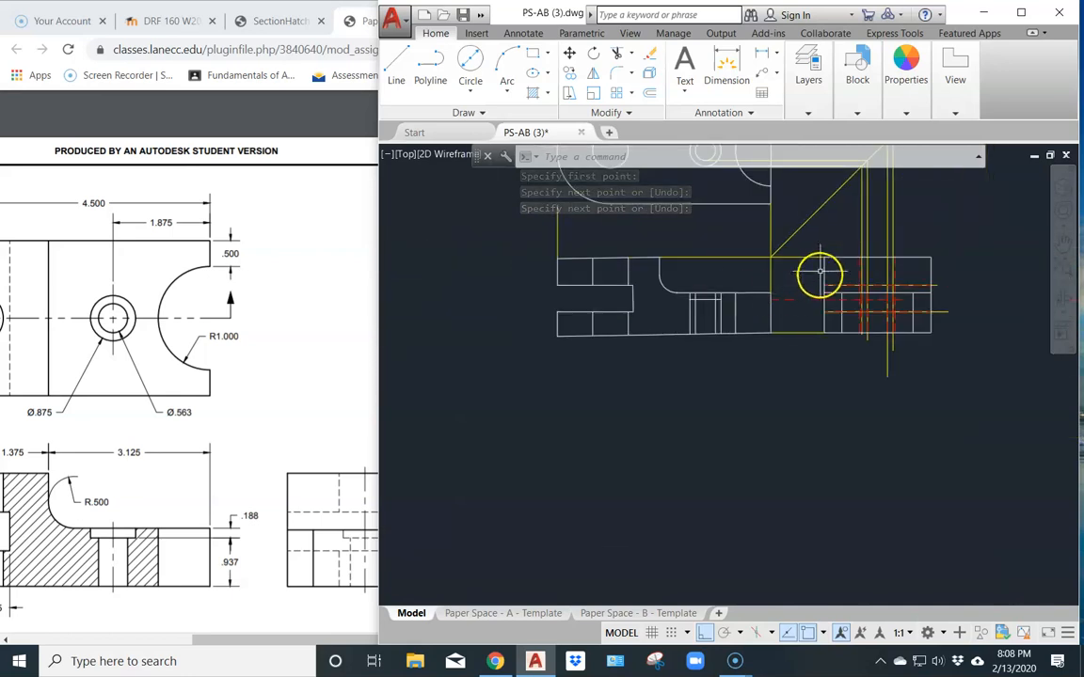
{"action": "left_click", "coordinate": [808, 94]}
{"action": "left_click", "coordinate": [847, 111]}
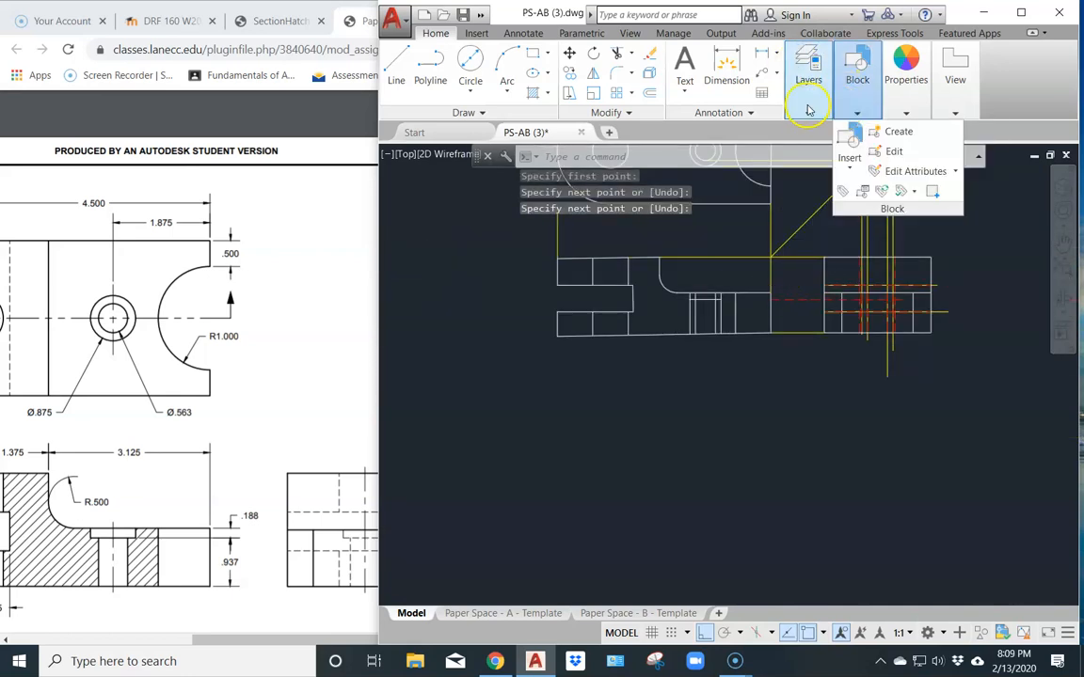
{"action": "mouse_move", "coordinate": [808, 111]}
{"action": "left_click", "coordinate": [971, 135]}
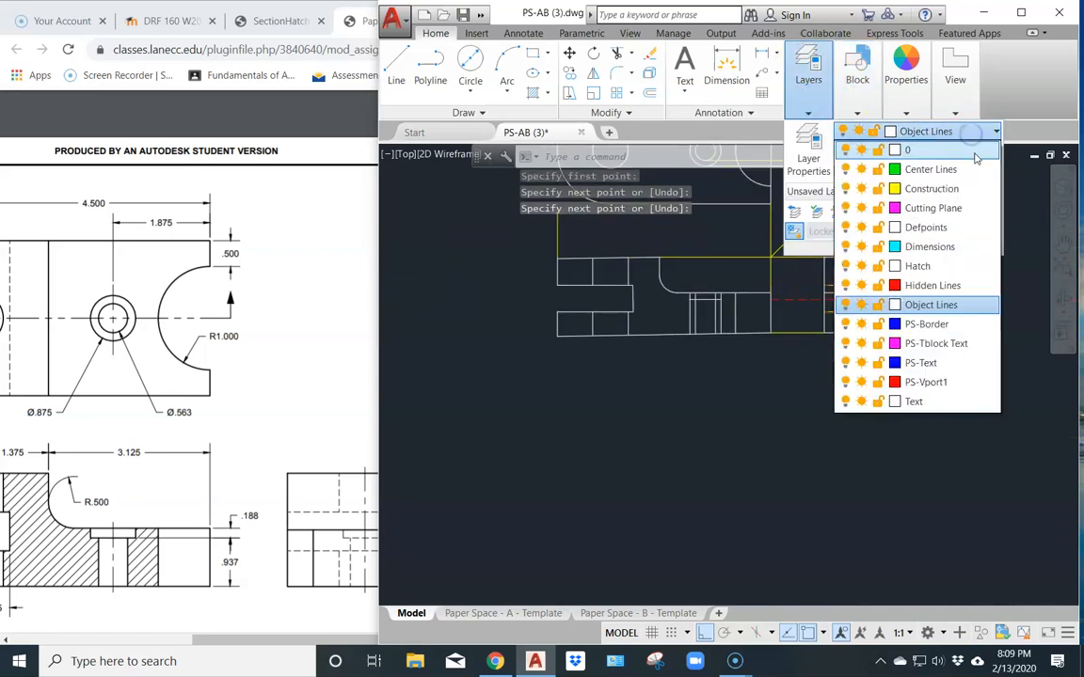
{"action": "left_click", "coordinate": [861, 188]}
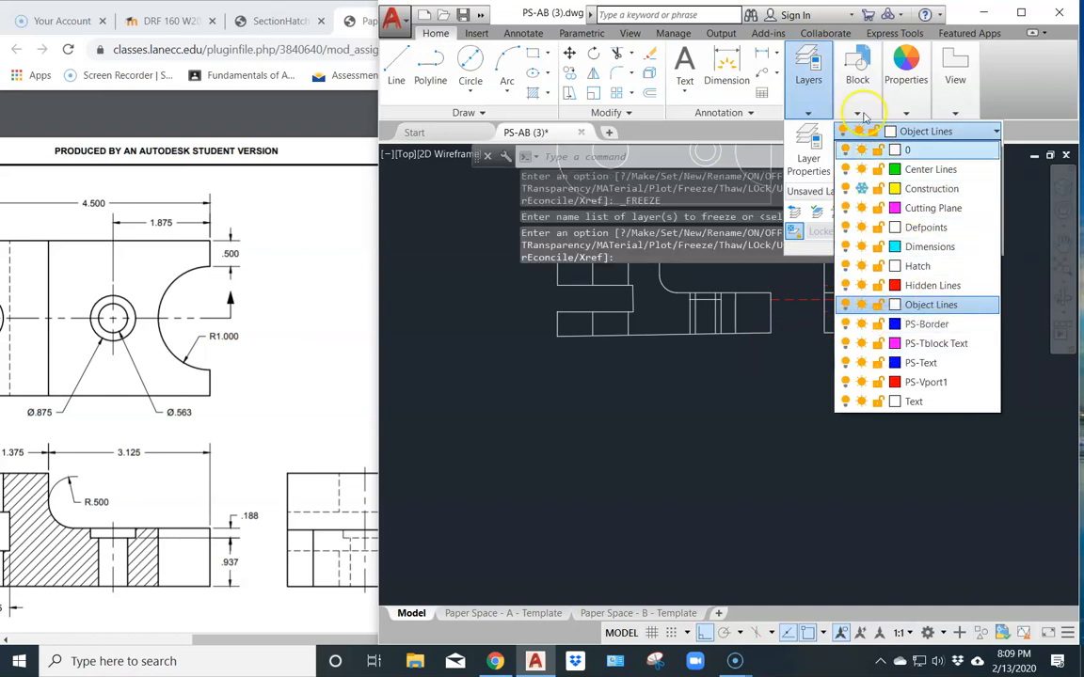
- Trim the front view's counterbore: remove the floor line's overhang, the counterbore sides below the floor and the hole lines above it
{"action": "scroll", "coordinate": [754, 322], "scroll_direction": "down", "scroll_amount": 4}
{"action": "scroll", "coordinate": [706, 426], "scroll_direction": "up", "scroll_amount": 8}
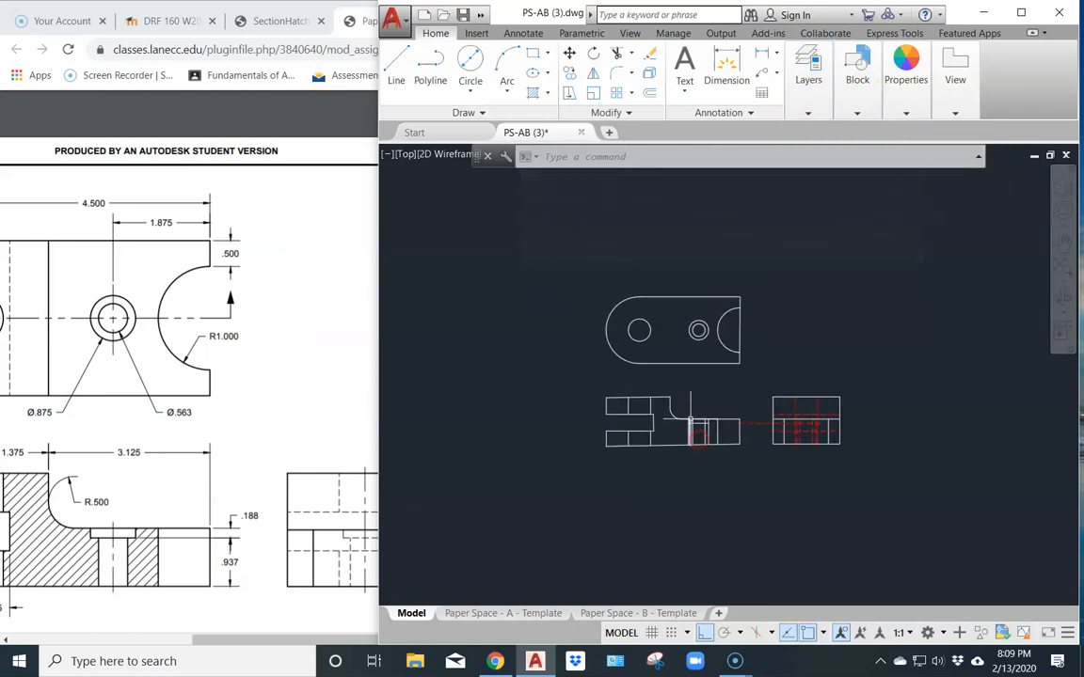
{"action": "scroll", "coordinate": [739, 404], "scroll_direction": "up", "scroll_amount": 2}
{"action": "mouse_move", "coordinate": [724, 420]}
{"action": "middle_mouse_down"}
{"action": "mouse_move", "coordinate": [711, 426]}
{"action": "mouse_move", "coordinate": [717, 283]}
{"action": "middle_mouse_up"}
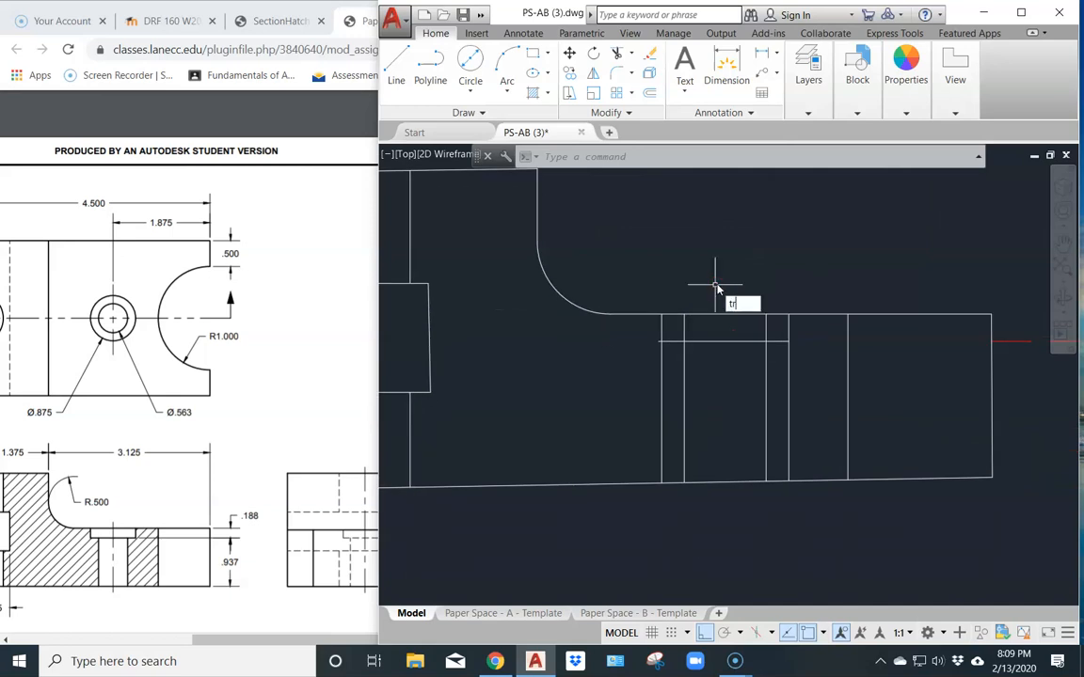
{"action": "key", "text": "Return"}
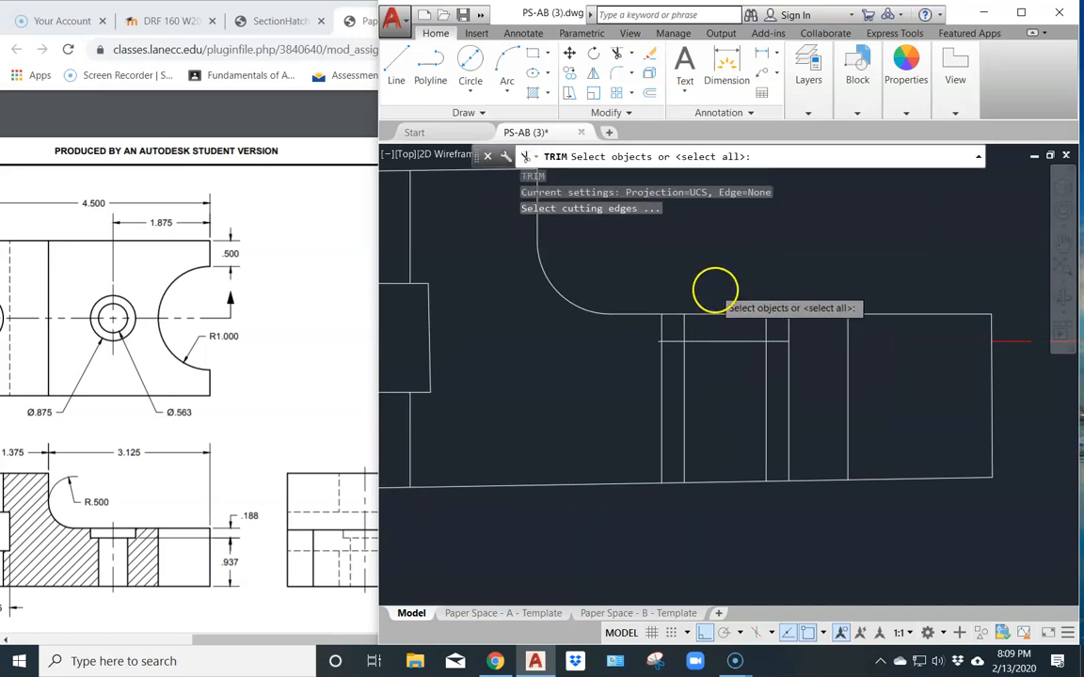
{"action": "key", "text": "Return"}
{"action": "scroll", "coordinate": [641, 348], "scroll_direction": "up", "scroll_amount": 4}
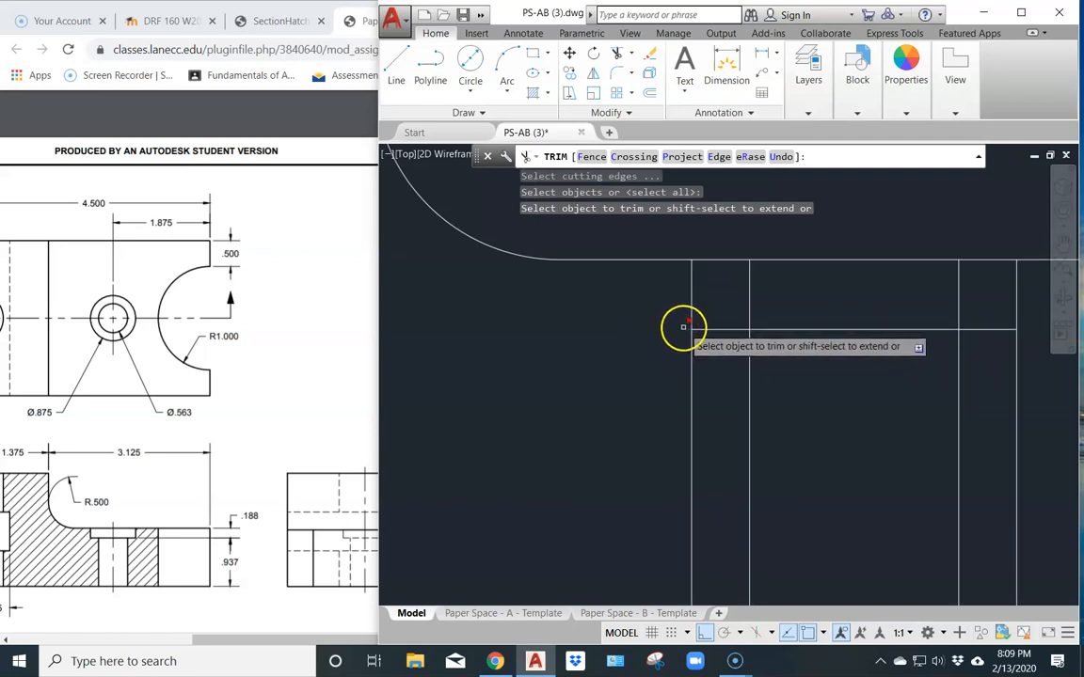
{"action": "left_click", "coordinate": [684, 327]}
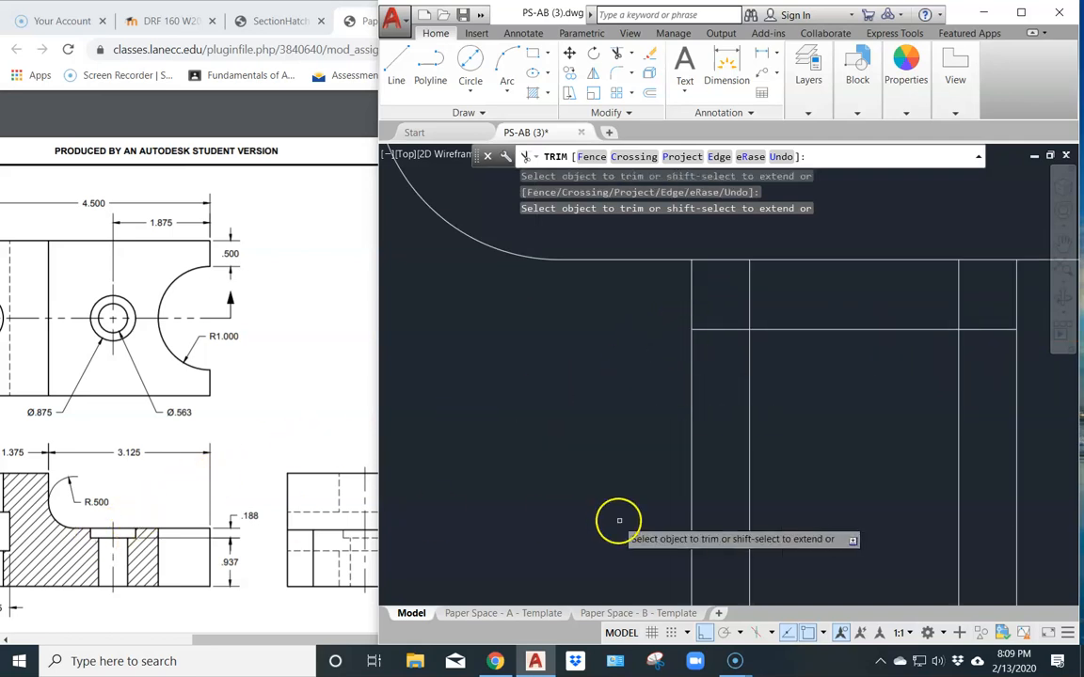
{"action": "left_click", "coordinate": [692, 459]}
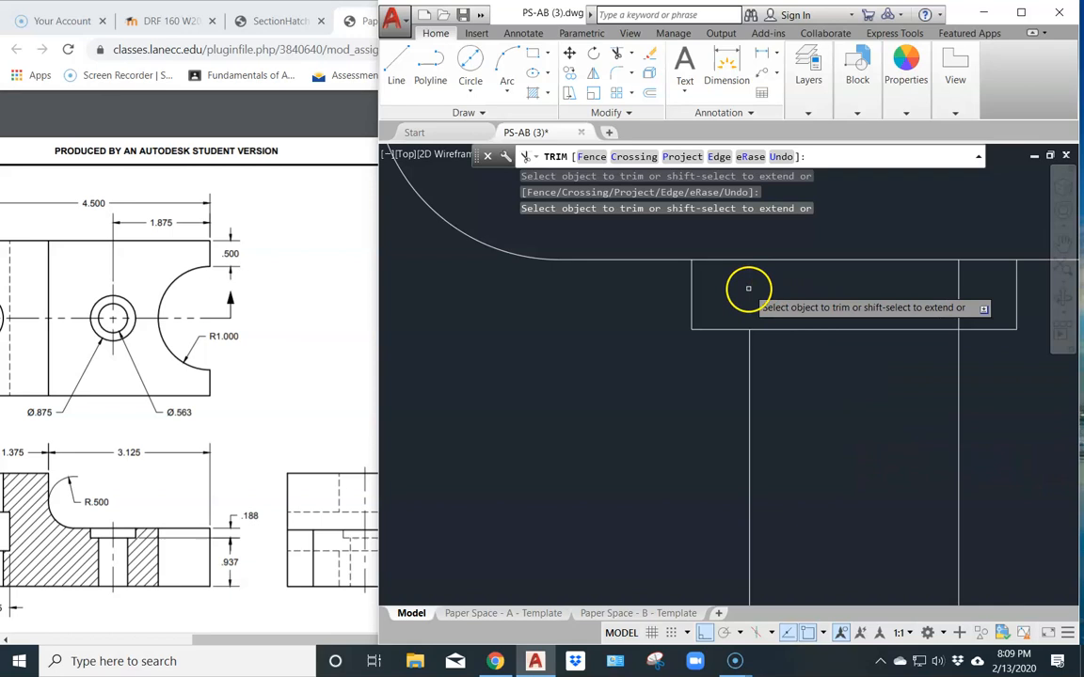
{"action": "left_click", "coordinate": [961, 305]}
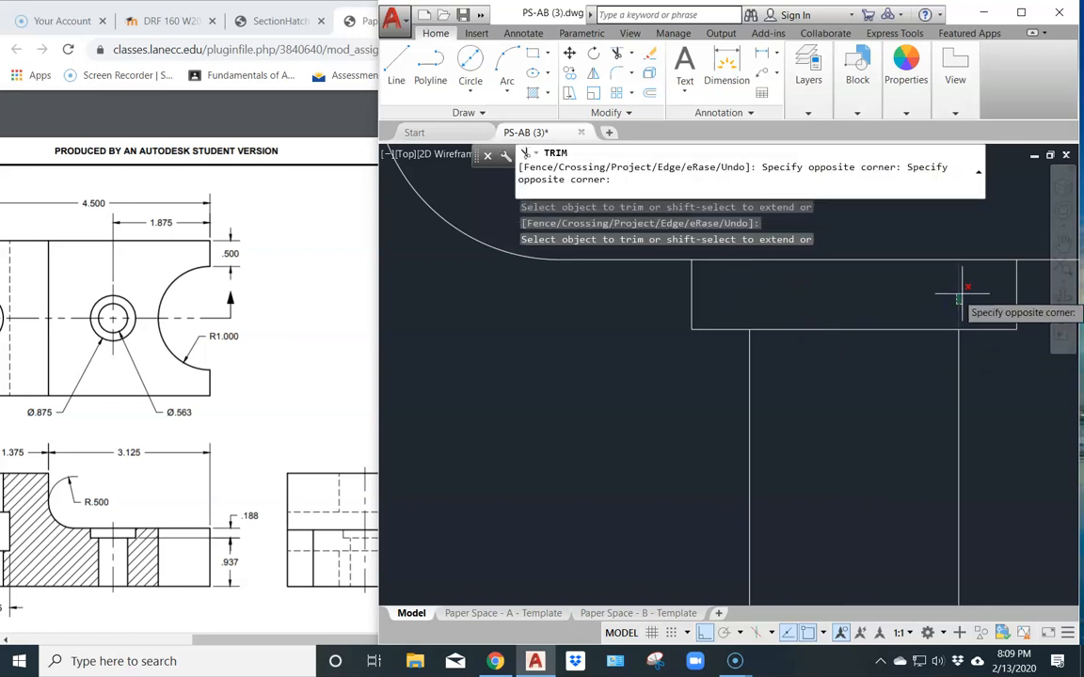
- Trim the side view's counterbore depth line outside the outline, between the step's vertical edge and first hidden line, and past the last vertical hidden line
{"action": "left_click", "coordinate": [963, 295]}
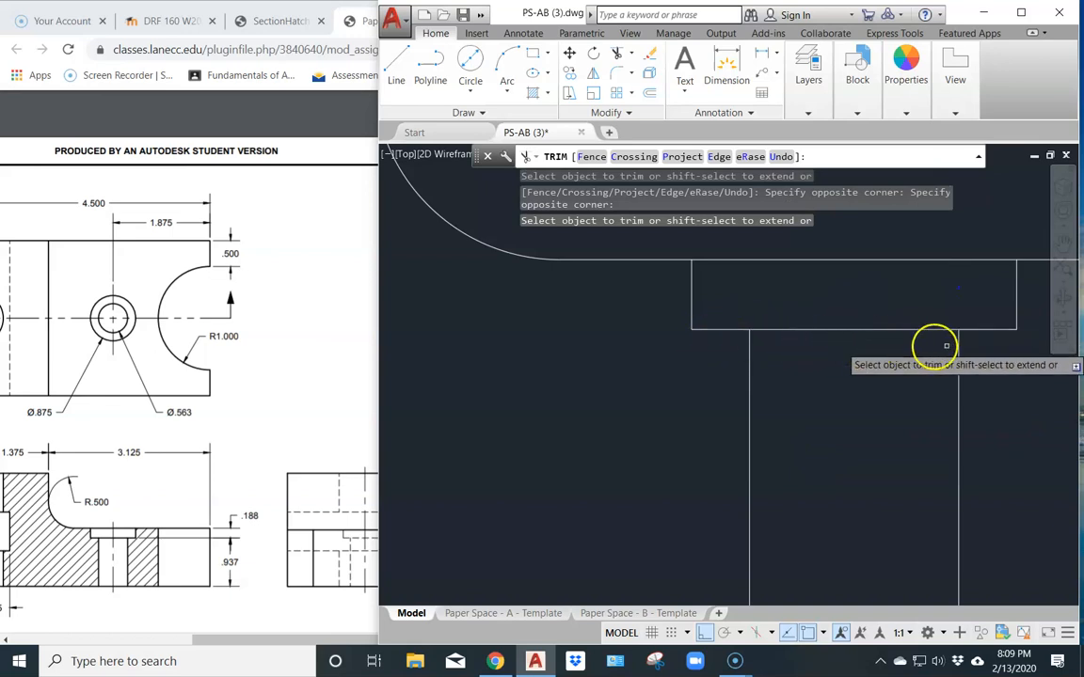
{"action": "scroll", "coordinate": [903, 362], "scroll_direction": "down", "scroll_amount": 3}
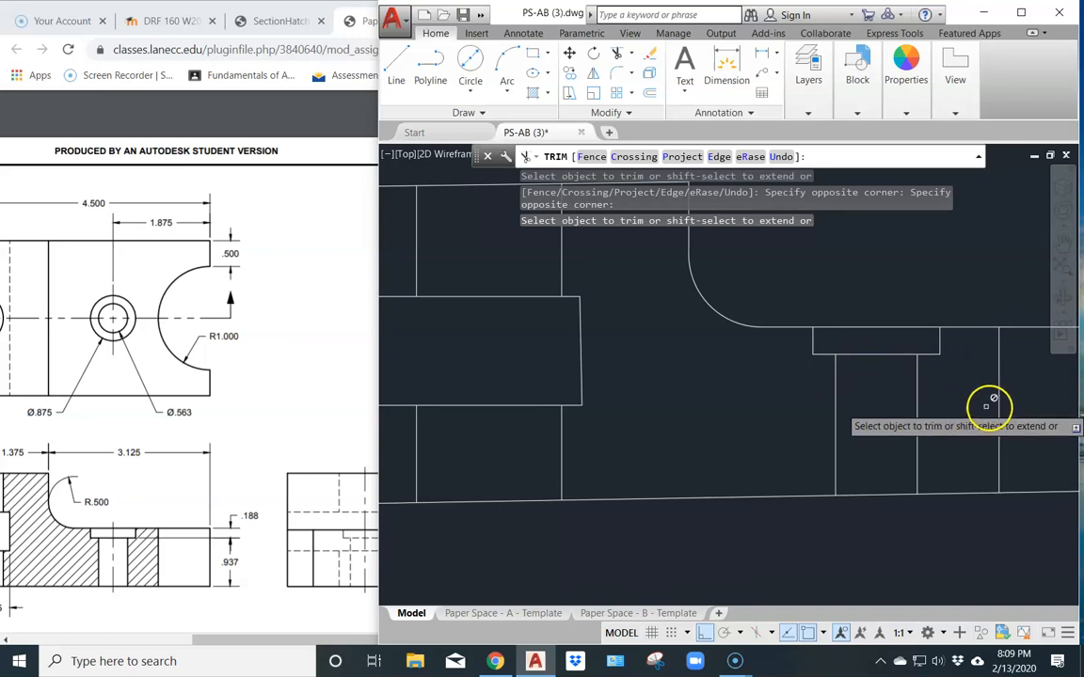
{"action": "middle_click_drag", "start_coordinate": [999, 380], "coordinate": [468, 394]}
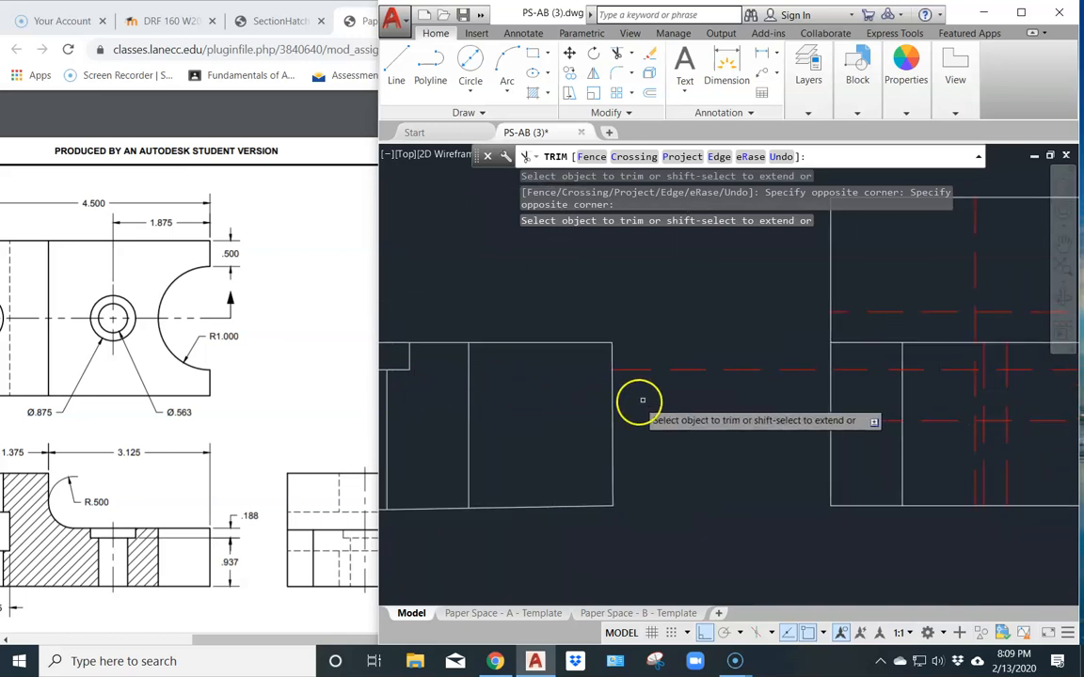
{"action": "mouse_move", "coordinate": [770, 386]}
{"action": "middle_mouse_down"}
{"action": "mouse_move", "coordinate": [560, 407]}
{"action": "mouse_move", "coordinate": [525, 384]}
{"action": "middle_mouse_up"}
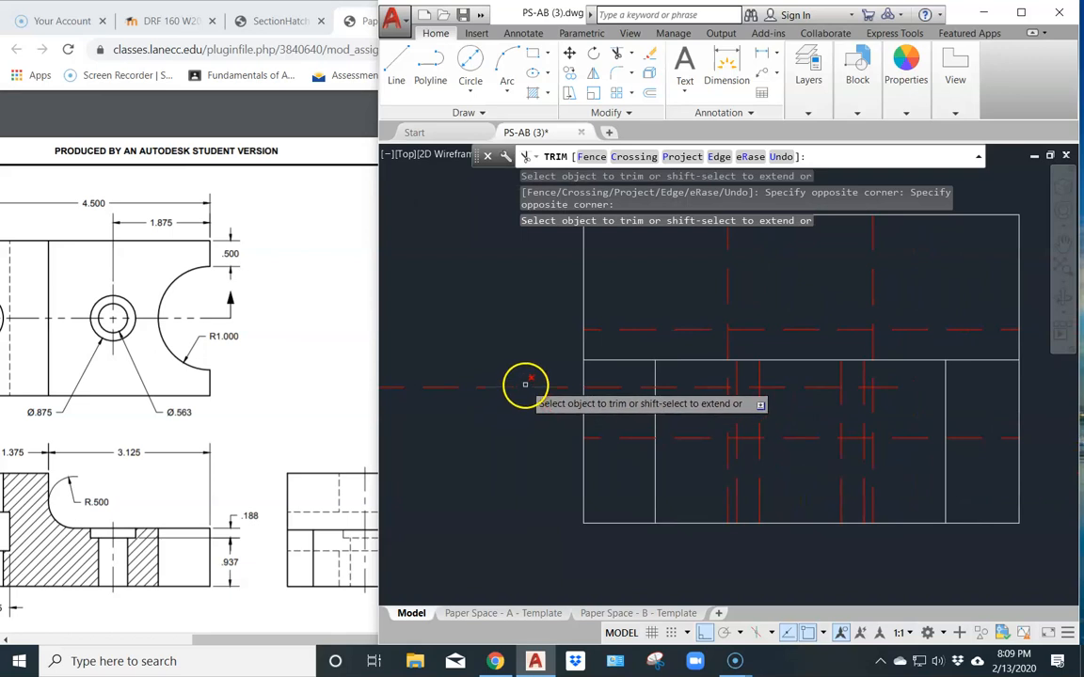
{"action": "left_click", "coordinate": [525, 385]}
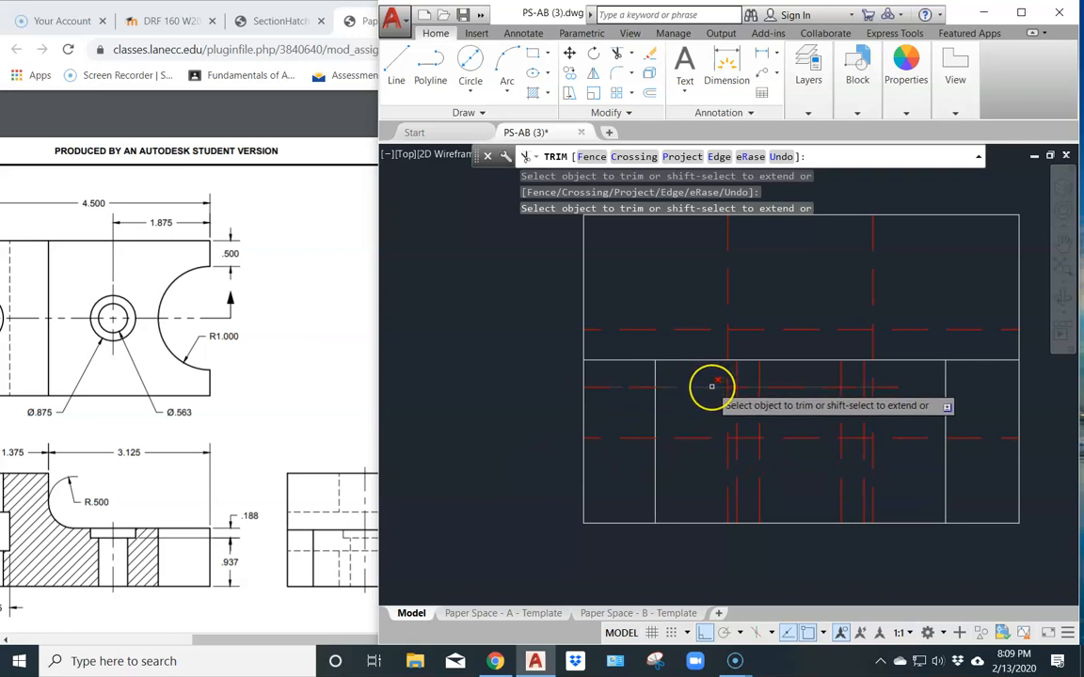
{"action": "left_click", "coordinate": [711, 386]}
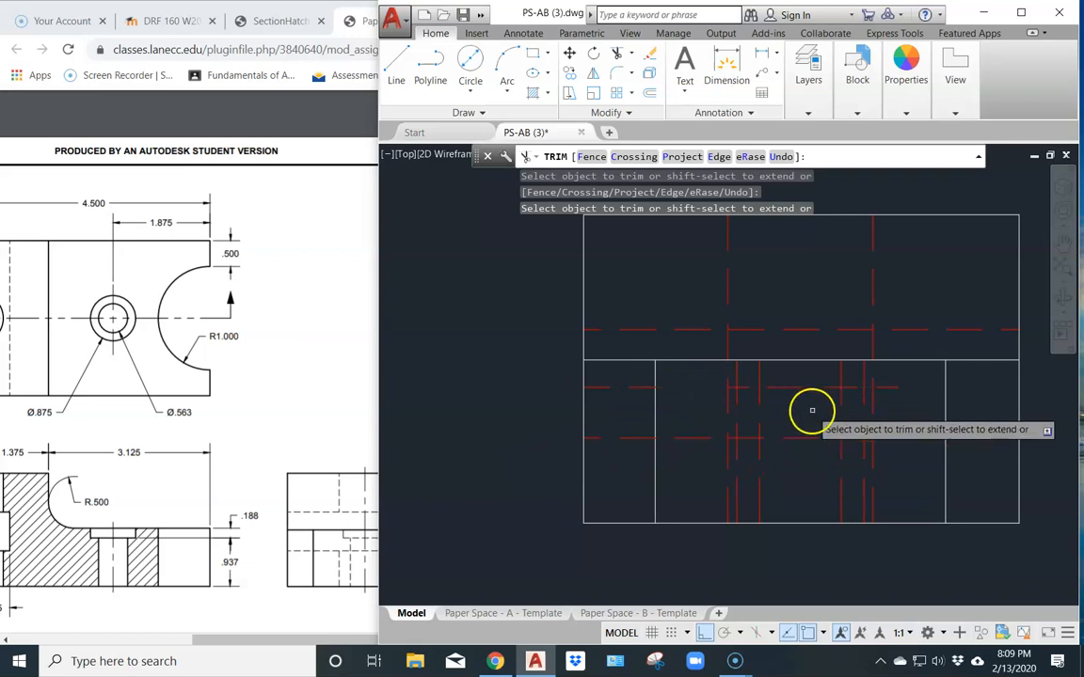
{"action": "left_click", "coordinate": [889, 386]}
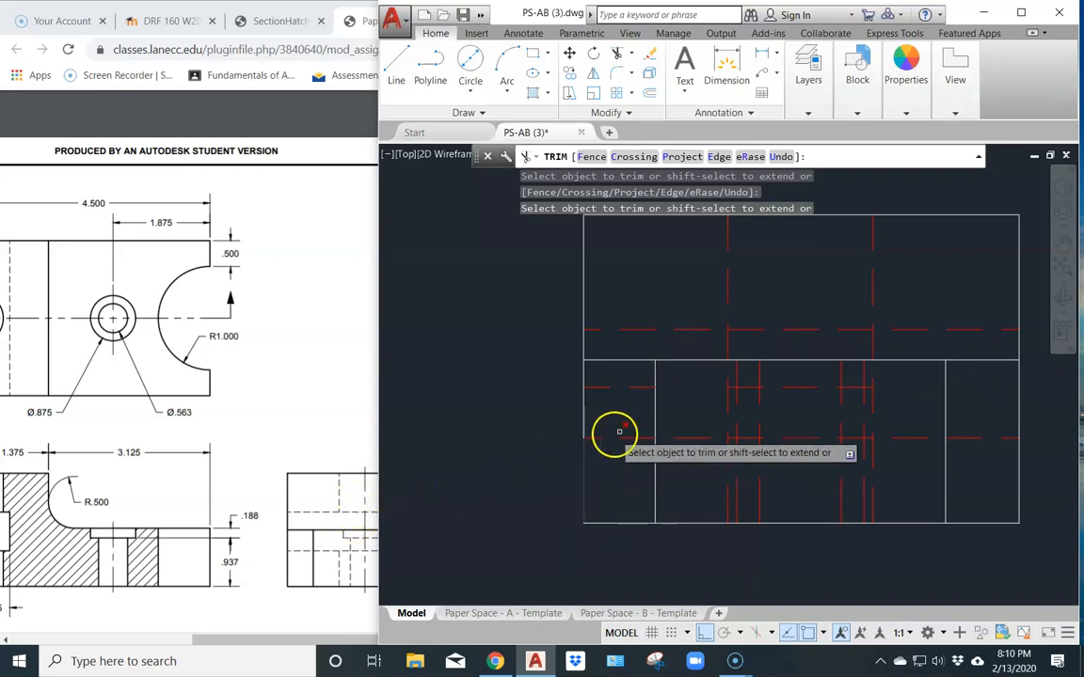
- Trim the side view's outer vertical hidden lines between slot lines and step edge or counterbore floor, and the hole lines above the counterbore floor
{"action": "left_click", "coordinate": [726, 345]}
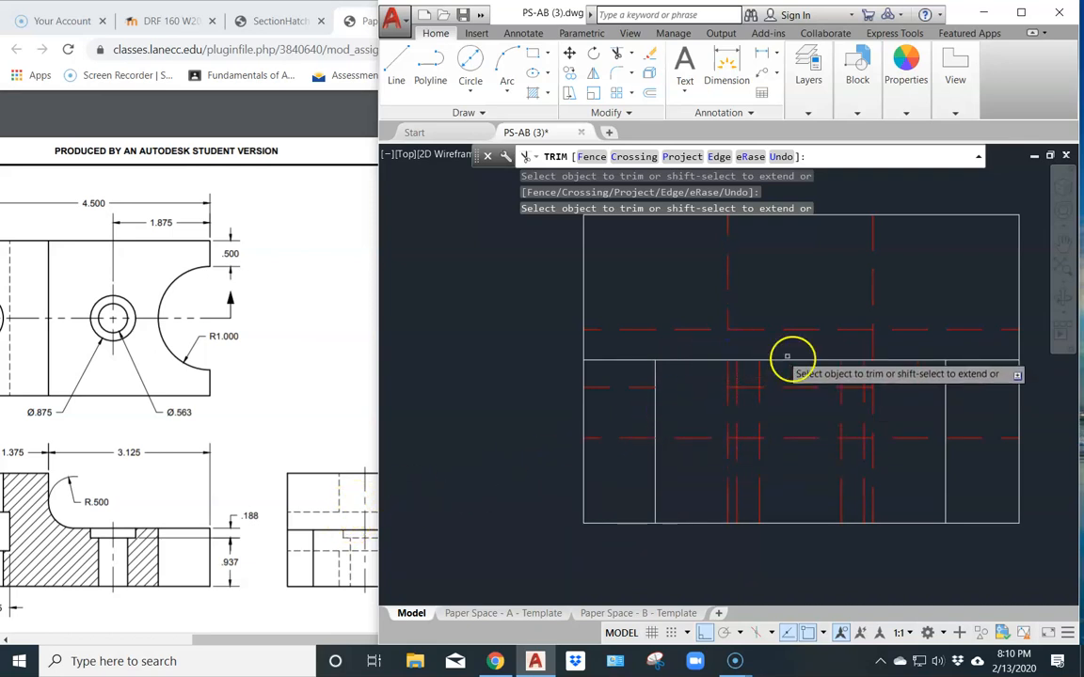
{"action": "left_click", "coordinate": [873, 348]}
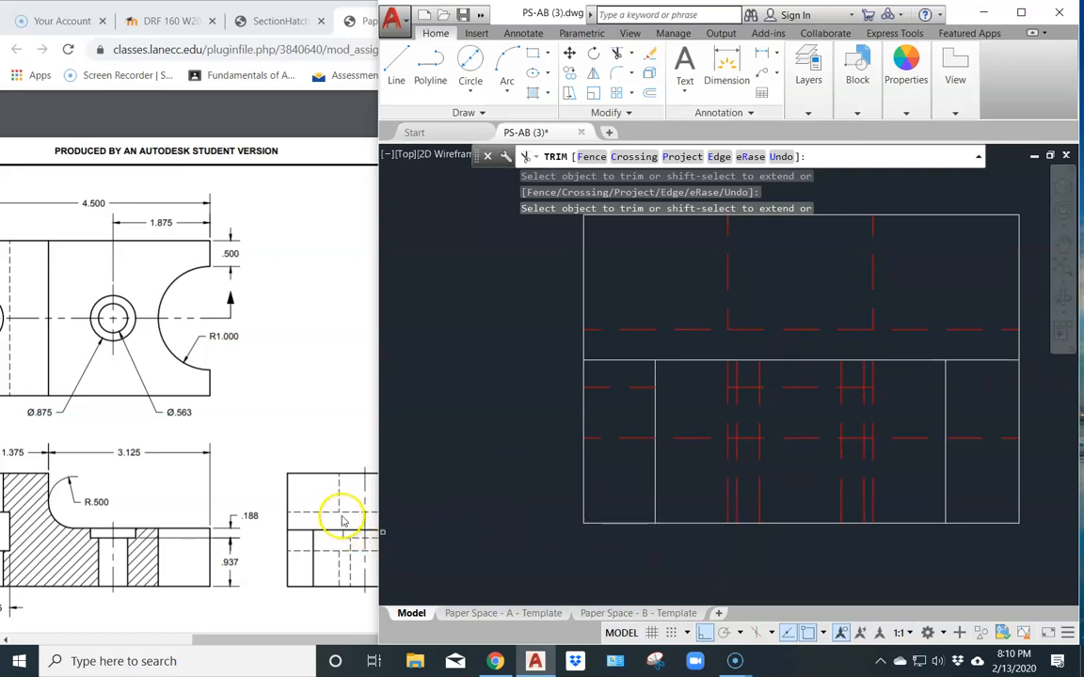
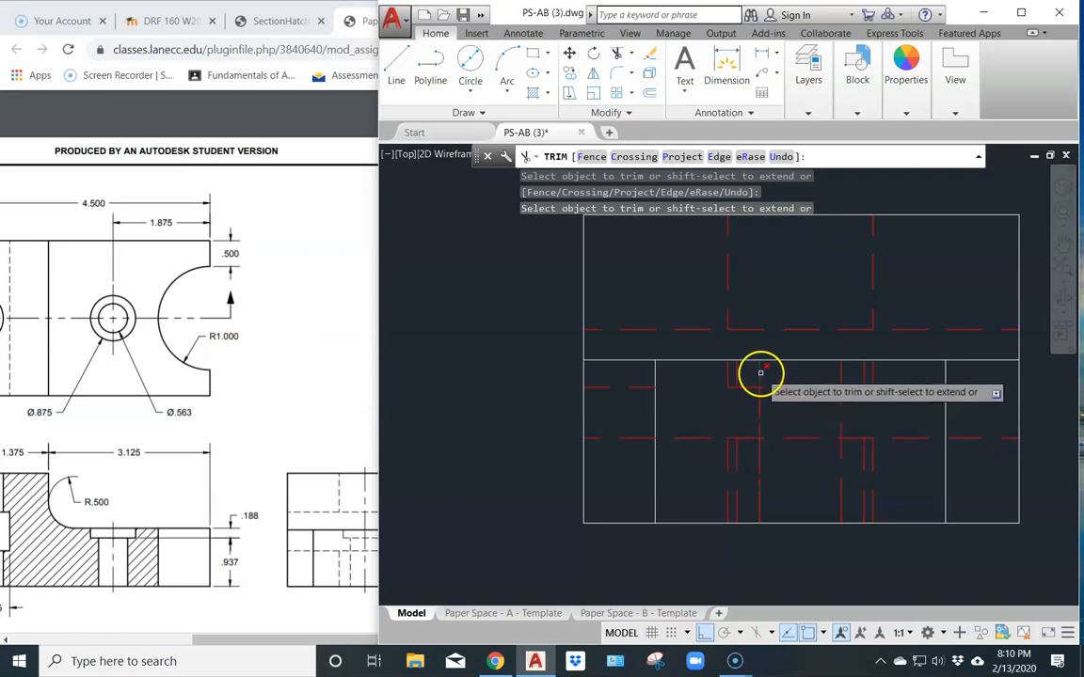
{"action": "left_click", "coordinate": [840, 369]}
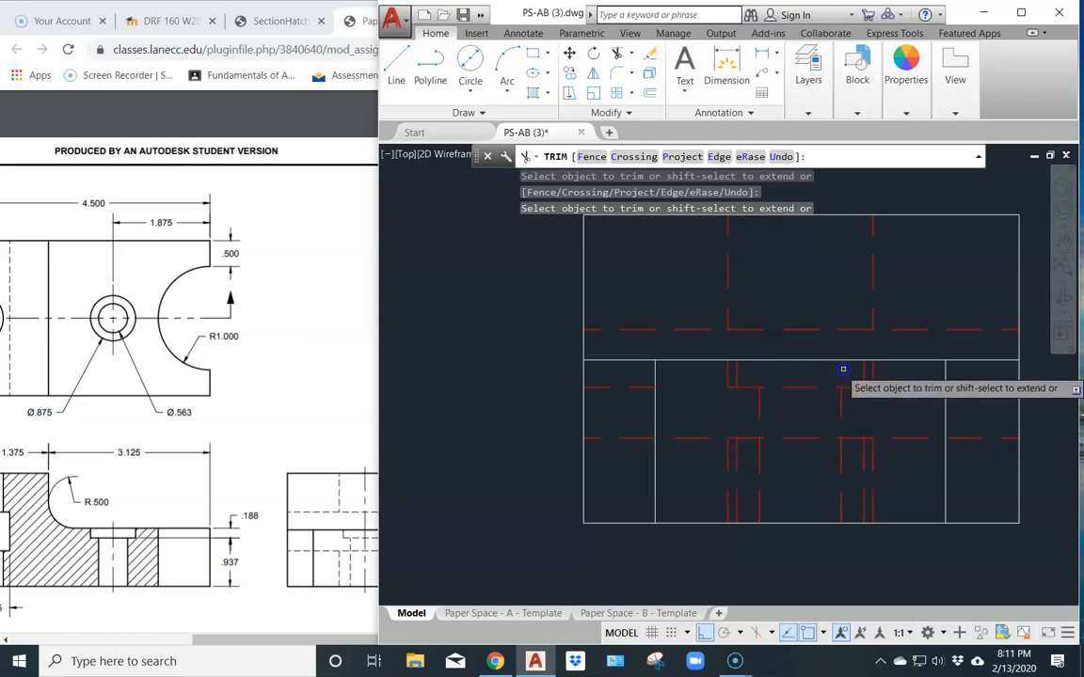
{"action": "right_click", "coordinate": [798, 421]}
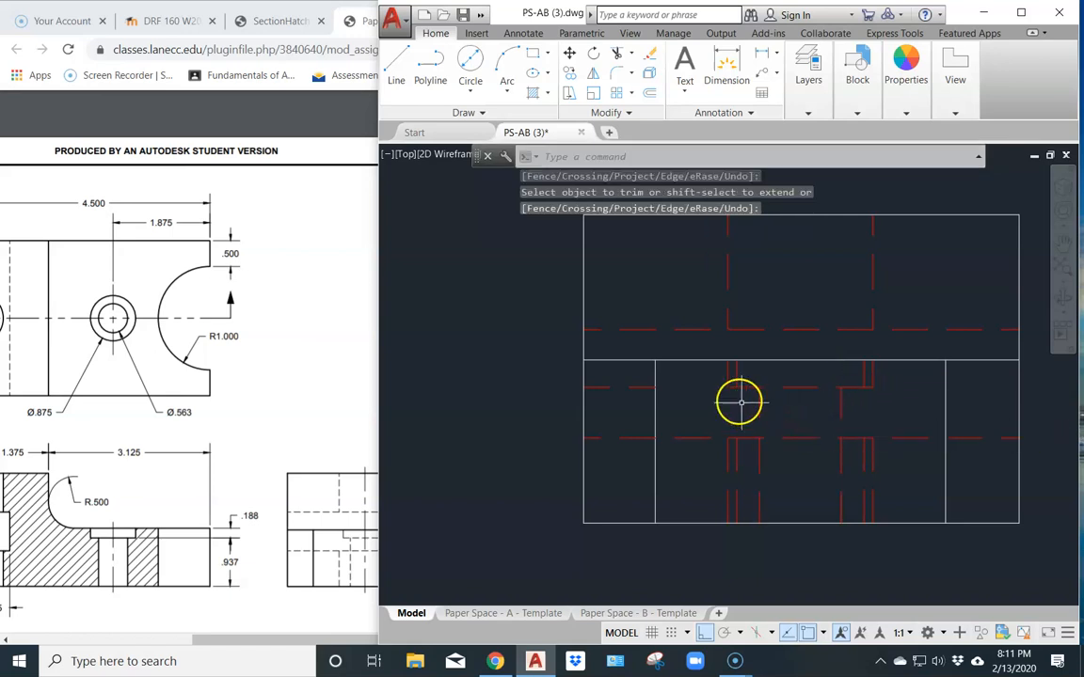
- Erase the side view's leftover inner vertical hidden segments above the counterbore floor and below the slot, plus the leftover depth-line stub
{"action": "left_click", "coordinate": [737, 368]}
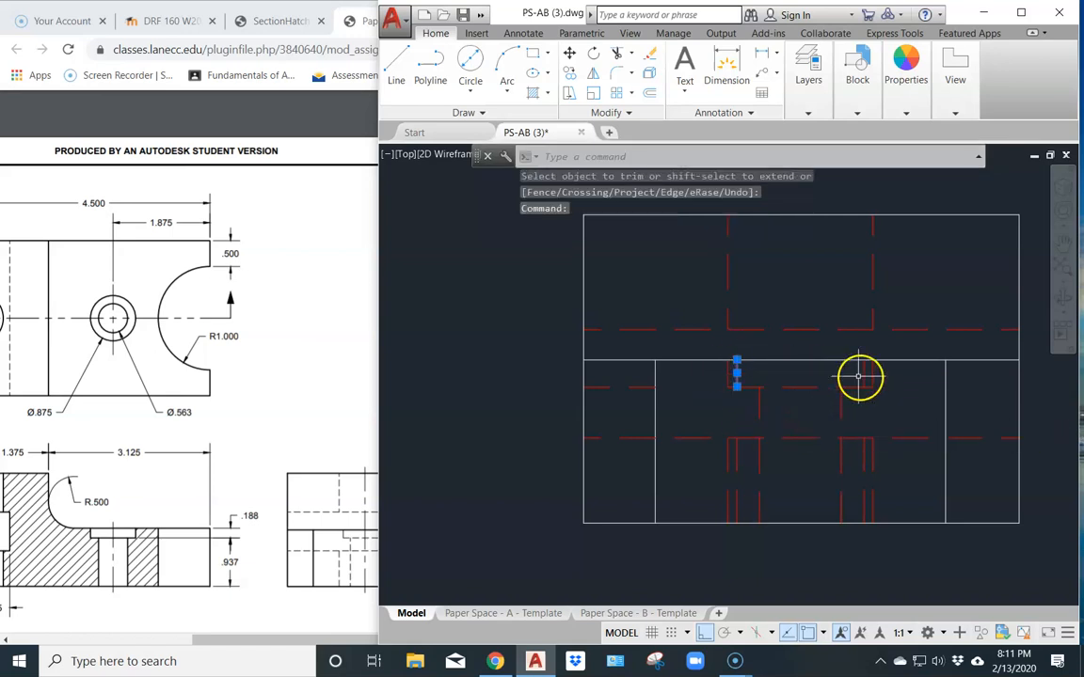
{"action": "left_click", "coordinate": [864, 375]}
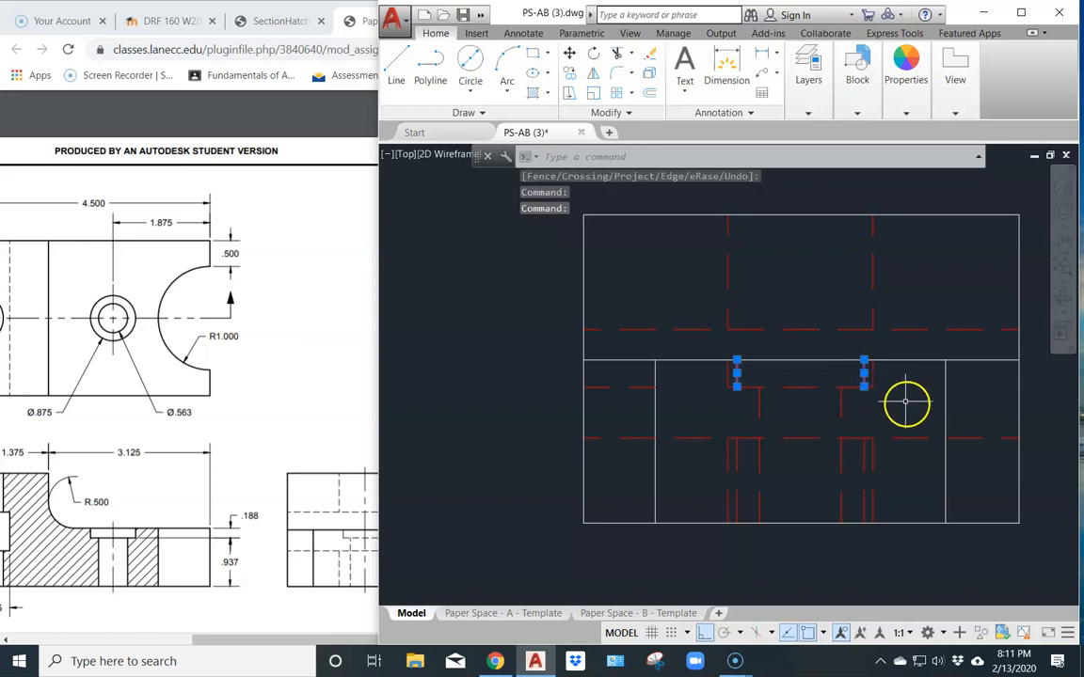
{"action": "left_click", "coordinate": [865, 484]}
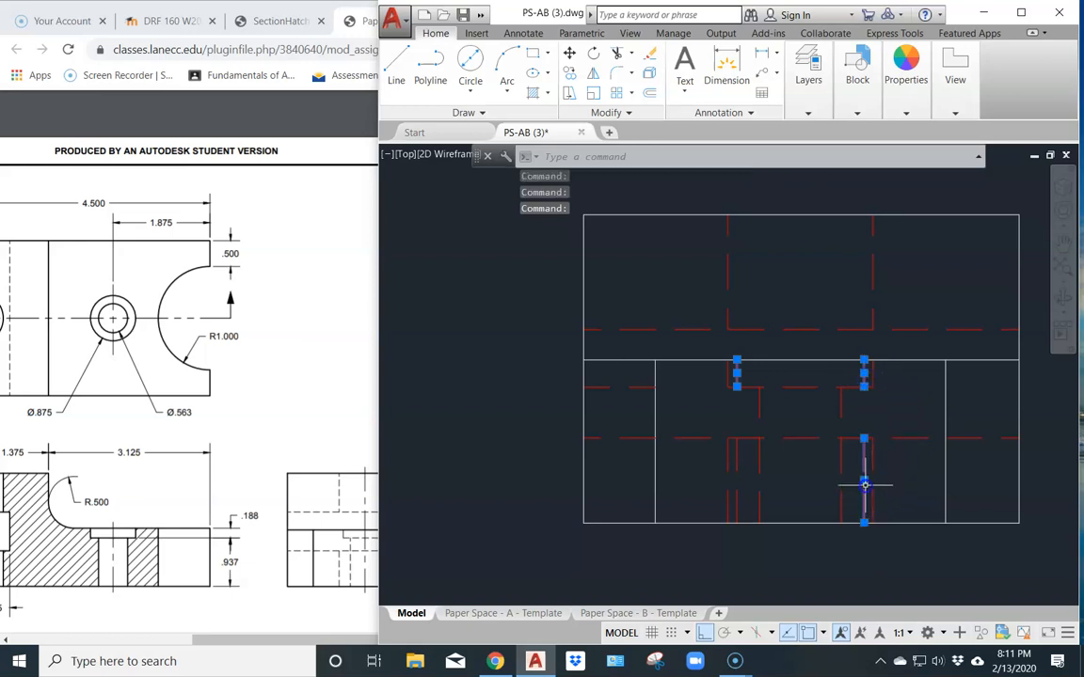
{"action": "left_click", "coordinate": [737, 482]}
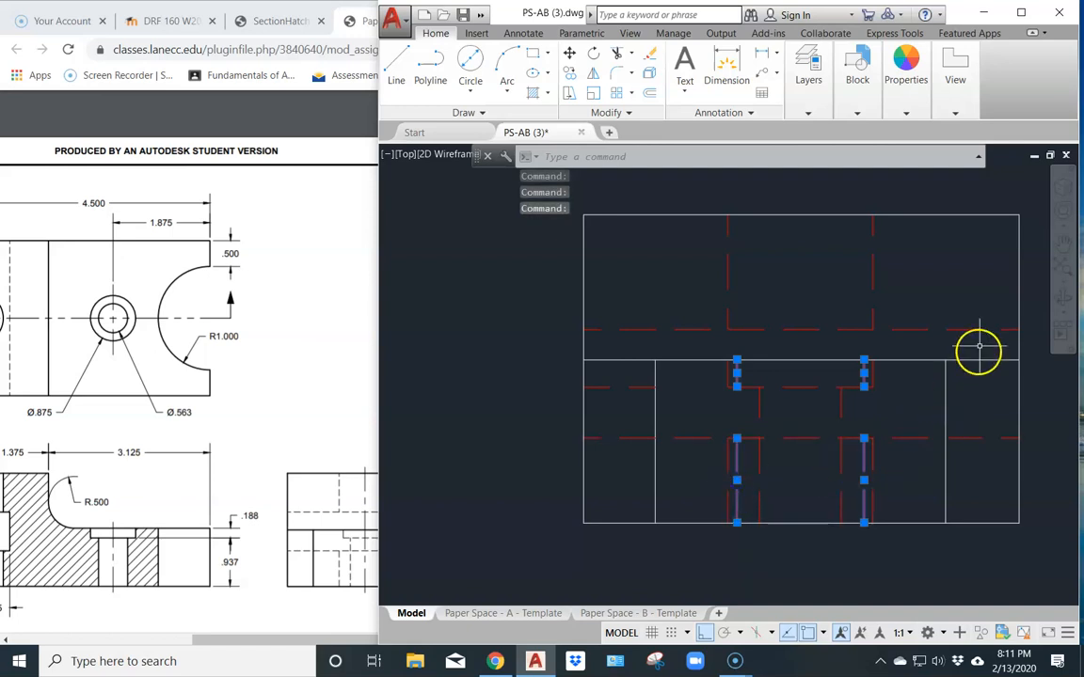
{"action": "key", "text": "Delete"}
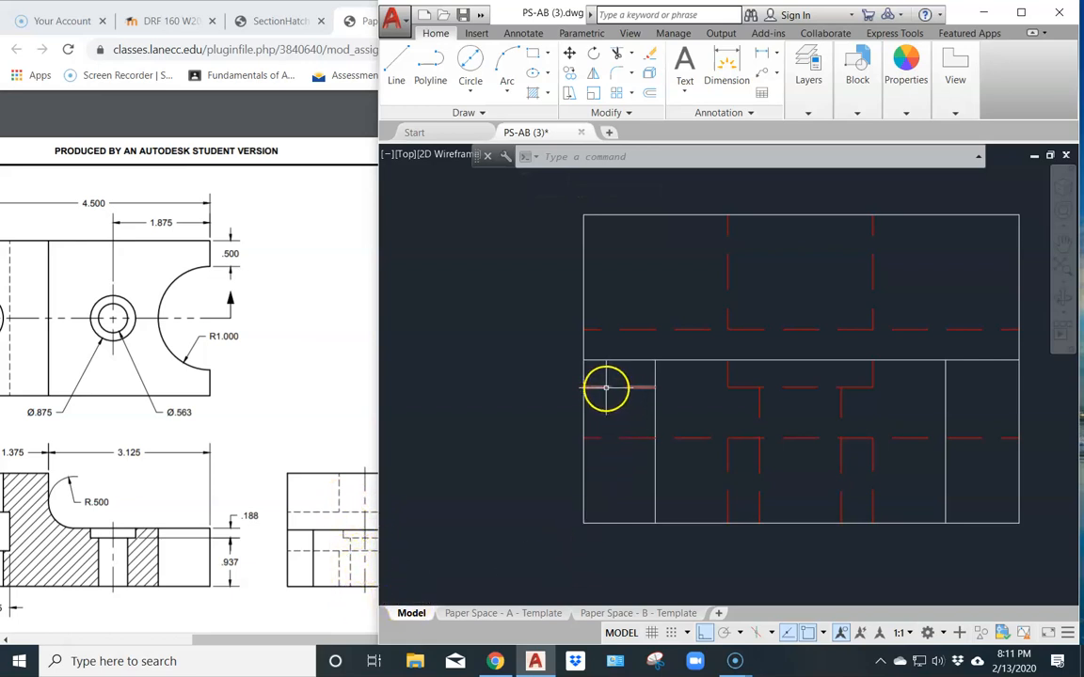
- Make Hidden Lines the current layer and draw a vertical line about 3.4 long upward from the top view's lower edge, aligned with the front view slot's end
{"action": "scroll", "coordinate": [834, 387], "scroll_direction": "down", "scroll_amount": 4}
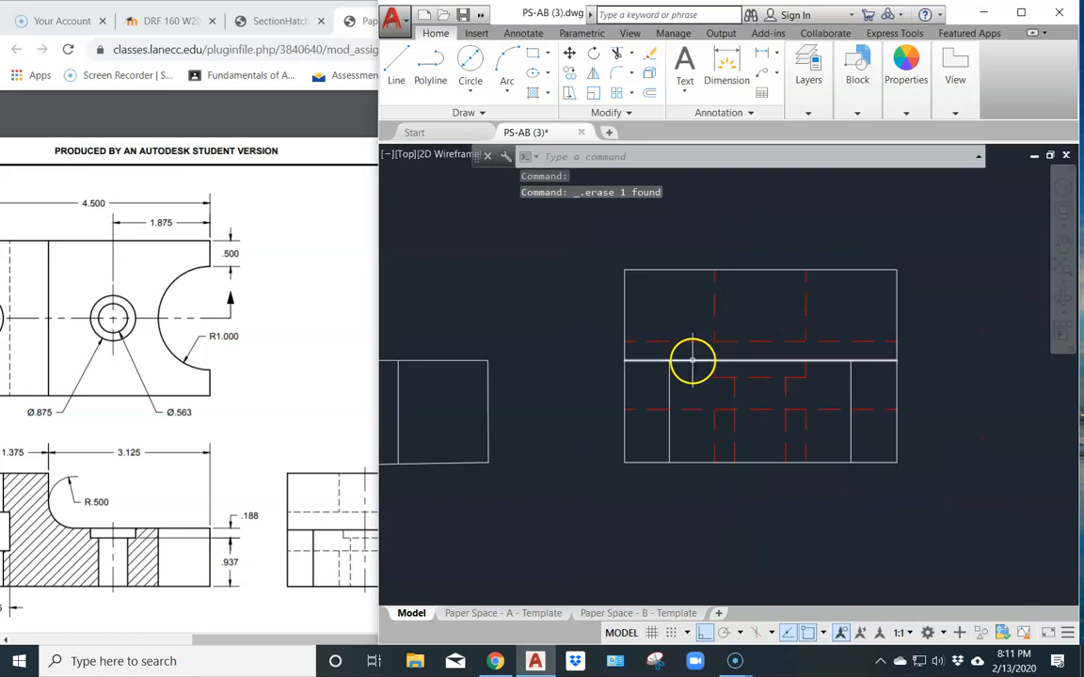
{"action": "middle_click_drag", "start_coordinate": [590, 378], "coordinate": [743, 447]}
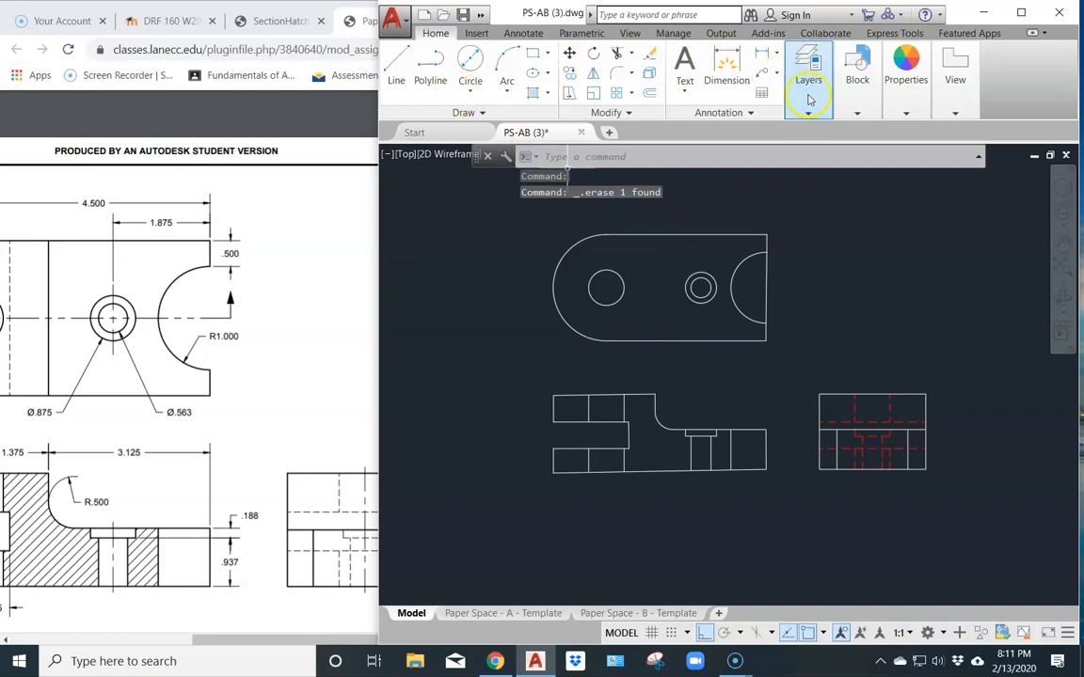
{"action": "left_click", "coordinate": [809, 93]}
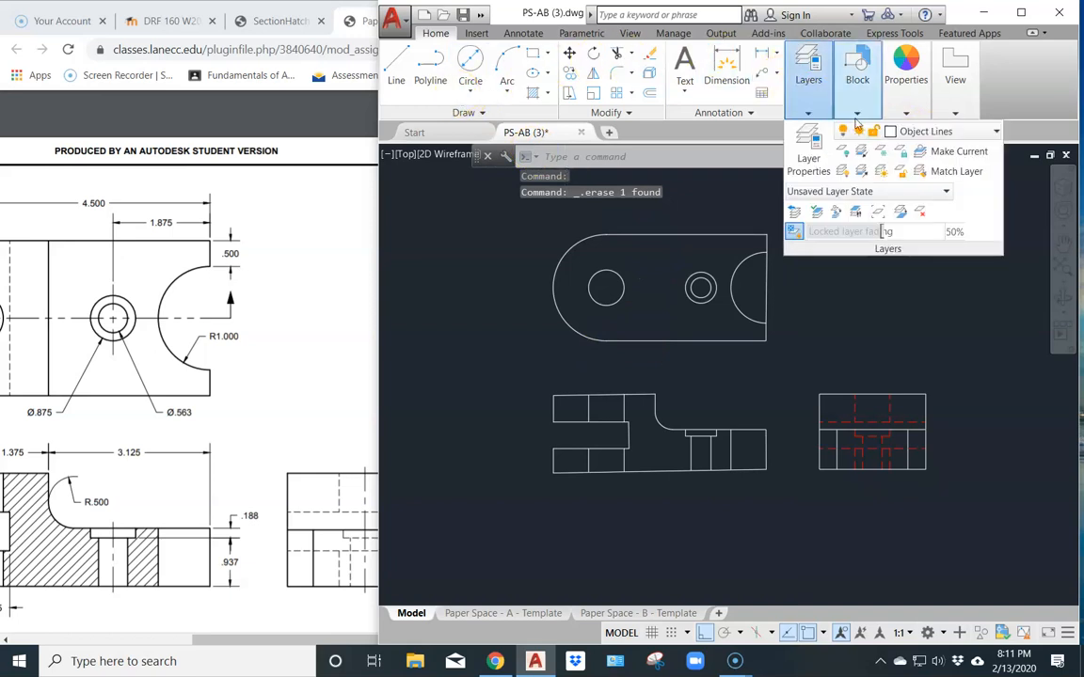
{"action": "left_click", "coordinate": [964, 133]}
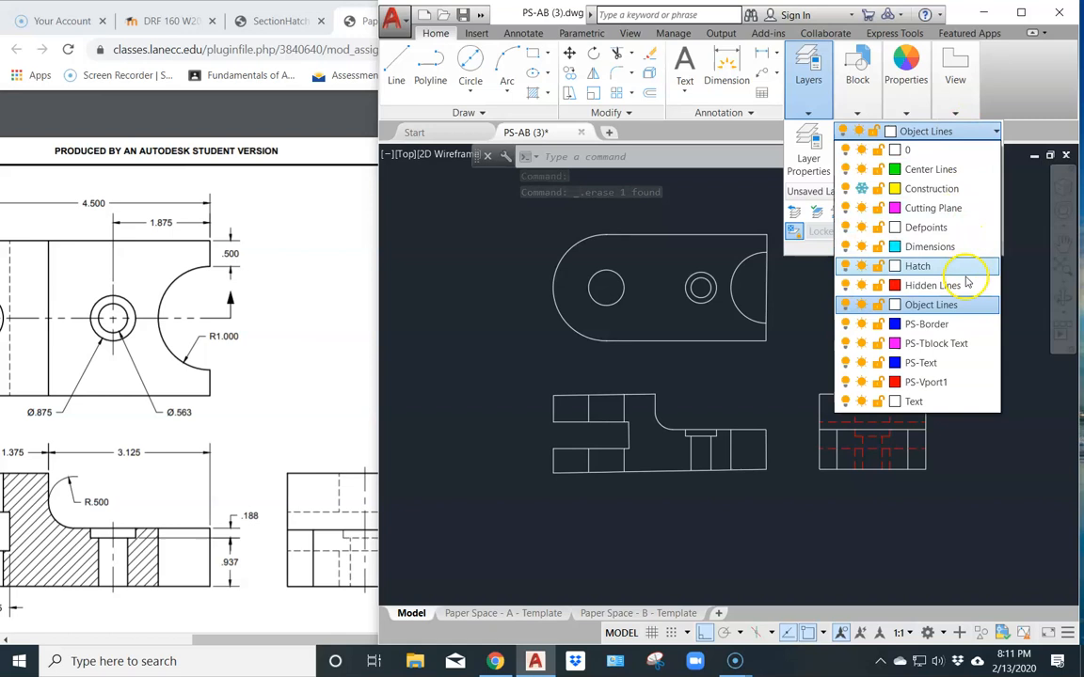
{"action": "left_click", "coordinate": [973, 294]}
{"action": "left_click", "coordinate": [396, 68]}
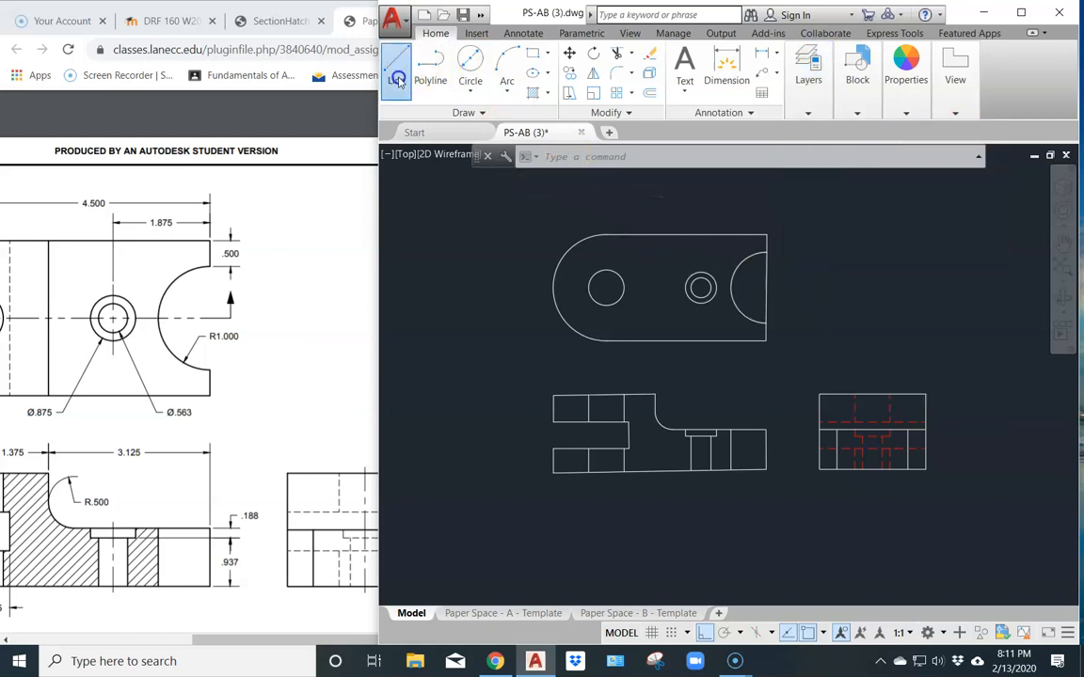
{"action": "scroll", "coordinate": [626, 422], "scroll_direction": "up", "scroll_amount": 6}
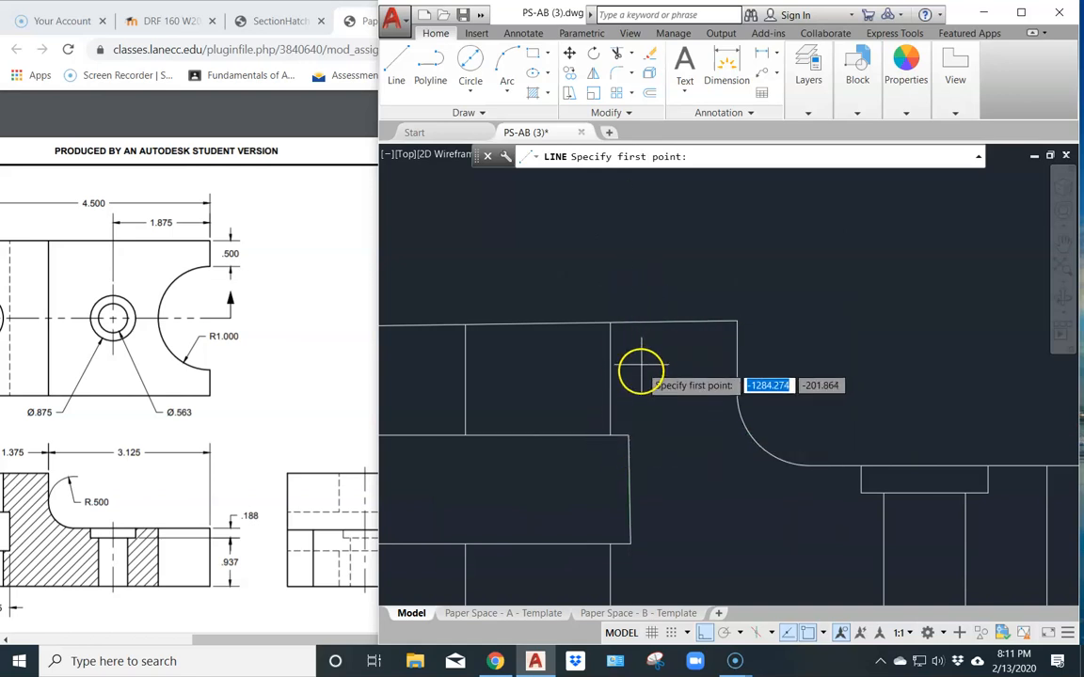
{"action": "scroll", "coordinate": [635, 289], "scroll_direction": "down", "scroll_amount": 3}
{"action": "scroll", "coordinate": [636, 288], "scroll_direction": "down", "scroll_amount": 2}
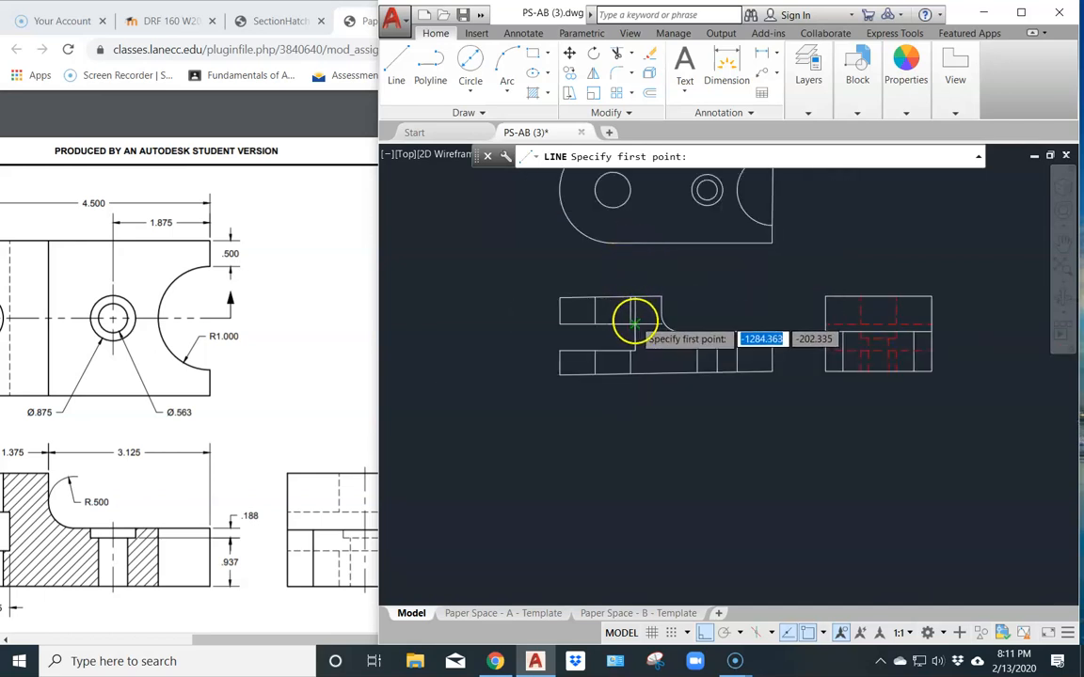
{"action": "left_click", "coordinate": [636, 242]}
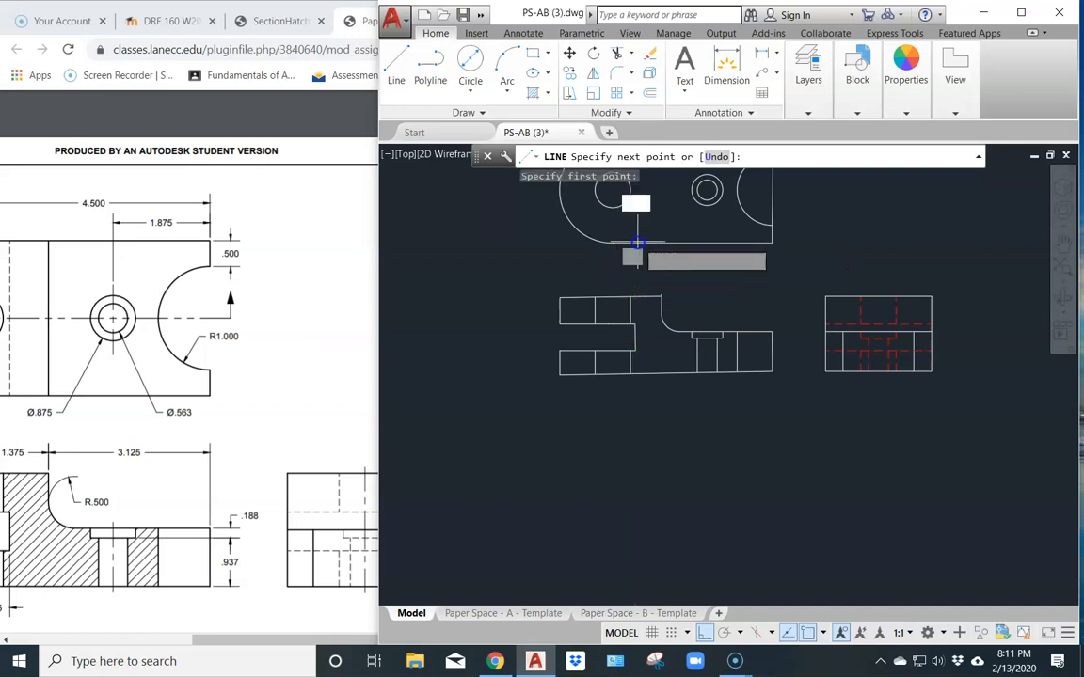
{"action": "middle_click_drag", "start_coordinate": [640, 206], "coordinate": [624, 388]}
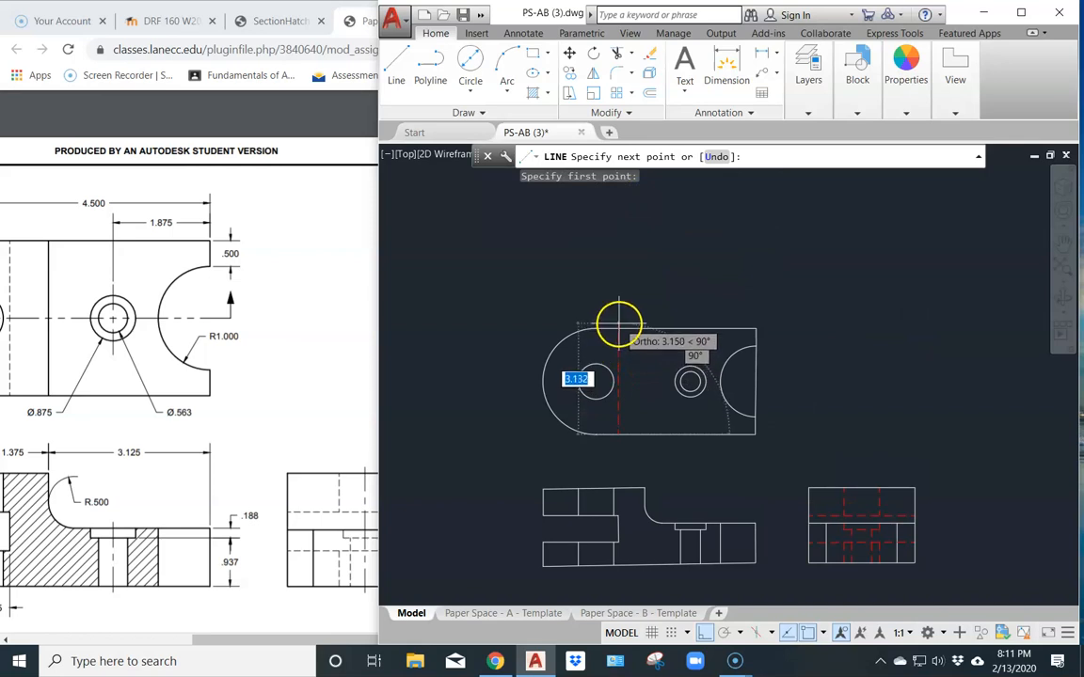
{"action": "left_click", "coordinate": [616, 311]}
{"action": "key", "text": "Return"}
- Shorten the top view's vertical hidden line so its upper end lies on the part's upper edge
{"action": "scroll", "coordinate": [618, 313], "scroll_direction": "up", "scroll_amount": 4}
{"action": "scroll", "coordinate": [617, 312], "scroll_direction": "up", "scroll_amount": 2}
{"action": "left_click", "coordinate": [617, 316]}
{"action": "left_click", "coordinate": [618, 312]}
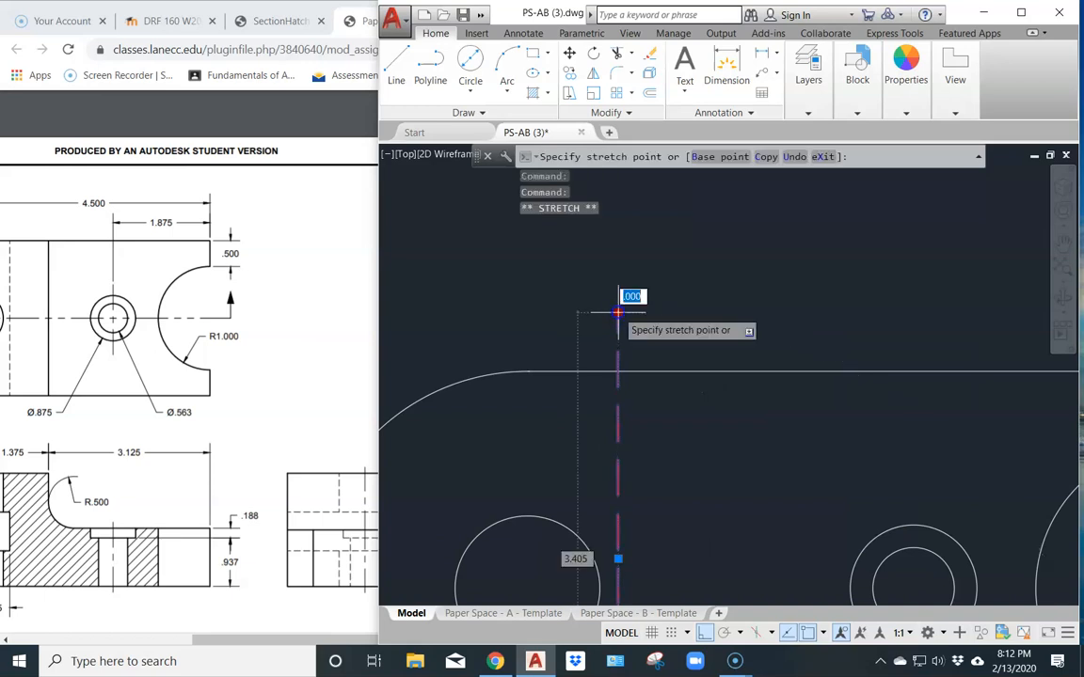
{"action": "left_click", "coordinate": [616, 372]}
{"action": "key", "text": "Return"}
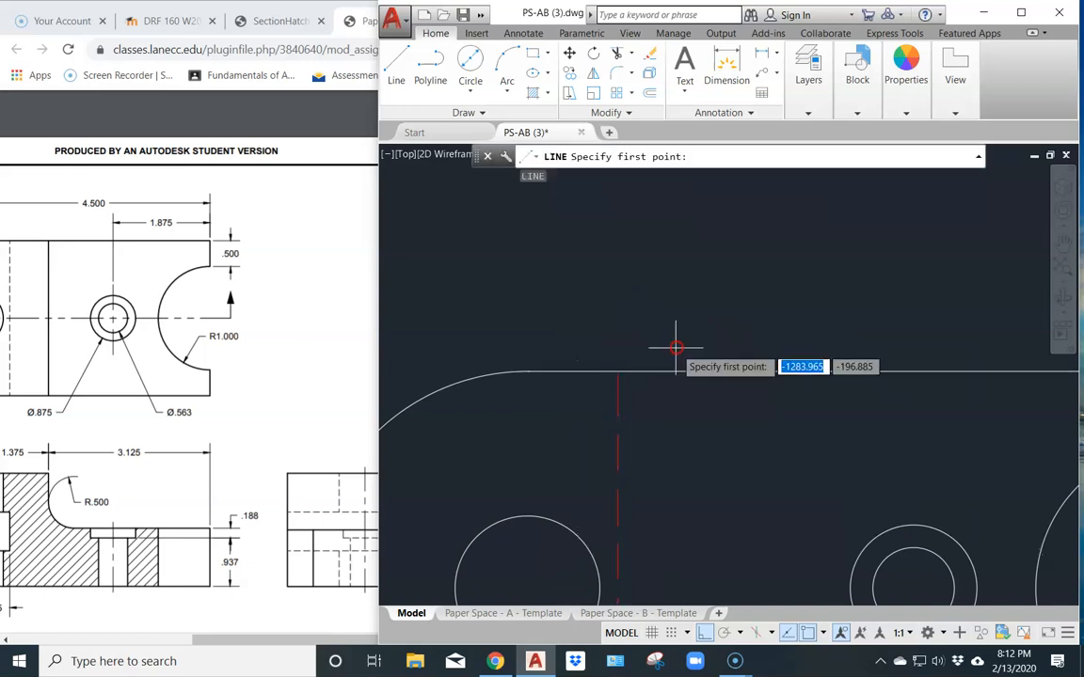
{"action": "scroll", "coordinate": [704, 448], "scroll_direction": "down", "scroll_amount": 5}
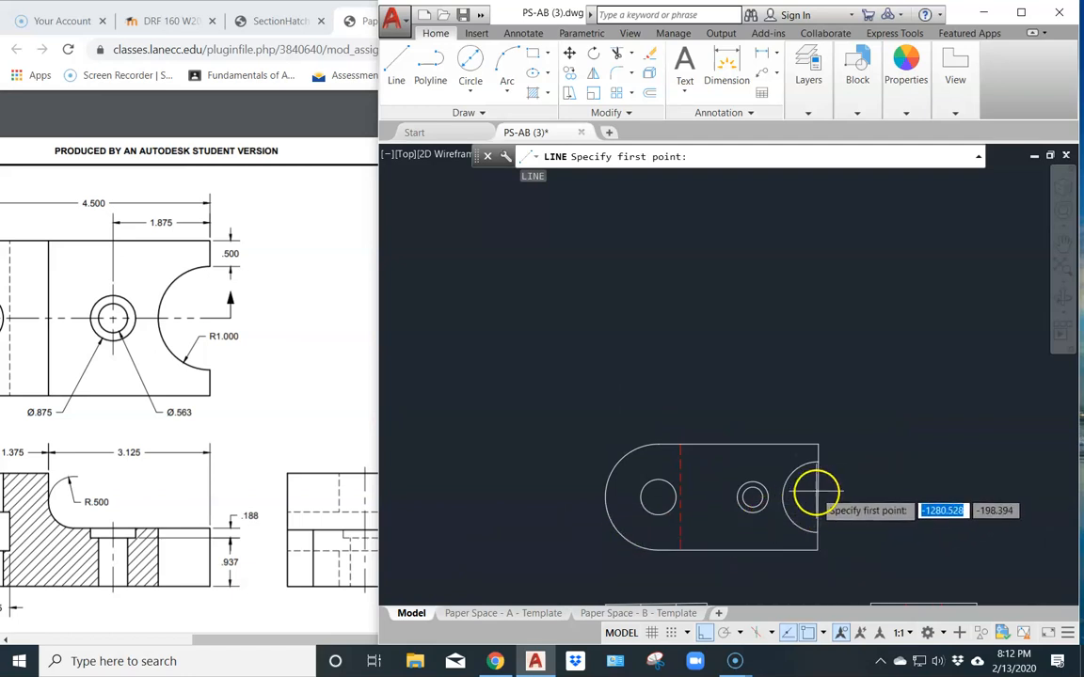
{"action": "key", "text": "Escape"}
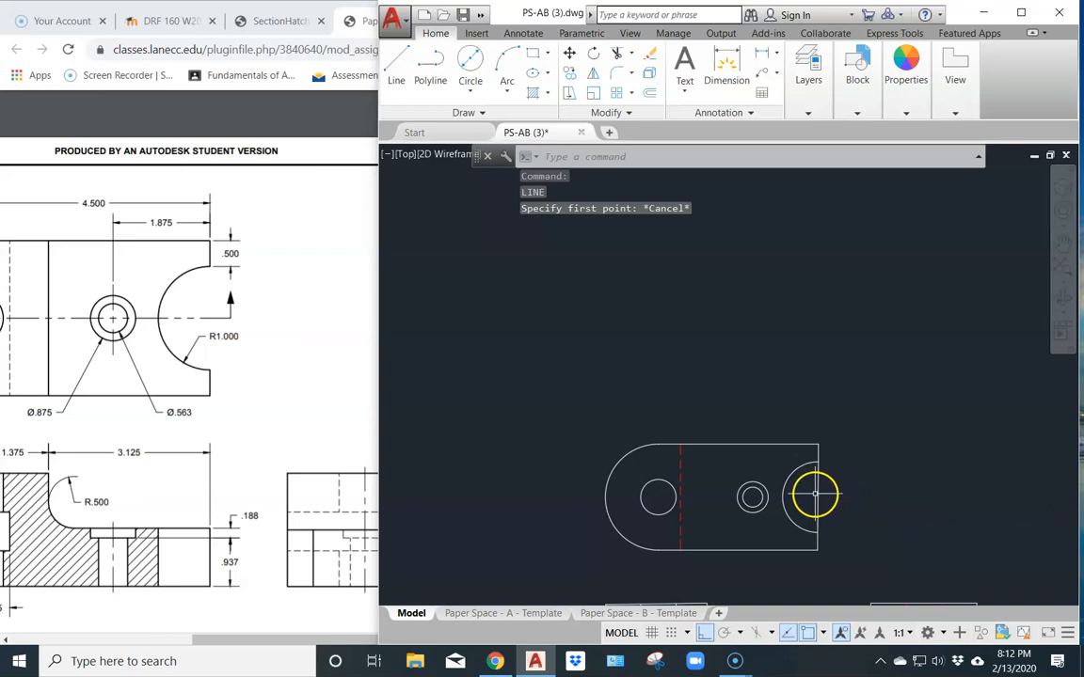
- Erase the vertical line closing off the semicircular cutout at the right end of the top view
{"action": "left_click", "coordinate": [817, 491]}
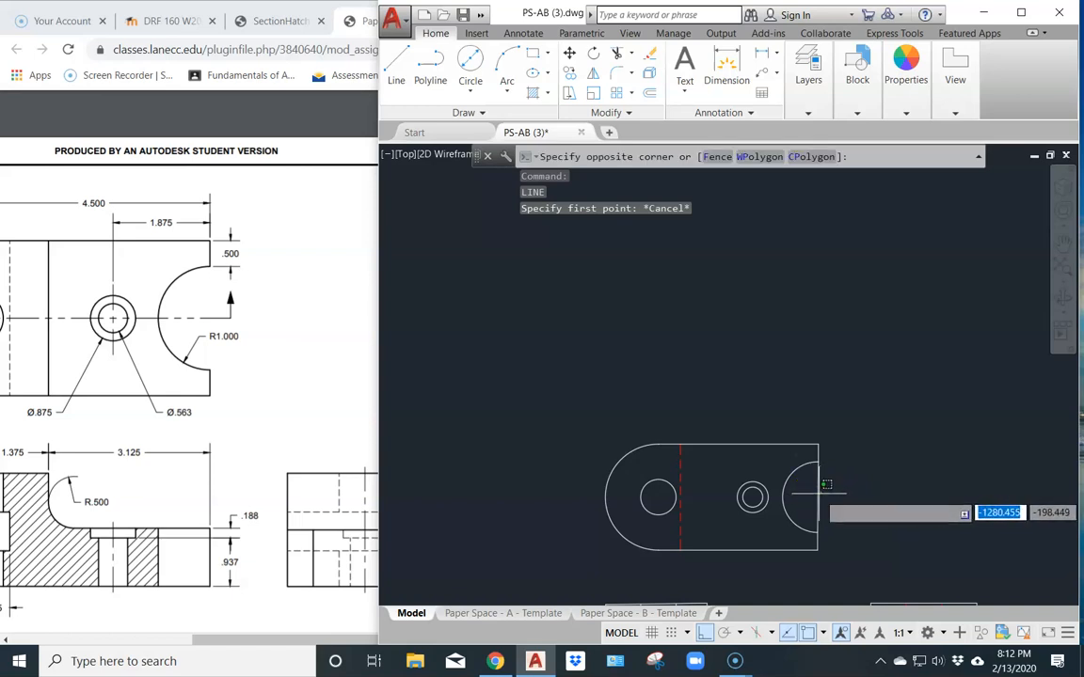
{"action": "left_click", "coordinate": [824, 487]}
{"action": "key", "text": "Delete"}
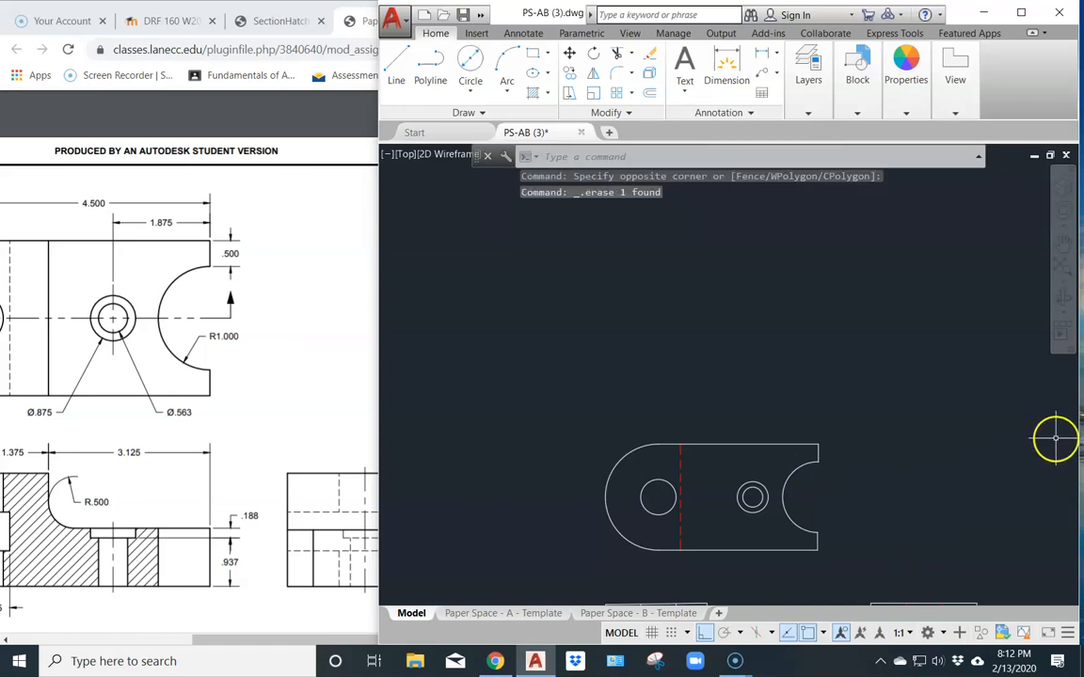
- Make Object Lines the current layer and draw a vertical line about 3.1 long upward from the top view's lower edge, aligned with the front view's raised step
{"action": "scroll", "coordinate": [599, 462], "scroll_direction": "down", "scroll_amount": 2}
{"action": "scroll", "coordinate": [611, 478], "scroll_direction": "up", "scroll_amount": 2}
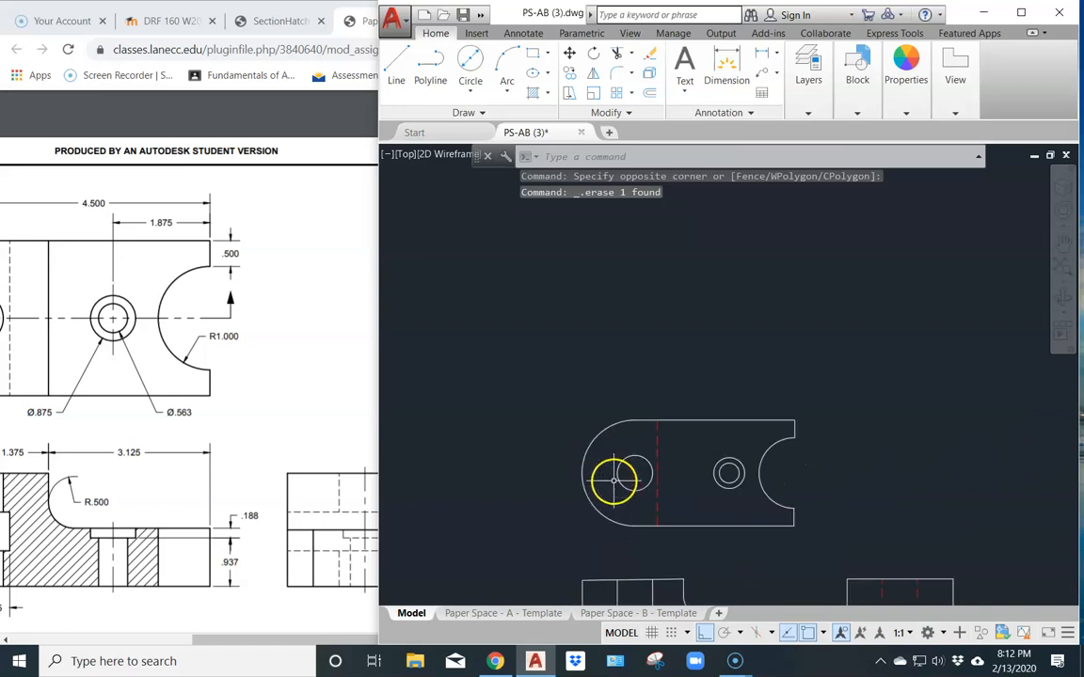
{"action": "left_click", "coordinate": [807, 112]}
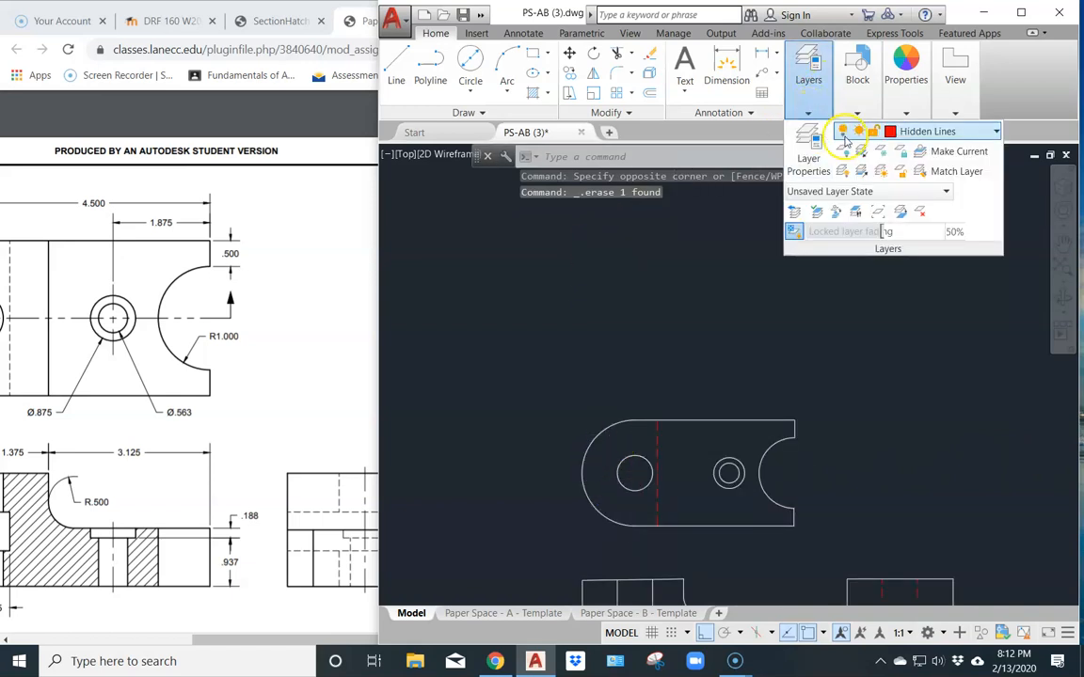
{"action": "left_click", "coordinate": [922, 131]}
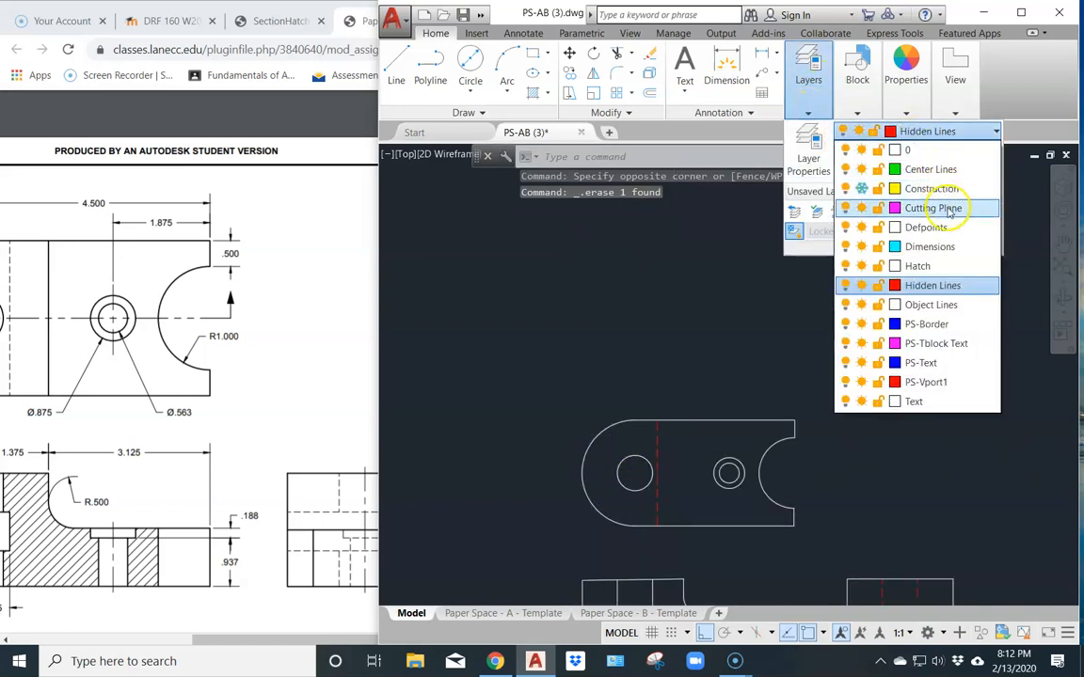
{"action": "left_click", "coordinate": [960, 305]}
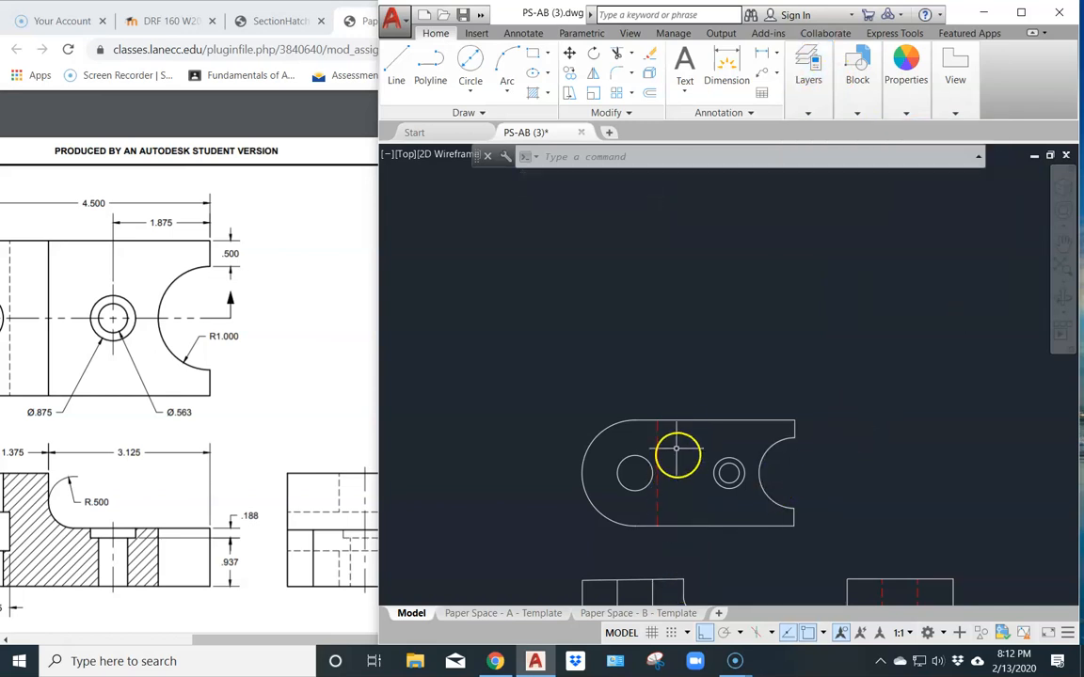
{"action": "left_click", "coordinate": [395, 74]}
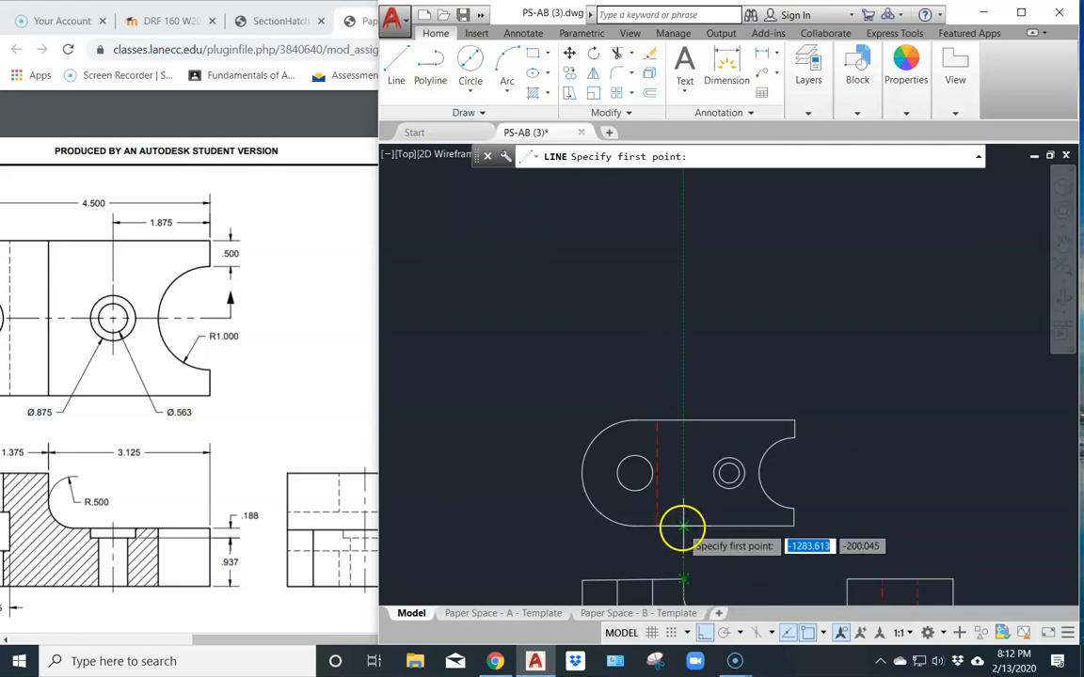
{"action": "left_click", "coordinate": [682, 527]}
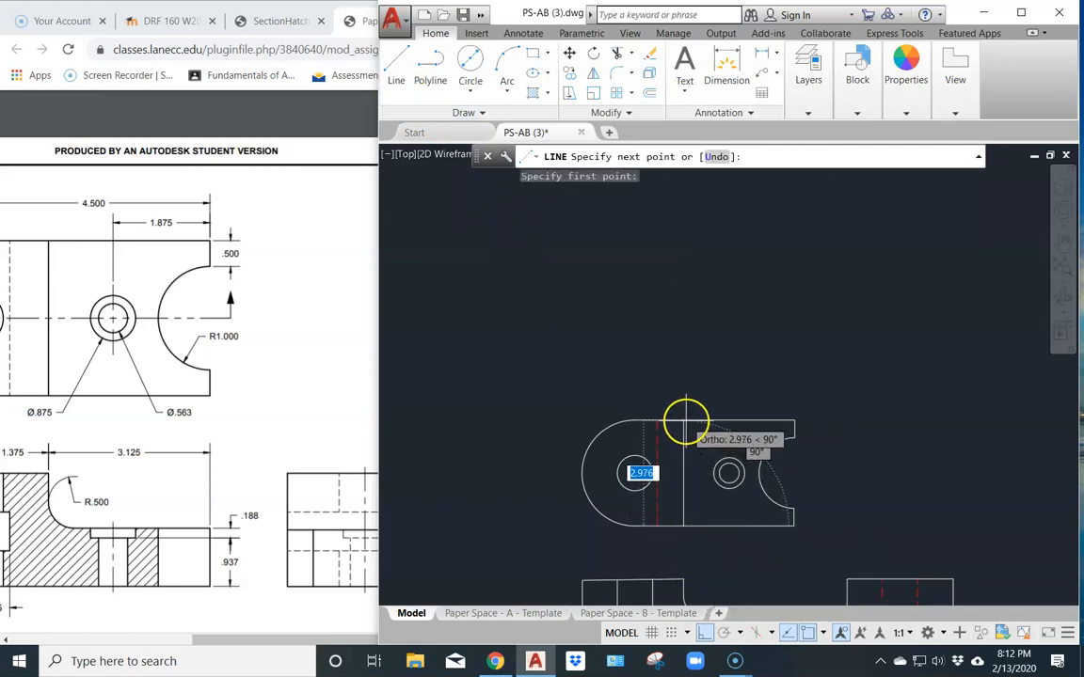
{"action": "scroll", "coordinate": [682, 421], "scroll_direction": "up", "scroll_amount": 5}
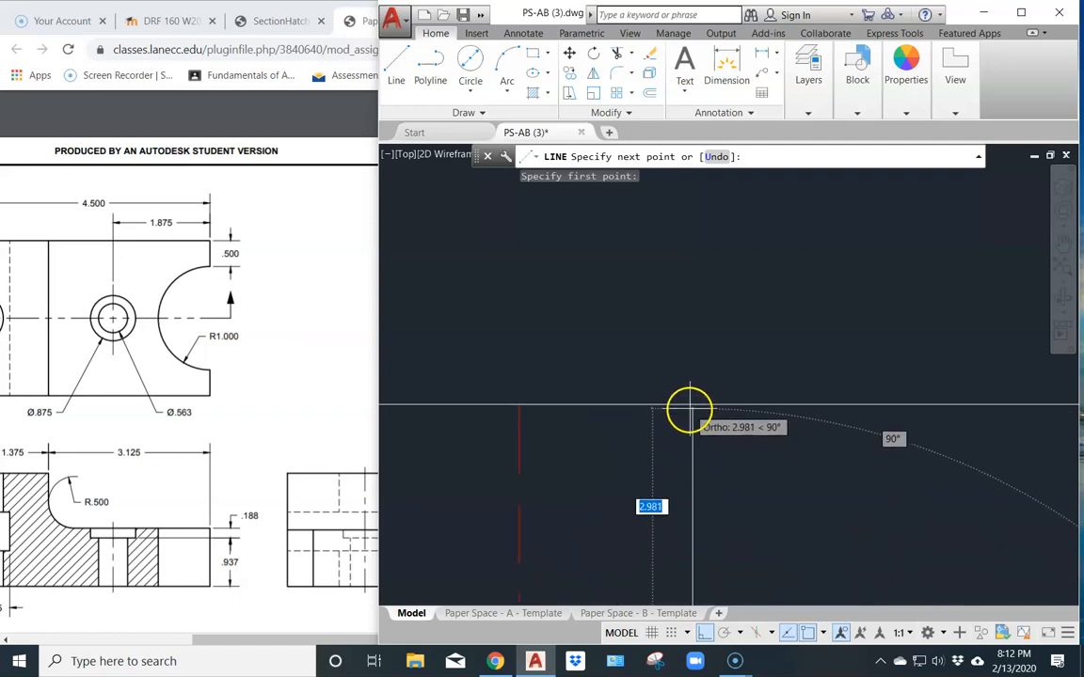
{"action": "left_click", "coordinate": [693, 405]}
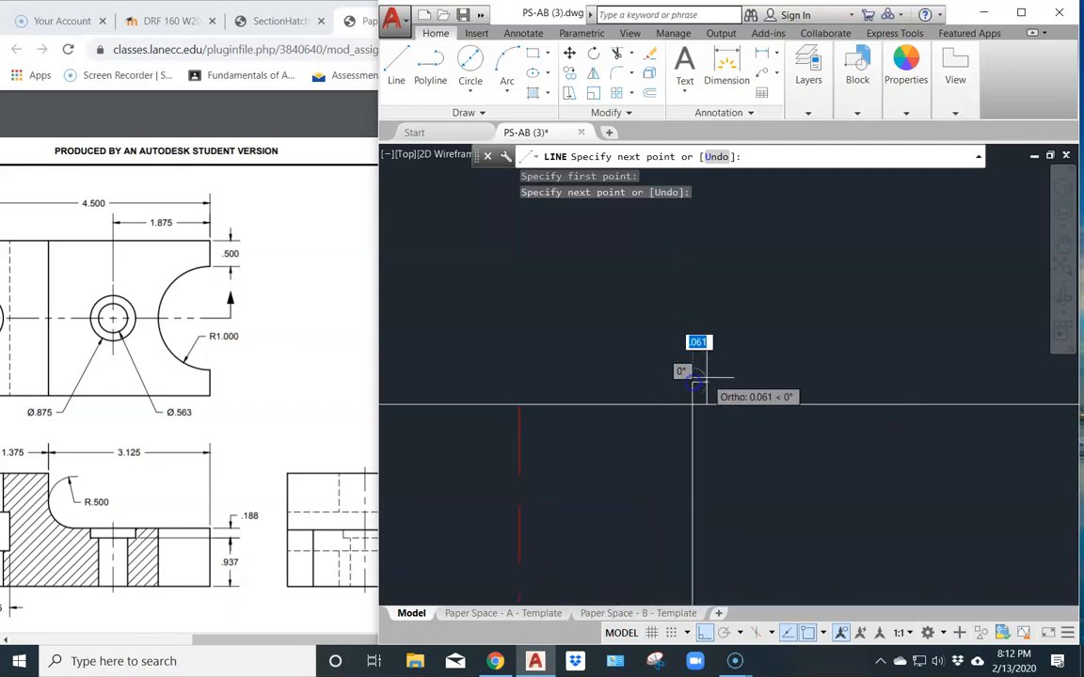
{"action": "right_click", "coordinate": [705, 376]}
- Shorten the top view's new vertical object line so its upper end lies on the part's upper edge
{"action": "left_click", "coordinate": [692, 384]}
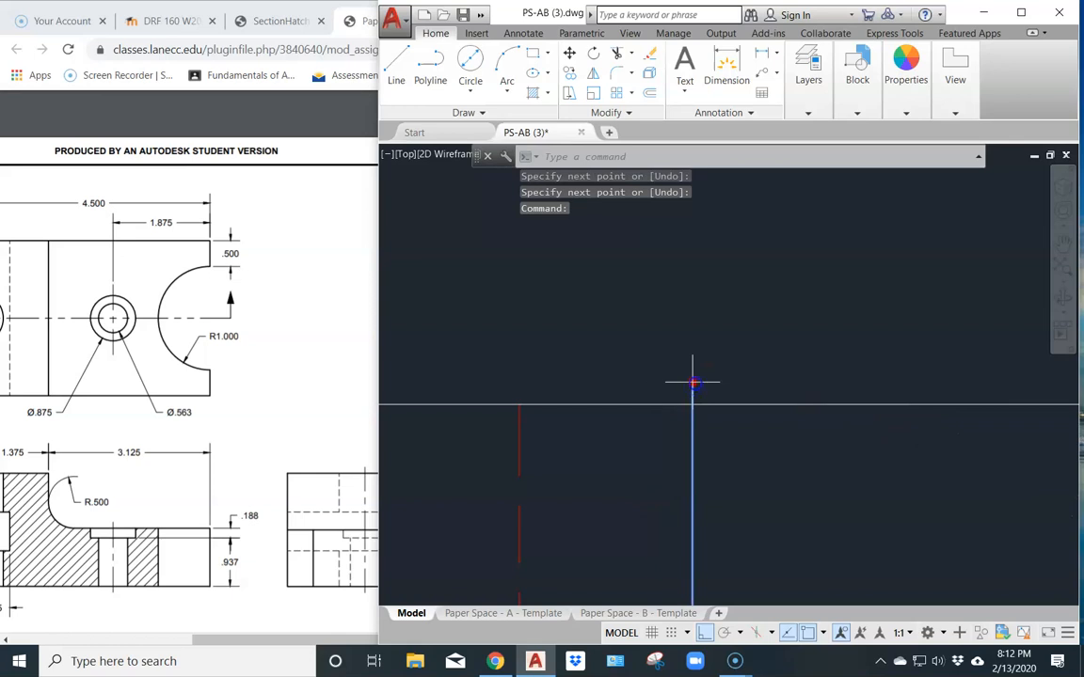
{"action": "left_click", "coordinate": [692, 383]}
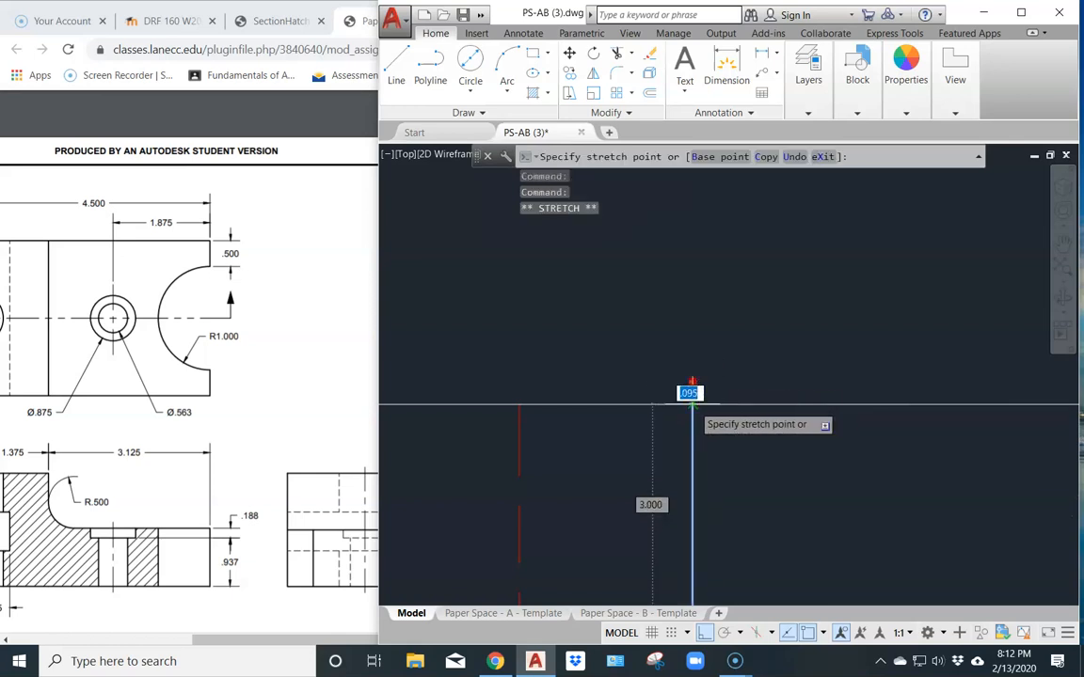
{"action": "left_click", "coordinate": [692, 404]}
{"action": "key", "text": "Escape"}
{"action": "scroll", "coordinate": [793, 461], "scroll_direction": "down", "scroll_amount": 4}
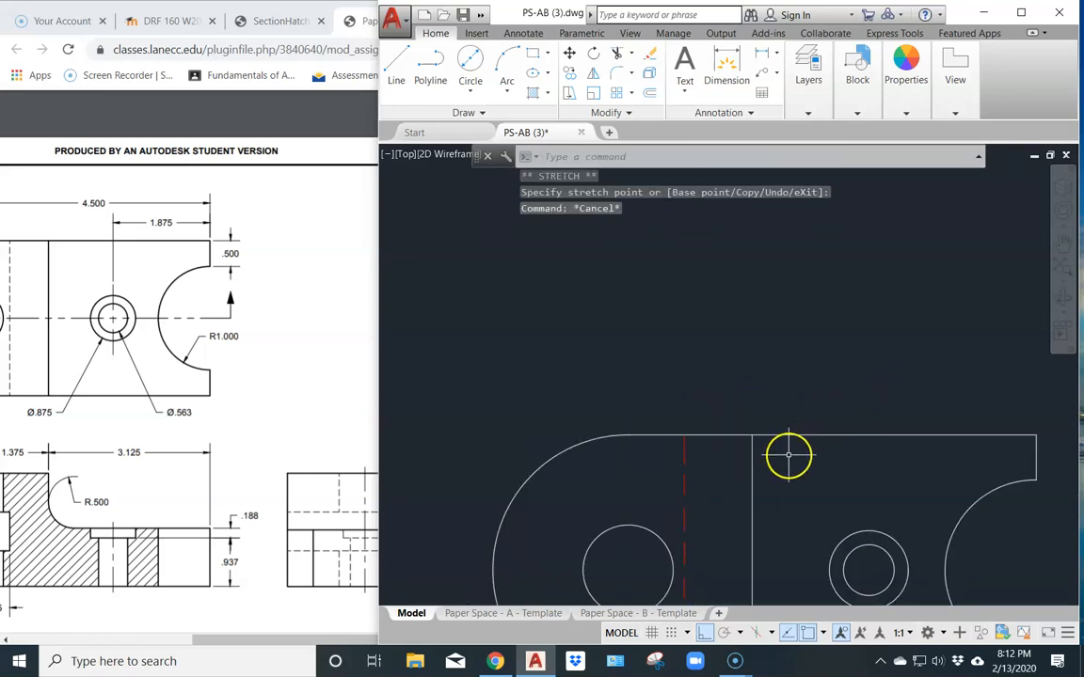
- Make Hatch the current layer and maximize the application window
{"action": "middle_click_drag", "start_coordinate": [784, 517], "coordinate": [751, 424]}
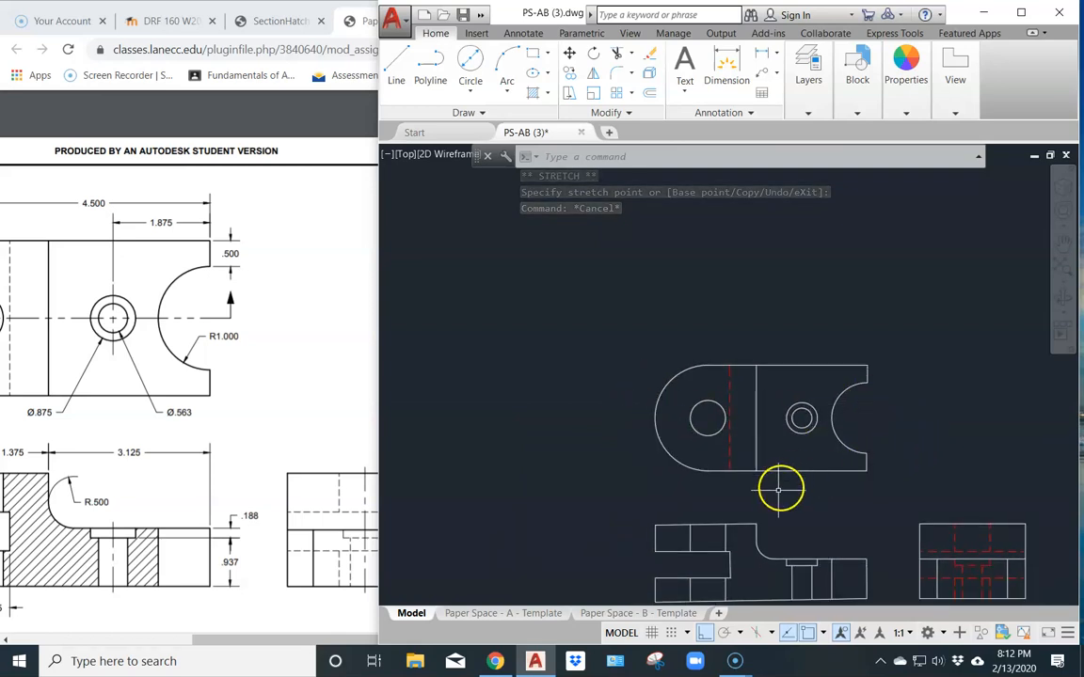
{"action": "scroll", "coordinate": [778, 492], "scroll_direction": "down", "scroll_amount": 2}
{"action": "scroll", "coordinate": [781, 534], "scroll_direction": "up", "scroll_amount": 2}
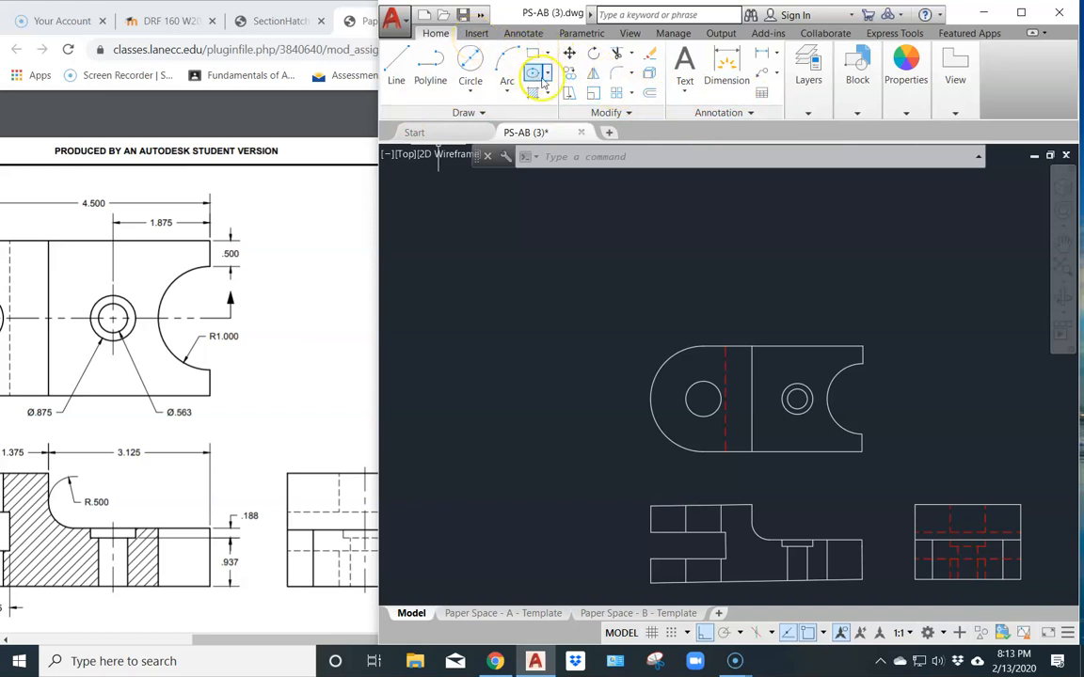
{"action": "left_click", "coordinate": [810, 111]}
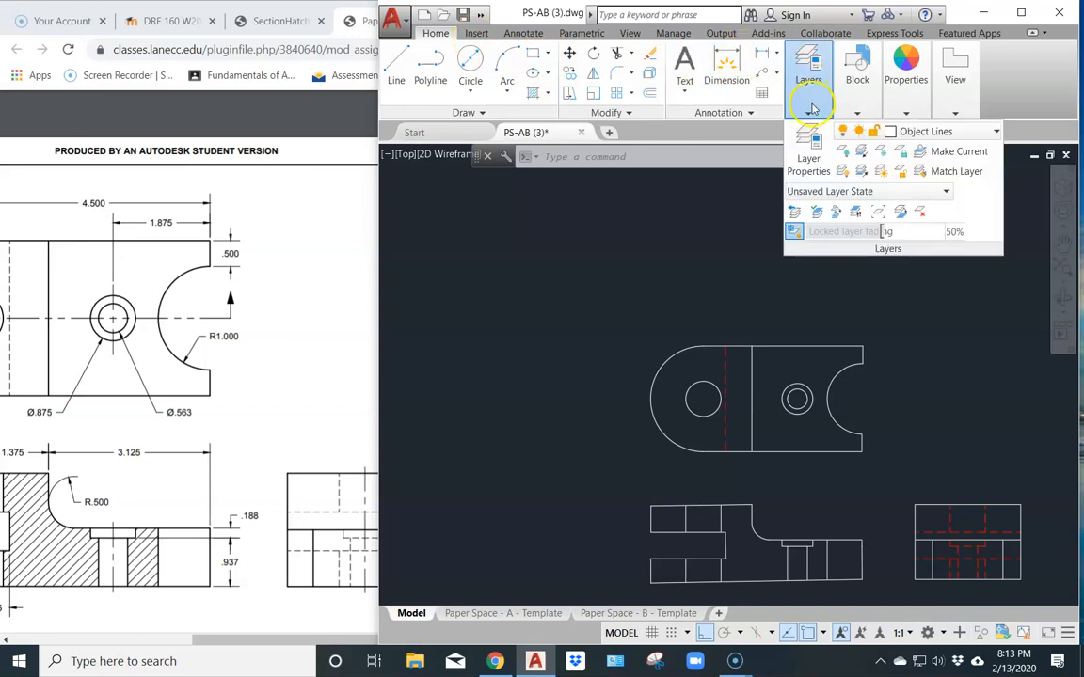
{"action": "left_click", "coordinate": [926, 134]}
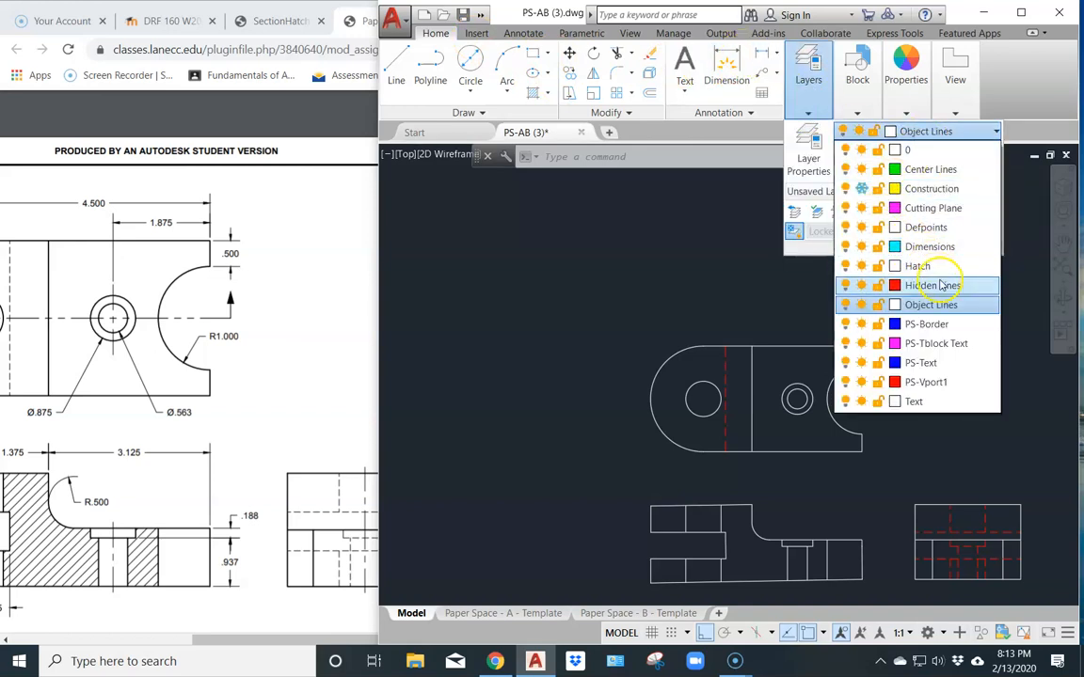
{"action": "left_click", "coordinate": [918, 265]}
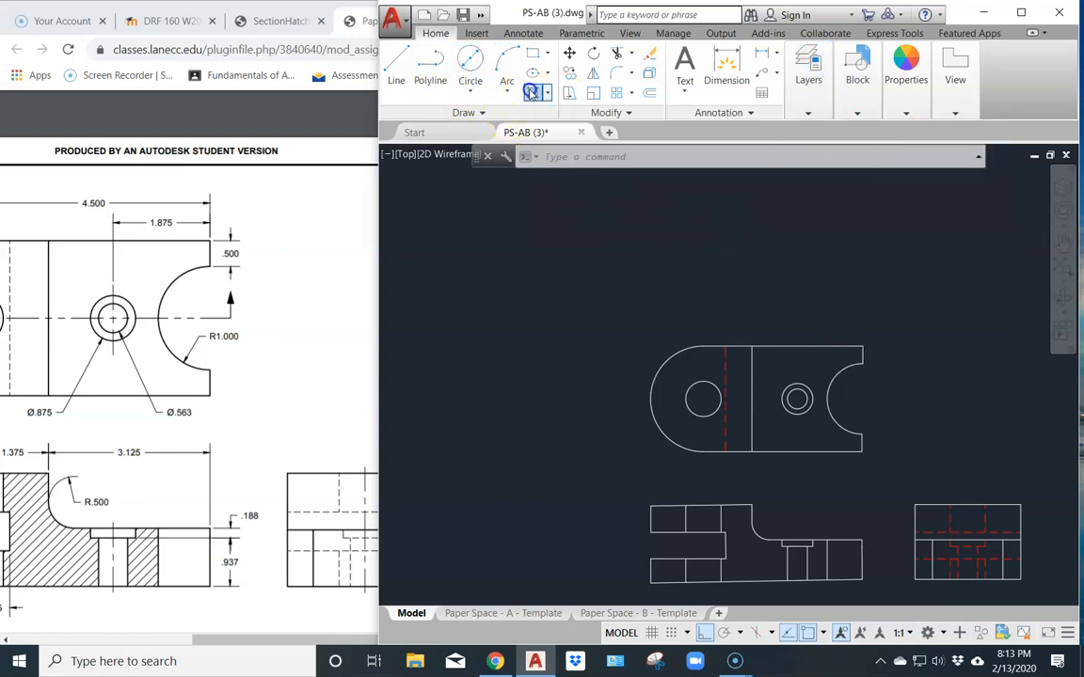
{"action": "left_click", "coordinate": [532, 95]}
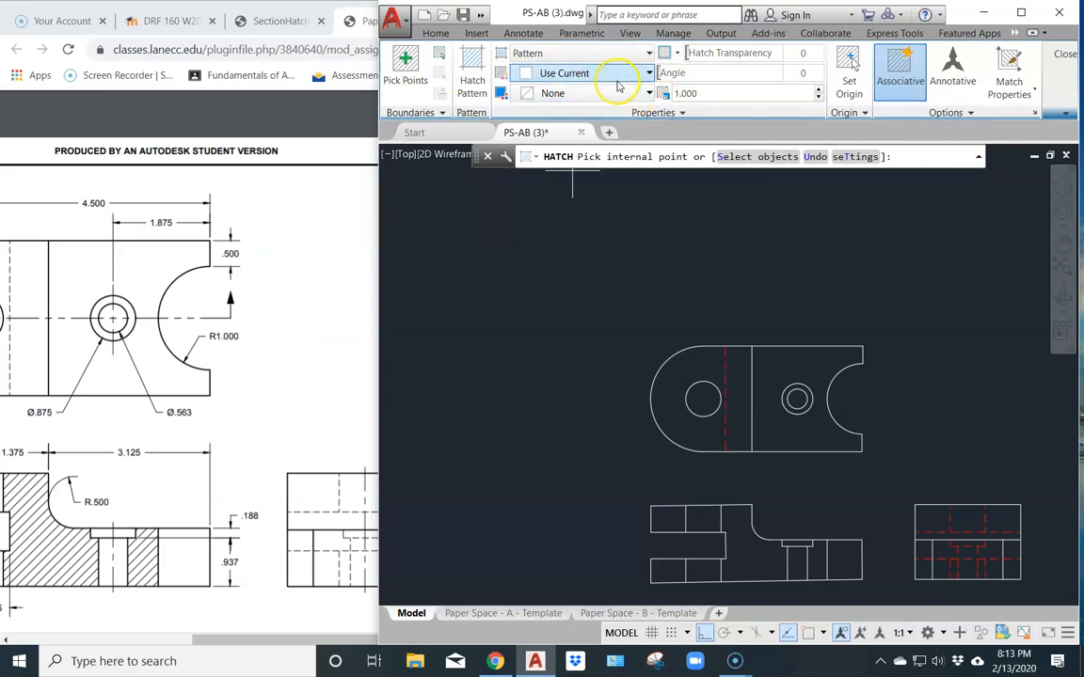
{"action": "left_click", "coordinate": [1022, 13]}
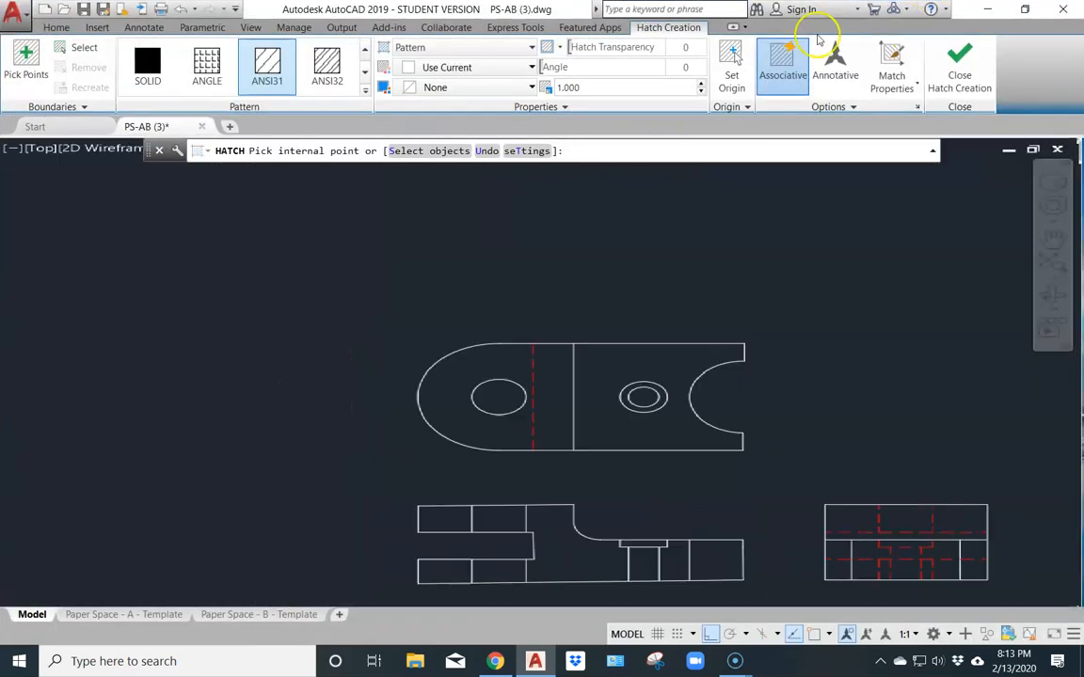
{"action": "key", "text": "Escape"}
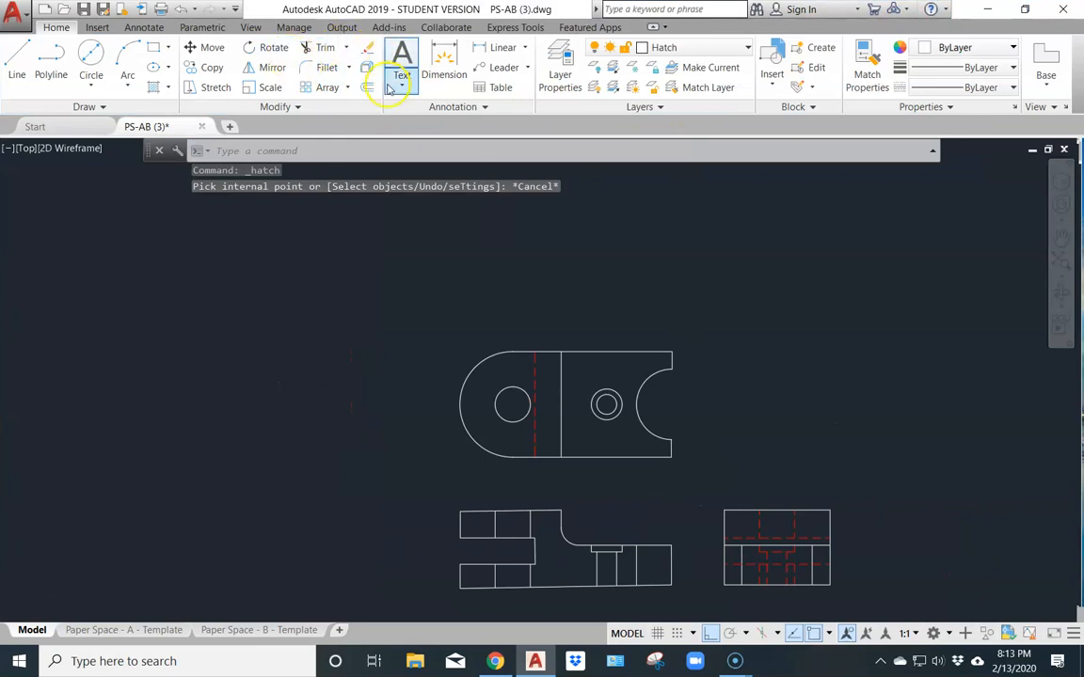
- Hatch the front view's cut regions with the ANSI31 pattern at scale 1.000: both slot arms, the central body and the strip beside the counterbored hole
{"action": "left_click", "coordinate": [154, 89]}
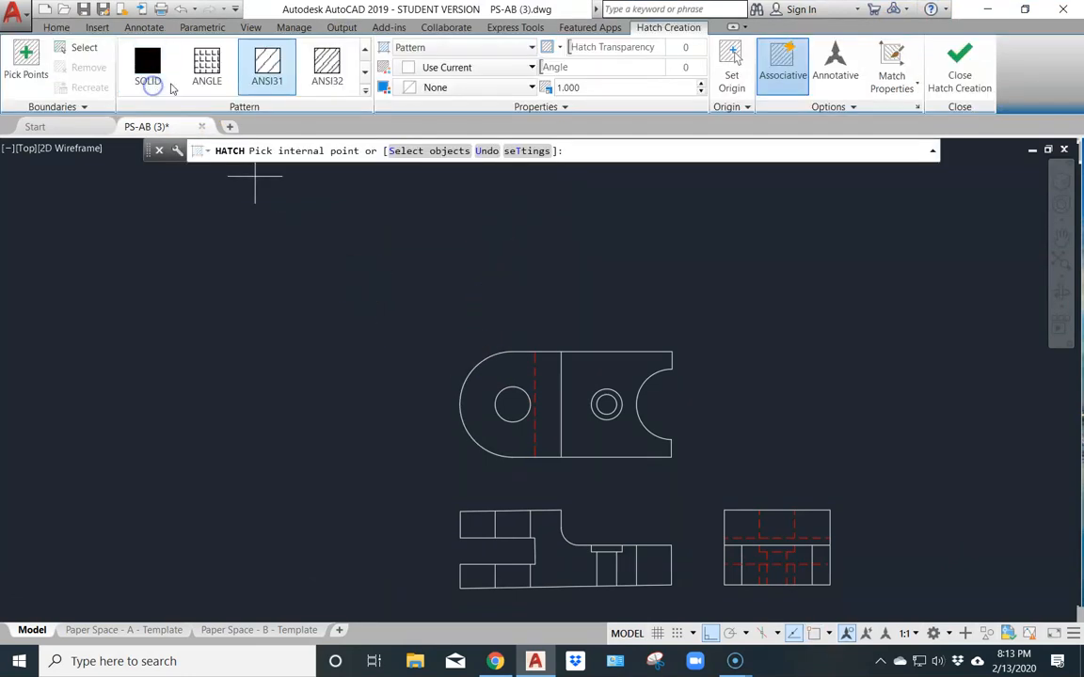
{"action": "left_click", "coordinate": [272, 71]}
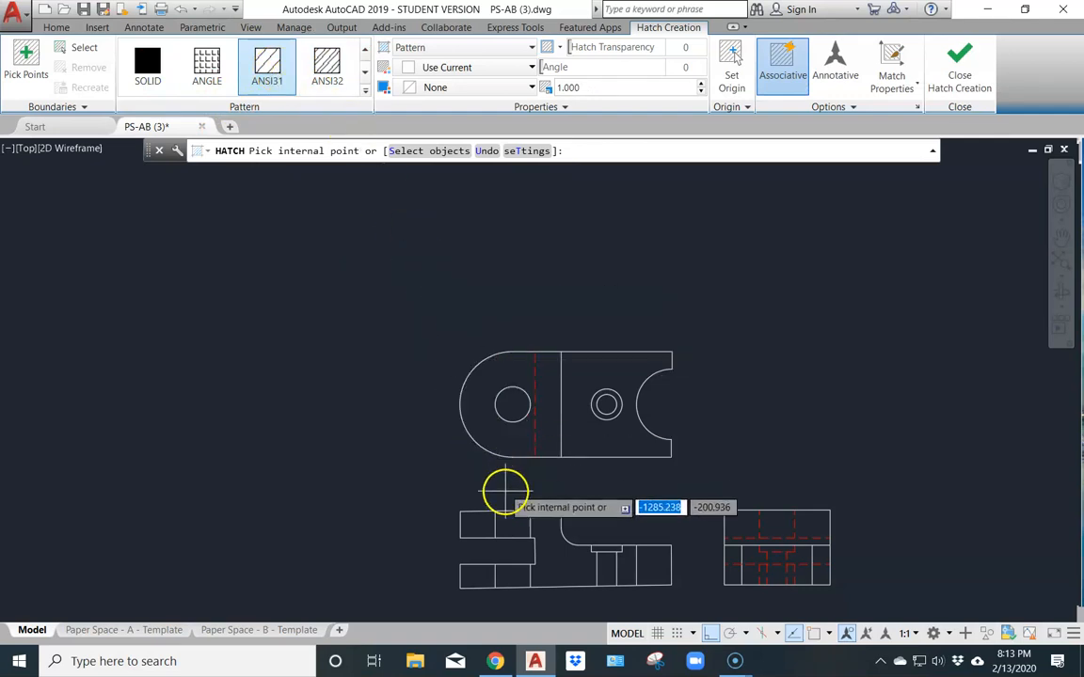
{"action": "left_click", "coordinate": [479, 526]}
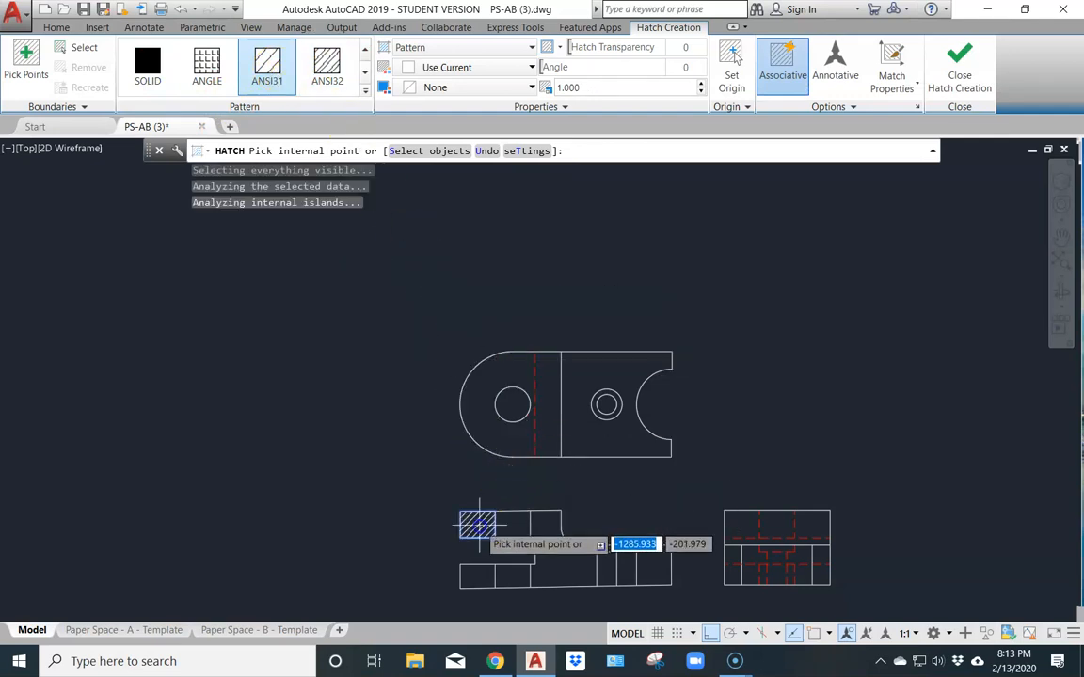
{"action": "left_click", "coordinate": [474, 578]}
{"action": "left_click", "coordinate": [563, 572]}
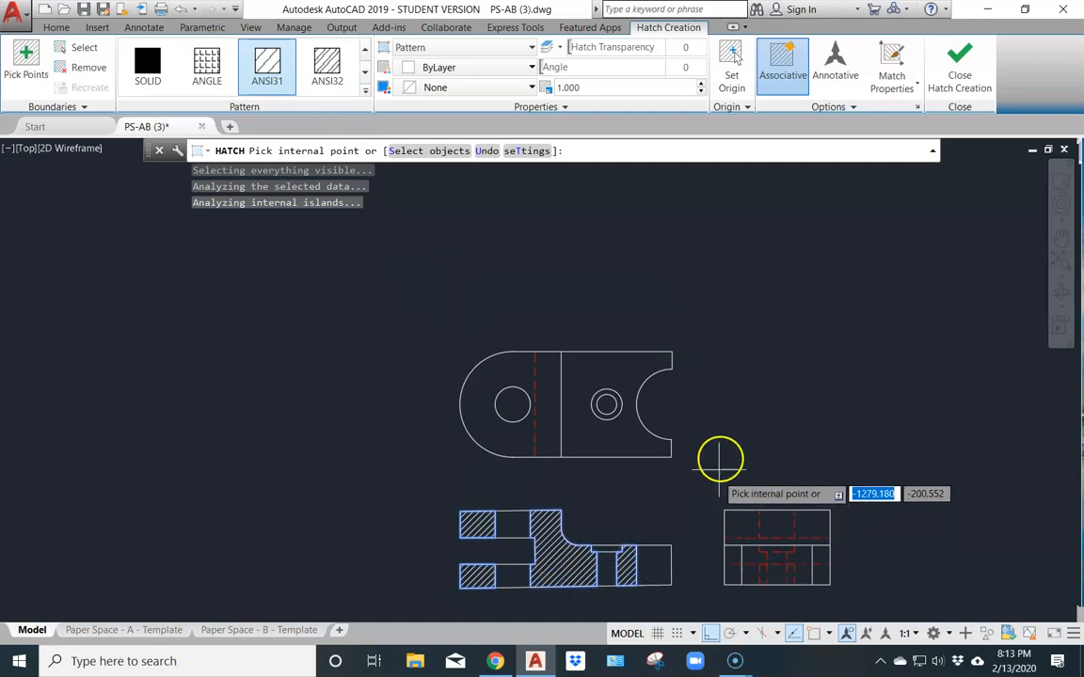
{"action": "left_click", "coordinate": [609, 562]}
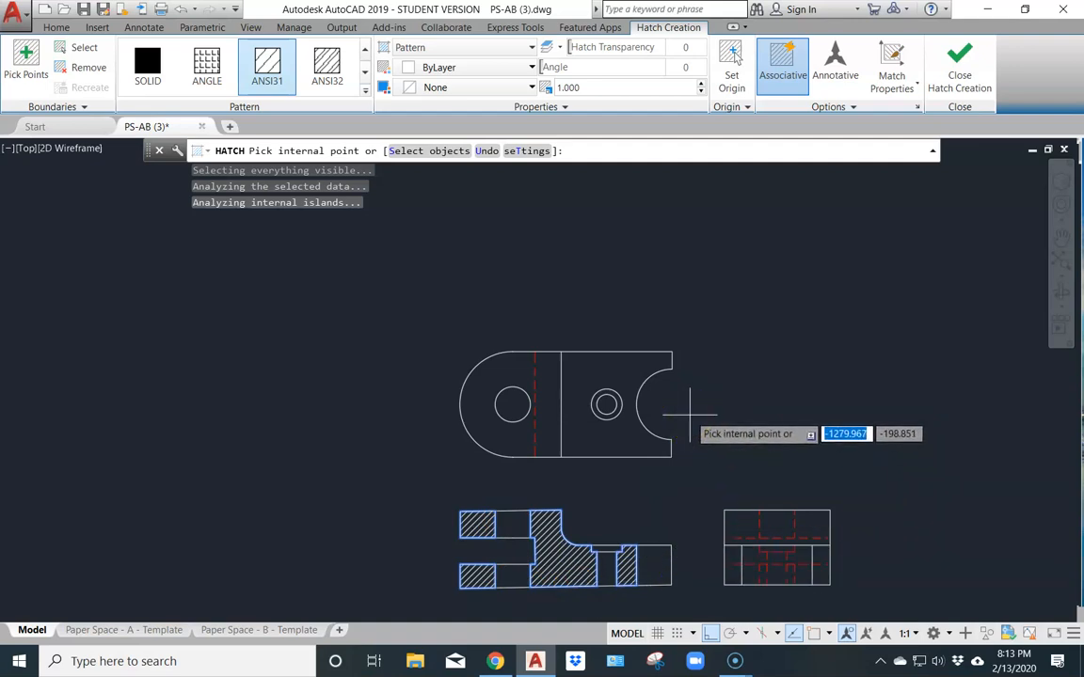
{"action": "key", "text": "Escape"}
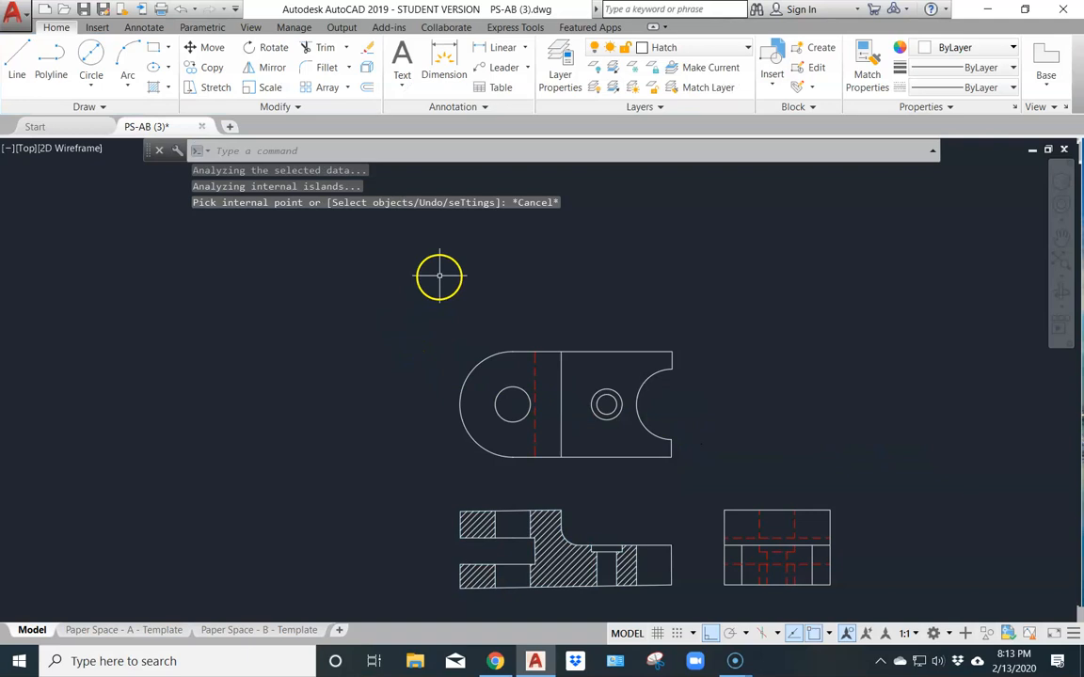
- Make Center Lines the current layer and add a centerline between the two vertical hole edges in the front view's upper slot arm
{"action": "scroll", "coordinate": [469, 301], "scroll_direction": "down", "scroll_amount": 2}
{"action": "scroll", "coordinate": [470, 379], "scroll_direction": "up", "scroll_amount": 1}
{"action": "scroll", "coordinate": [508, 380], "scroll_direction": "up", "scroll_amount": 1}
{"action": "scroll", "coordinate": [517, 366], "scroll_direction": "down", "scroll_amount": 1}
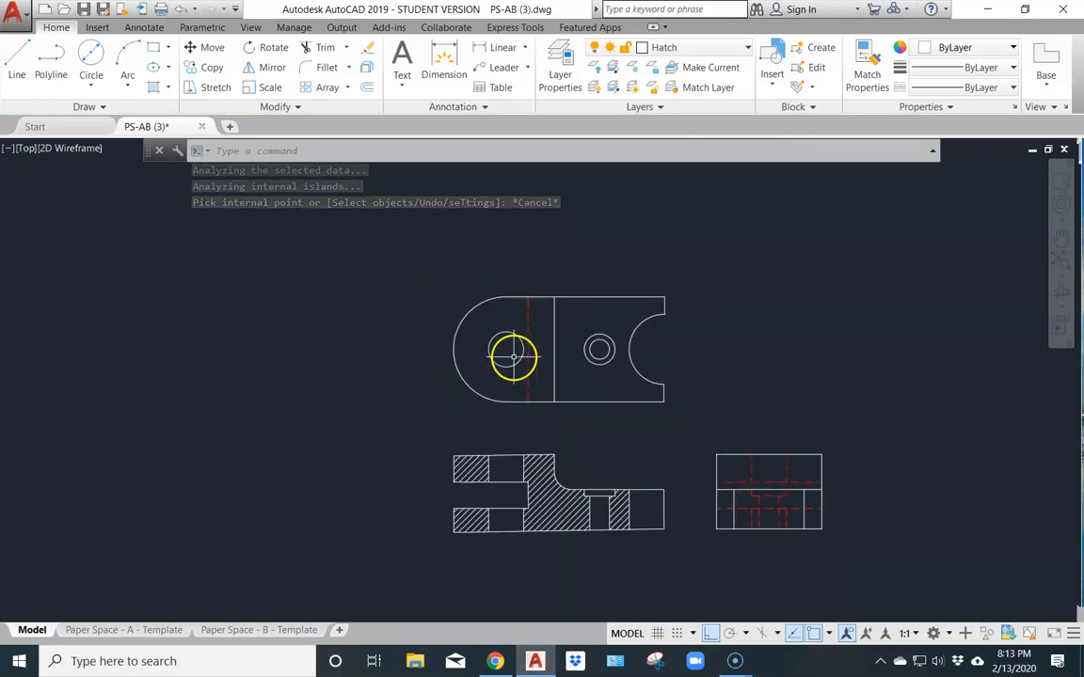
{"action": "left_click", "coordinate": [713, 47]}
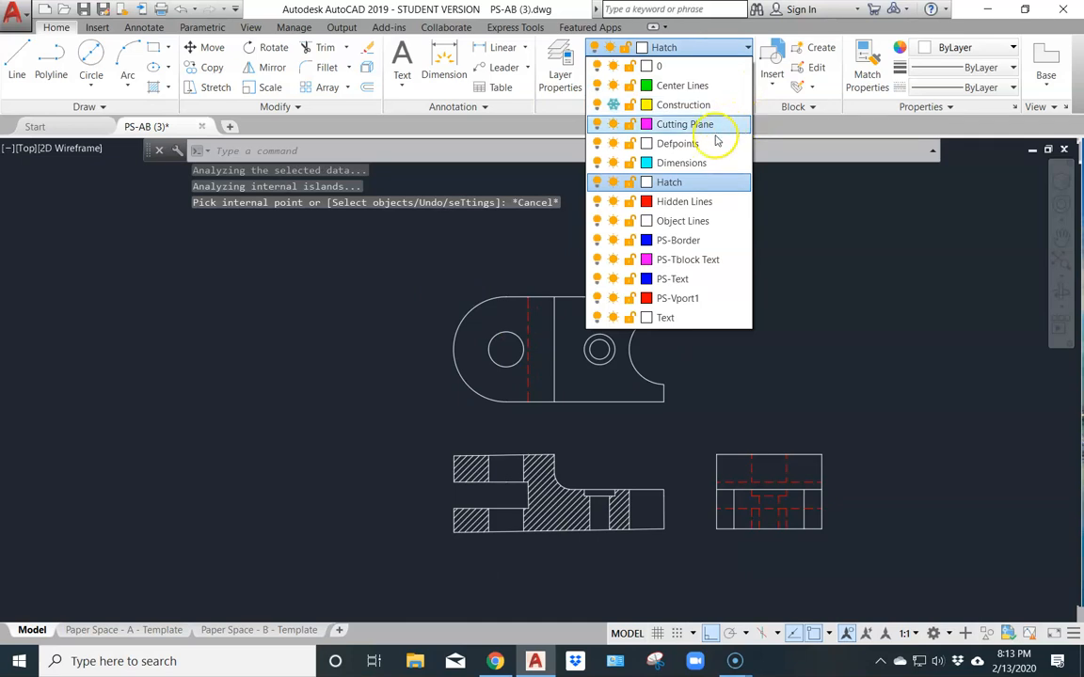
{"action": "left_click", "coordinate": [715, 86]}
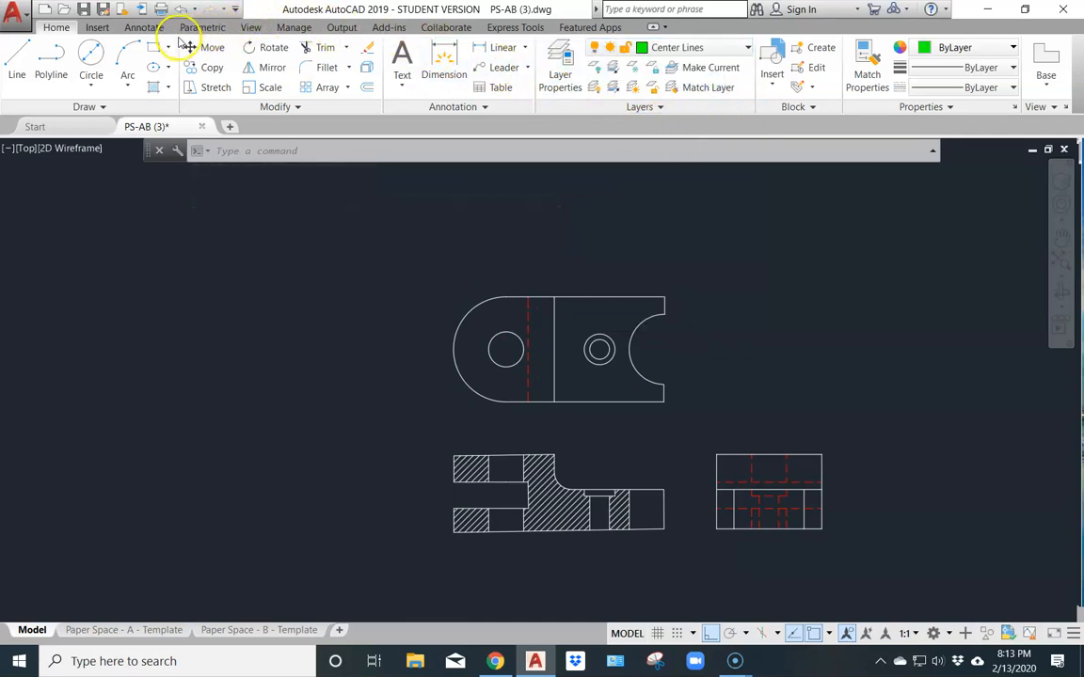
{"action": "left_click", "coordinate": [145, 28]}
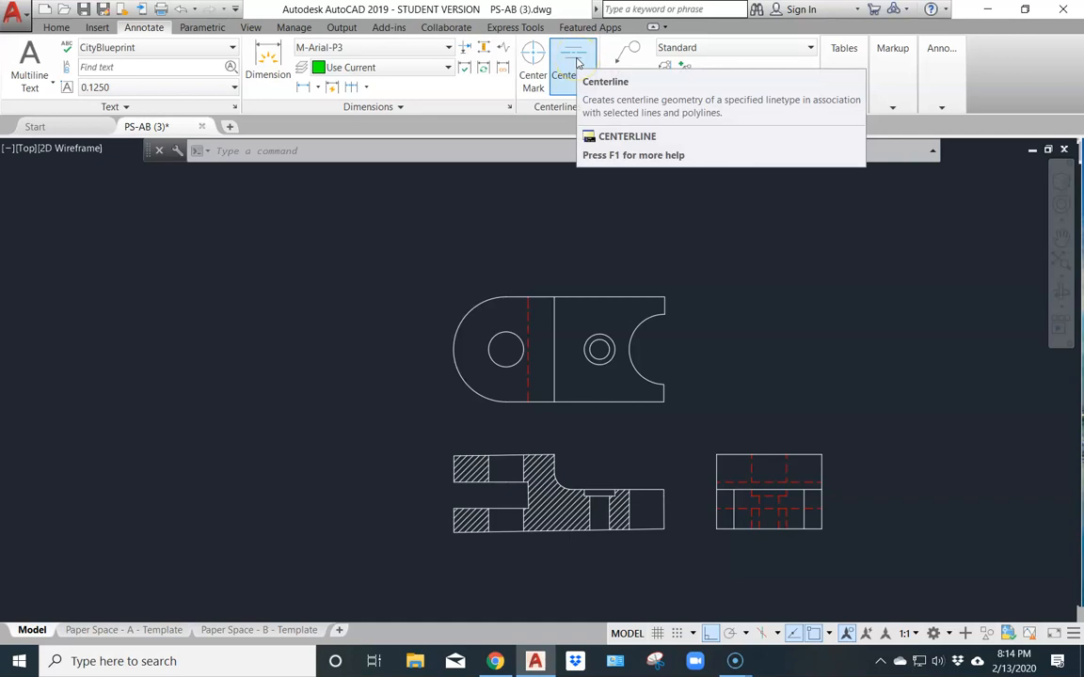
{"action": "left_click", "coordinate": [577, 63]}
{"action": "scroll", "coordinate": [491, 439], "scroll_direction": "up", "scroll_amount": 4}
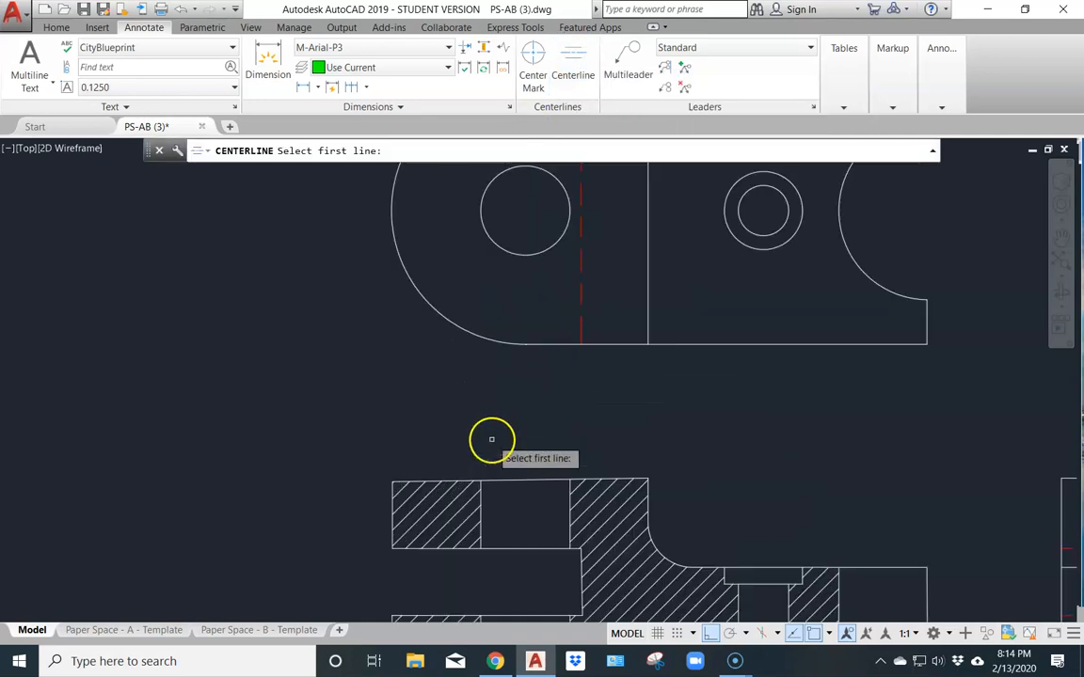
{"action": "left_click", "coordinate": [481, 509]}
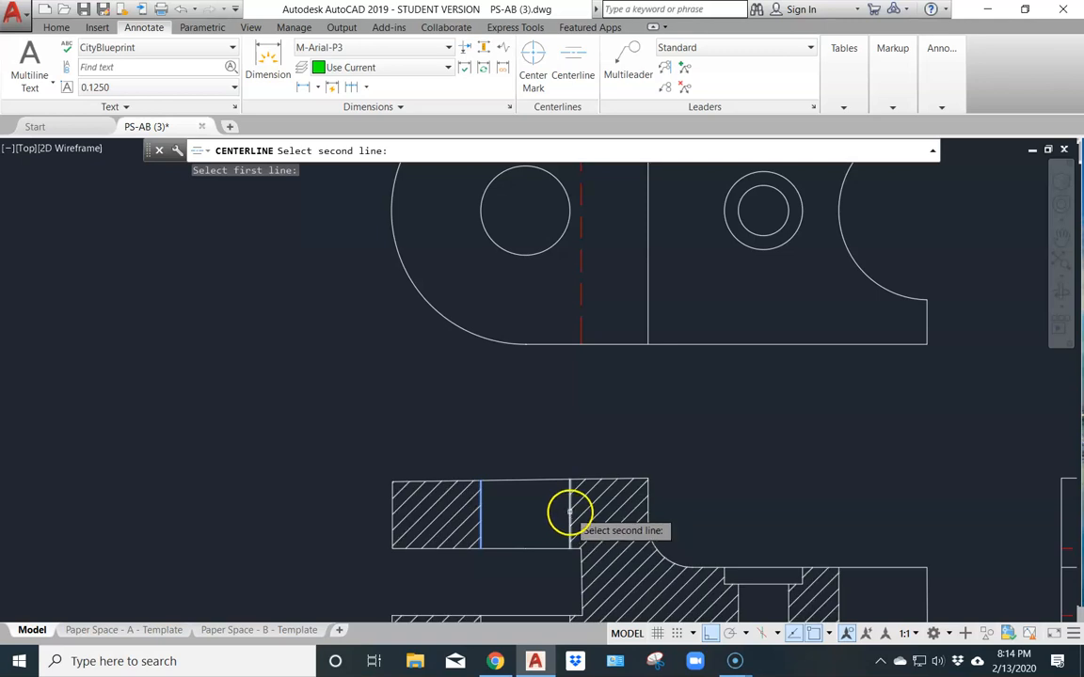
{"action": "left_click", "coordinate": [569, 513]}
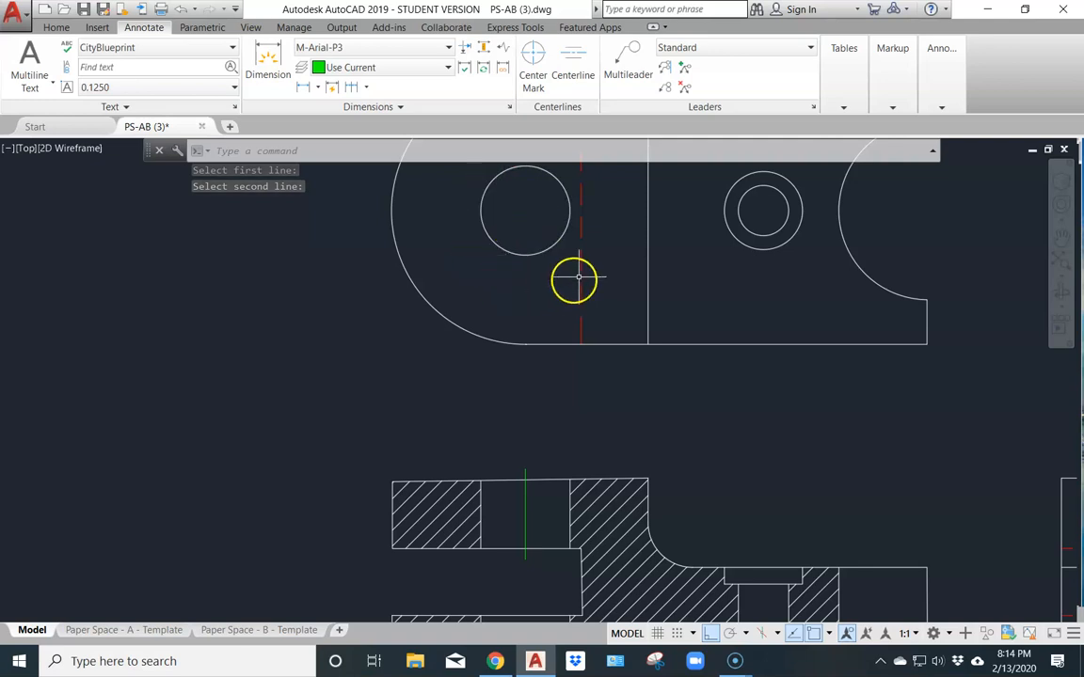
- Extend the front view's upper-arm hole centerline down through the lower slot arm so its lower grip meets the part's bottom edge
{"action": "left_click", "coordinate": [532, 62]}
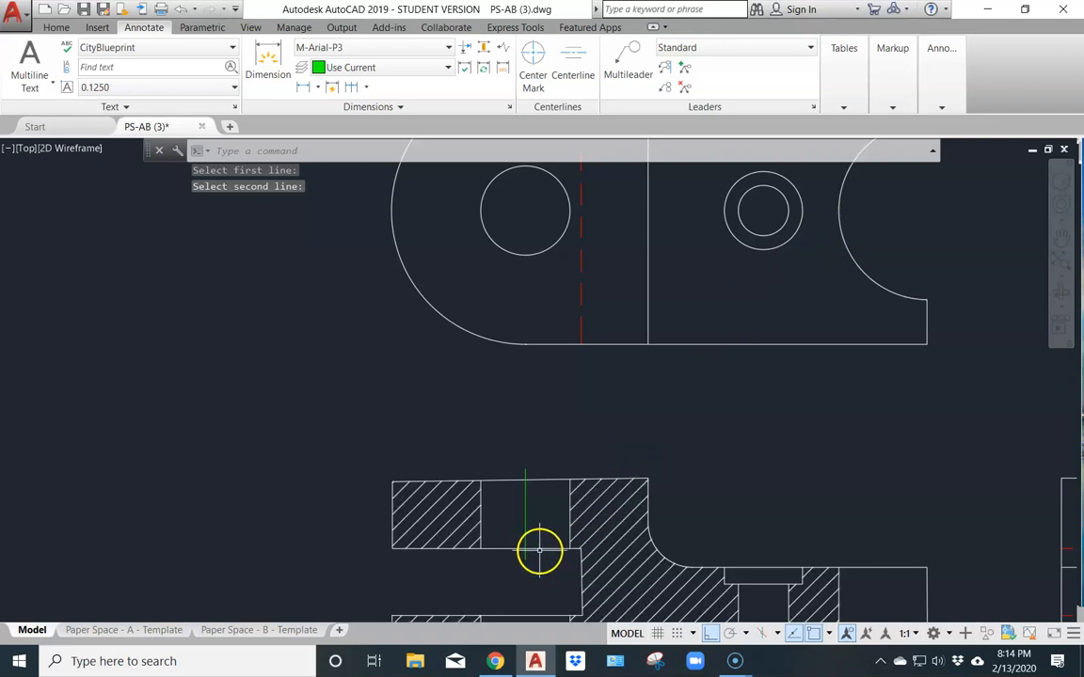
{"action": "scroll", "coordinate": [537, 556], "scroll_direction": "down", "scroll_amount": 2}
{"action": "mouse_move", "coordinate": [538, 551]}
{"action": "middle_mouse_down"}
{"action": "mouse_move", "coordinate": [537, 386]}
{"action": "mouse_move", "coordinate": [515, 308]}
{"action": "middle_mouse_up"}
{"action": "scroll", "coordinate": [516, 322], "scroll_direction": "up", "scroll_amount": 2}
{"action": "scroll", "coordinate": [516, 322], "scroll_direction": "up", "scroll_amount": 2}
{"action": "left_click", "coordinate": [520, 270]}
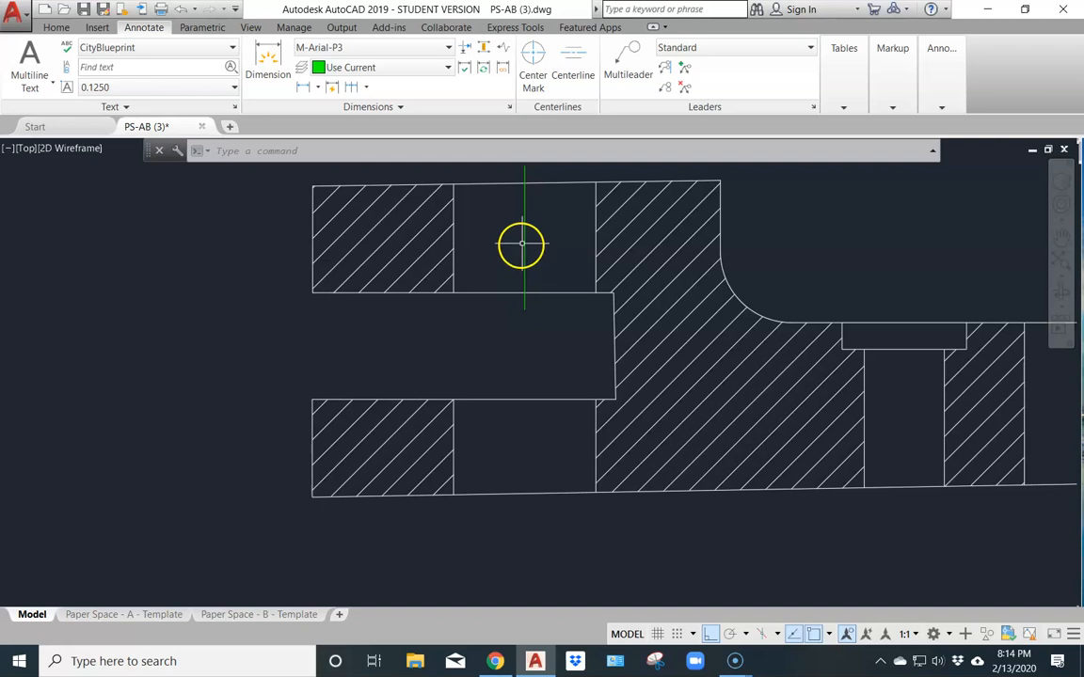
{"action": "left_click", "coordinate": [540, 286]}
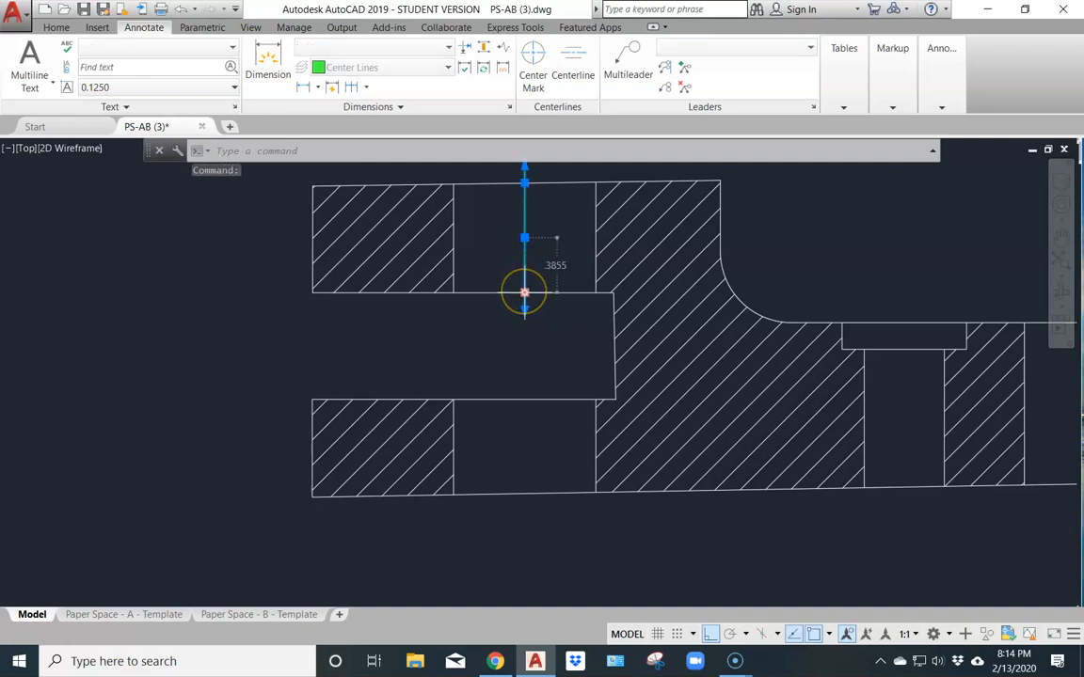
{"action": "left_click_drag", "start_coordinate": [524, 292], "coordinate": [524, 489]}
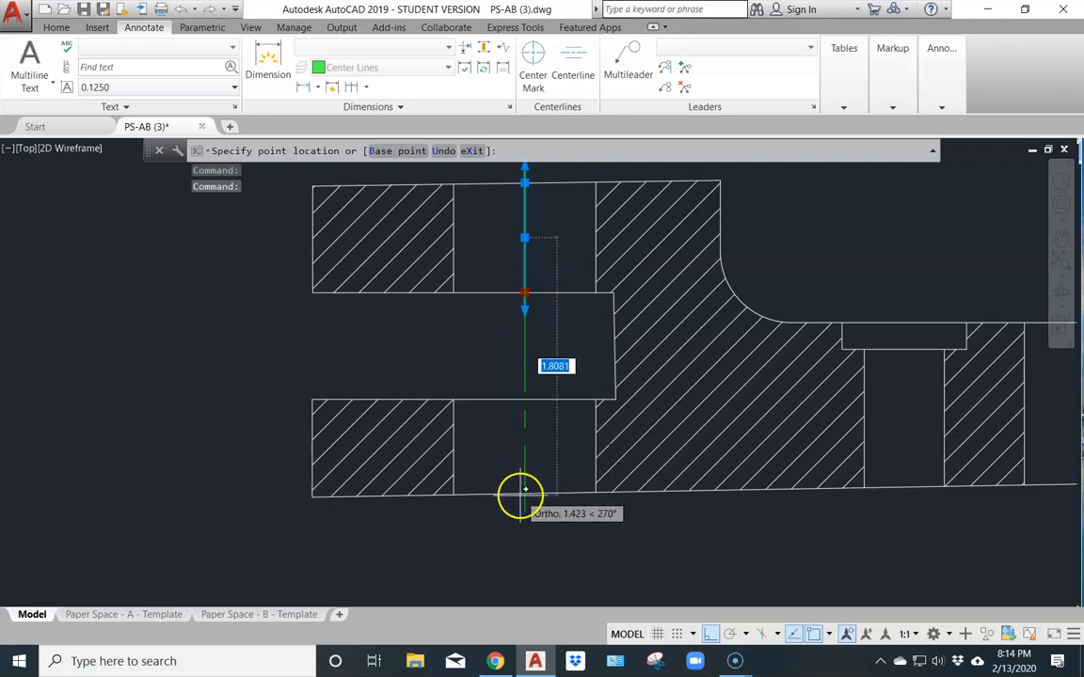
{"action": "scroll", "coordinate": [524, 496], "scroll_direction": "up", "scroll_amount": 4}
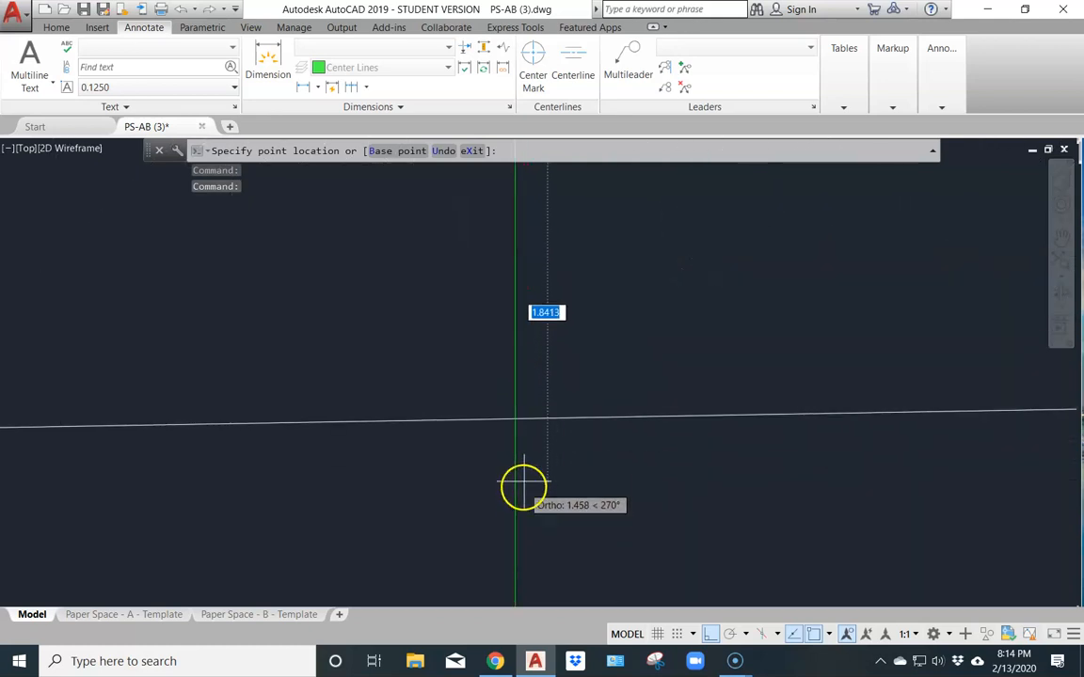
{"action": "left_click_drag", "start_coordinate": [511, 421], "coordinate": [512, 470]}
{"action": "left_click", "coordinate": [512, 471]}
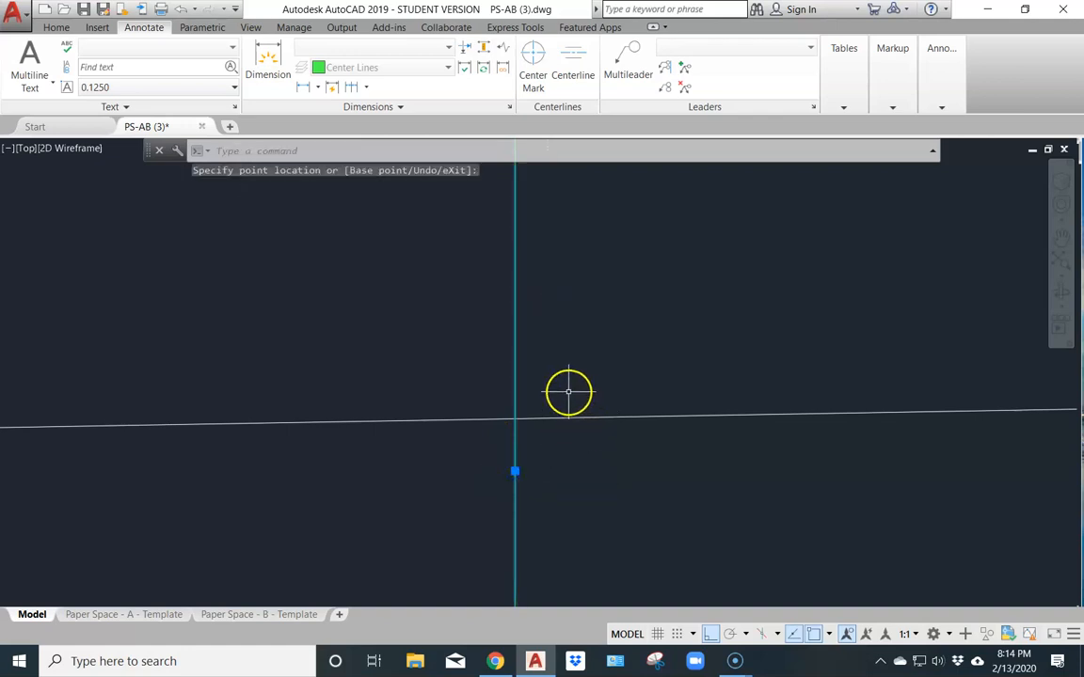
{"action": "scroll", "coordinate": [615, 382], "scroll_direction": "down", "scroll_amount": 4}
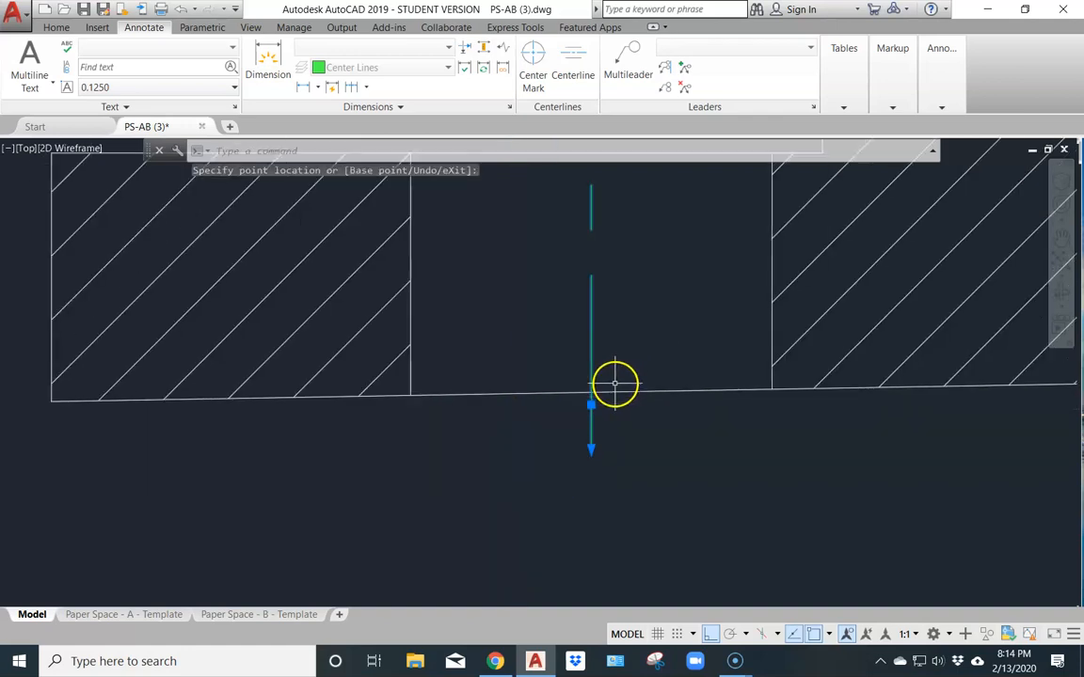
{"action": "left_click", "coordinate": [591, 406]}
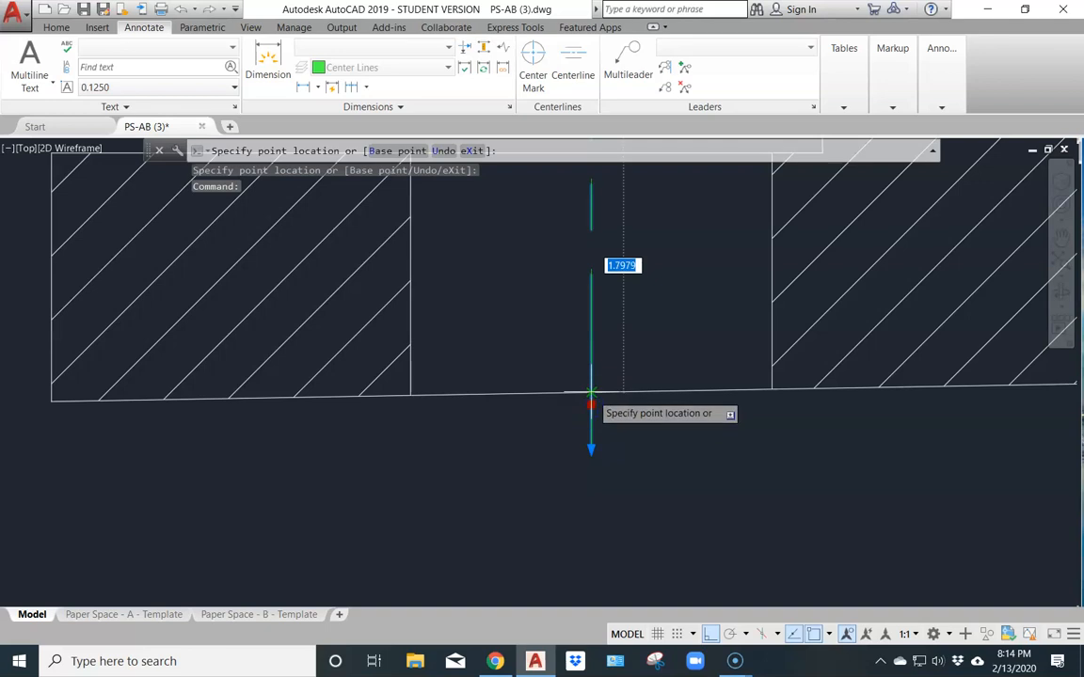
{"action": "left_click", "coordinate": [591, 391]}
{"action": "key", "text": "Escape"}
{"action": "scroll", "coordinate": [613, 412], "scroll_direction": "up", "scroll_amount": 5}
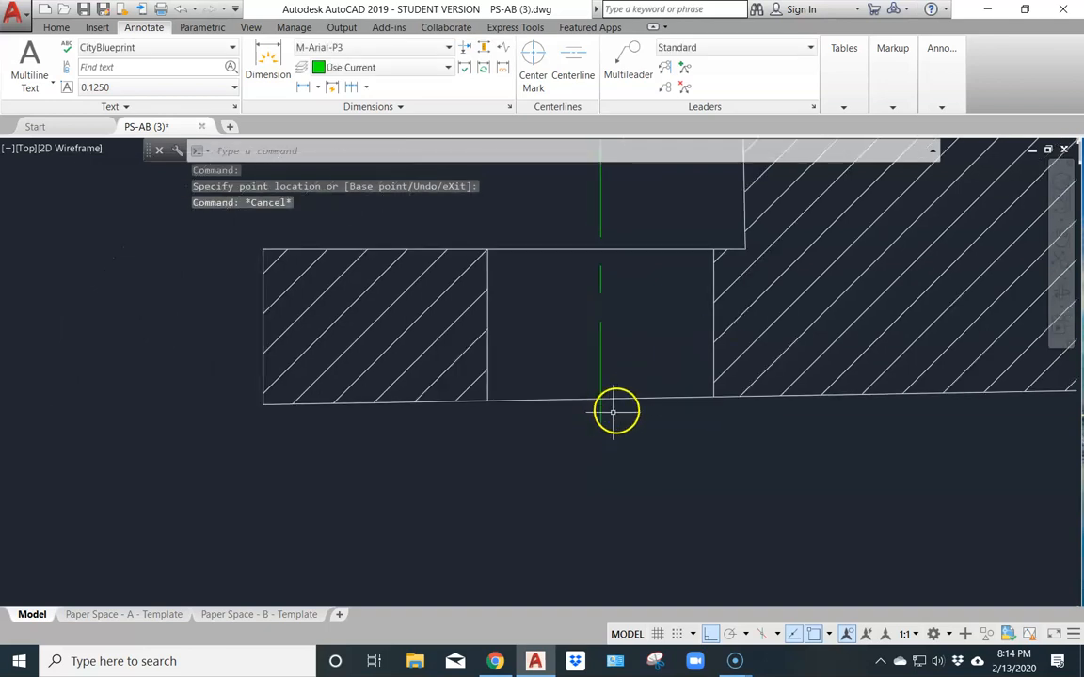
- Add a centerline between the two vertical edges of the counterbored hole's narrow bore in the front view
{"action": "scroll", "coordinate": [626, 379], "scroll_direction": "down", "scroll_amount": 2}
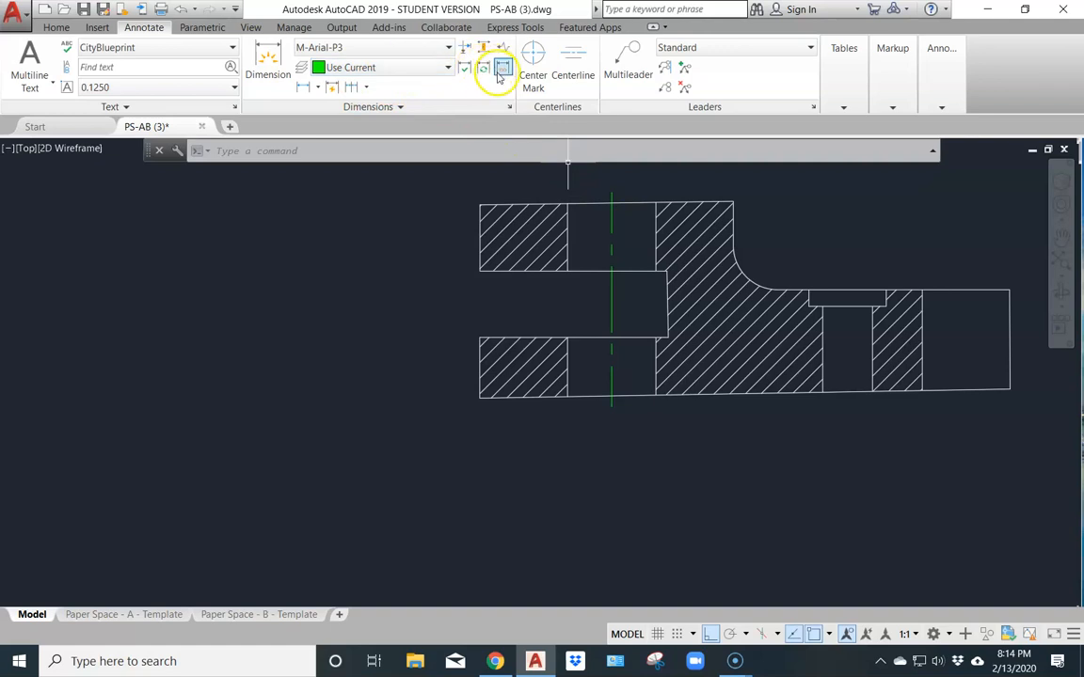
{"action": "left_click", "coordinate": [572, 70]}
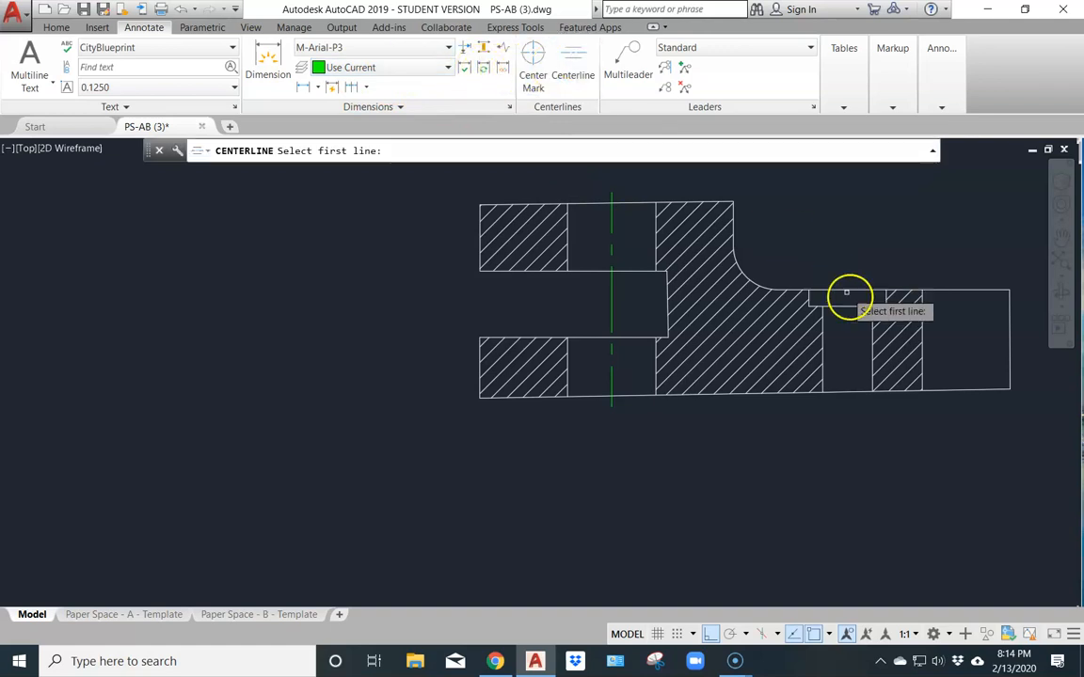
{"action": "left_click", "coordinate": [824, 341]}
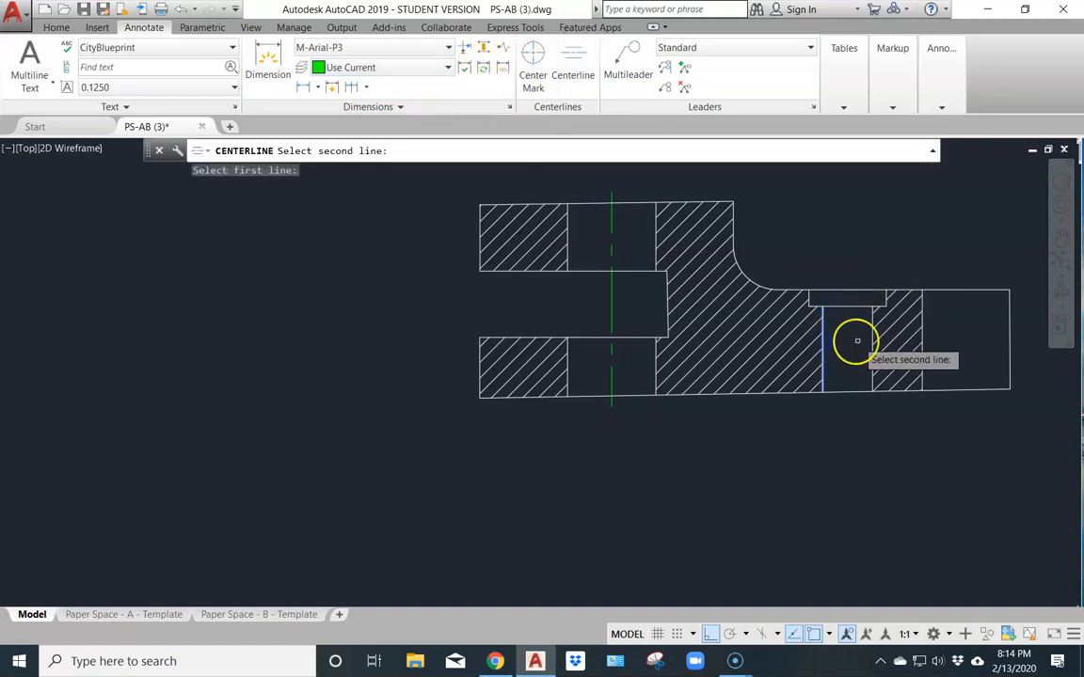
{"action": "left_click", "coordinate": [870, 341]}
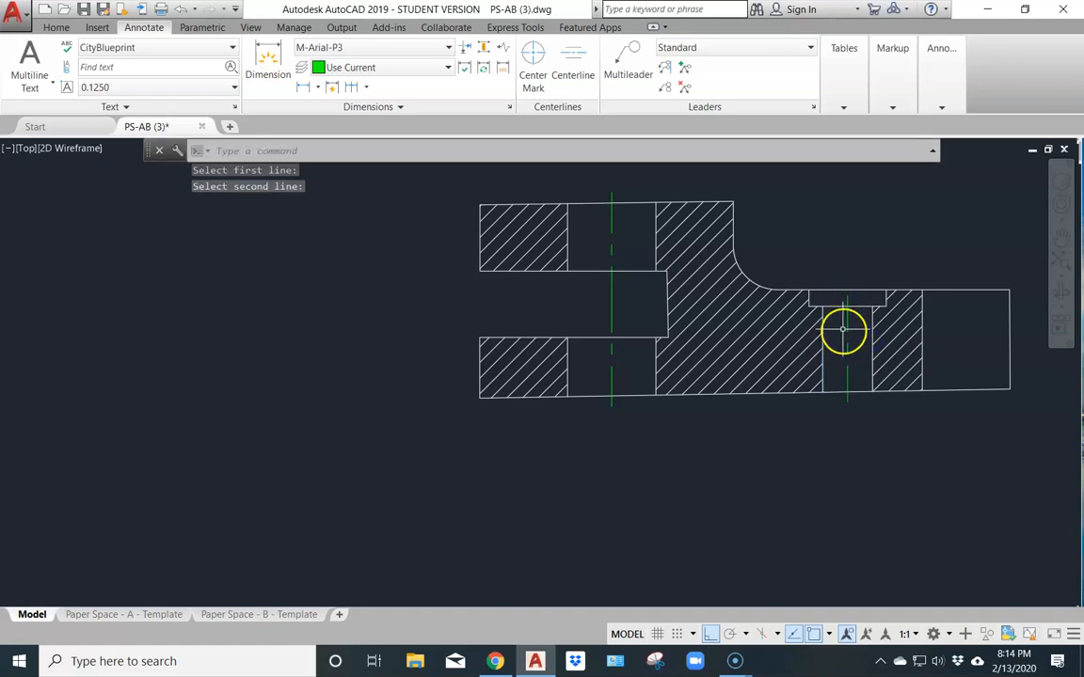
- Extend the counterbored hole's centerline upward through the counterbore so its upper grip meets the part's top edge
{"action": "scroll", "coordinate": [843, 330], "scroll_direction": "up", "scroll_amount": 6}
{"action": "left_click", "coordinate": [855, 250]}
{"action": "middle_click_drag", "start_coordinate": [868, 257], "coordinate": [871, 391]}
{"action": "left_click", "coordinate": [853, 350]}
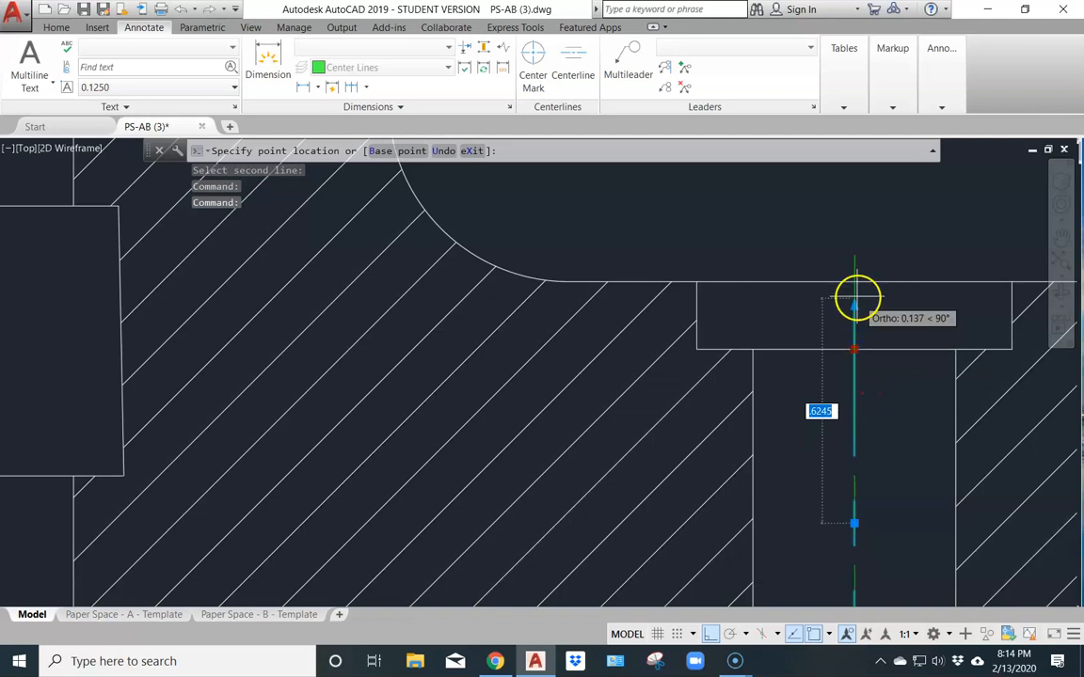
{"action": "left_click", "coordinate": [854, 270]}
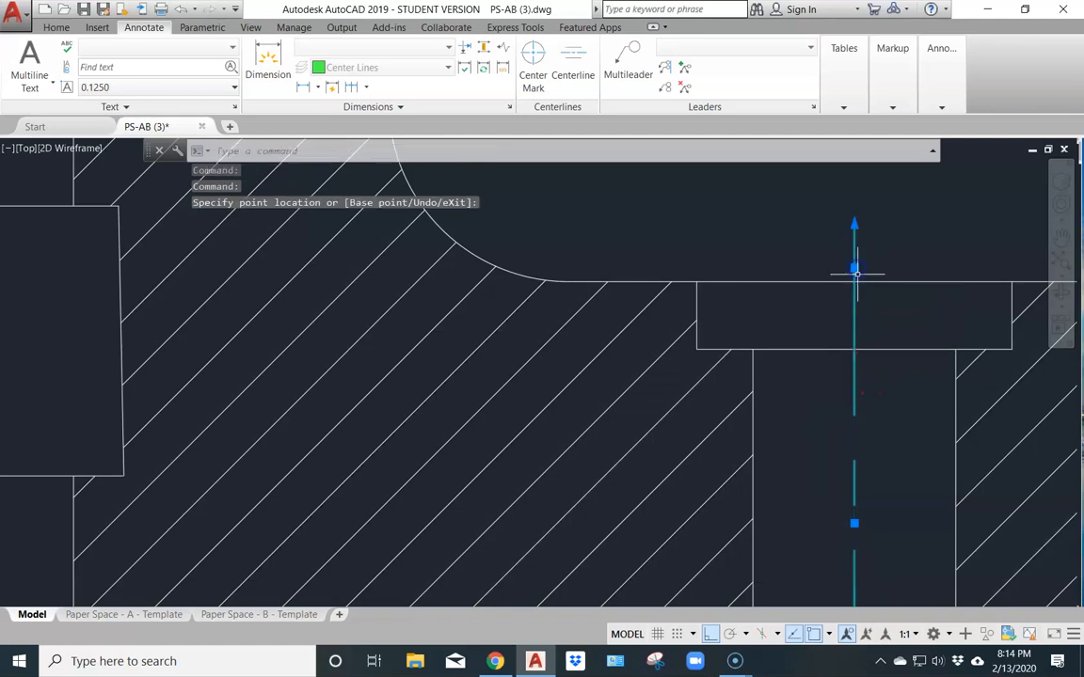
{"action": "left_click", "coordinate": [854, 268]}
{"action": "left_click", "coordinate": [854, 281]}
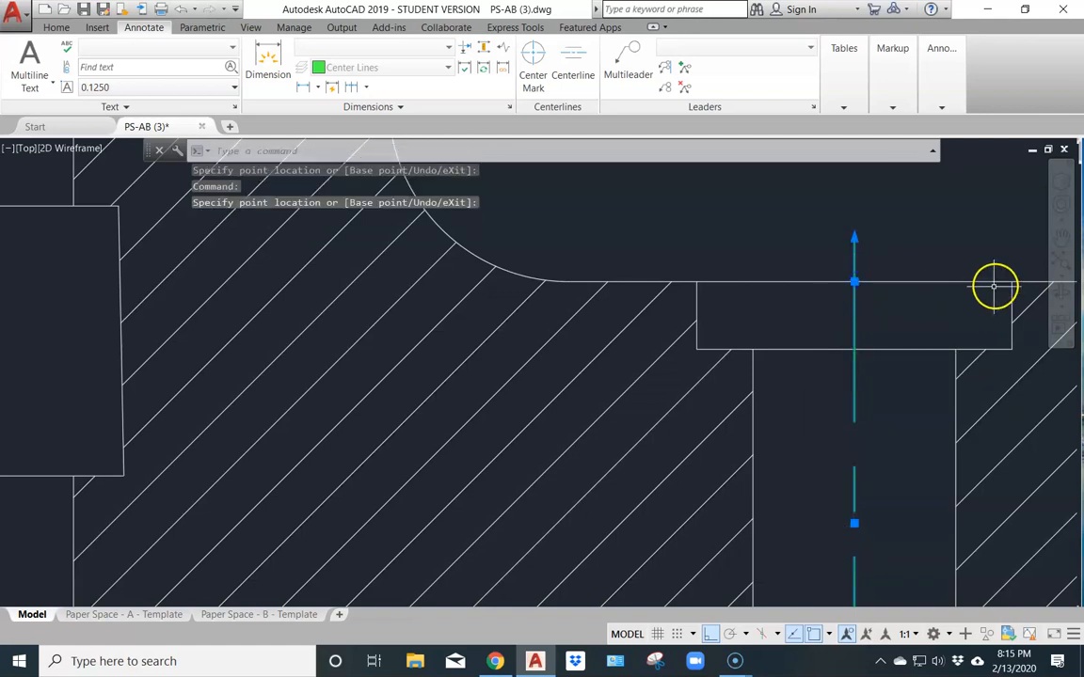
{"action": "key", "text": "Escape"}
- Add a vertical centerline to the side view midway between its two outer vertical edges
{"action": "scroll", "coordinate": [908, 348], "scroll_direction": "down", "scroll_amount": 4}
{"action": "mouse_move", "coordinate": [832, 380]}
{"action": "middle_mouse_down"}
{"action": "mouse_move", "coordinate": [719, 370]}
{"action": "mouse_move", "coordinate": [418, 384]}
{"action": "middle_mouse_up"}
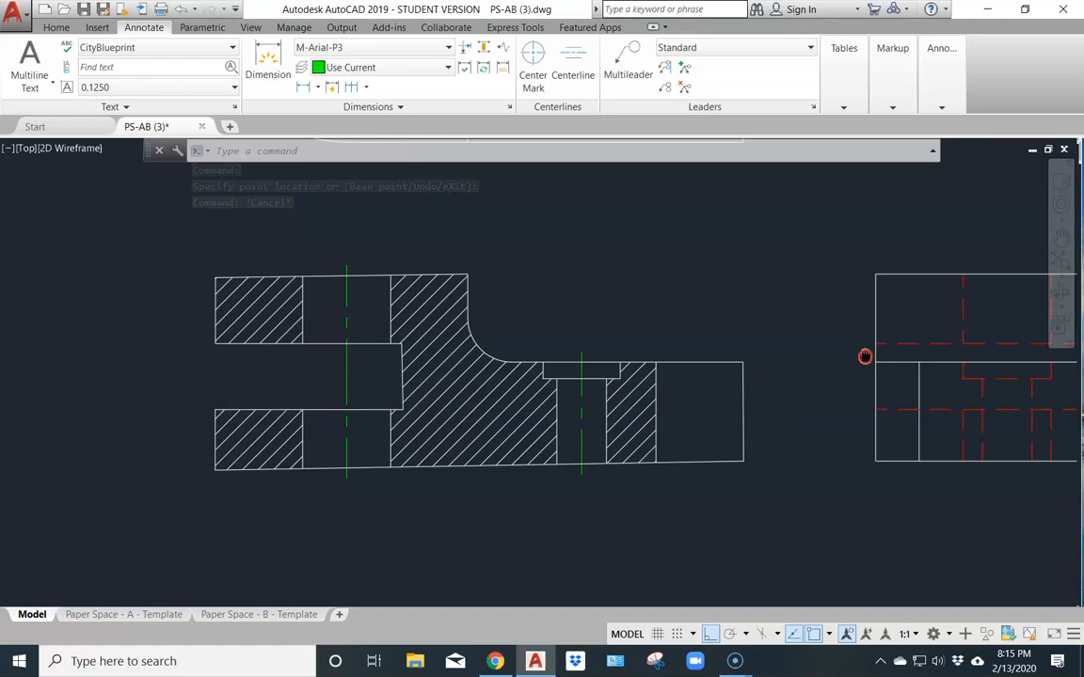
{"action": "middle_click_drag", "start_coordinate": [865, 357], "coordinate": [585, 331]}
{"action": "scroll", "coordinate": [585, 331], "scroll_direction": "up", "scroll_amount": 2}
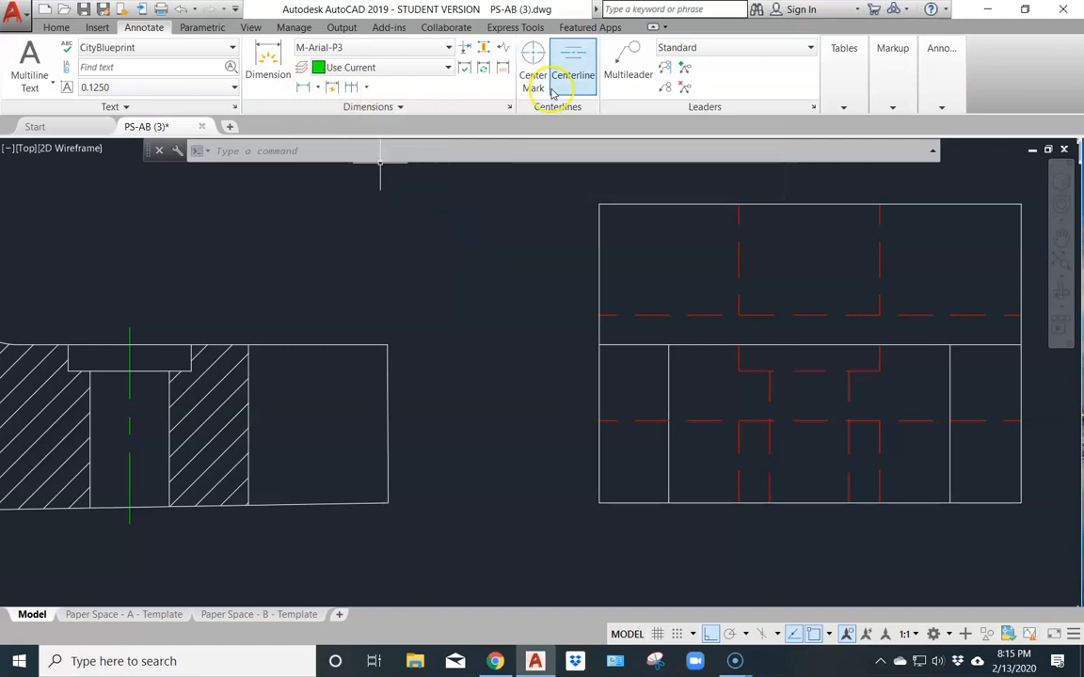
{"action": "left_click", "coordinate": [582, 64]}
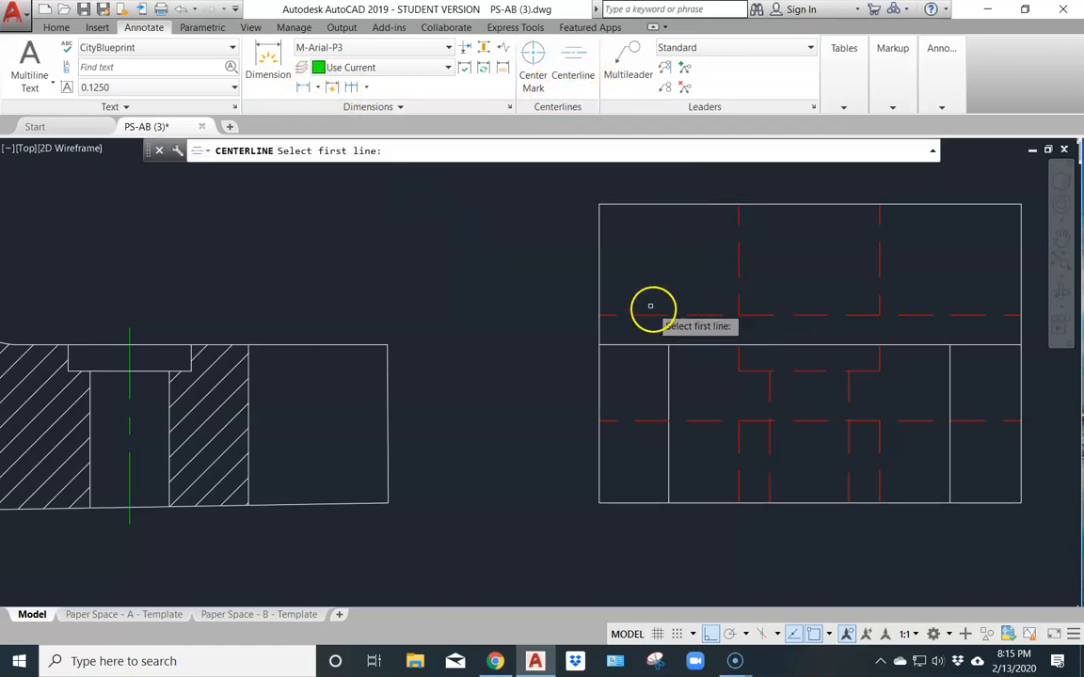
{"action": "left_click", "coordinate": [600, 269]}
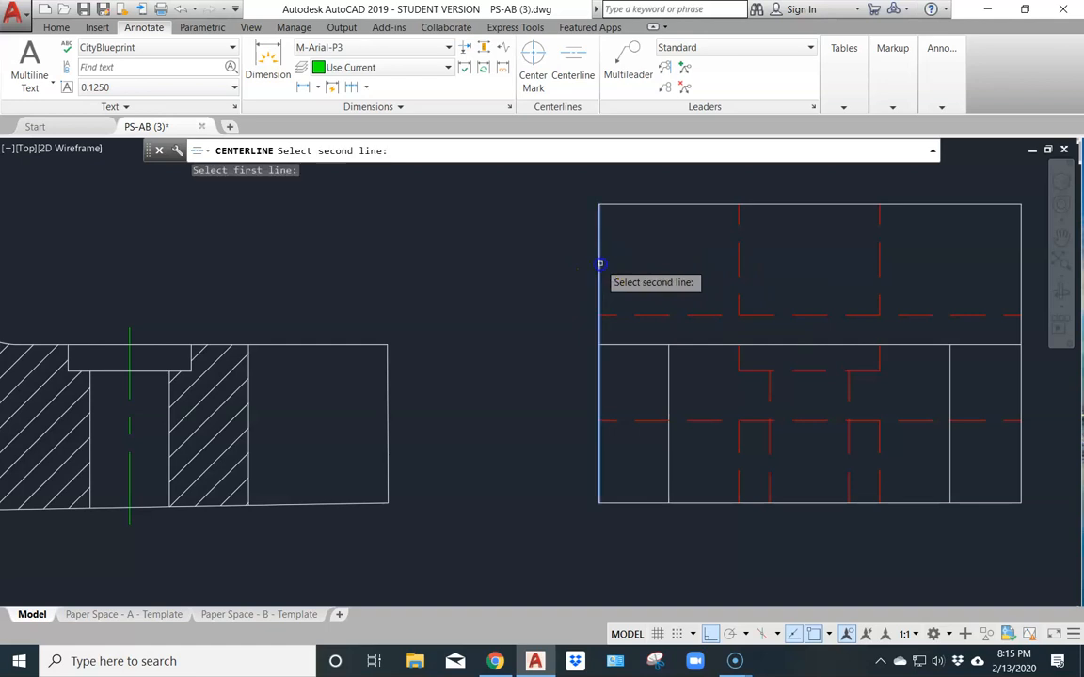
{"action": "left_click", "coordinate": [1022, 254]}
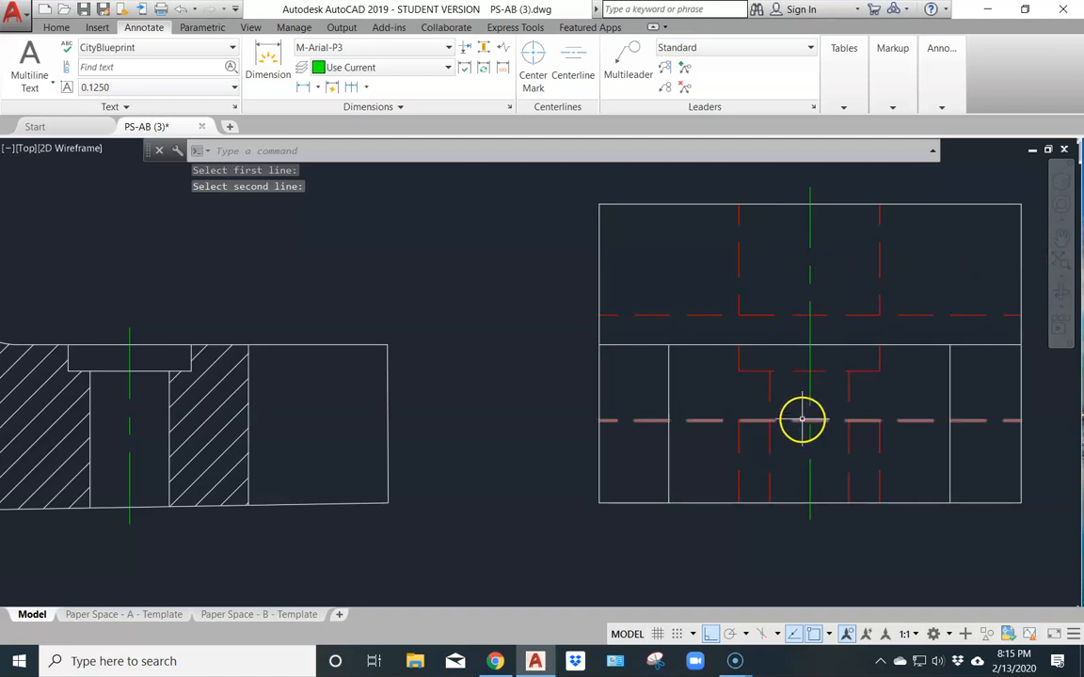
- Copy the counterbored hole's centerline from its intersection with the top edge to the upper quadrants of the top view's counterbore and large hole circles
{"action": "scroll", "coordinate": [283, 332], "scroll_direction": "down", "scroll_amount": 2}
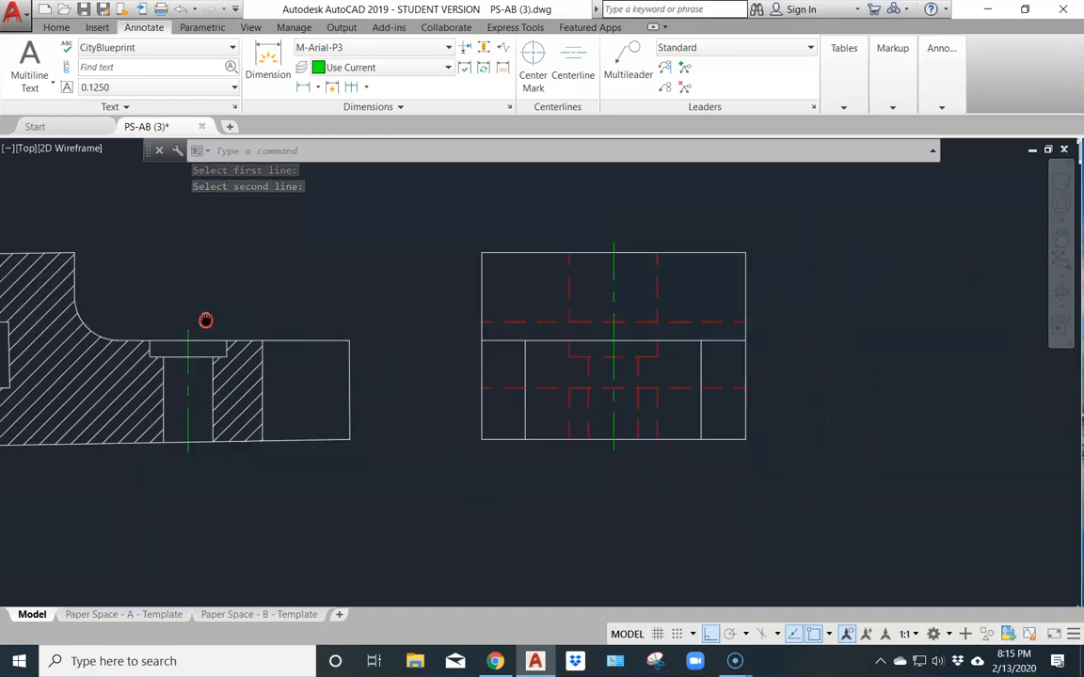
{"action": "middle_click_drag", "start_coordinate": [205, 321], "coordinate": [619, 459]}
{"action": "scroll", "coordinate": [623, 431], "scroll_direction": "down", "scroll_amount": 3}
{"action": "scroll", "coordinate": [631, 402], "scroll_direction": "up", "scroll_amount": 2}
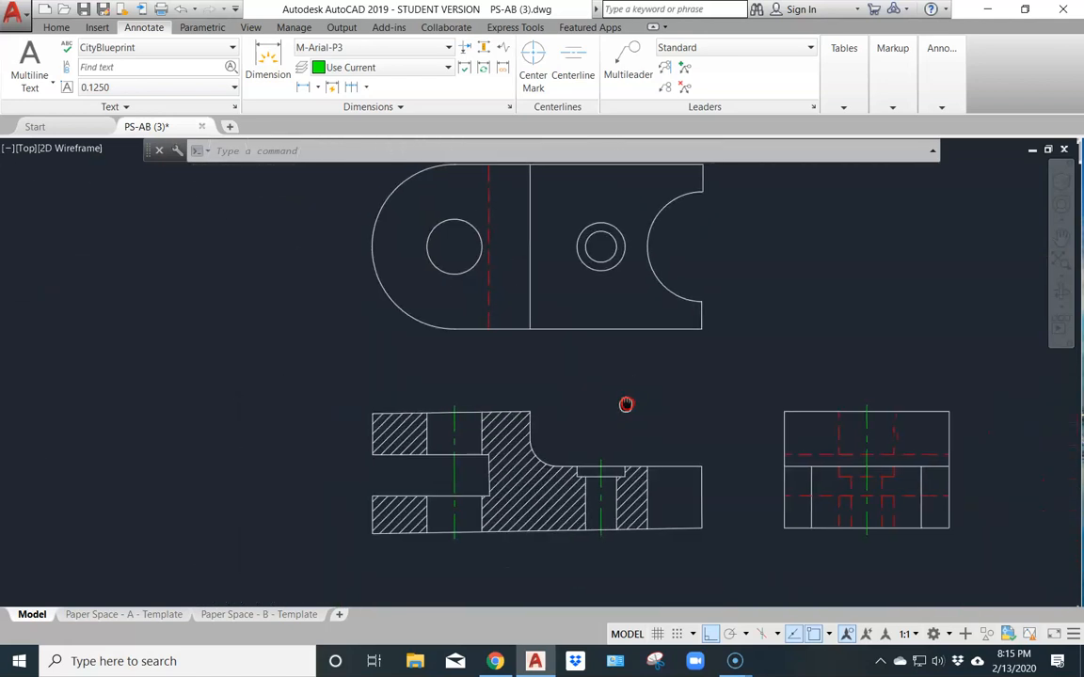
{"action": "middle_click_drag", "start_coordinate": [626, 404], "coordinate": [585, 394]}
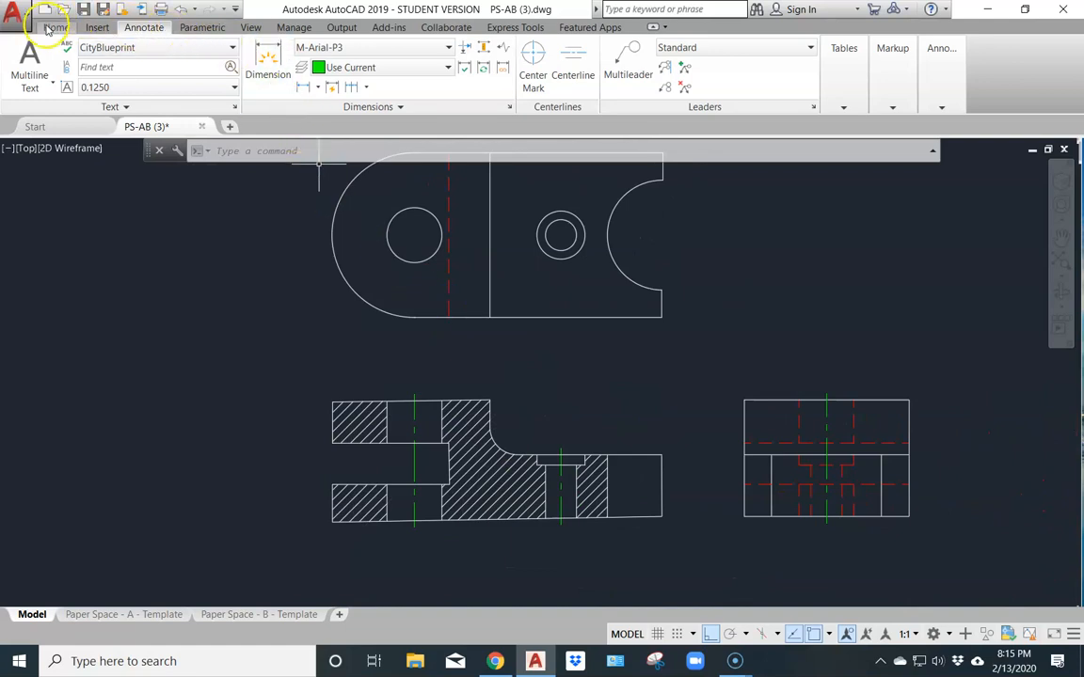
{"action": "left_click", "coordinate": [52, 27]}
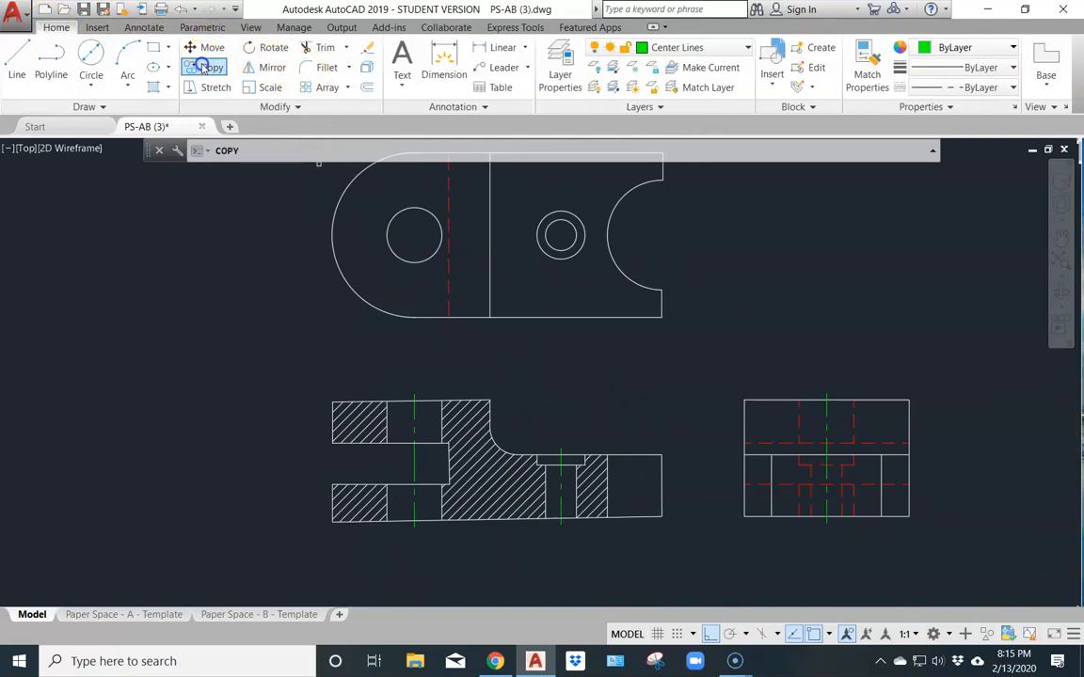
{"action": "left_click", "coordinate": [562, 488]}
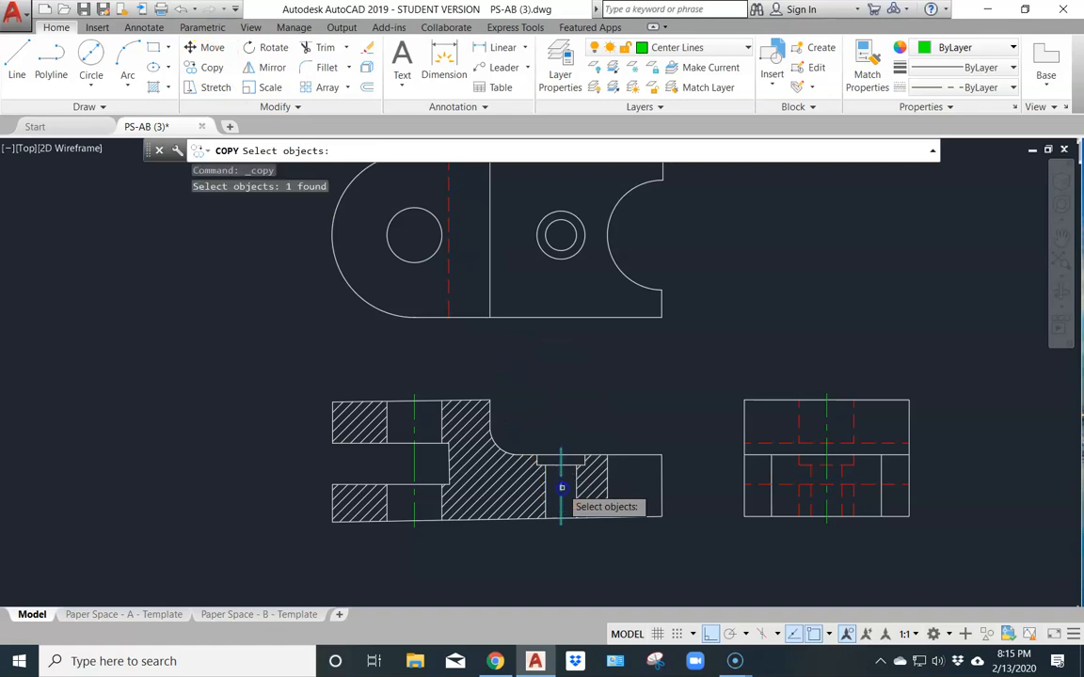
{"action": "key", "text": "Return"}
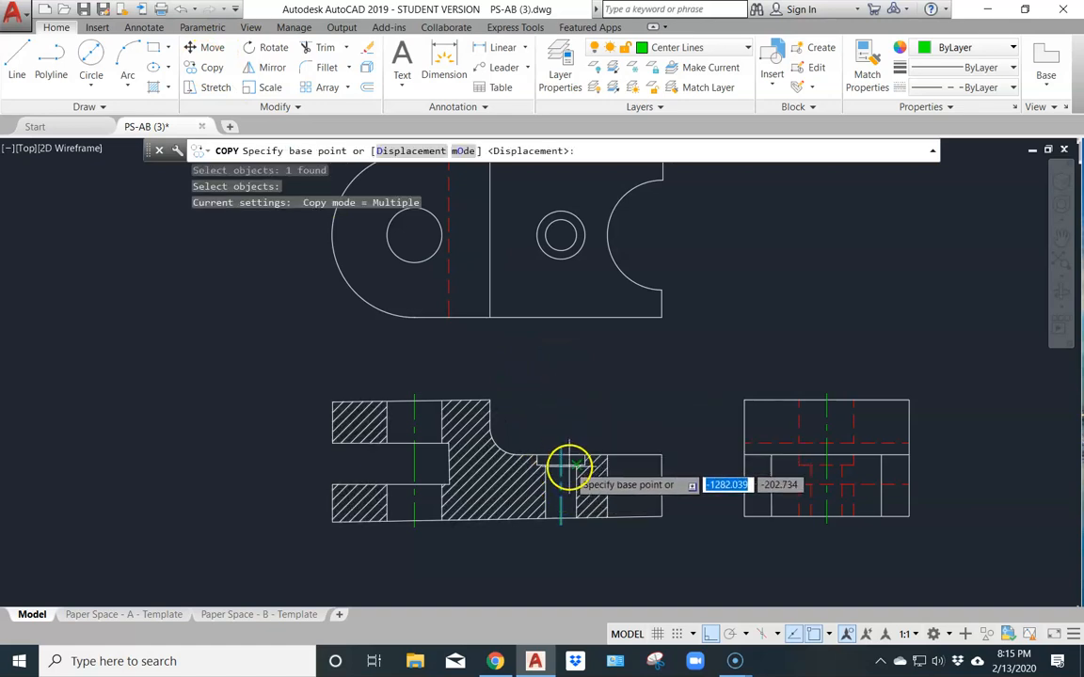
{"action": "scroll", "coordinate": [559, 457], "scroll_direction": "up", "scroll_amount": 5}
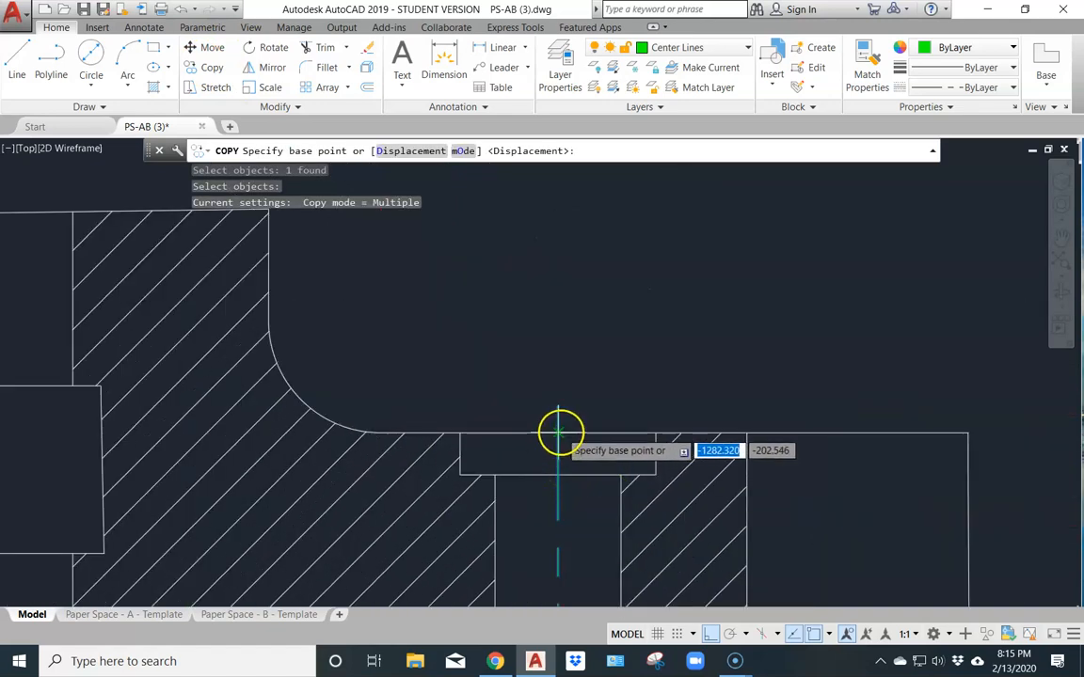
{"action": "left_click", "coordinate": [559, 432]}
{"action": "middle_click_drag", "start_coordinate": [549, 268], "coordinate": [468, 651]}
{"action": "scroll", "coordinate": [516, 414], "scroll_direction": "down", "scroll_amount": 4}
{"action": "middle_click_drag", "start_coordinate": [491, 324], "coordinate": [473, 530]}
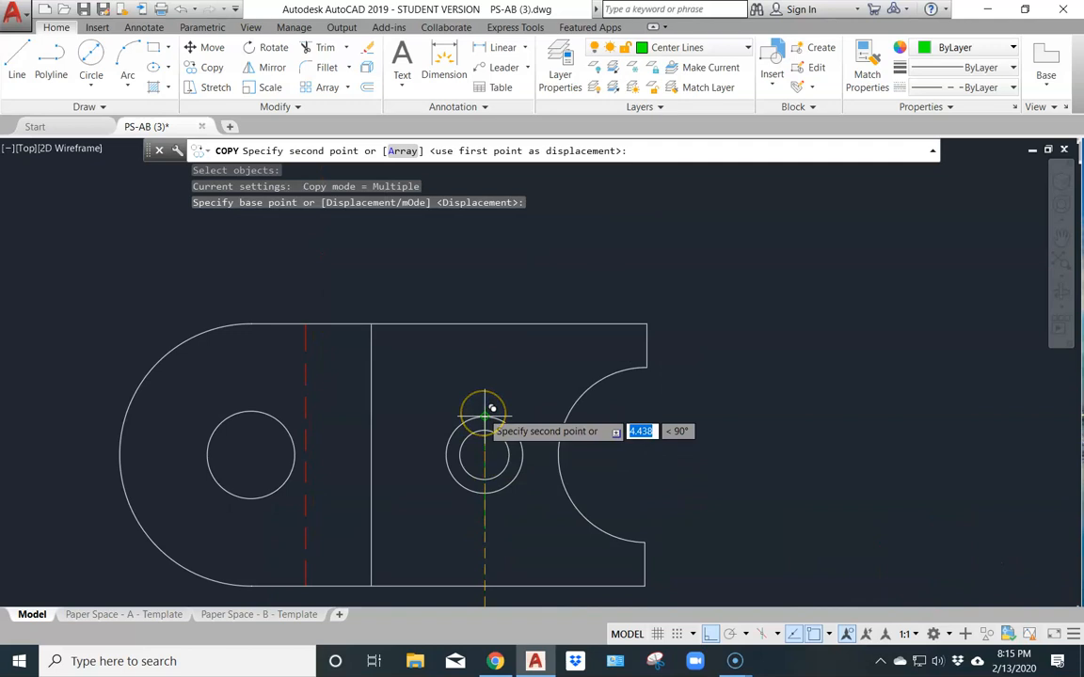
{"action": "left_click", "coordinate": [484, 411]}
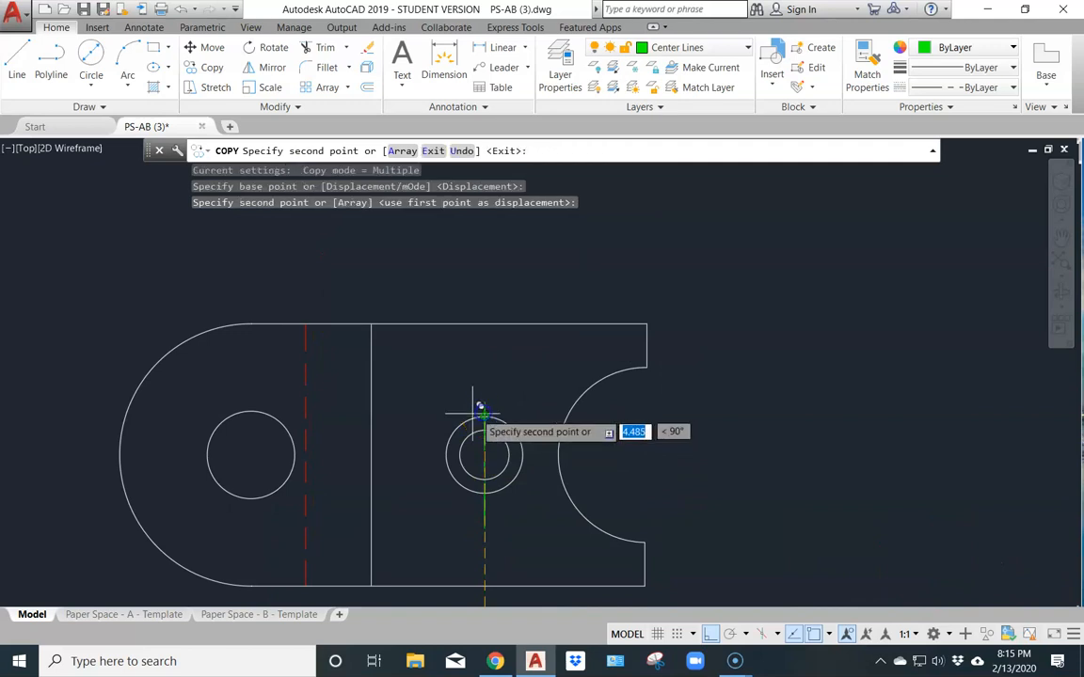
{"action": "left_click", "coordinate": [250, 411]}
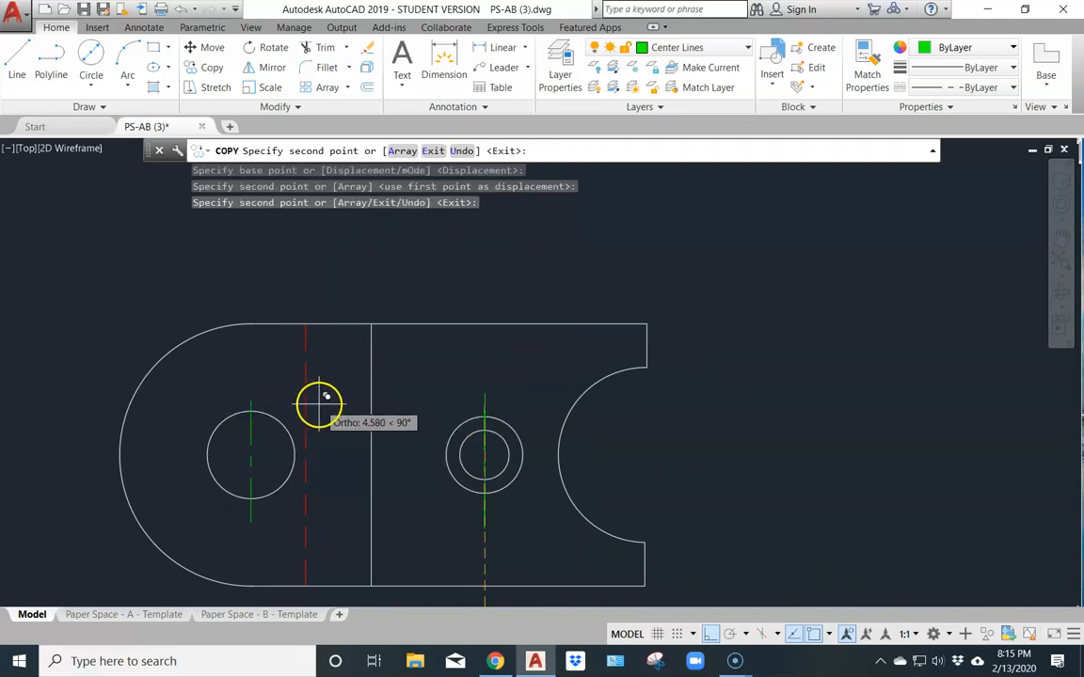
{"action": "key", "text": "Return"}
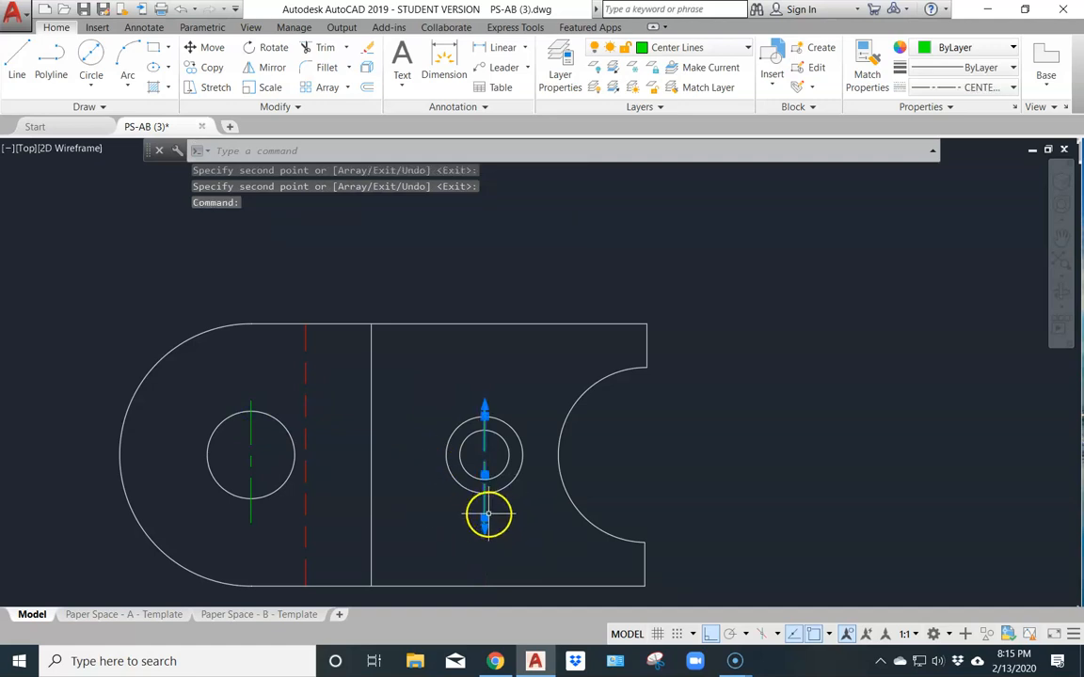
- Shorten the copied centerline on the top view's counterbore so its lower grip meets the outer circle's lower quadrant
{"action": "left_click", "coordinate": [485, 517]}
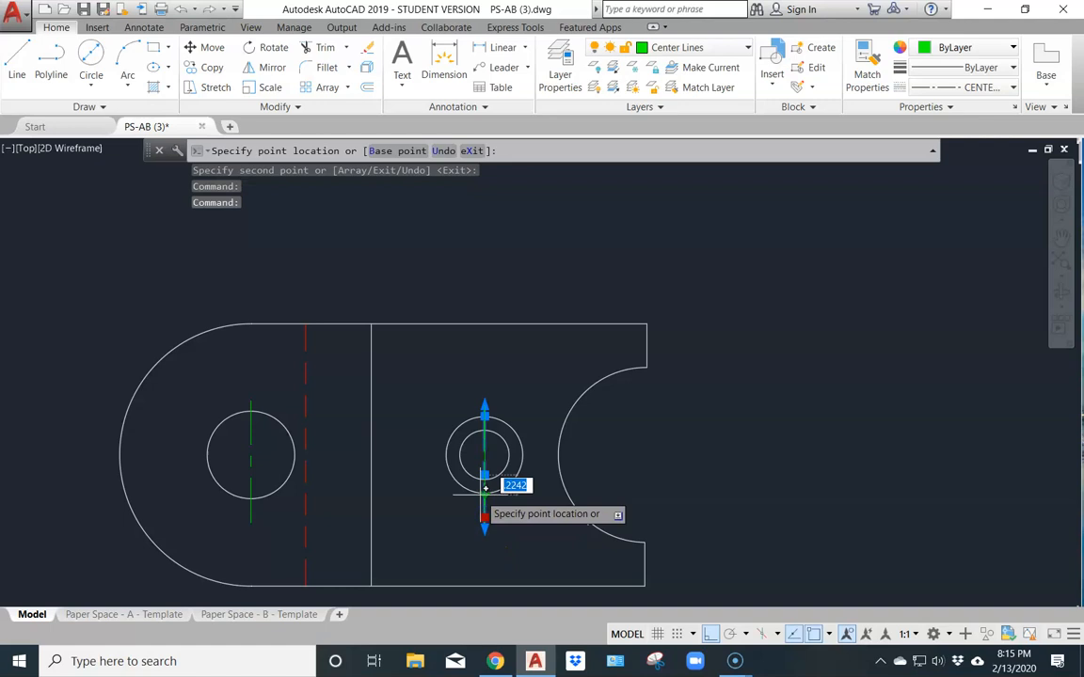
{"action": "scroll", "coordinate": [481, 492], "scroll_direction": "up", "scroll_amount": 6}
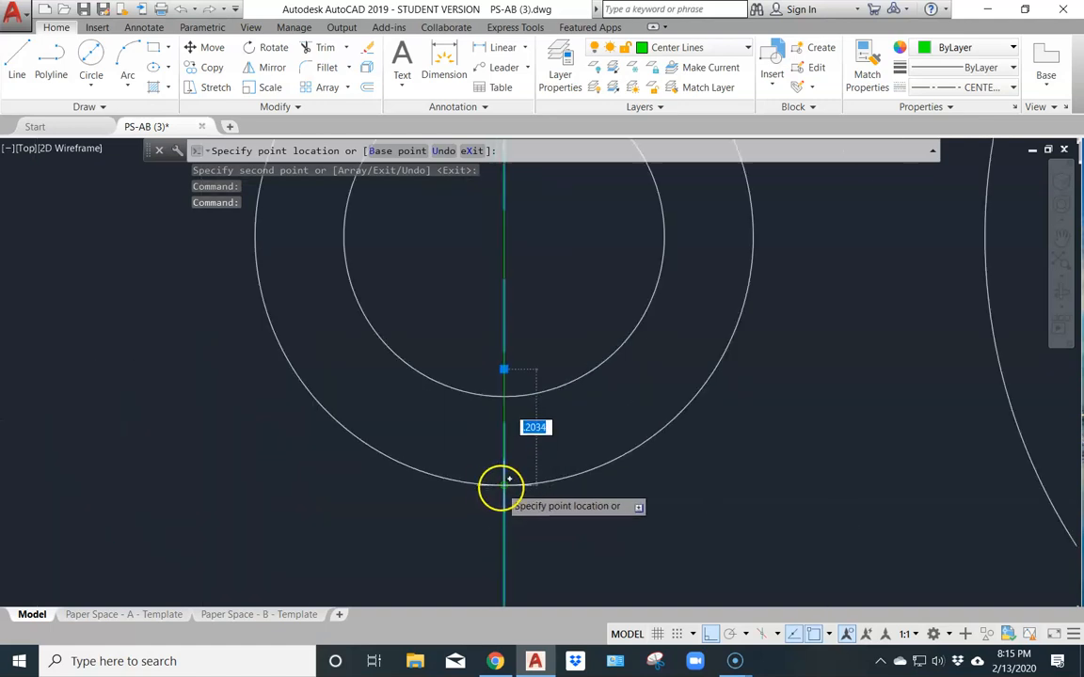
{"action": "left_click", "coordinate": [502, 489]}
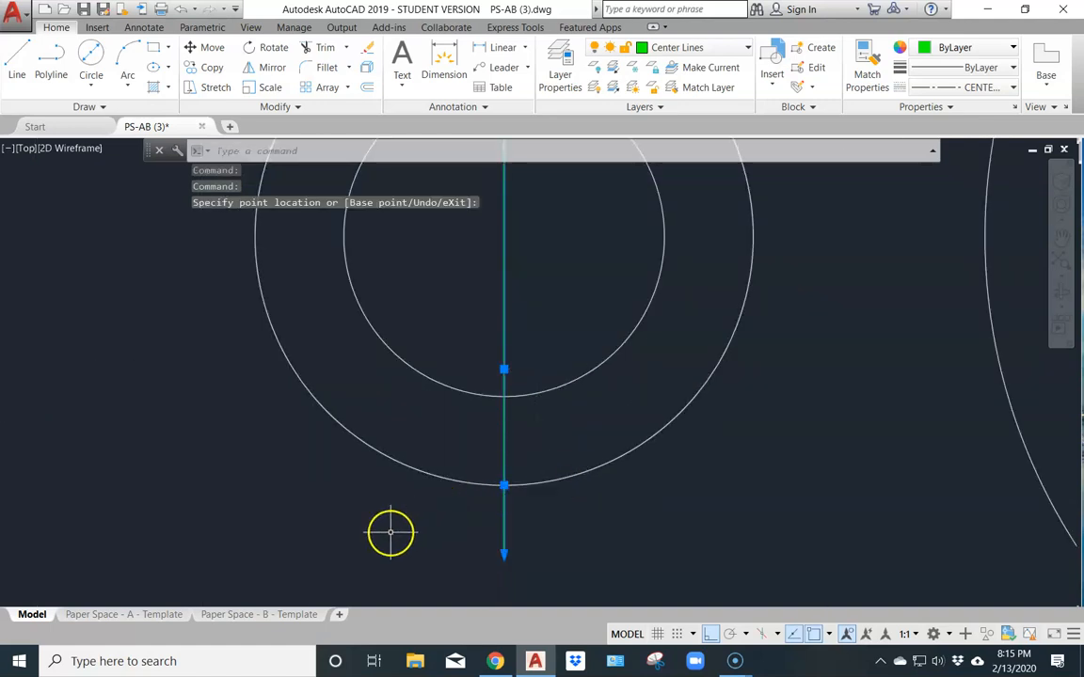
- Shorten the centerline on the top view's large hole so its lower grip meets the circle's lower quadrant
{"action": "key", "text": "Escape"}
{"action": "scroll", "coordinate": [302, 520], "scroll_direction": "down", "scroll_amount": 4}
{"action": "middle_click_drag", "start_coordinate": [151, 483], "coordinate": [613, 442]}
{"action": "left_click", "coordinate": [405, 478]}
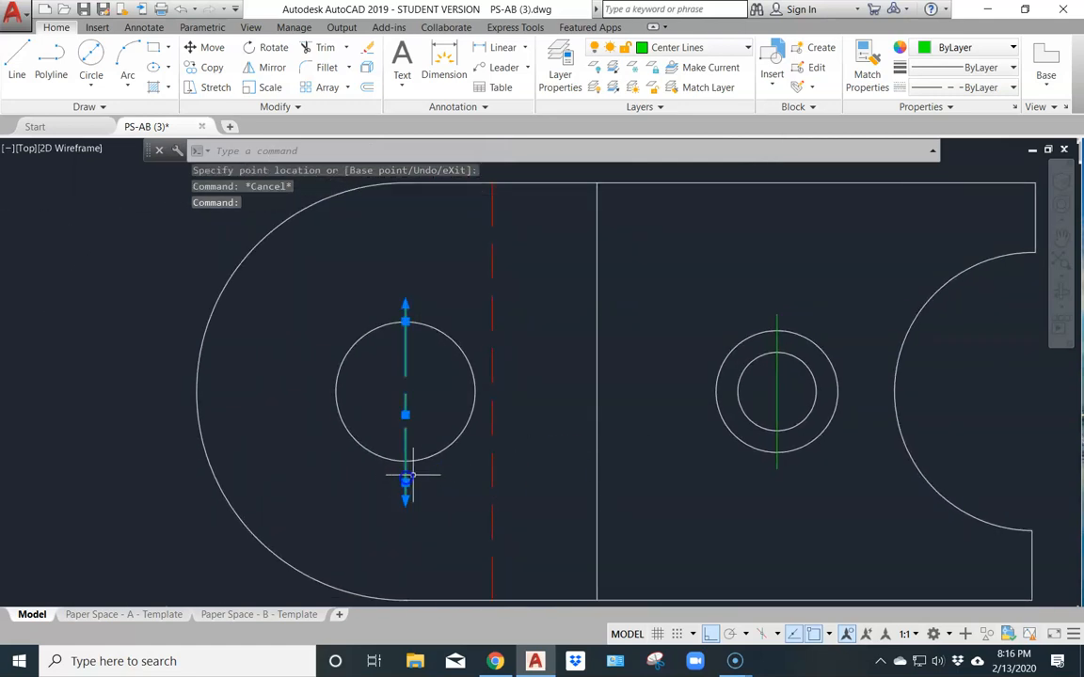
{"action": "left_click", "coordinate": [406, 482]}
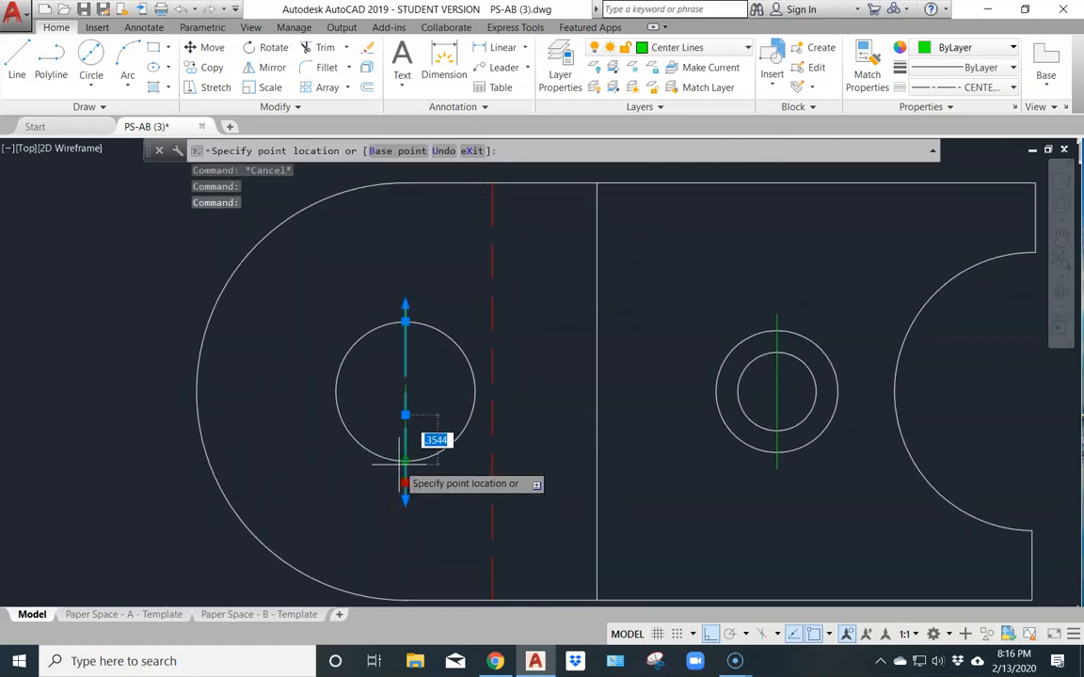
{"action": "left_click", "coordinate": [552, 451]}
{"action": "key", "text": "Escape"}
{"action": "scroll", "coordinate": [796, 442], "scroll_direction": "down", "scroll_amount": 5}
{"action": "mouse_move", "coordinate": [787, 513]}
{"action": "middle_mouse_down"}
{"action": "mouse_move", "coordinate": [562, 363]}
{"action": "mouse_move", "coordinate": [482, 443]}
{"action": "middle_mouse_up"}
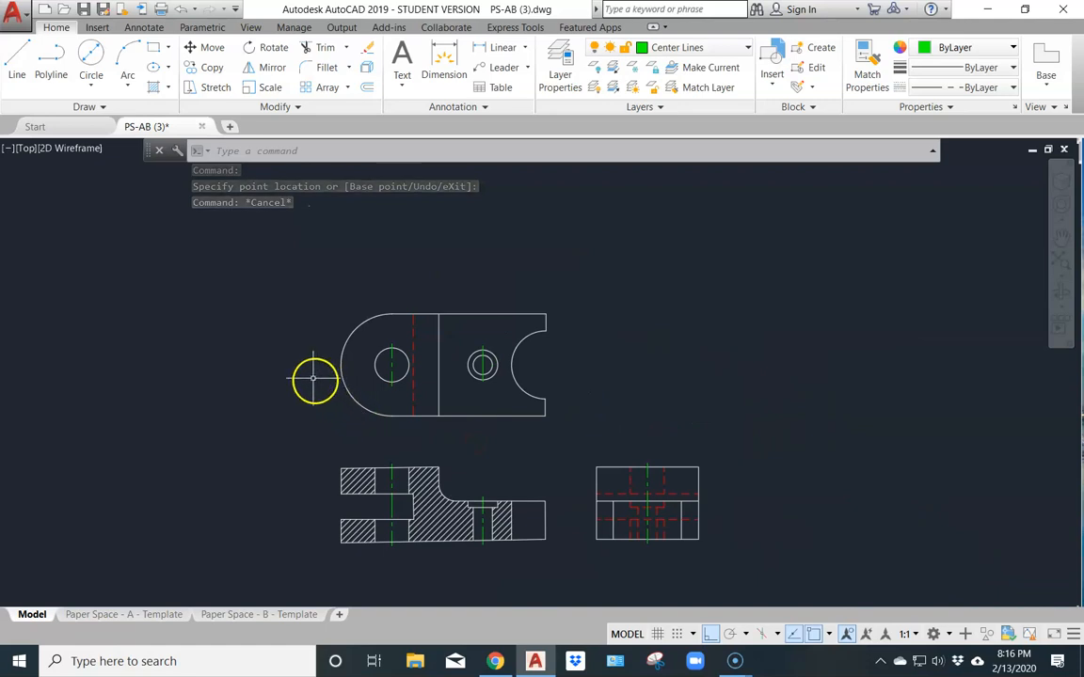
- On the Cutting Plane layer, draw a horizontal line through the top view's center past both ends, finishing with a 0.75 upward leg beyond the notch
{"action": "mouse_move", "coordinate": [297, 352]}
{"action": "middle_mouse_down"}
{"action": "mouse_move", "coordinate": [325, 399]}
{"action": "mouse_move", "coordinate": [363, 383]}
{"action": "middle_mouse_up"}
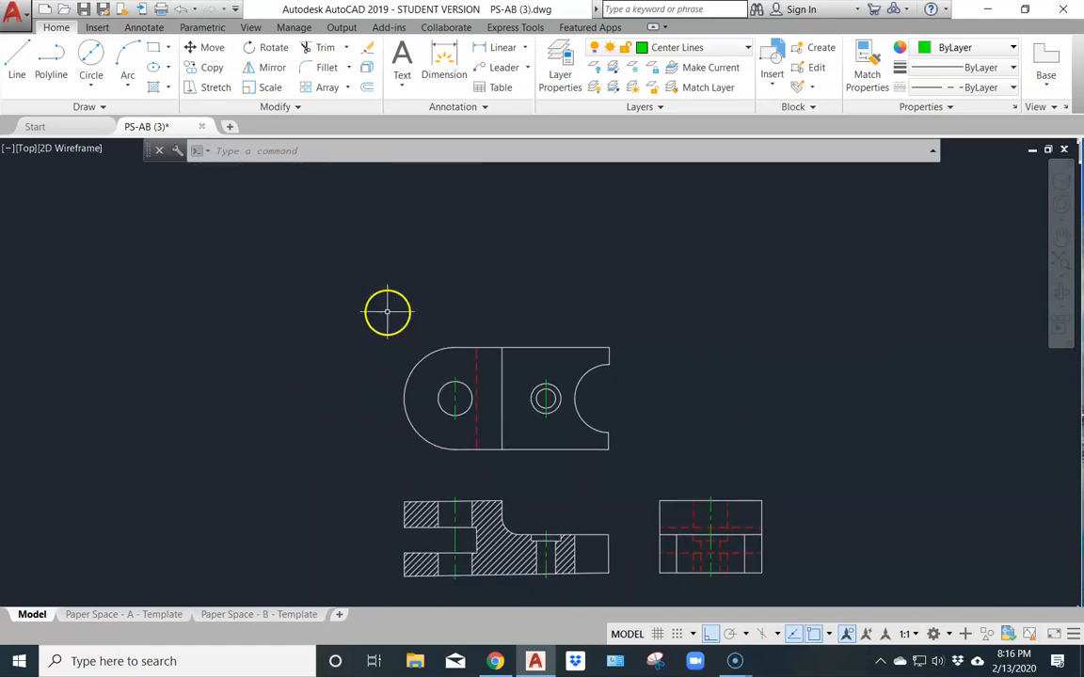
{"action": "left_click", "coordinate": [709, 49]}
{"action": "left_click", "coordinate": [727, 125]}
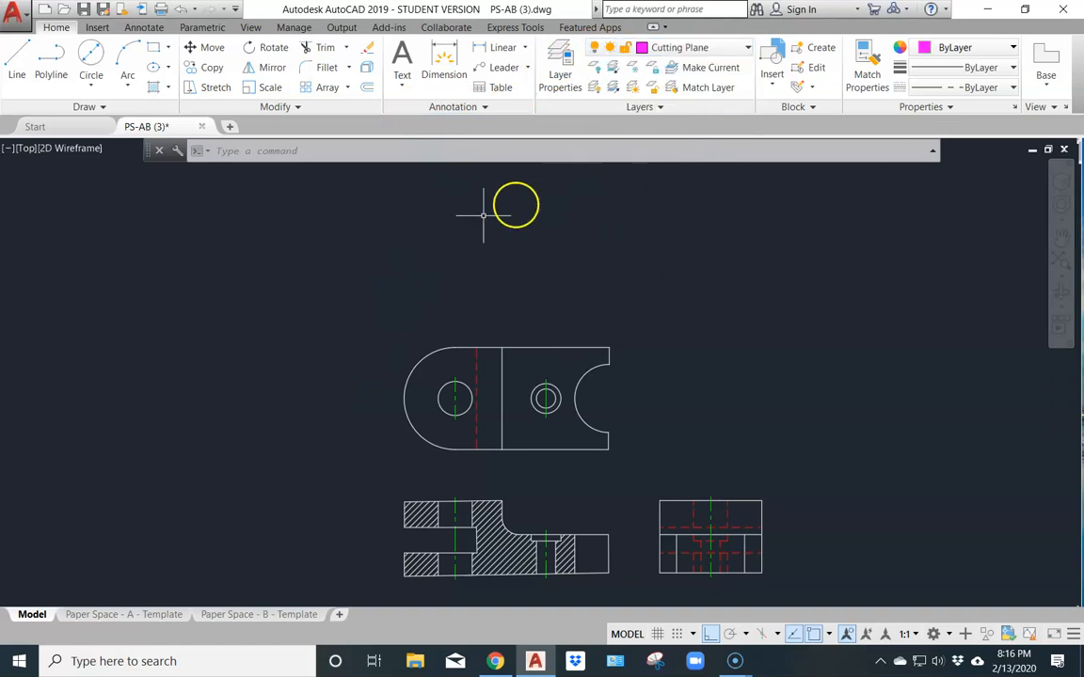
{"action": "left_click", "coordinate": [20, 77]}
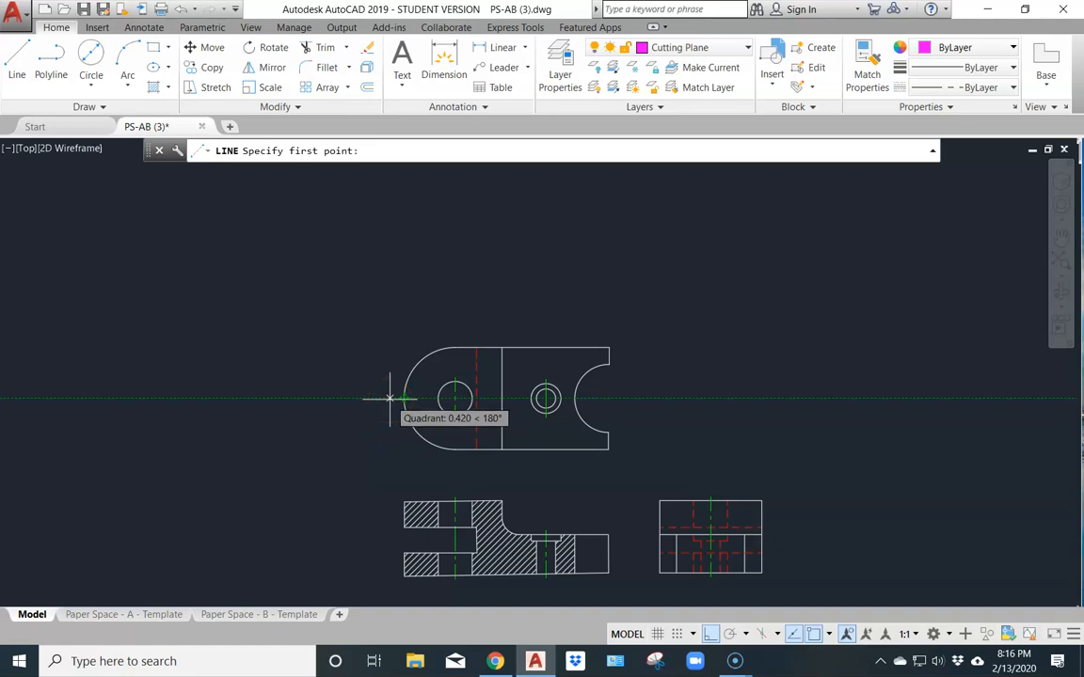
{"action": "left_click", "coordinate": [389, 399]}
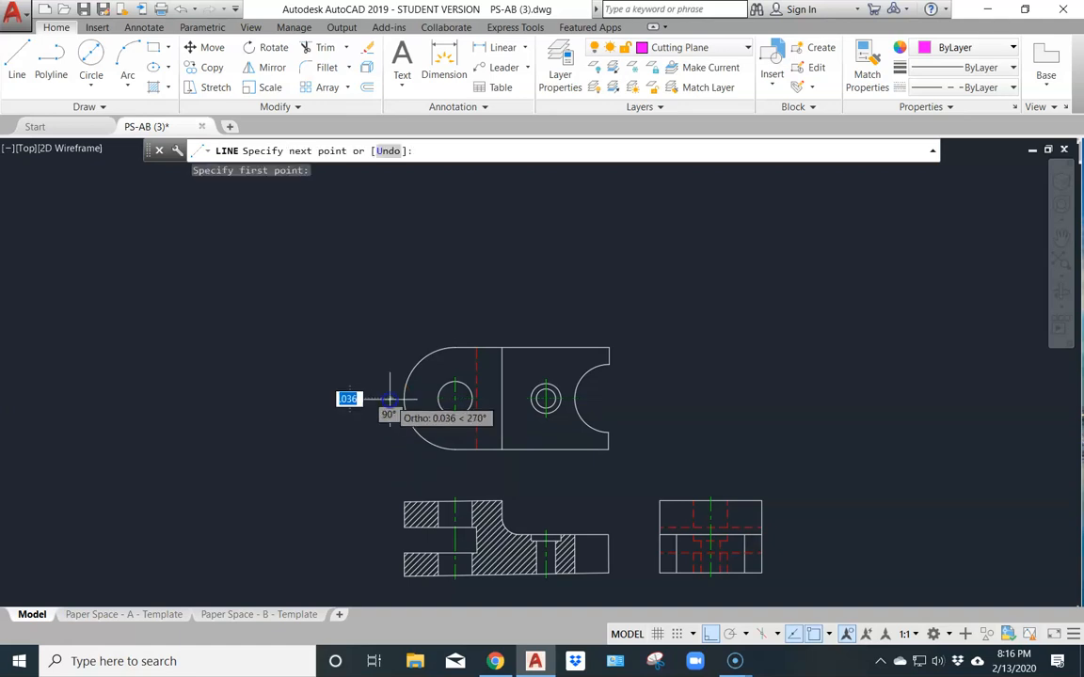
{"action": "left_click", "coordinate": [627, 389]}
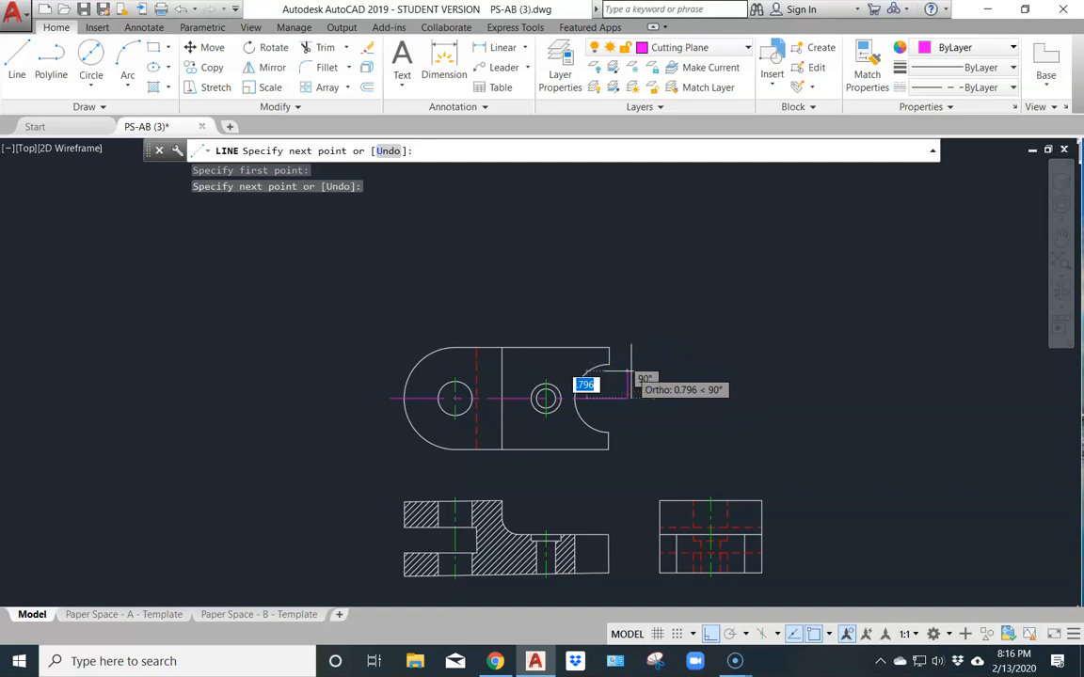
{"action": "type", "text": "."}
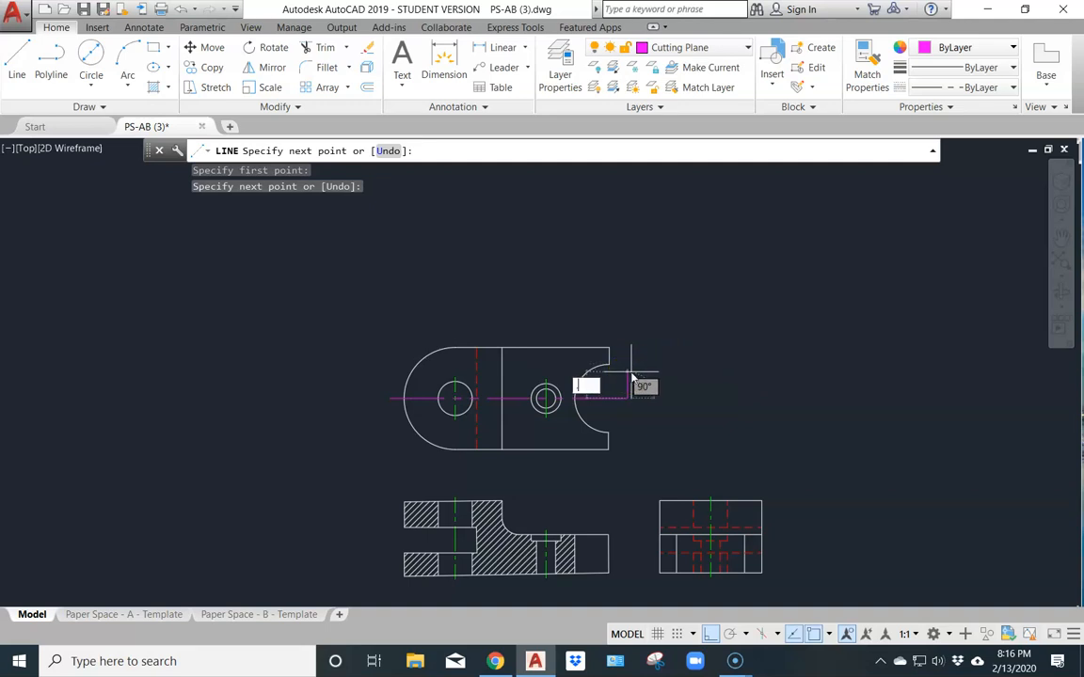
{"action": "type", "text": "75"}
{"action": "key", "text": "Return"}
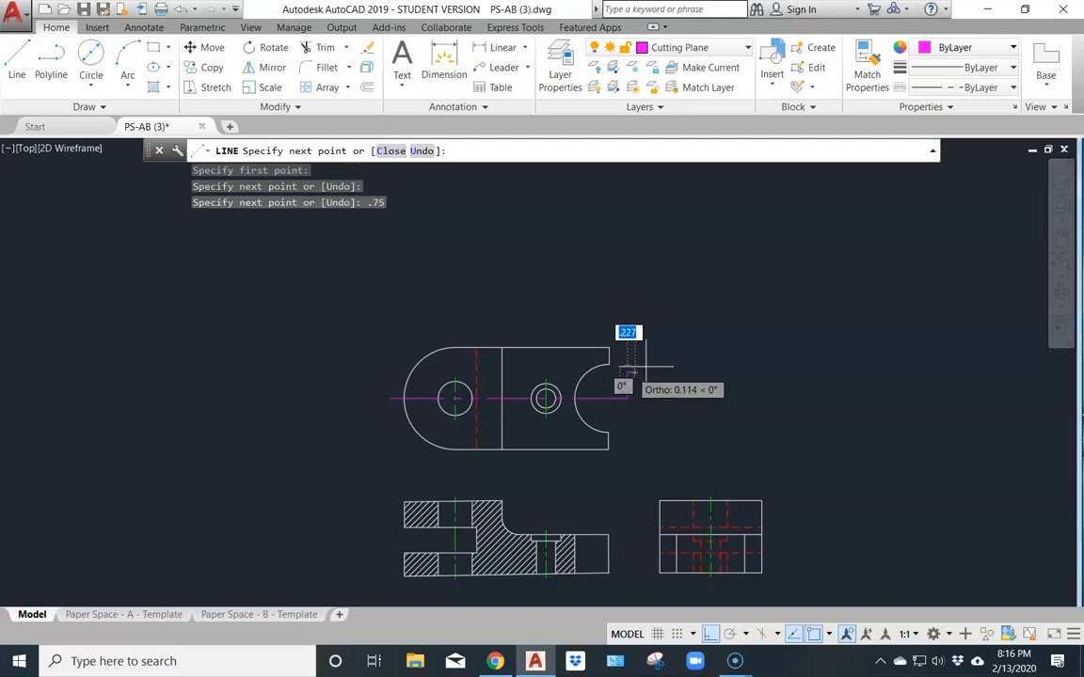
{"action": "right_click", "coordinate": [665, 346]}
{"action": "right_click", "coordinate": [325, 367]}
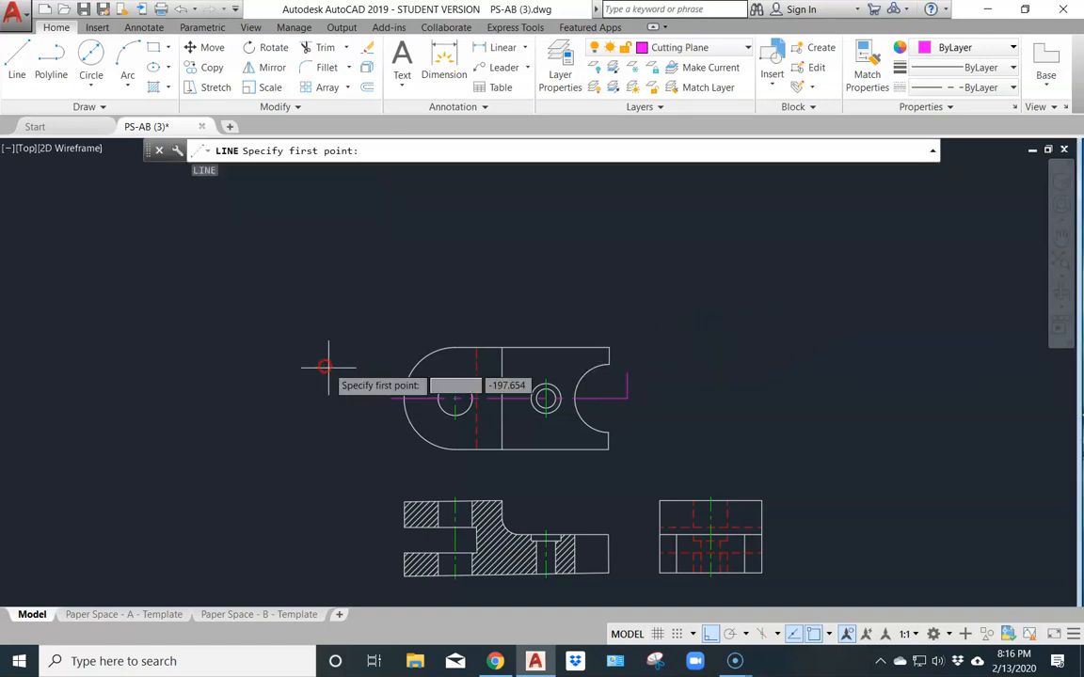
{"action": "right_click", "coordinate": [374, 386]}
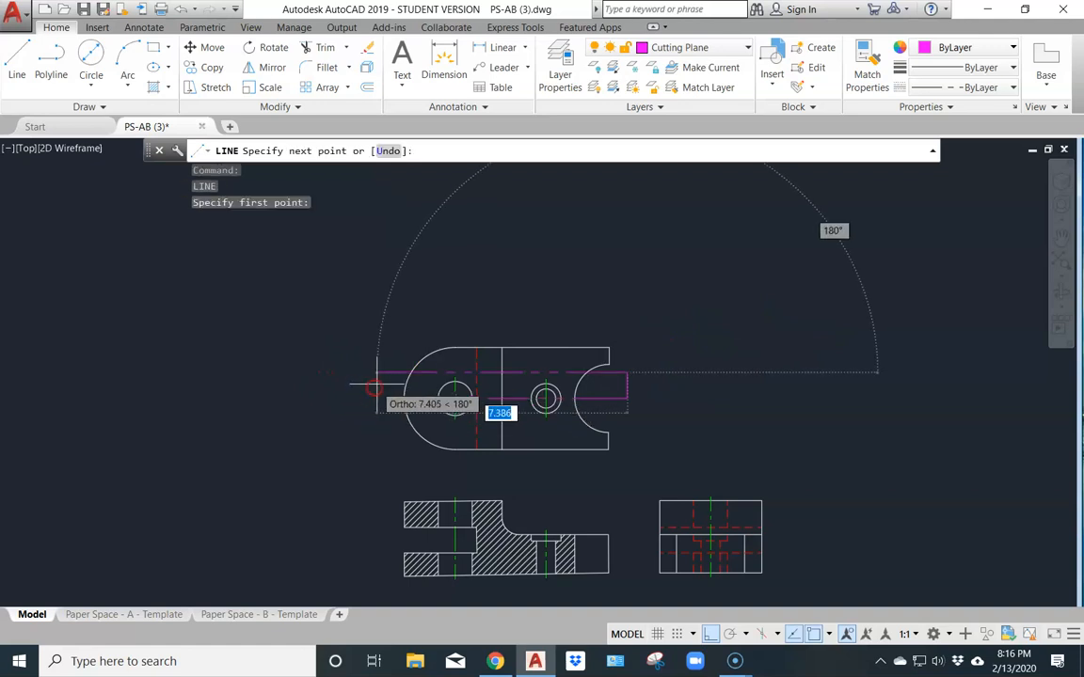
{"action": "key", "text": "Escape"}
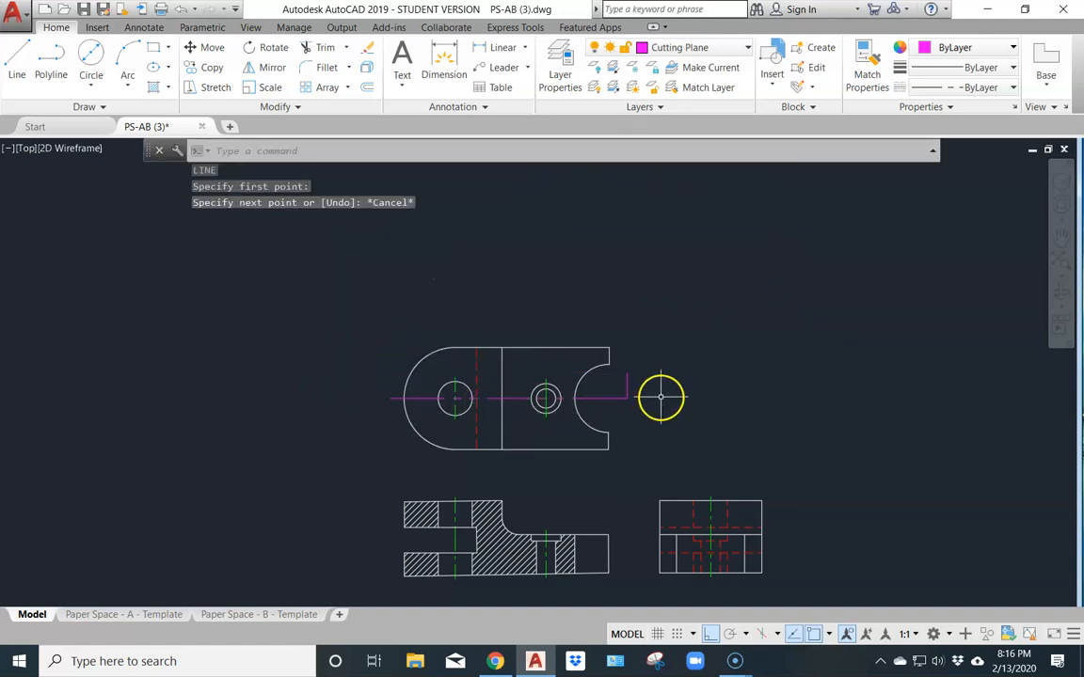
- Start a polyline and turn on the Endpoint object snap for picking the upper end of the cutting-plane line's vertical leg
{"action": "scroll", "coordinate": [602, 369], "scroll_direction": "up", "scroll_amount": 7}
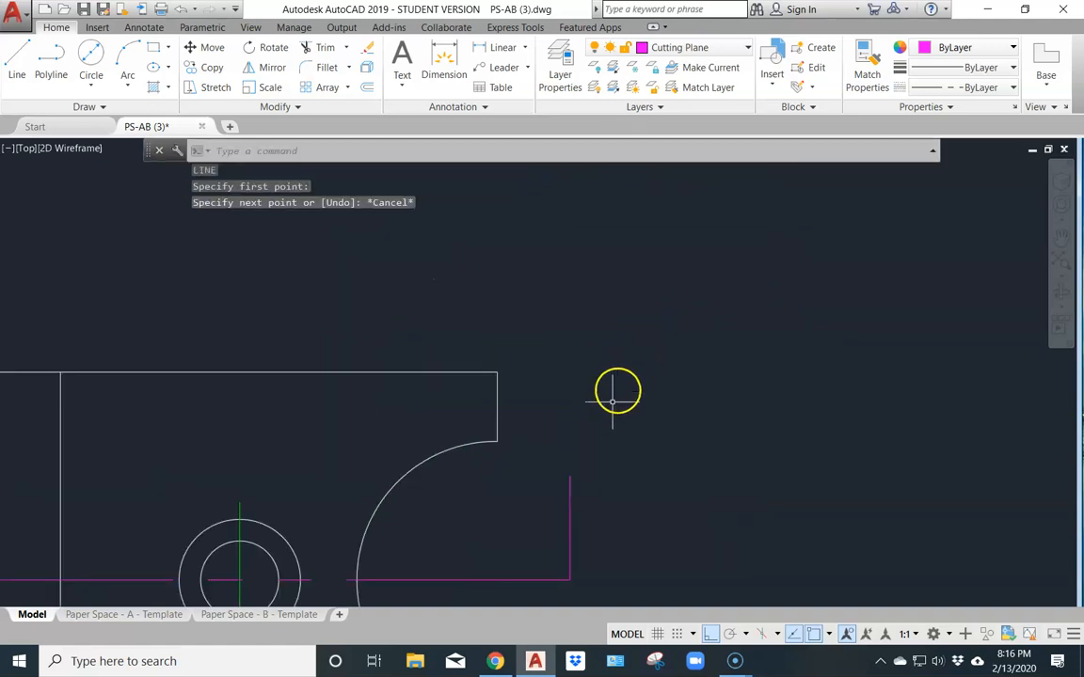
{"action": "middle_click_drag", "start_coordinate": [592, 454], "coordinate": [623, 280]}
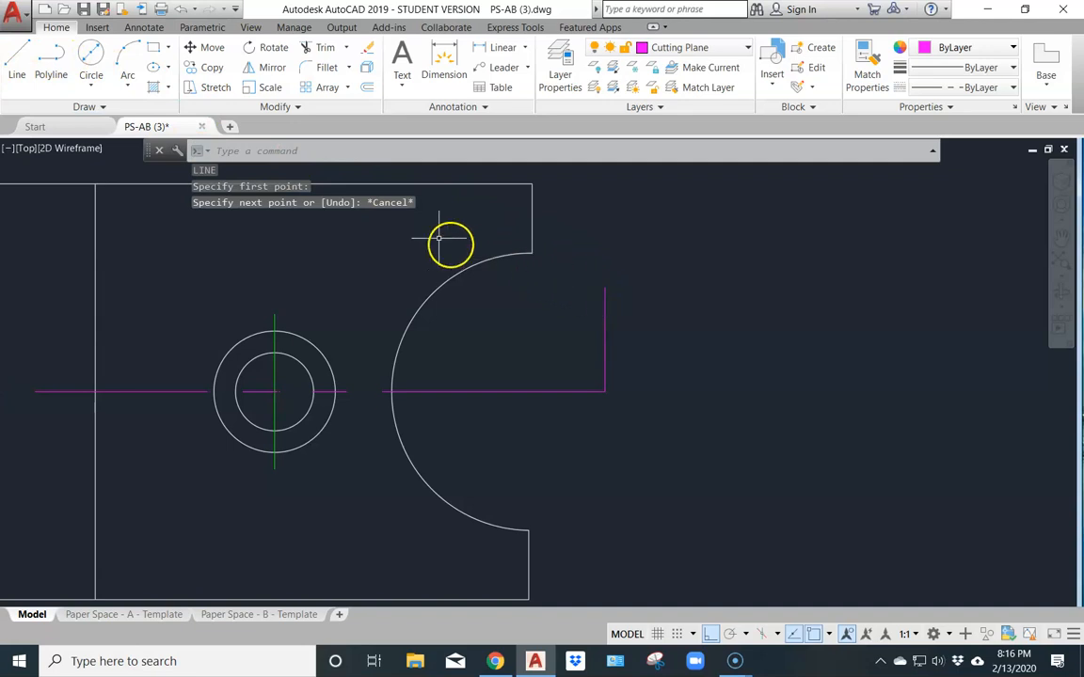
{"action": "left_click", "coordinate": [168, 86]}
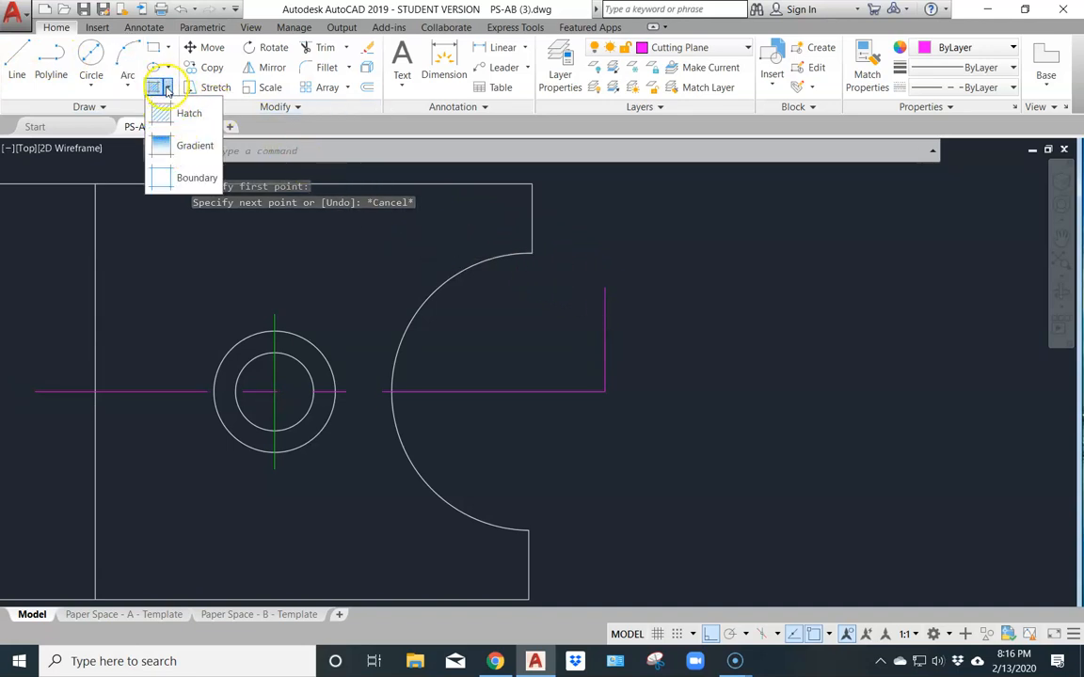
{"action": "left_click", "coordinate": [167, 86]}
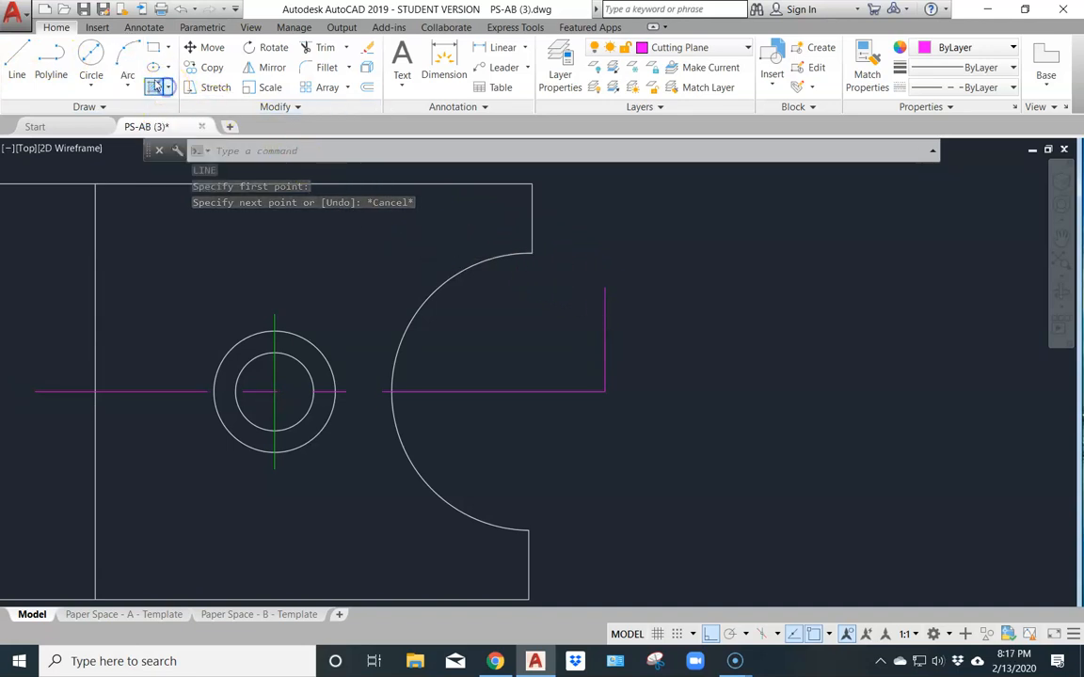
{"action": "left_click", "coordinate": [50, 65]}
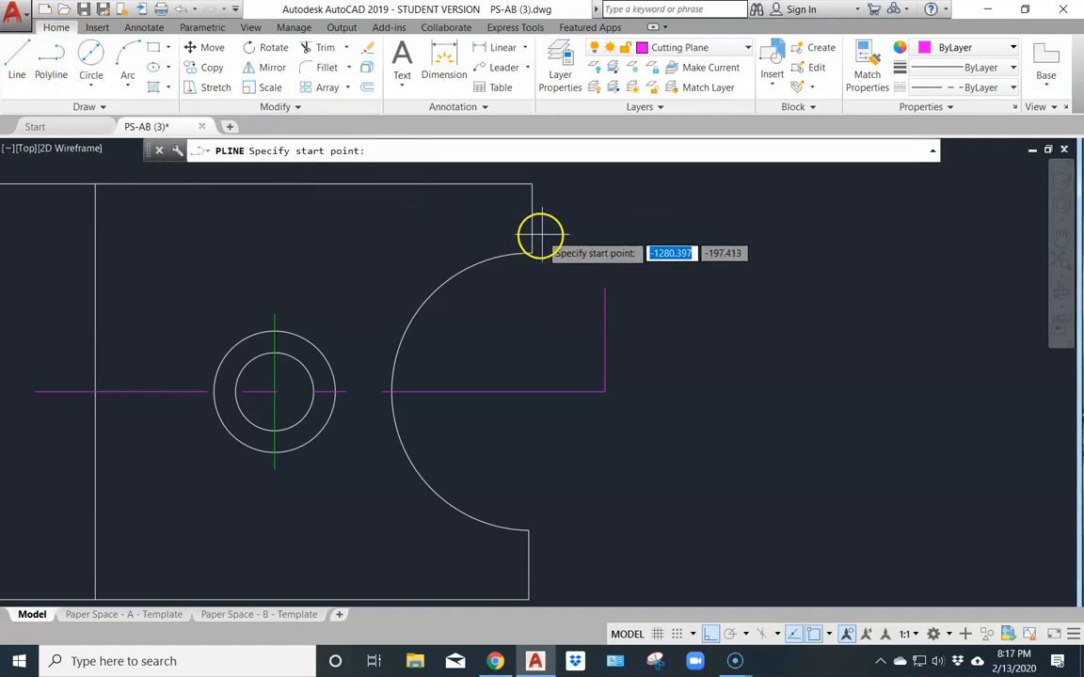
{"action": "scroll", "coordinate": [605, 278], "scroll_direction": "up", "scroll_amount": 2}
{"action": "scroll", "coordinate": [605, 278], "scroll_direction": "up", "scroll_amount": 4}
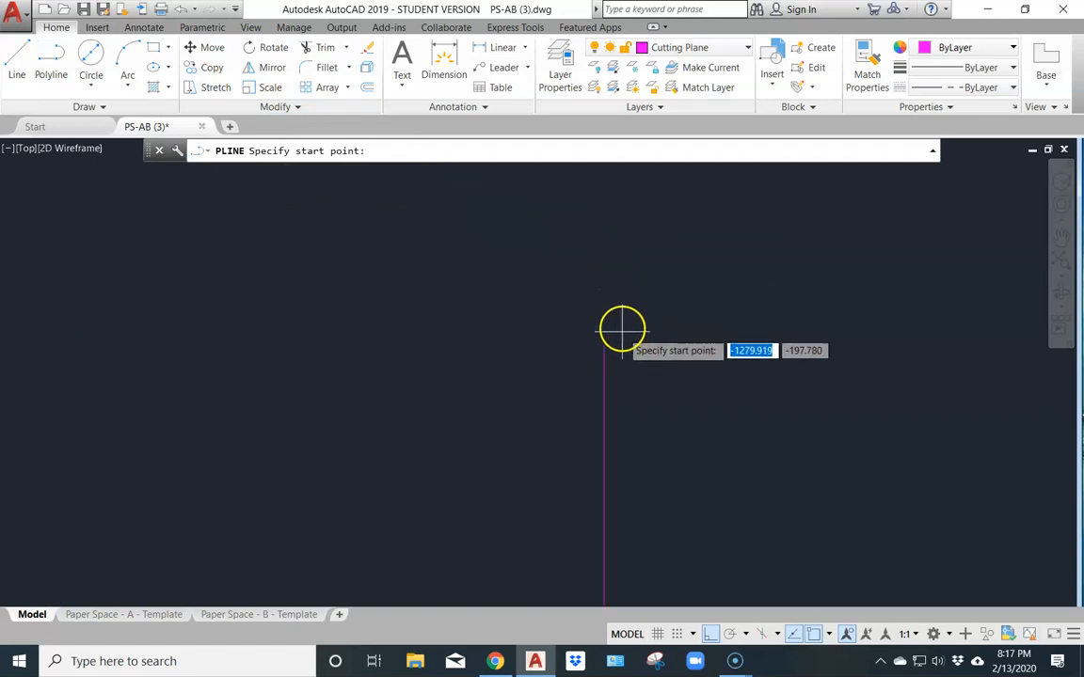
{"action": "left_click", "coordinate": [827, 639]}
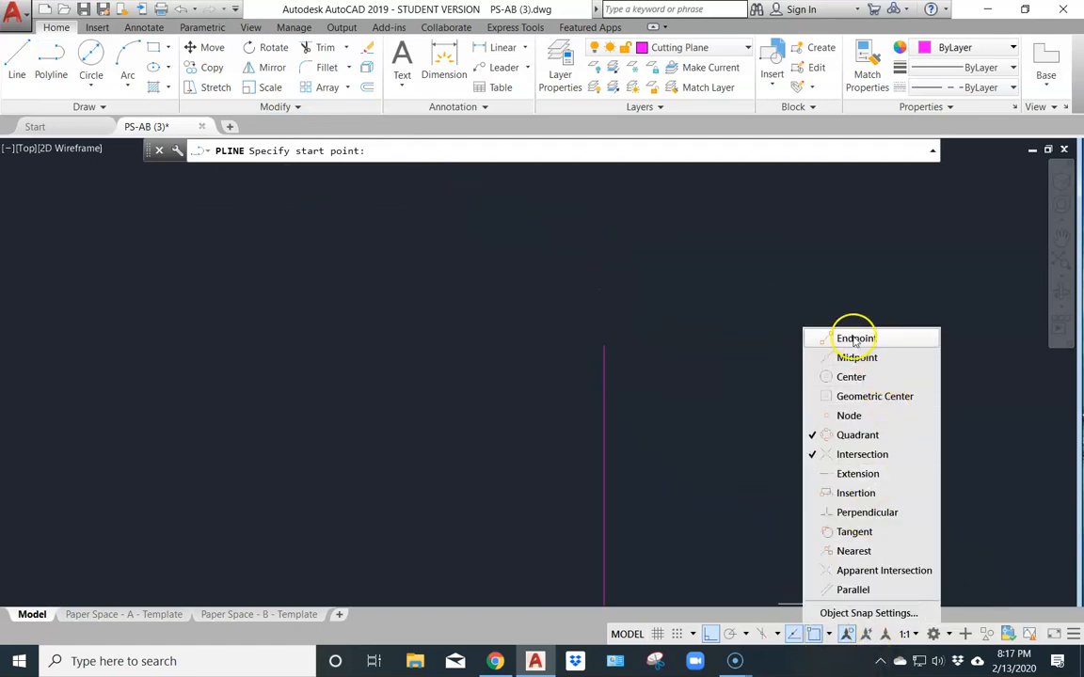
{"action": "left_click", "coordinate": [829, 636]}
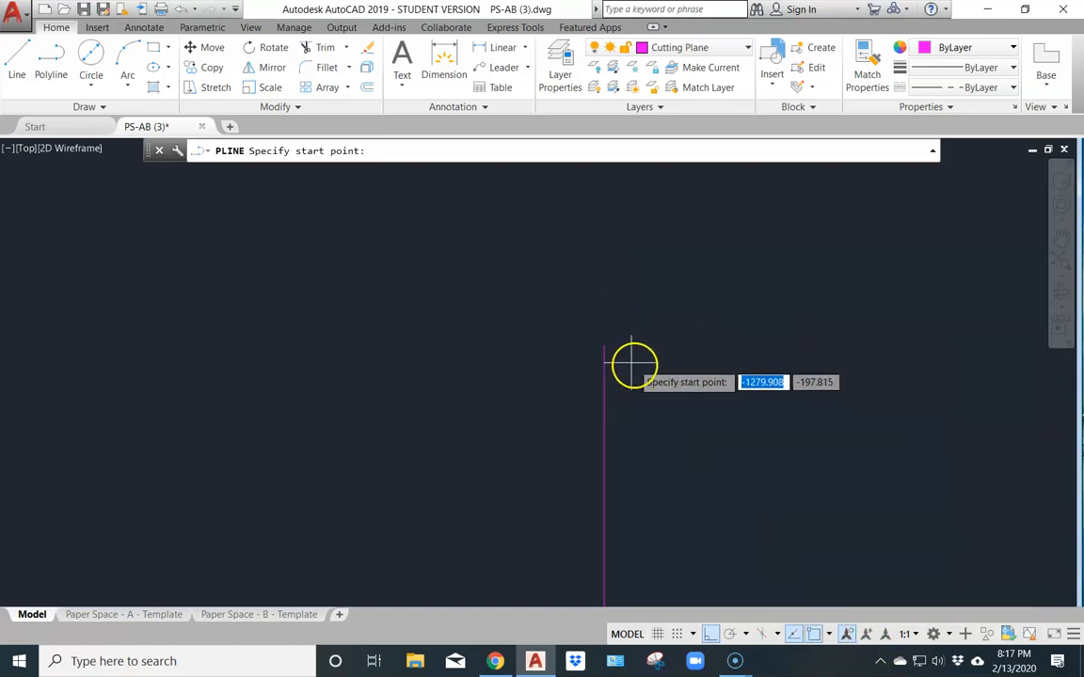
- Draw the arrowhead downward from the leg's upper end as a polyline segment about 0.43 long, with starting width 0 and ending width 0.18
{"action": "left_click", "coordinate": [603, 347]}
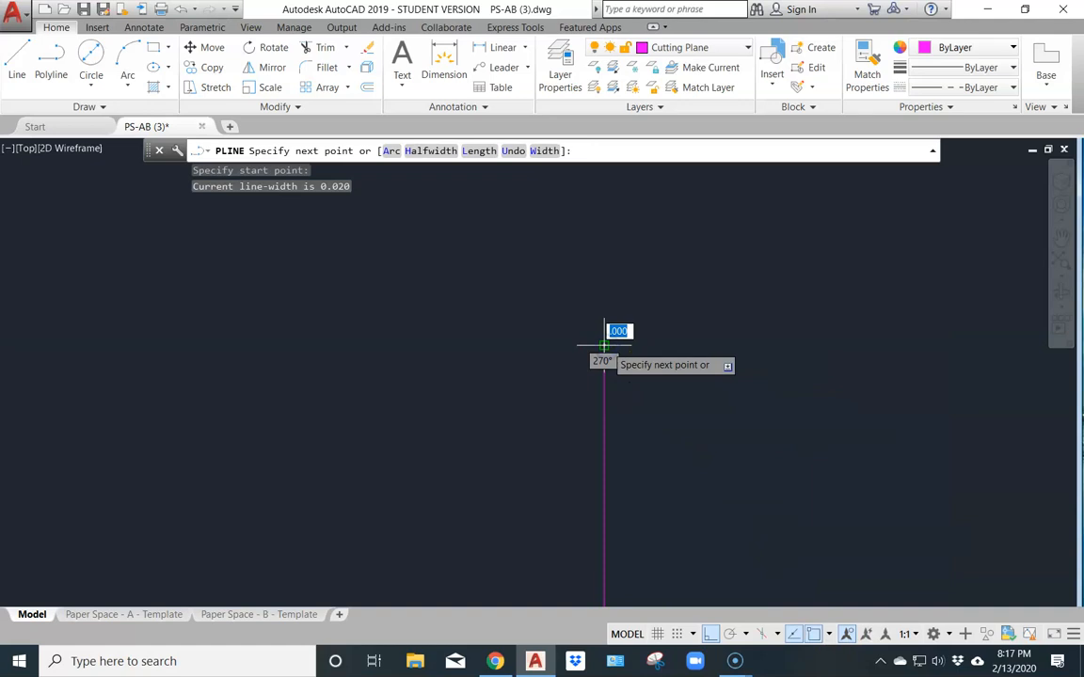
{"action": "left_click", "coordinate": [545, 152]}
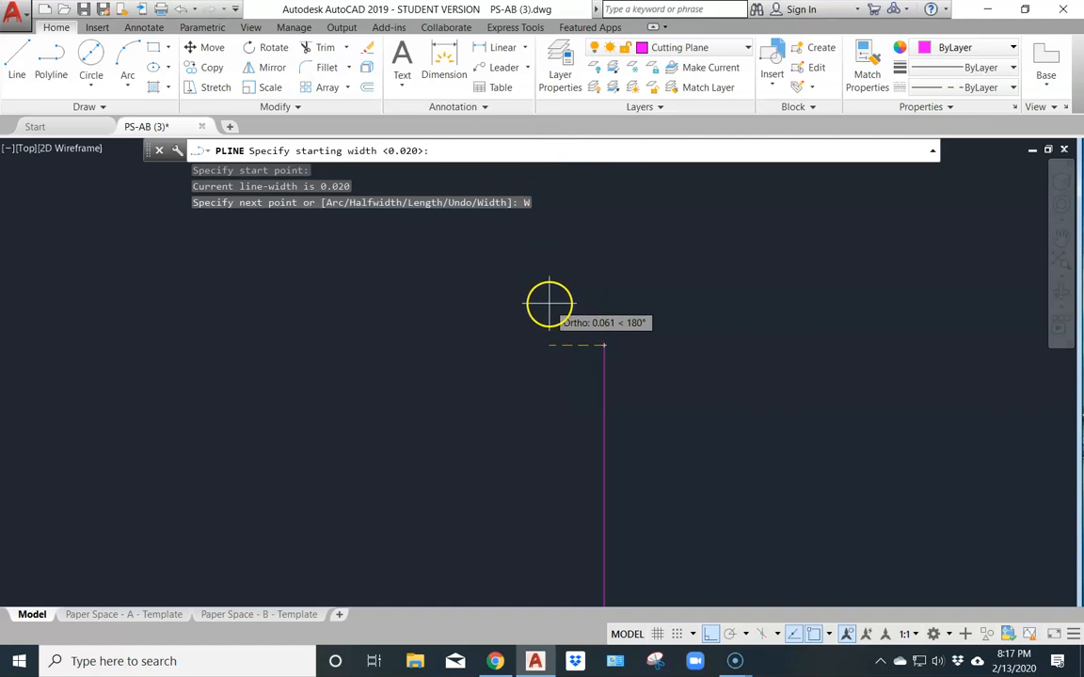
{"action": "type", "text": "0"}
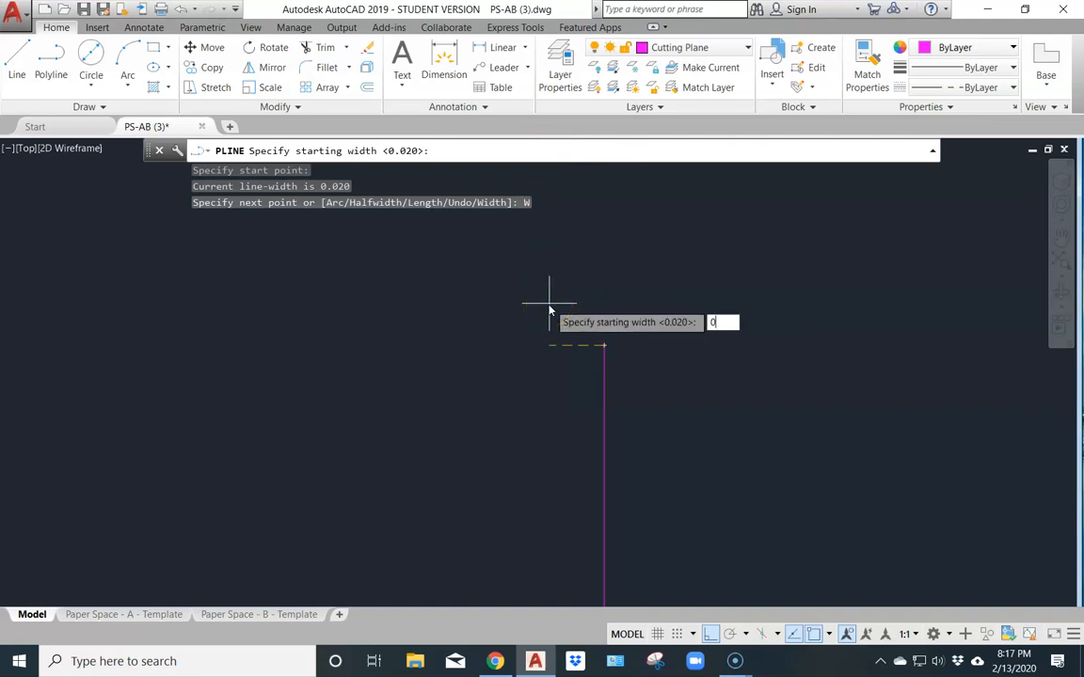
{"action": "key", "text": "Return"}
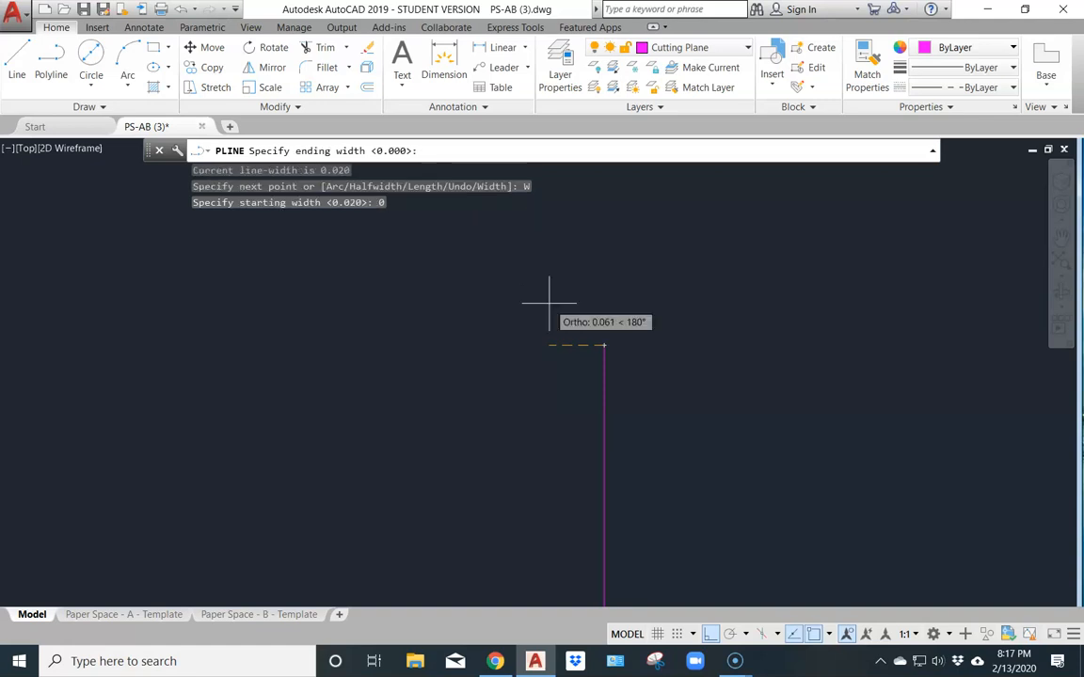
{"action": "type", "text": ".18"}
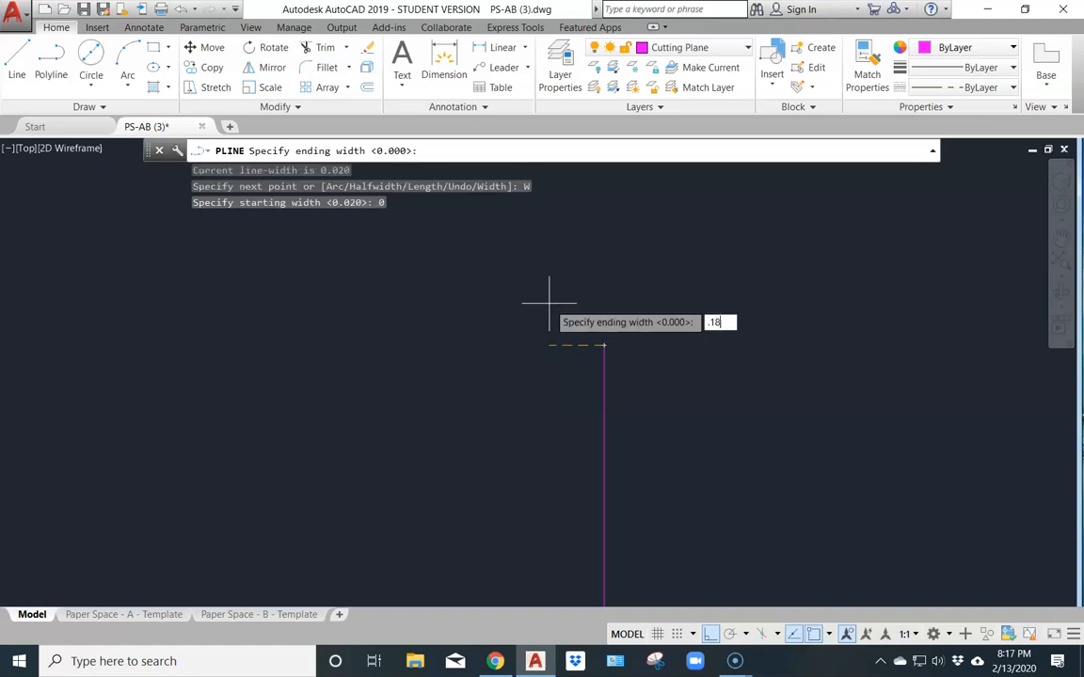
{"action": "key", "text": "Return"}
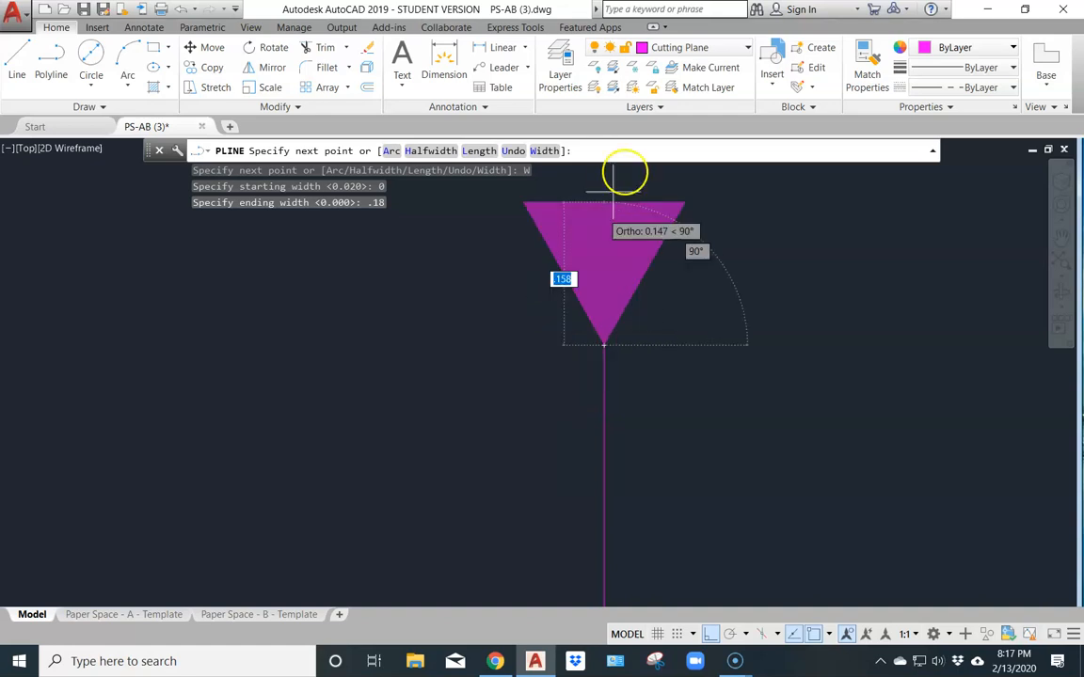
{"action": "scroll", "coordinate": [597, 545], "scroll_direction": "down", "scroll_amount": 5}
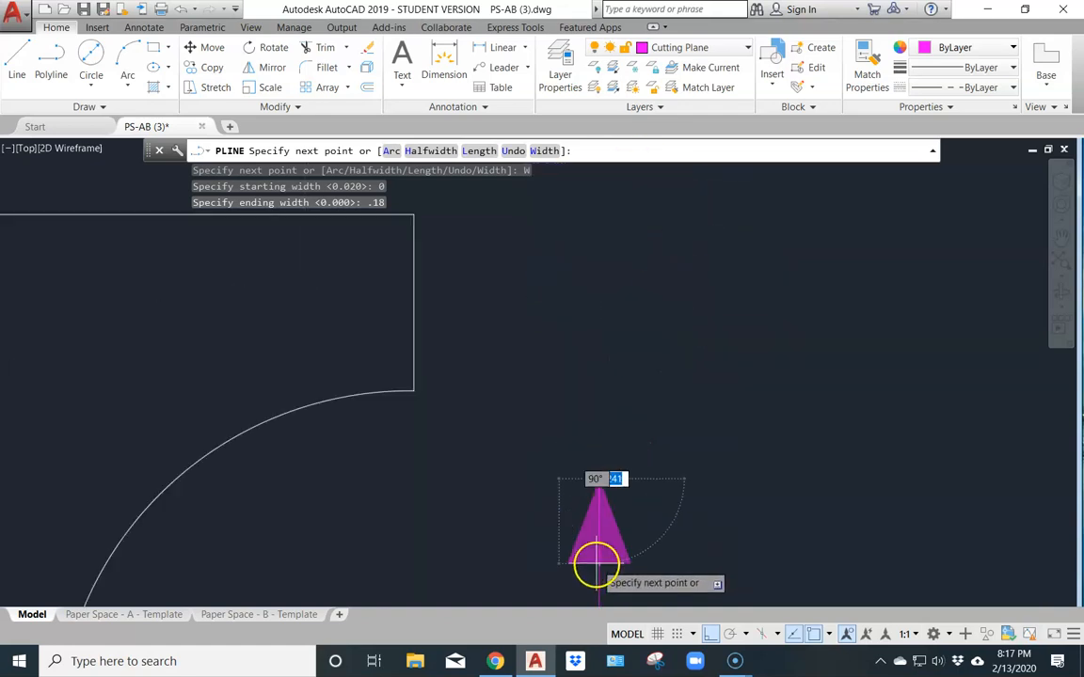
{"action": "mouse_move", "coordinate": [595, 547]}
{"action": "middle_mouse_down"}
{"action": "mouse_move", "coordinate": [617, 466]}
{"action": "mouse_move", "coordinate": [588, 306]}
{"action": "mouse_move", "coordinate": [585, 320]}
{"action": "middle_mouse_up"}
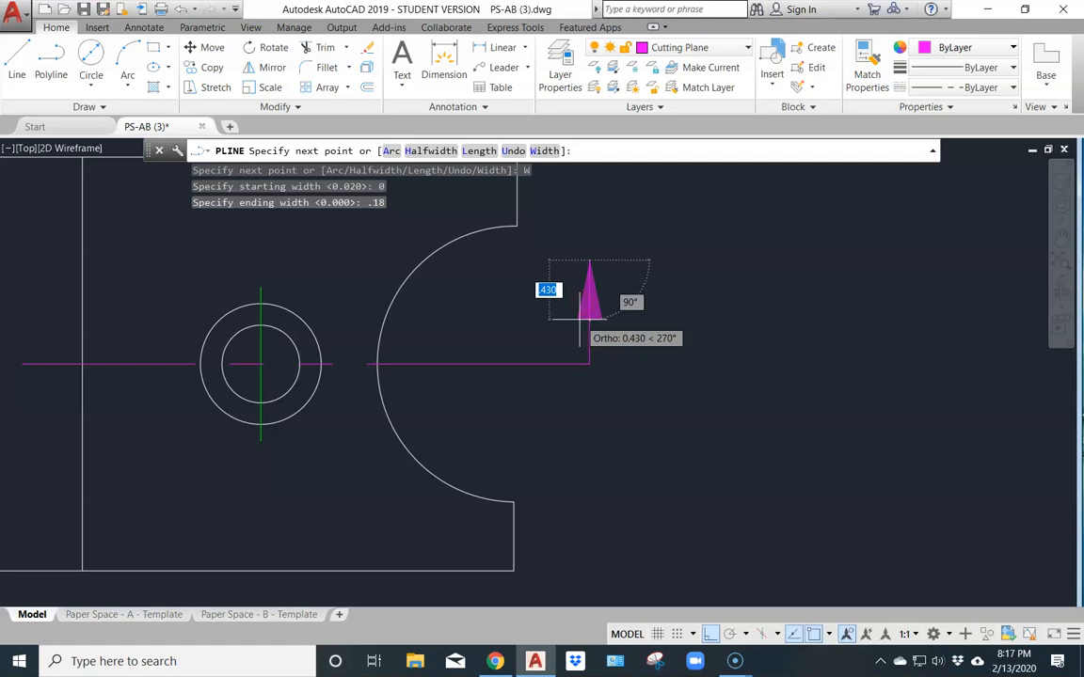
{"action": "left_click", "coordinate": [580, 320]}
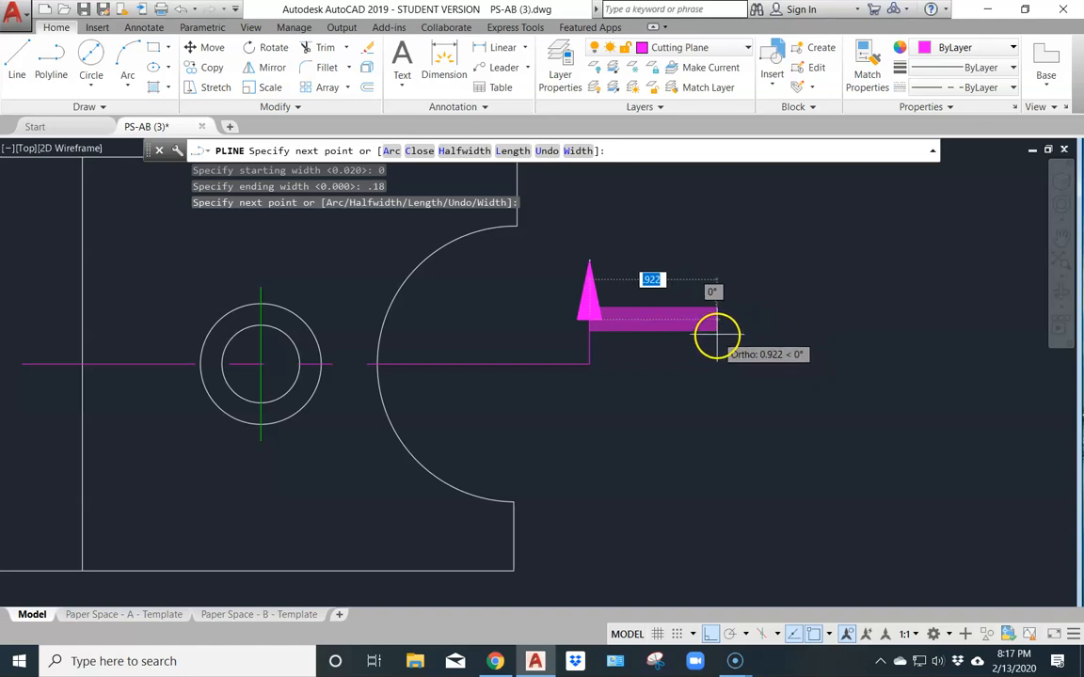
{"action": "key", "text": "Escape"}
- Copy the arrowhead and its vertical leg from the cutting-plane line's corner to the line's opposite end, beyond the part's rounded end
{"action": "scroll", "coordinate": [553, 317], "scroll_direction": "down", "scroll_amount": 3}
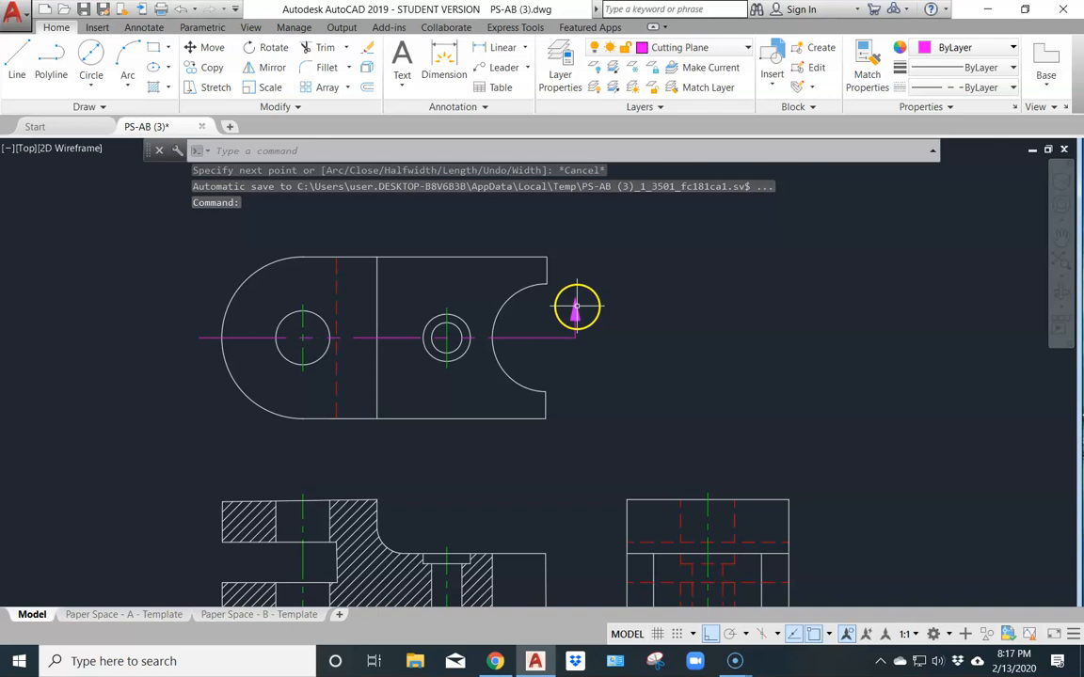
{"action": "left_click", "coordinate": [209, 66]}
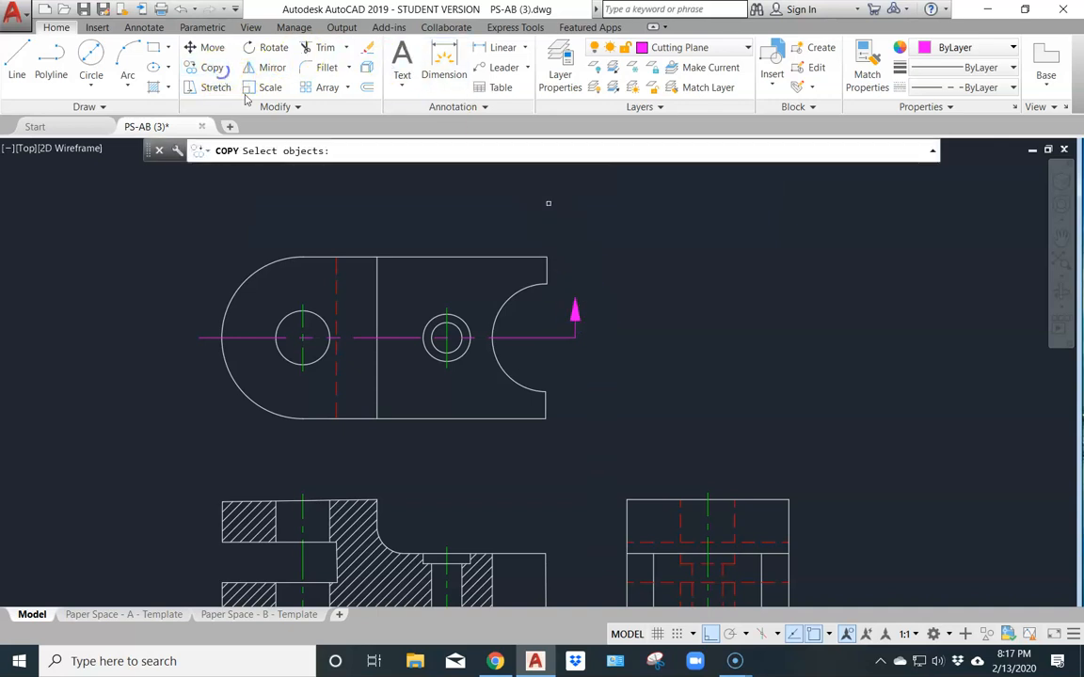
{"action": "left_click", "coordinate": [590, 288]}
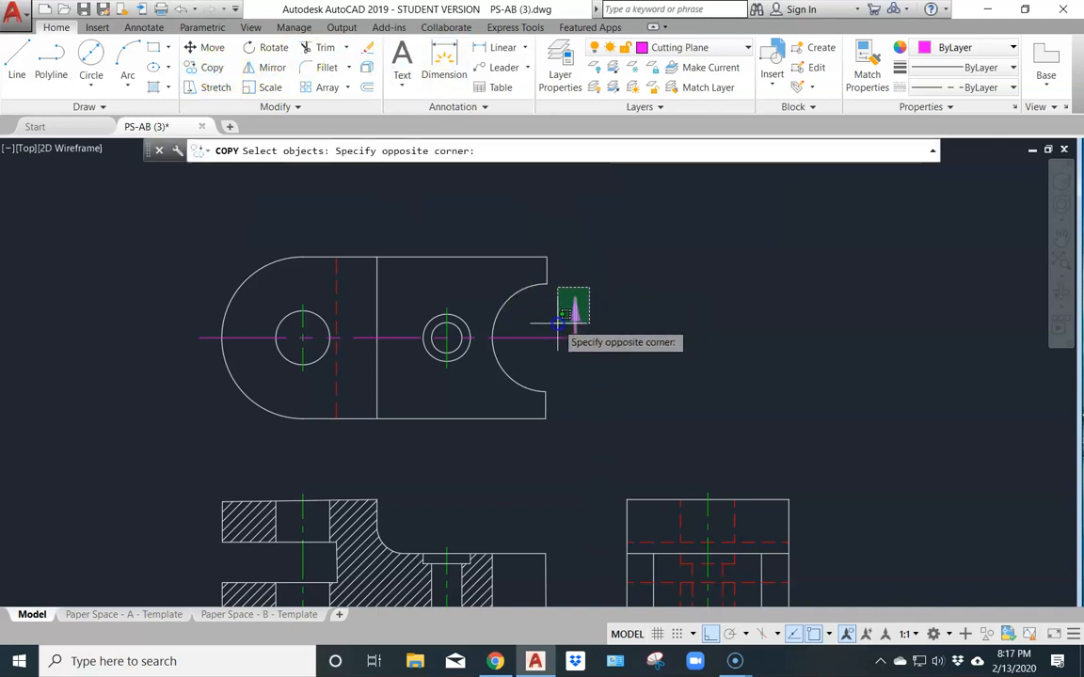
{"action": "left_click", "coordinate": [559, 332]}
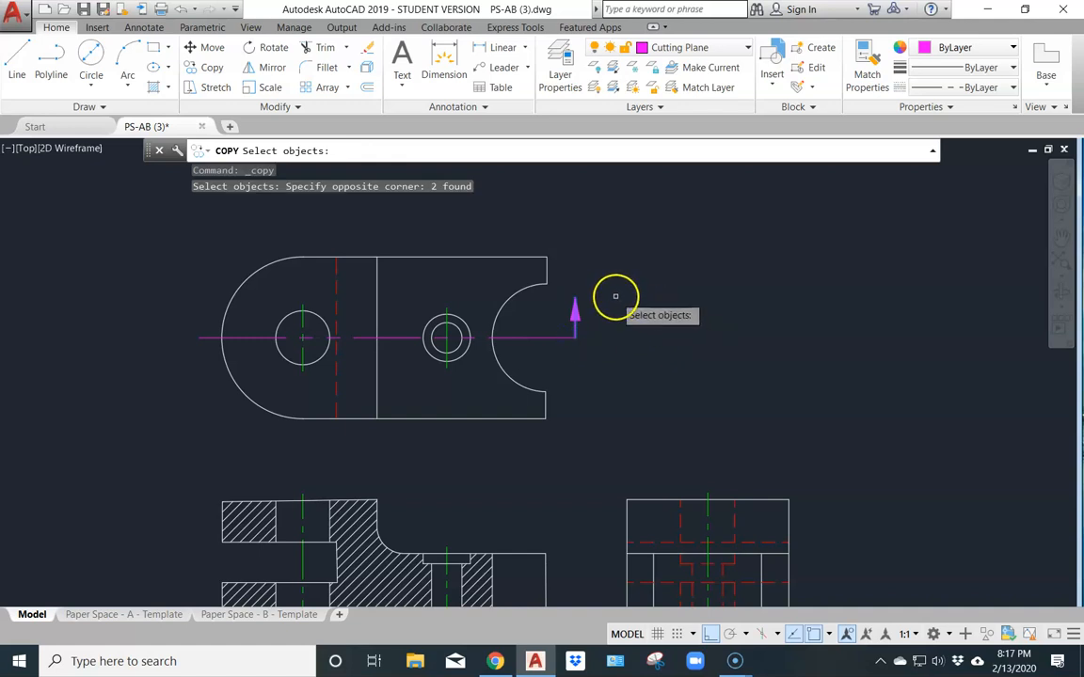
{"action": "right_click", "coordinate": [598, 329]}
{"action": "left_click", "coordinate": [574, 335]}
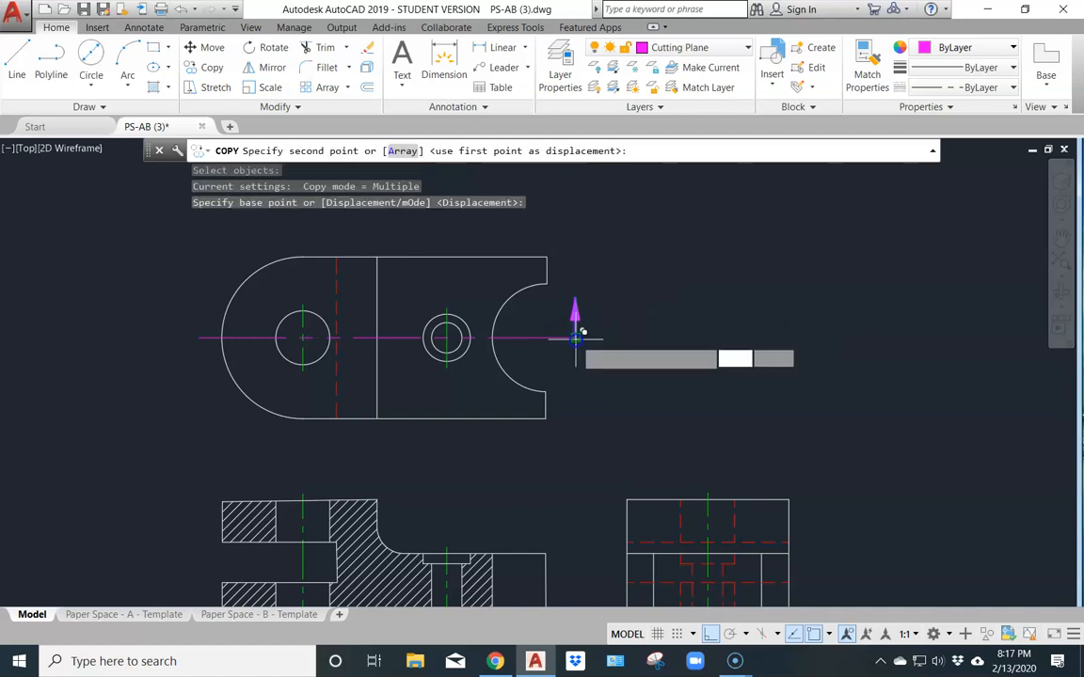
{"action": "left_click", "coordinate": [198, 336]}
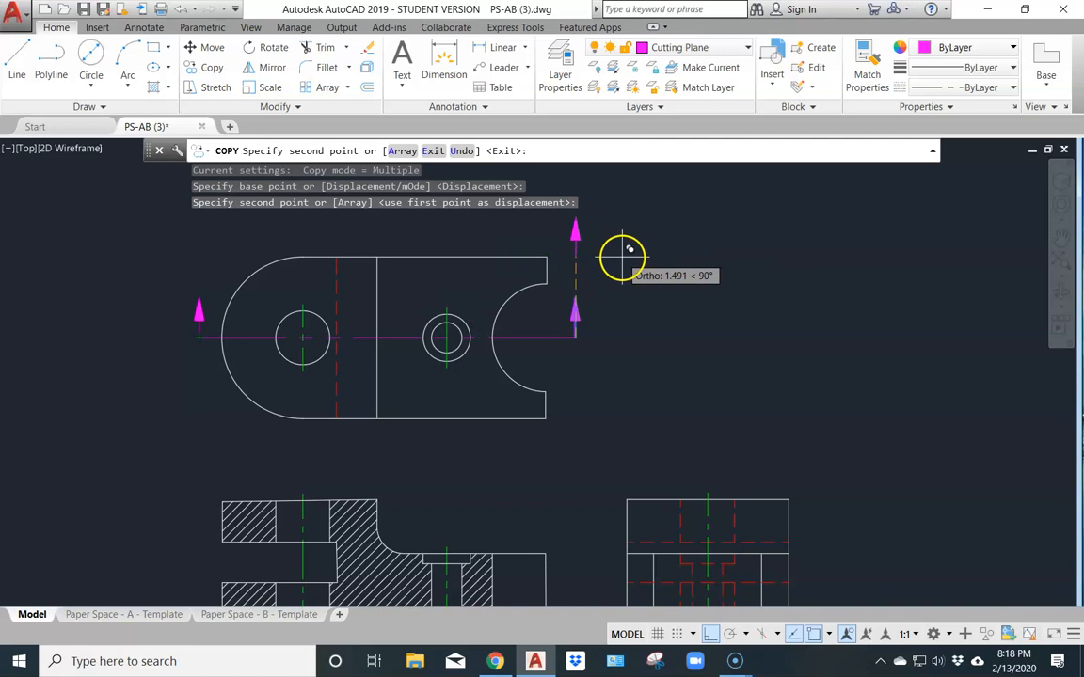
{"action": "key", "text": "Escape"}
{"action": "scroll", "coordinate": [598, 364], "scroll_direction": "down", "scroll_amount": 2}
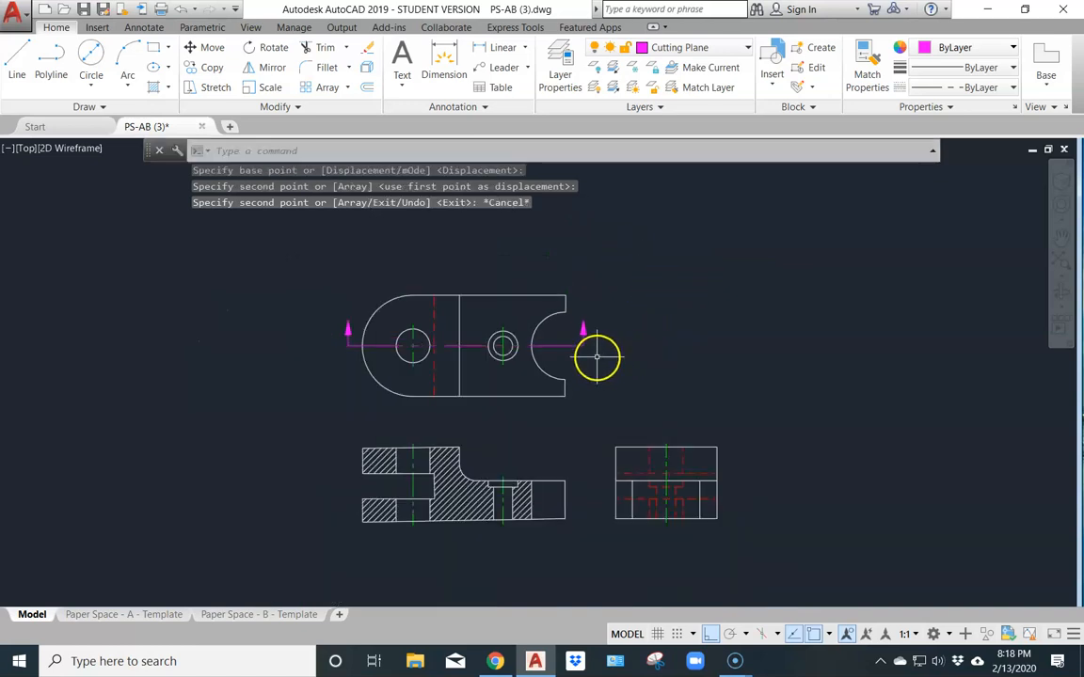